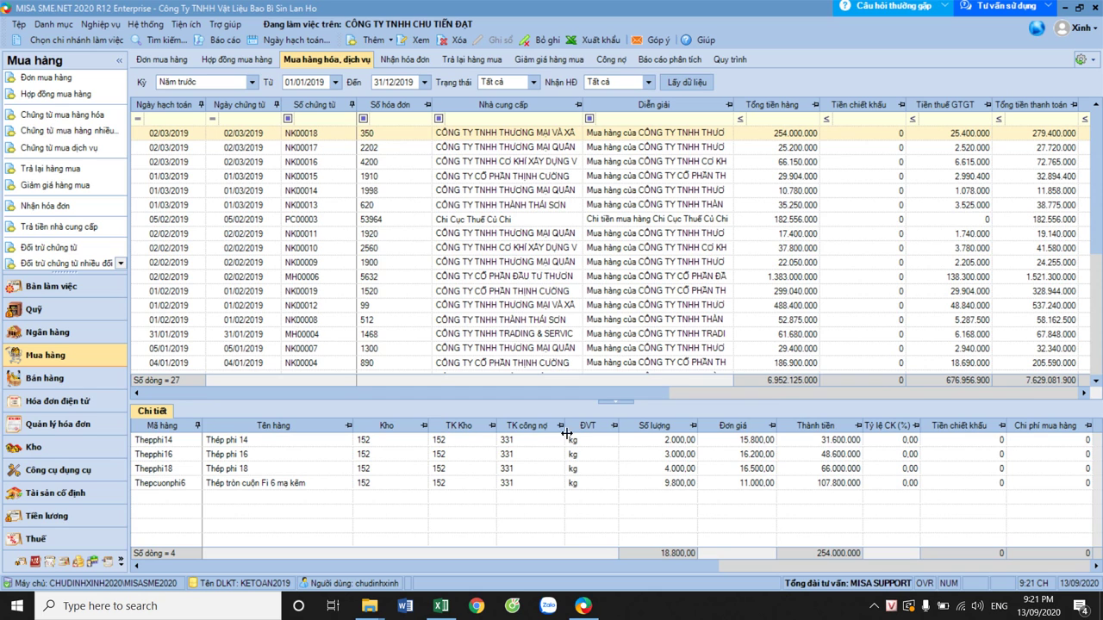
- Switch to the Excel journal and replace its current filter with debit account (TK NỢ) 242
{"action": "left_click", "coordinate": [440, 605]}
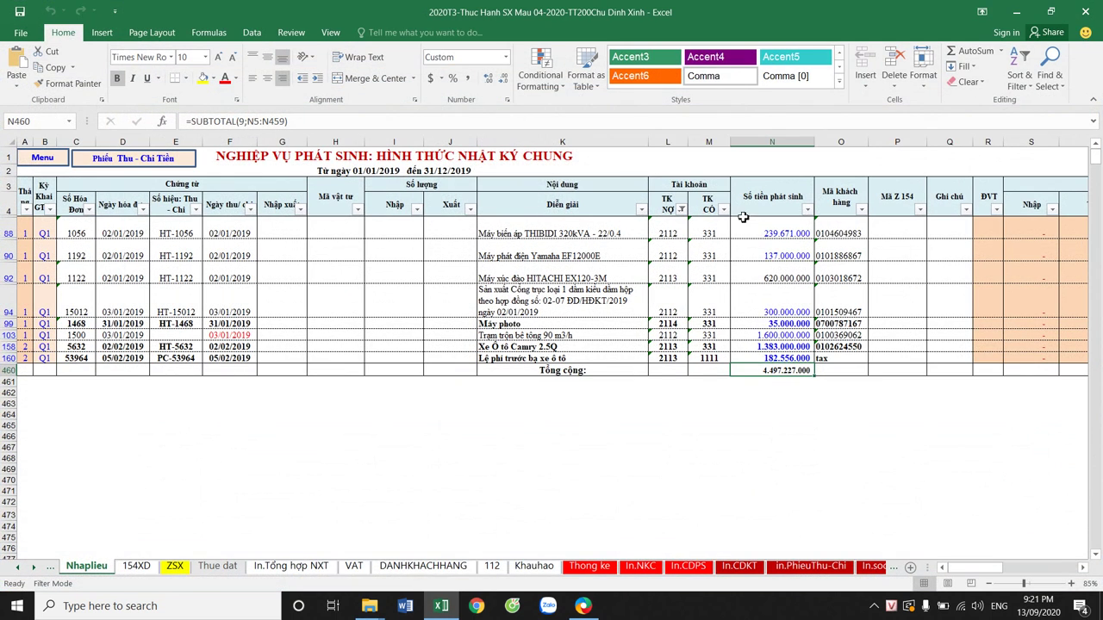
{"action": "left_click", "coordinate": [1019, 78]}
{"action": "left_click", "coordinate": [988, 183]}
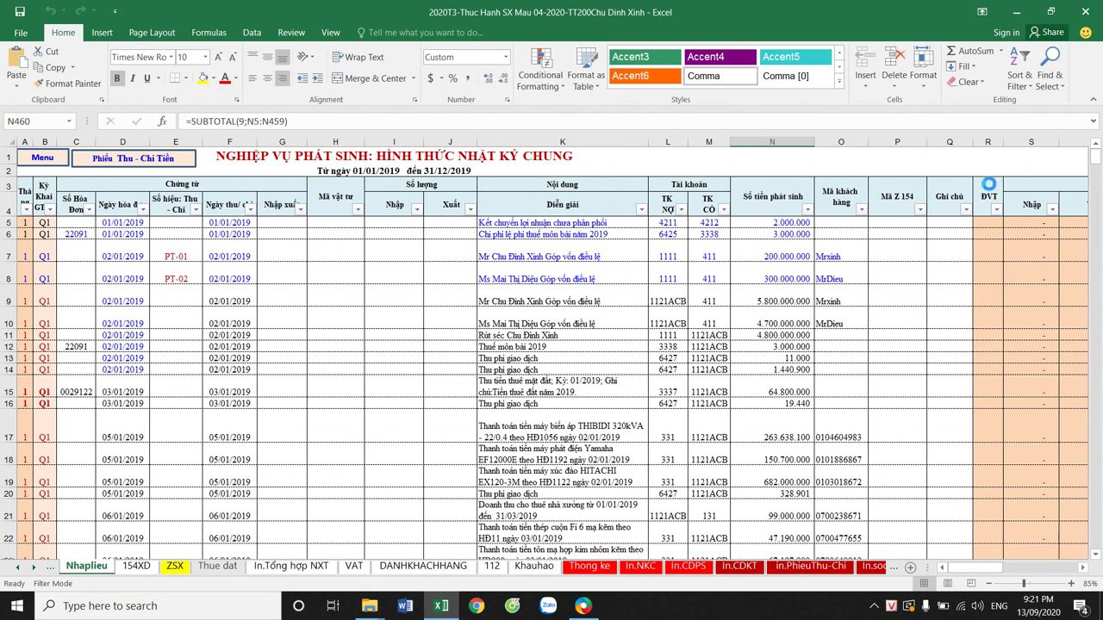
{"action": "left_click", "coordinate": [708, 301]}
{"action": "left_click", "coordinate": [681, 209]}
{"action": "left_click", "coordinate": [724, 333]}
{"action": "type", "text": "242"}
{"action": "key", "text": "Return"}
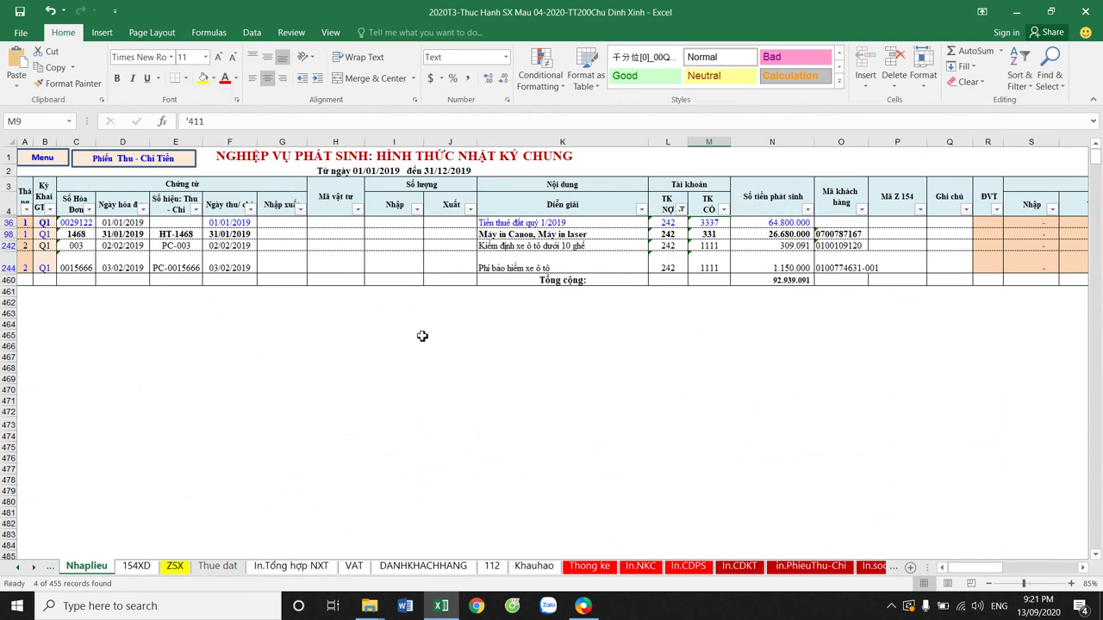
- Review the filtered account 242 entries row by row, checking their invoice numbers, descriptions and amounts
{"action": "left_click_drag", "start_coordinate": [82, 224], "coordinate": [83, 268]}
{"action": "left_click_drag", "start_coordinate": [90, 224], "coordinate": [776, 224]}
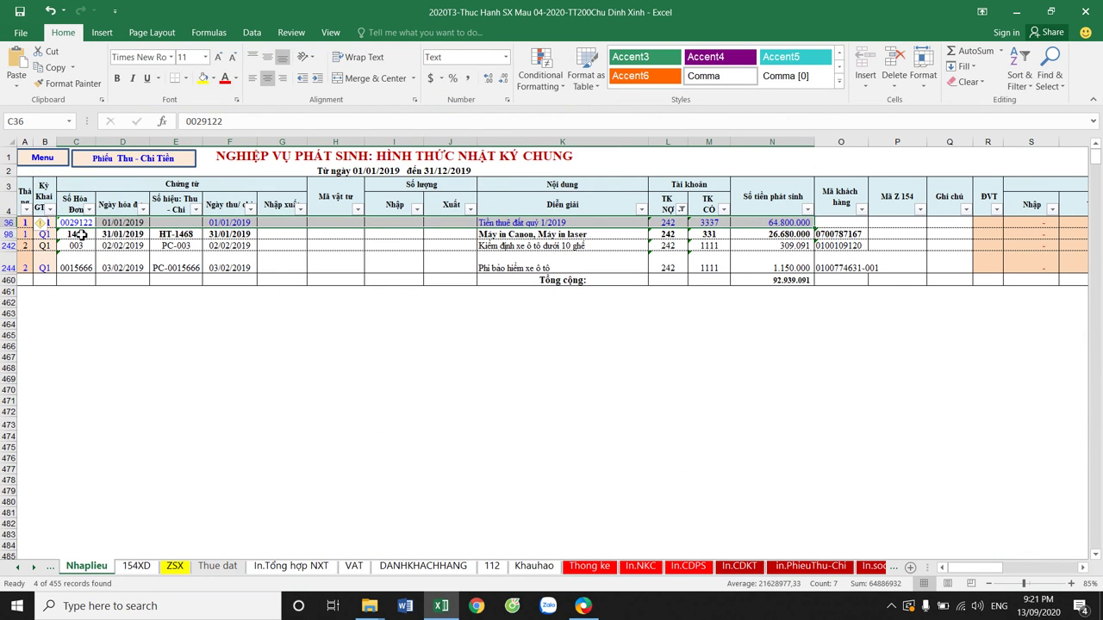
{"action": "left_click_drag", "start_coordinate": [79, 235], "coordinate": [776, 232]}
{"action": "left_click_drag", "start_coordinate": [78, 247], "coordinate": [824, 274]}
{"action": "left_click_drag", "start_coordinate": [73, 223], "coordinate": [80, 267]}
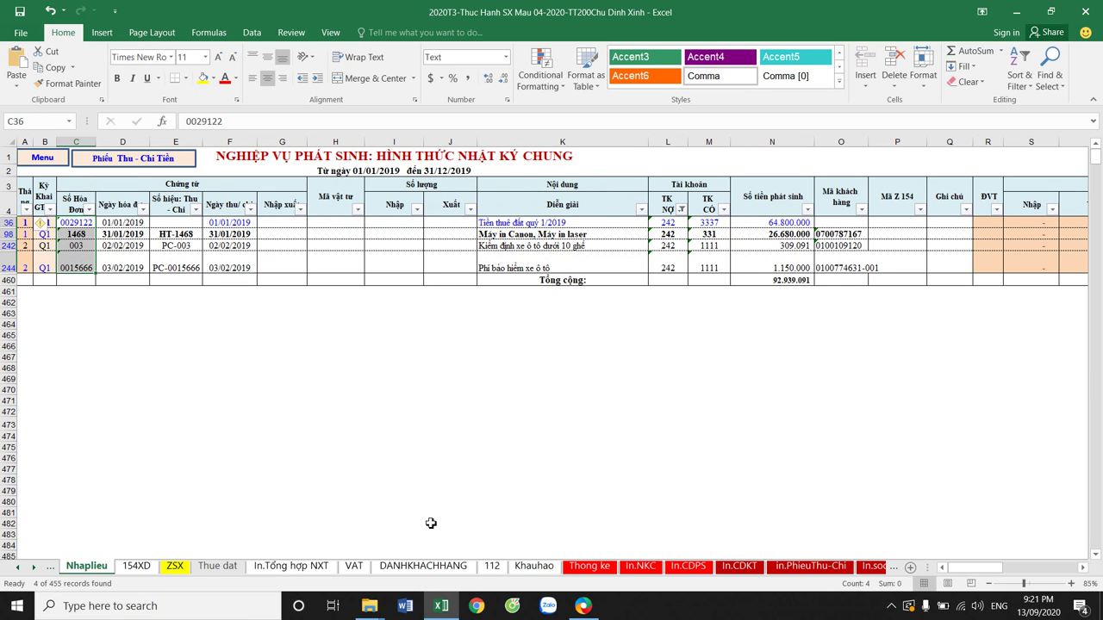
- Open the 5.4-242 San xuat-BR-146 land-rent budget payment slip from the course folder, read it through and close it
{"action": "left_click", "coordinate": [584, 606]}
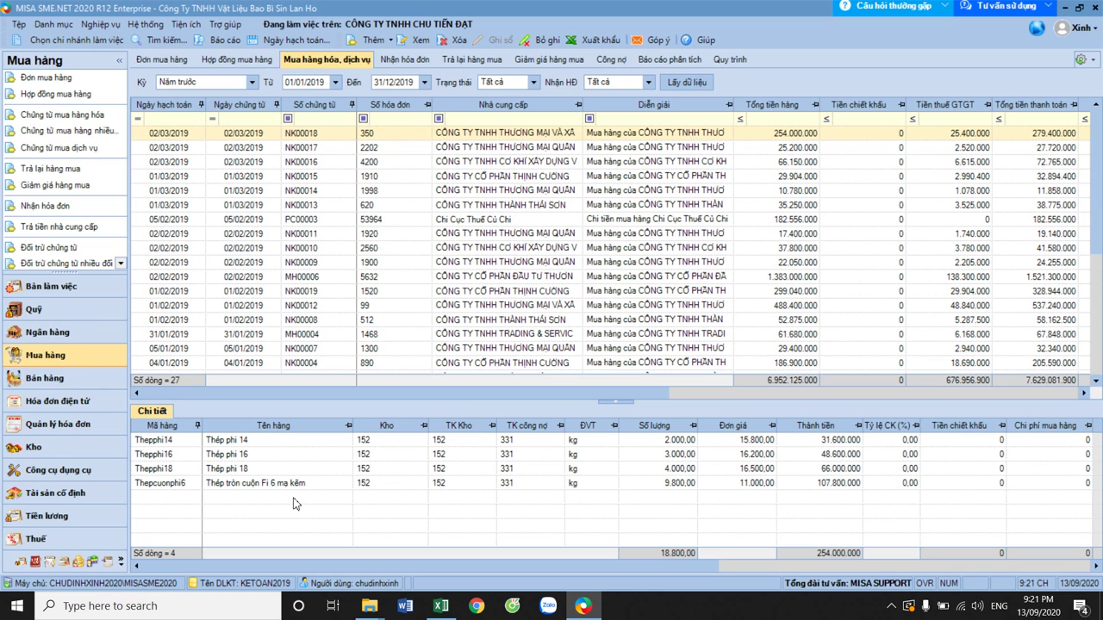
{"action": "mouse_move", "coordinate": [369, 606]}
{"action": "left_click", "coordinate": [428, 537]}
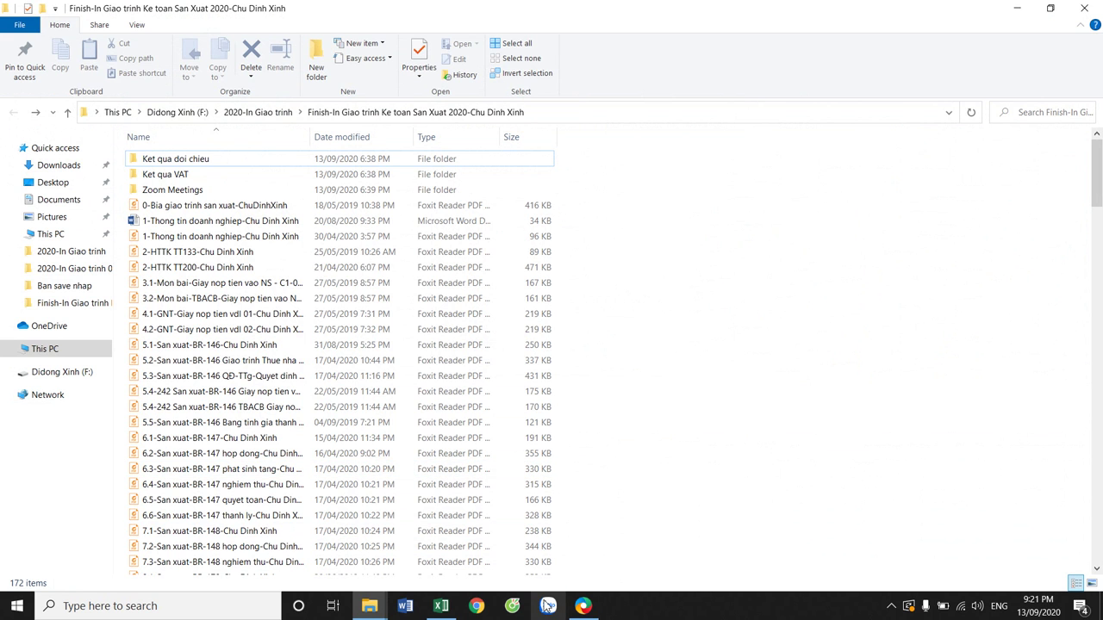
{"action": "left_click", "coordinate": [238, 395]}
{"action": "double_click", "coordinate": [240, 398]}
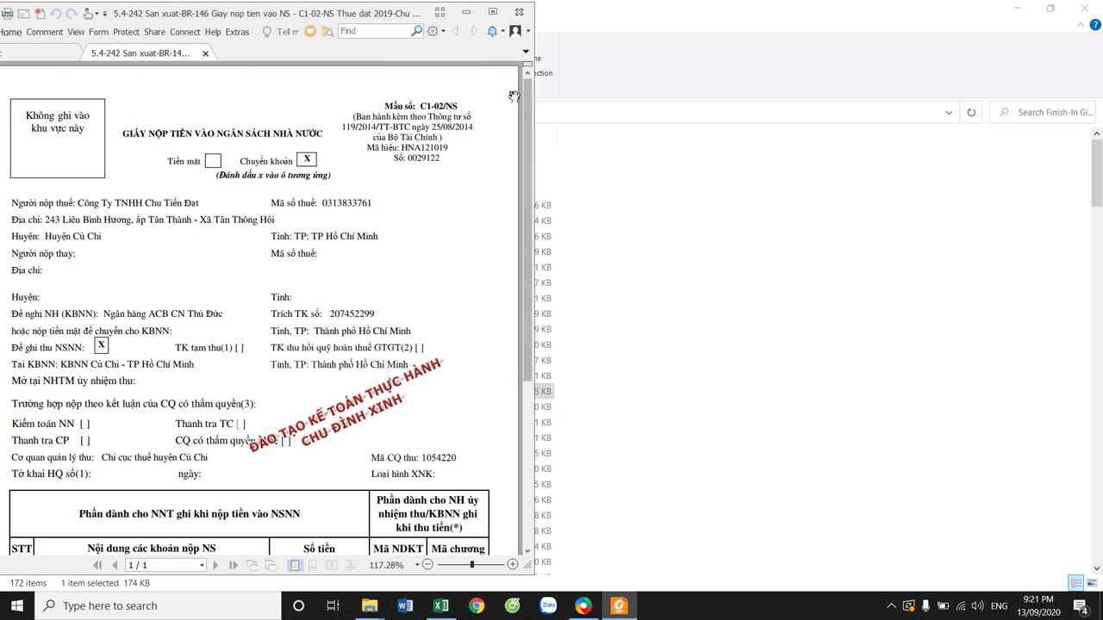
{"action": "scroll", "coordinate": [385, 334], "scroll_direction": "down", "scroll_amount": 3}
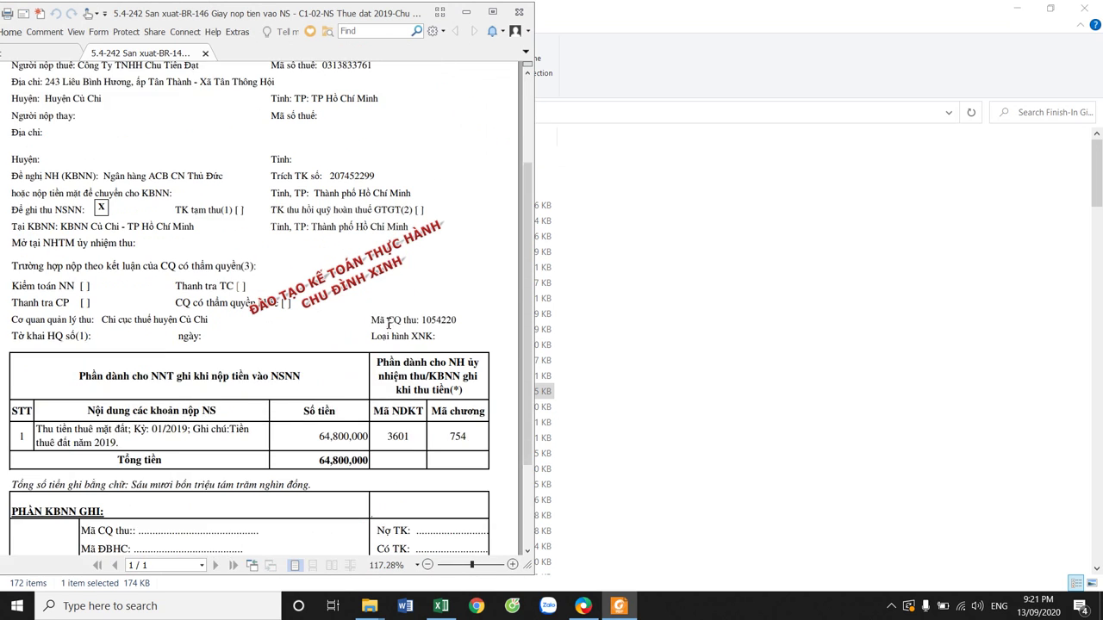
{"action": "scroll", "coordinate": [388, 324], "scroll_direction": "down", "scroll_amount": 3}
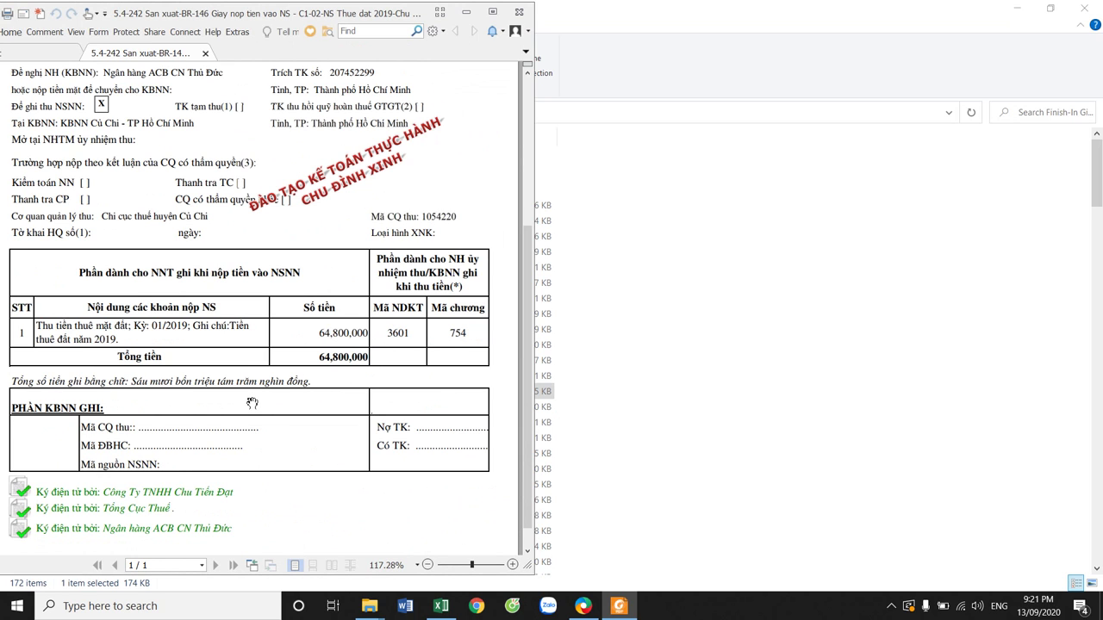
{"action": "scroll", "coordinate": [236, 420], "scroll_direction": "down", "scroll_amount": 1}
{"action": "scroll", "coordinate": [234, 415], "scroll_direction": "up", "scroll_amount": 1}
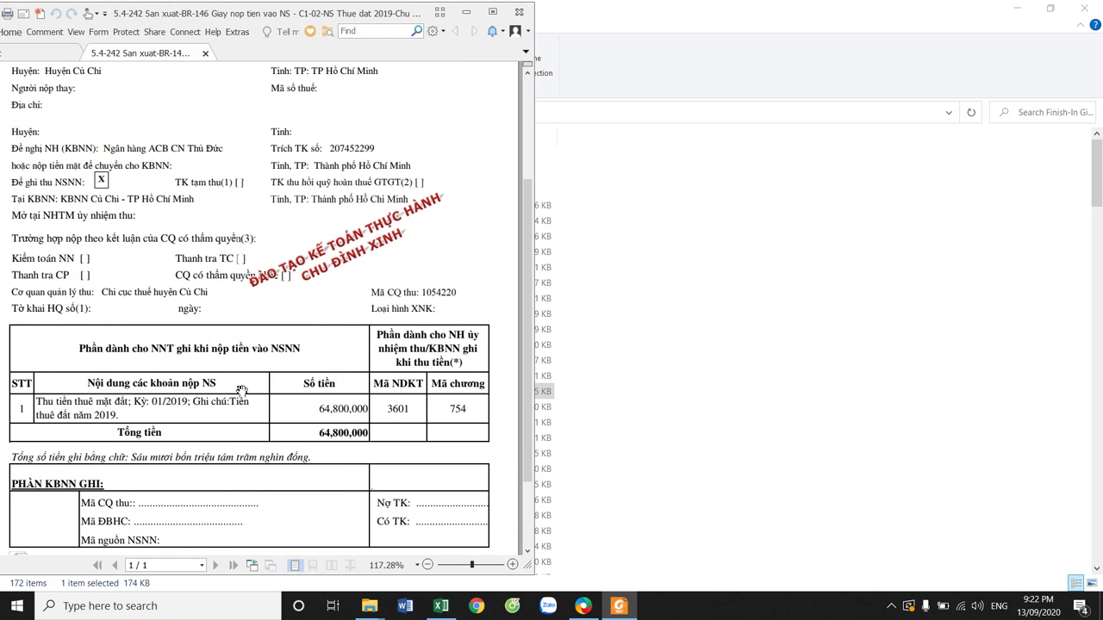
{"action": "scroll", "coordinate": [247, 432], "scroll_direction": "up", "scroll_amount": 6}
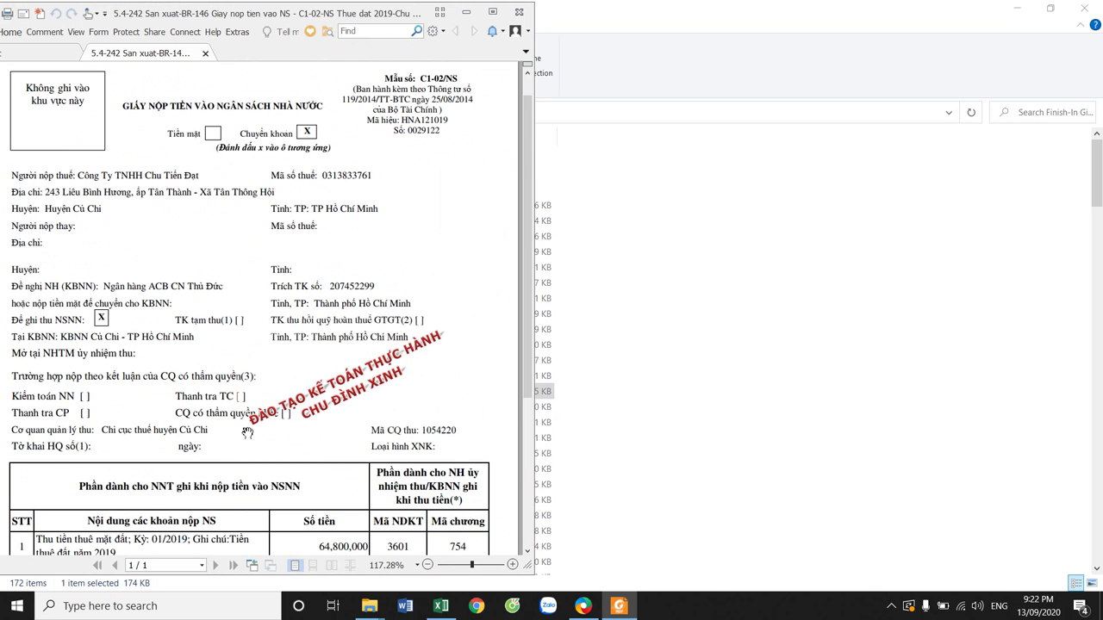
{"action": "left_click", "coordinate": [518, 12]}
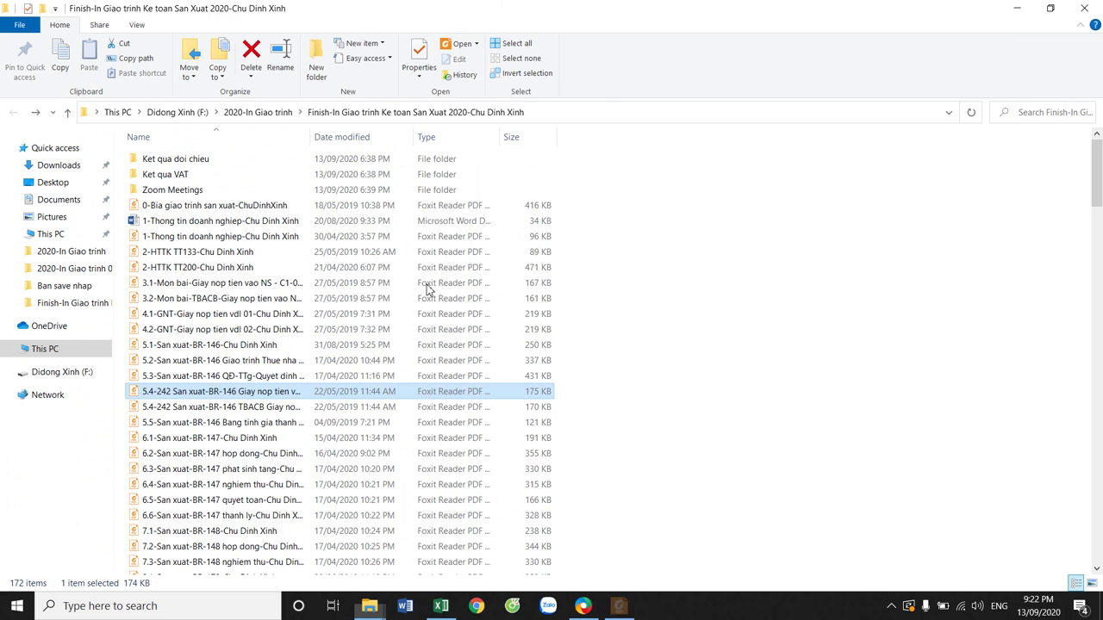
- Reopen the 5.4-242 payment slip PDF and check the land-rent item, its amount and the document header
{"action": "double_click", "coordinate": [252, 394]}
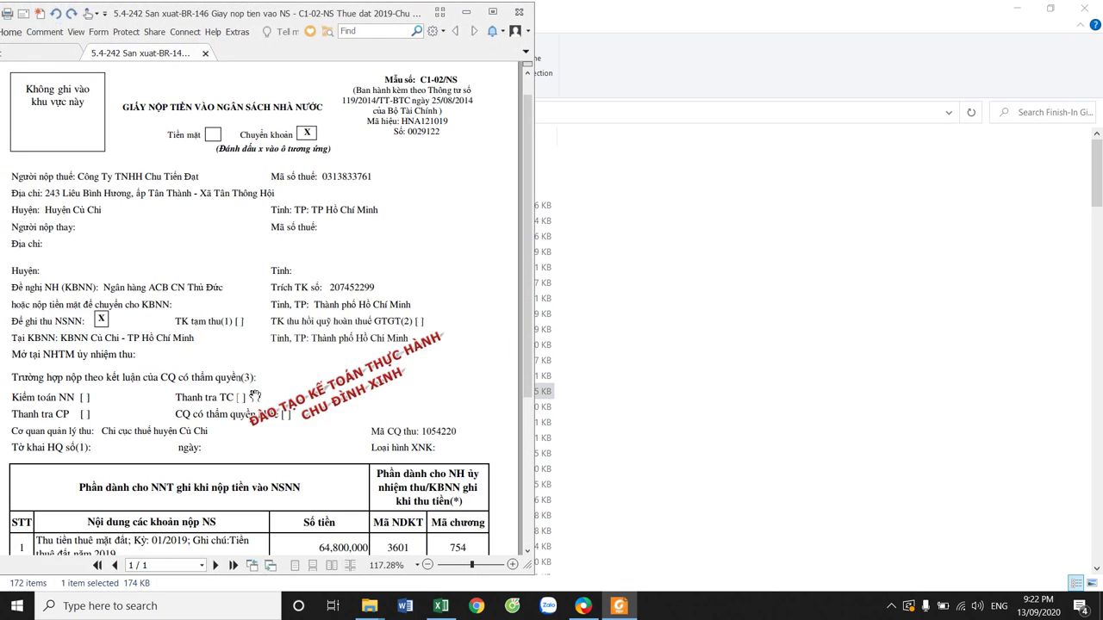
{"action": "scroll", "coordinate": [317, 398], "scroll_direction": "down", "scroll_amount": 8}
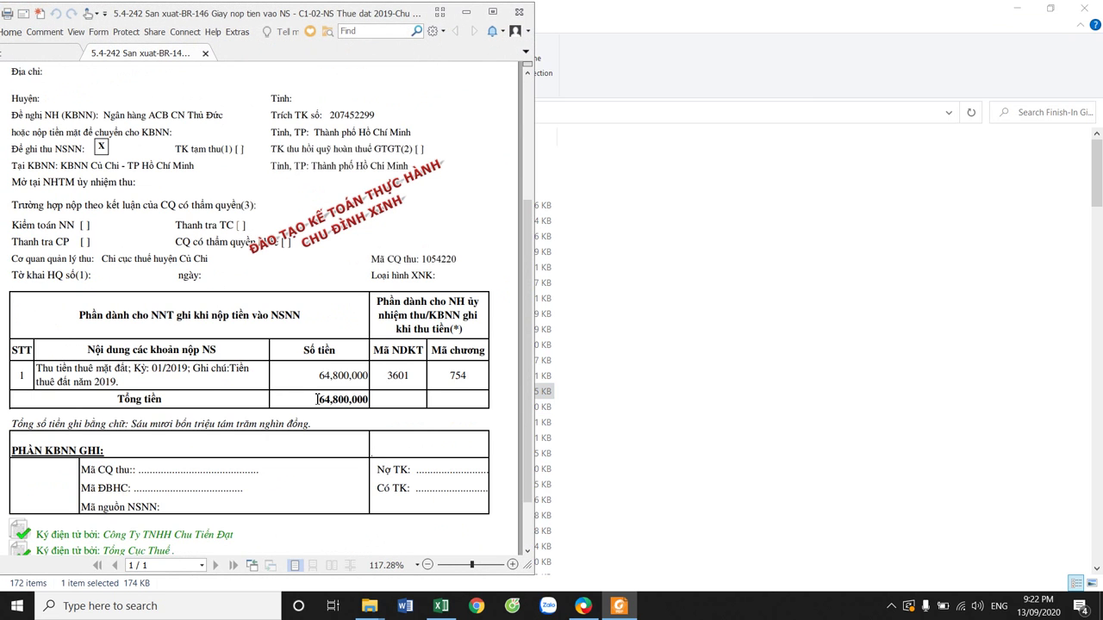
{"action": "scroll", "coordinate": [339, 372], "scroll_direction": "up", "scroll_amount": 2}
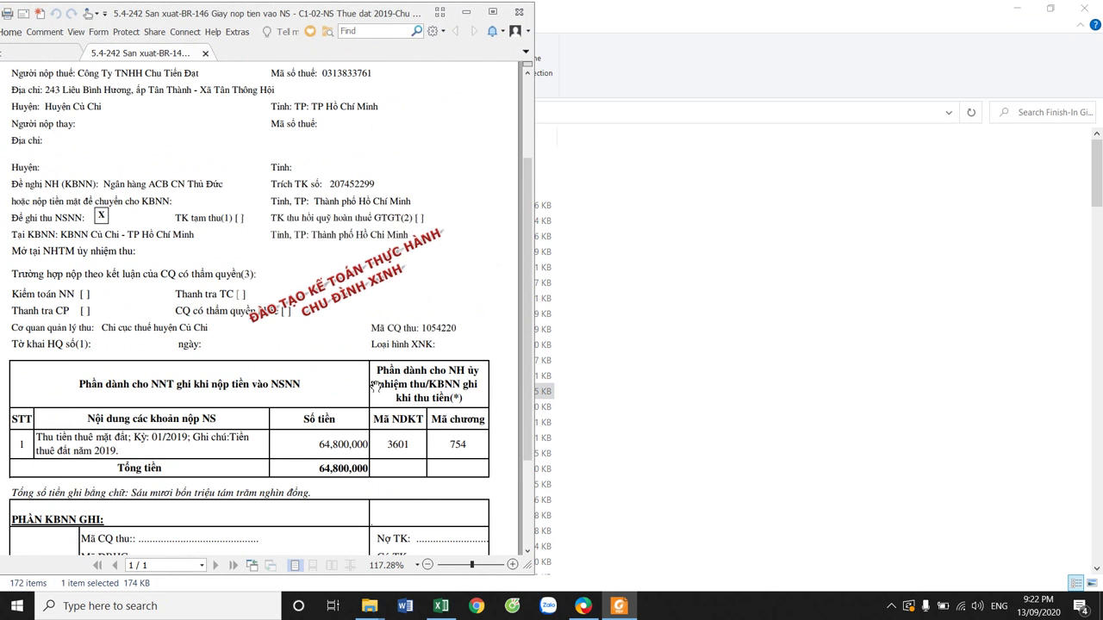
{"action": "scroll", "coordinate": [348, 415], "scroll_direction": "up", "scroll_amount": 2}
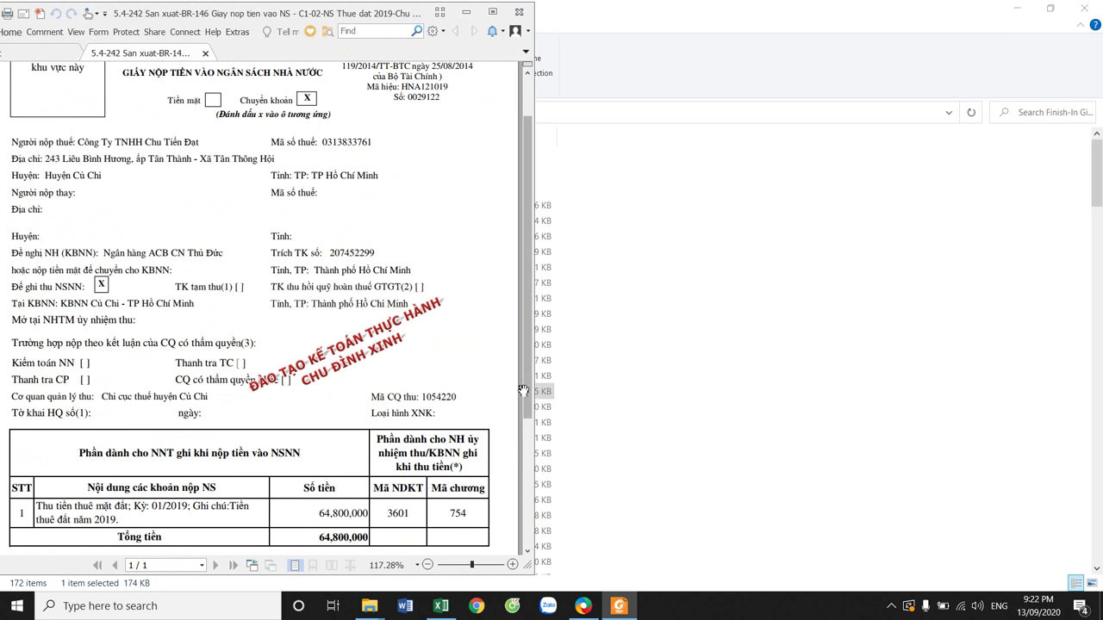
- Open the 5.5-San xuat-BR-146 cost calculation PDF and examine how monthly land rent is allocated to office, Intersack and workshop
{"action": "mouse_move", "coordinate": [369, 605]}
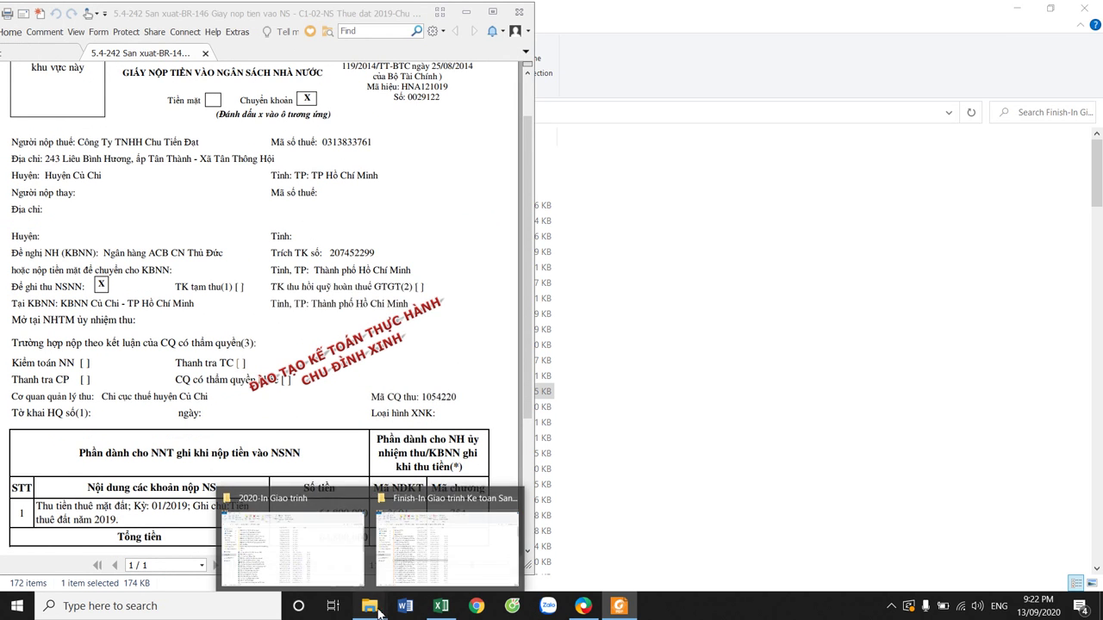
{"action": "left_click", "coordinate": [428, 530]}
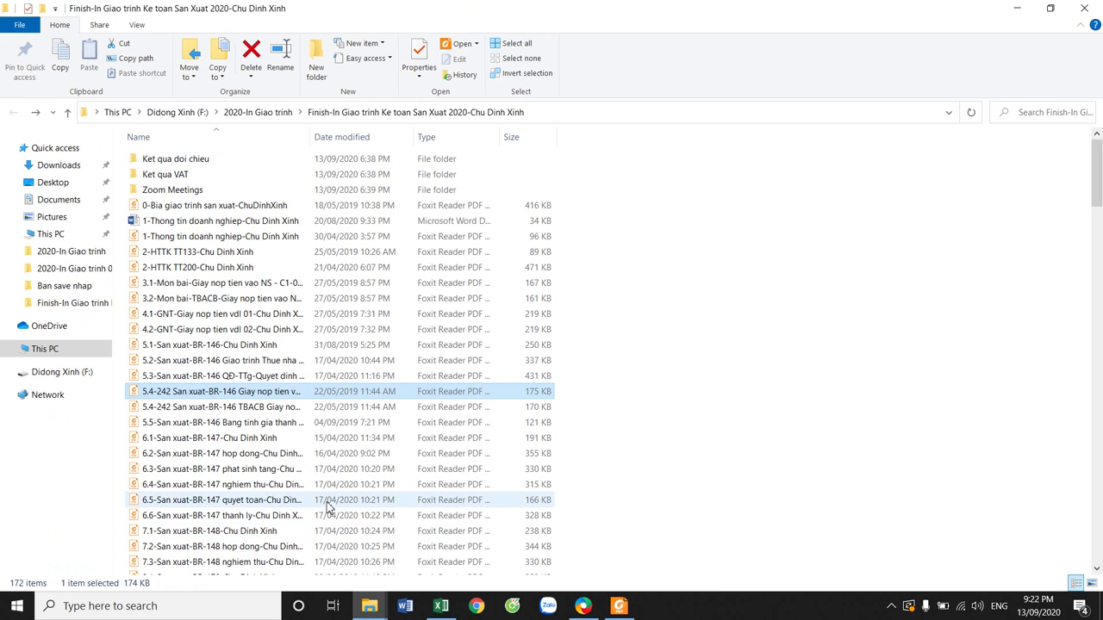
{"action": "scroll", "coordinate": [328, 508], "scroll_direction": "down", "scroll_amount": 5}
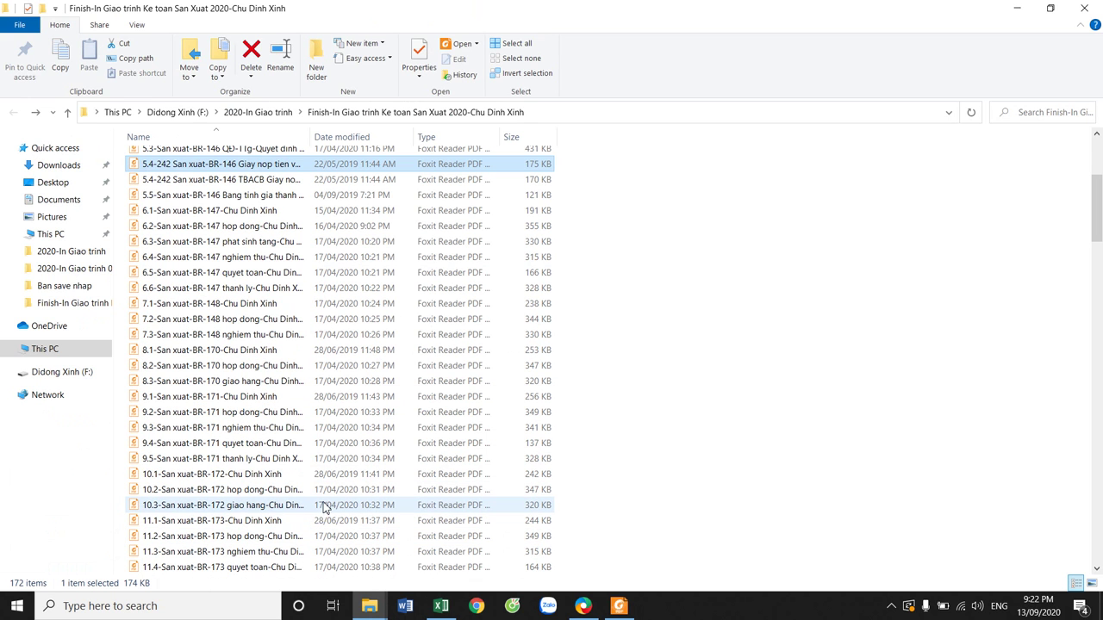
{"action": "double_click", "coordinate": [273, 198]}
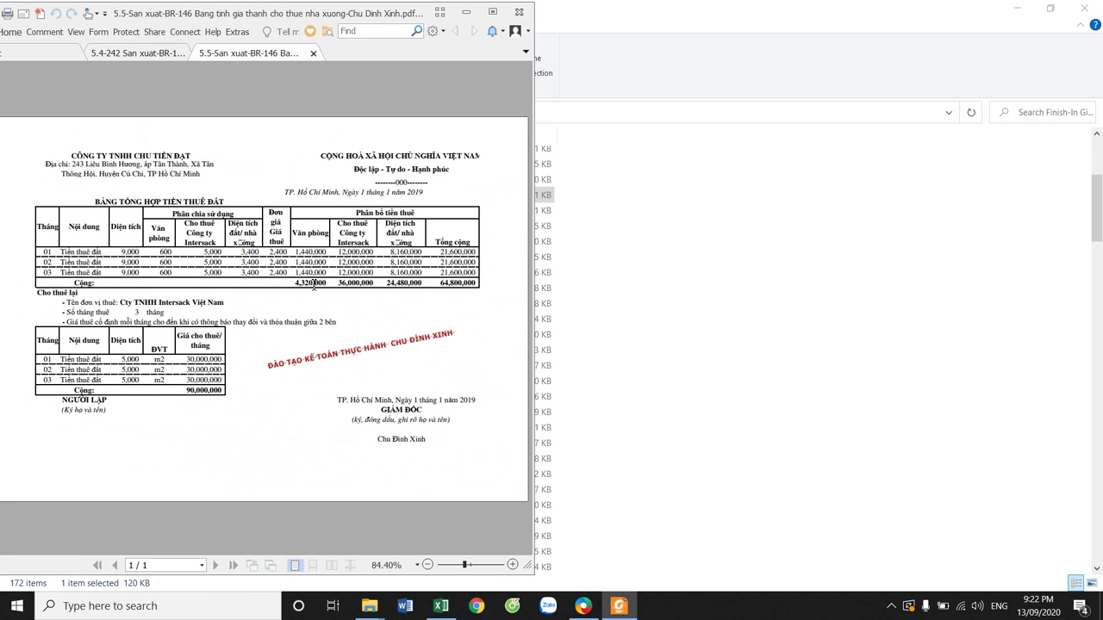
{"action": "scroll", "coordinate": [313, 284], "scroll_direction": "up", "scroll_amount": 1}
{"action": "scroll", "coordinate": [313, 288], "scroll_direction": "down", "scroll_amount": 1}
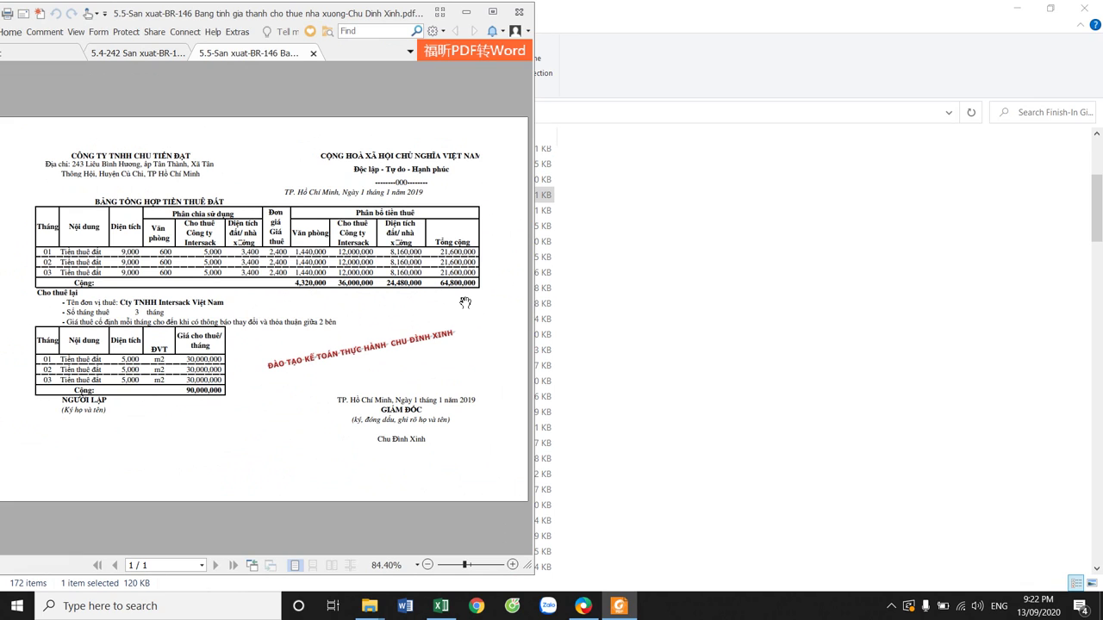
{"action": "left_click_drag", "start_coordinate": [304, 251], "coordinate": [409, 251]}
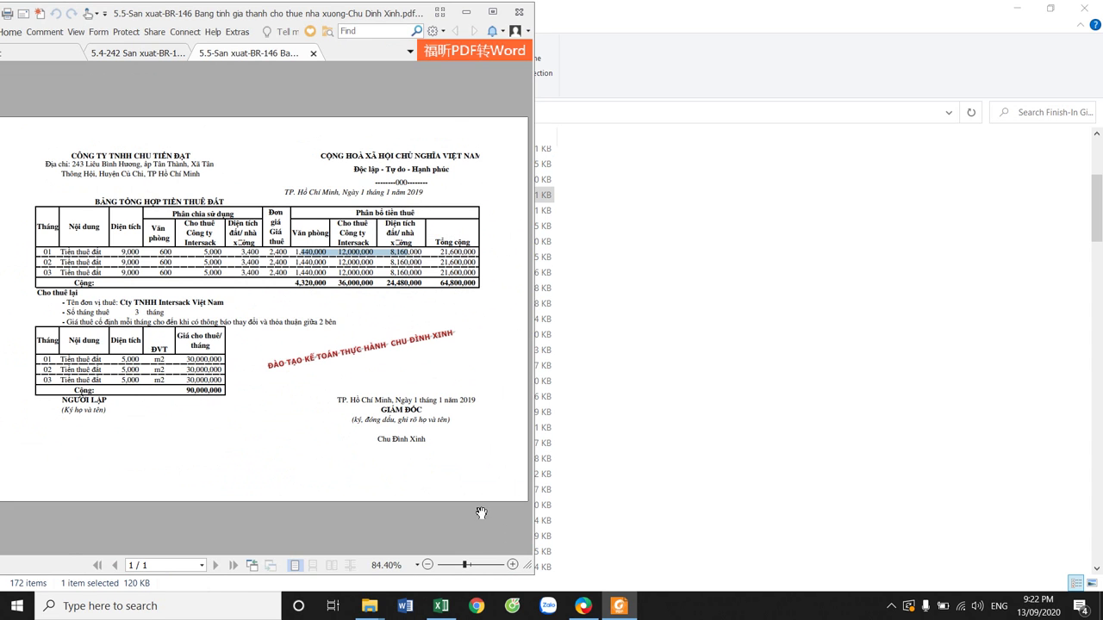
- Switch to MISA SME.NET and start a new other-transaction voucher (Chứng từ NVK) in the Tổng hợp module
{"action": "left_click", "coordinate": [583, 606]}
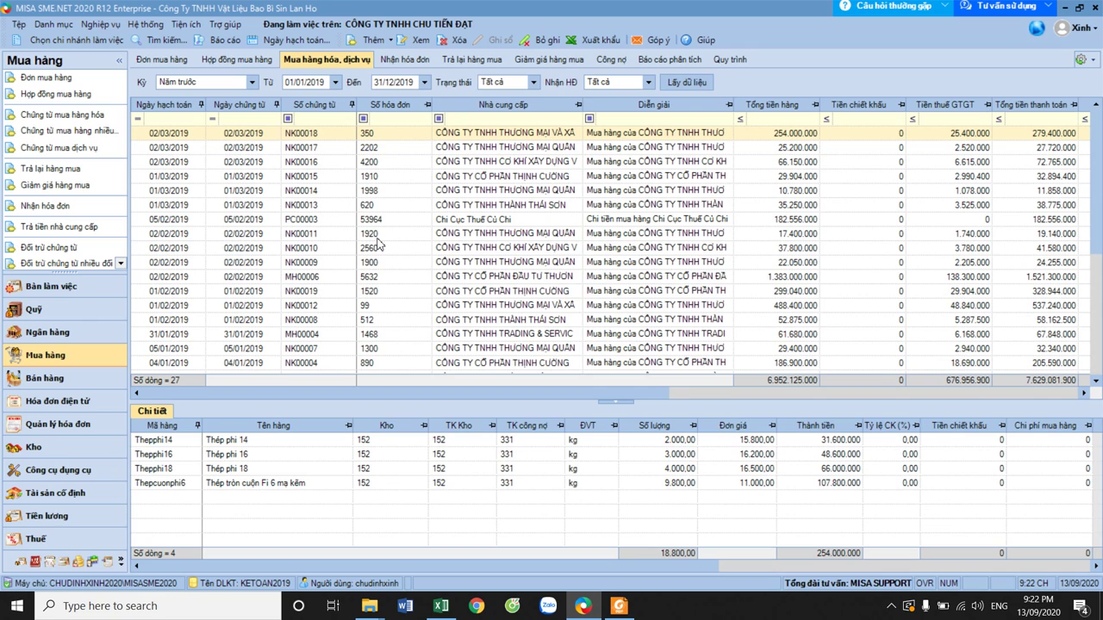
{"action": "left_click_drag", "start_coordinate": [484, 19], "coordinate": [595, 30]}
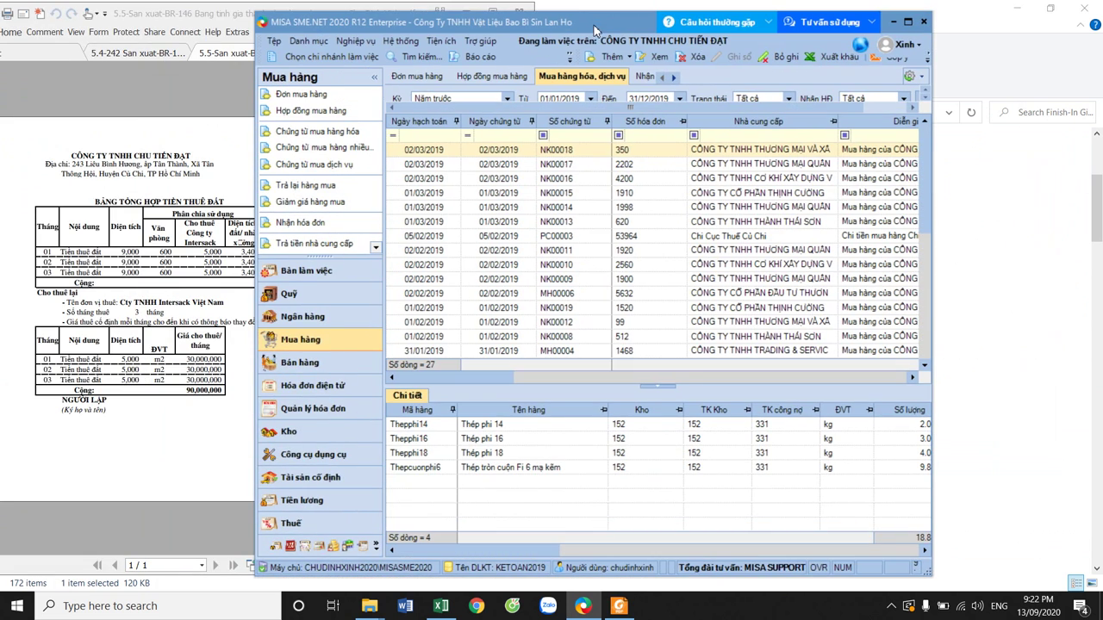
{"action": "left_click", "coordinate": [907, 21]}
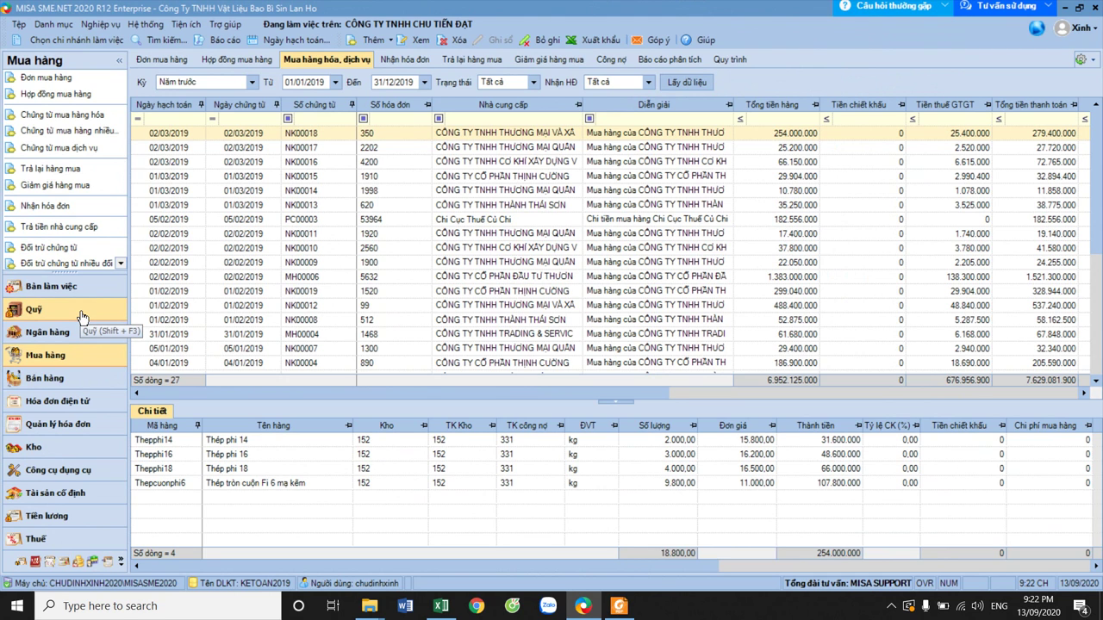
{"action": "left_click", "coordinate": [35, 562]}
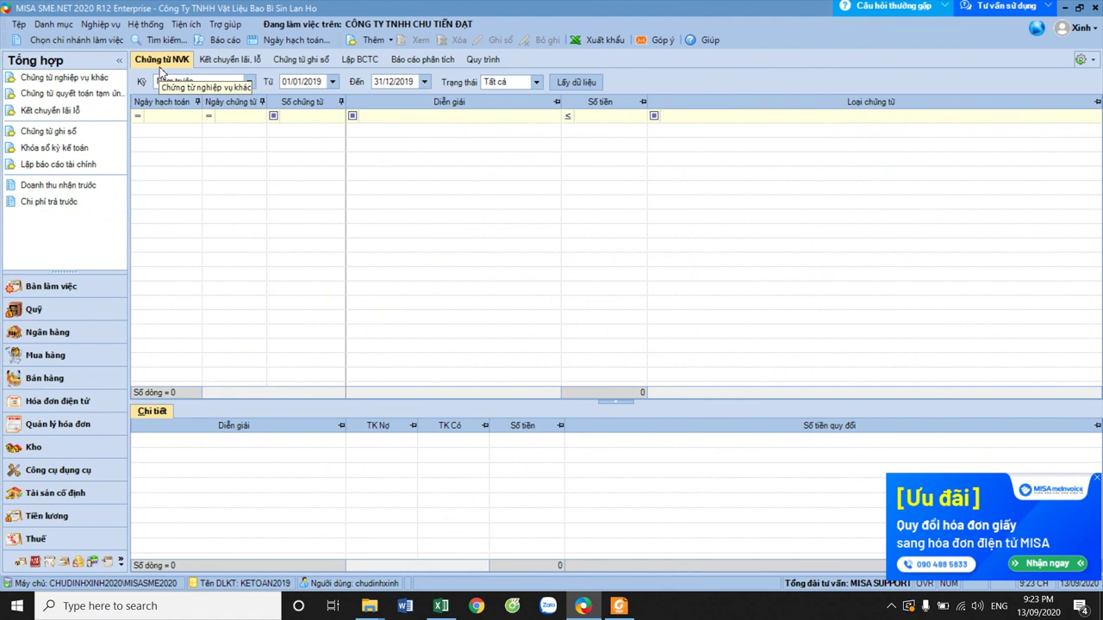
{"action": "left_click", "coordinate": [366, 41]}
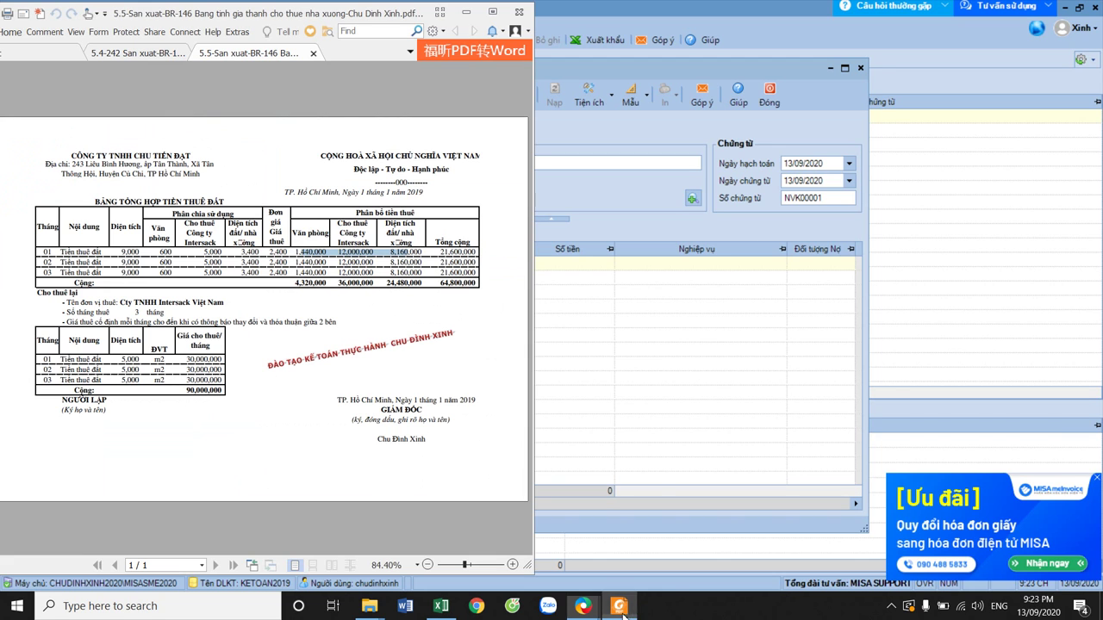
- Switch to Foxit Reader, maximize the 5.4-242 payment slip and review the whole page
{"action": "left_click", "coordinate": [619, 606]}
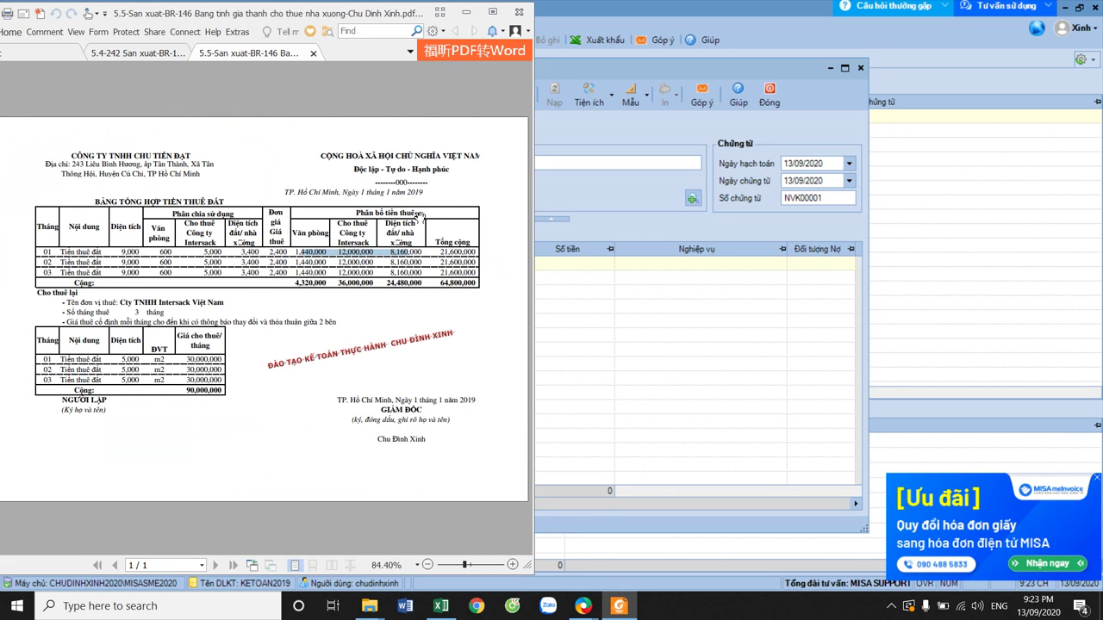
{"action": "left_click", "coordinate": [149, 55]}
{"action": "scroll", "coordinate": [450, 470], "scroll_direction": "down", "scroll_amount": 3}
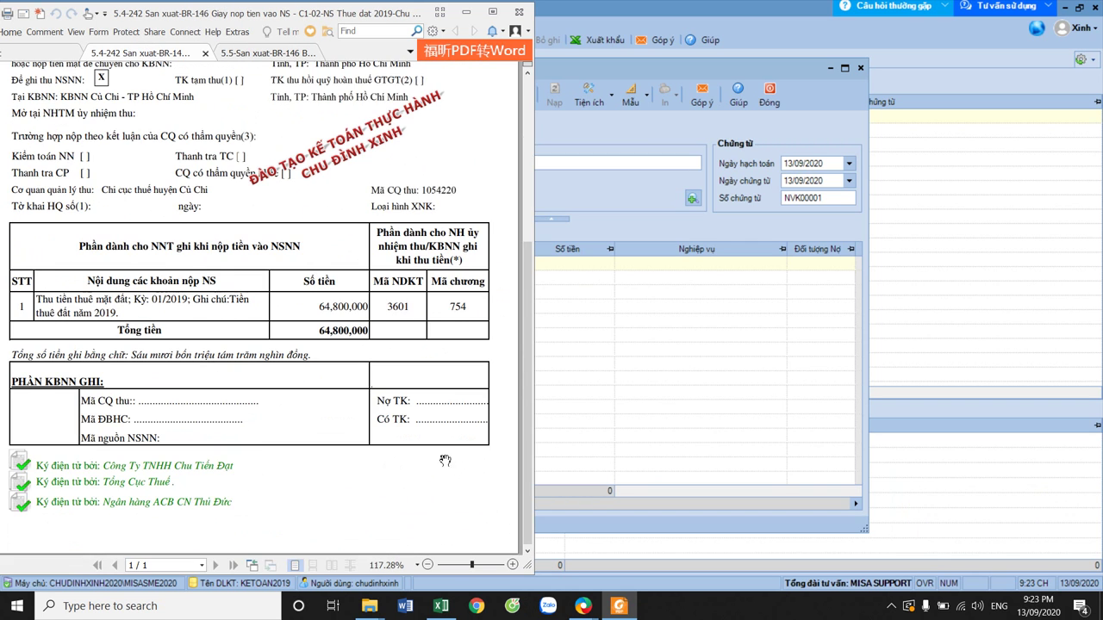
{"action": "scroll", "coordinate": [422, 419], "scroll_direction": "up", "scroll_amount": 4}
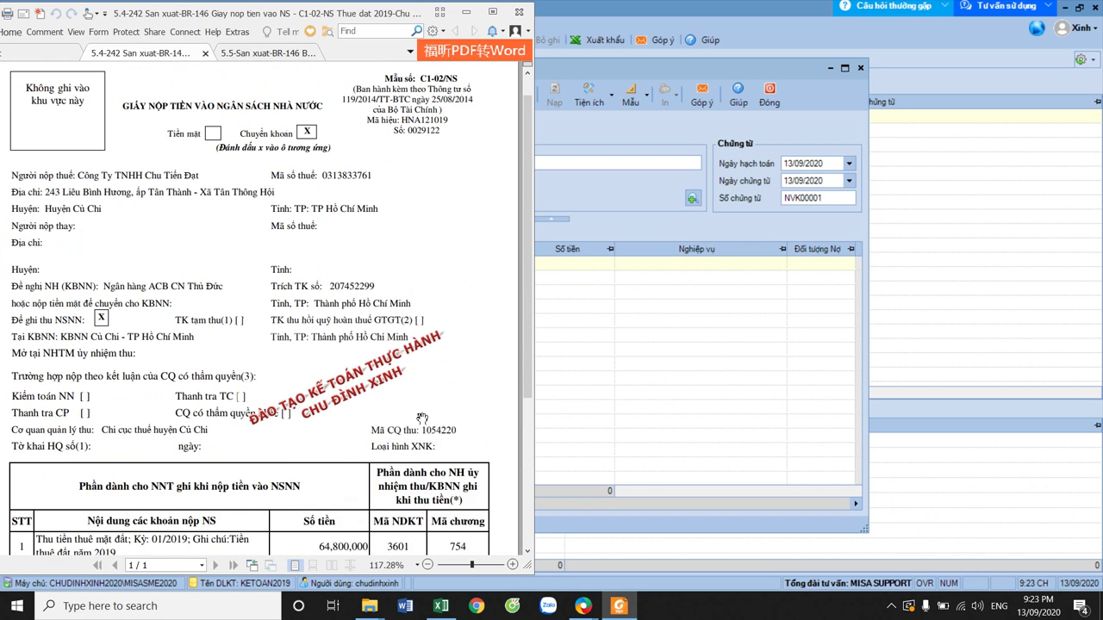
{"action": "left_click", "coordinate": [493, 11]}
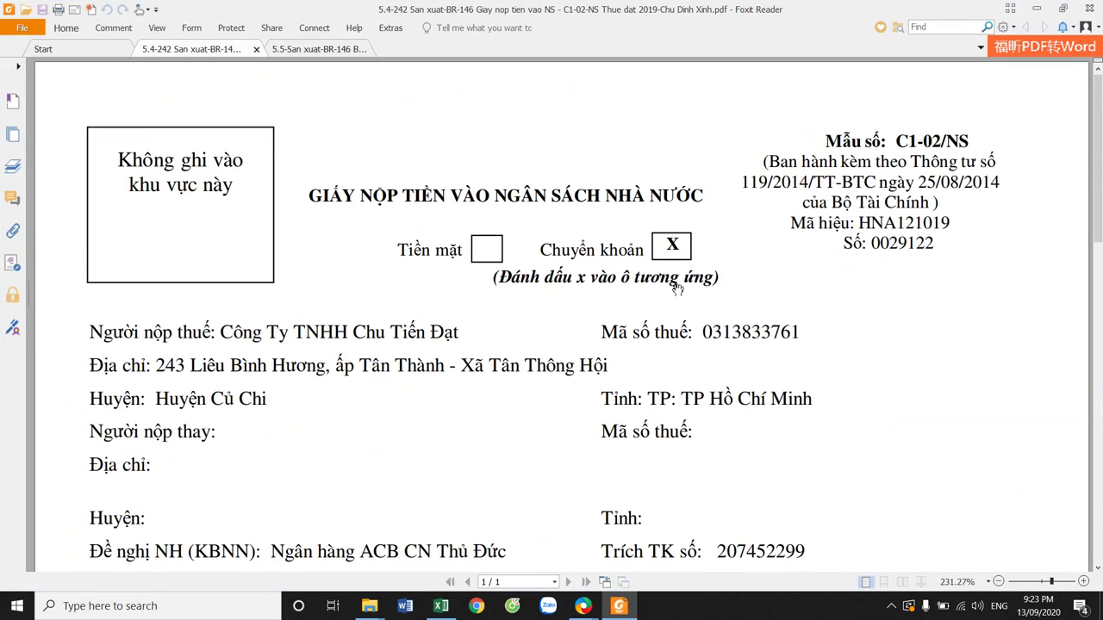
{"action": "scroll", "coordinate": [632, 366], "scroll_direction": "down", "scroll_amount": 2}
{"action": "scroll", "coordinate": [634, 349], "scroll_direction": "down", "scroll_amount": 2}
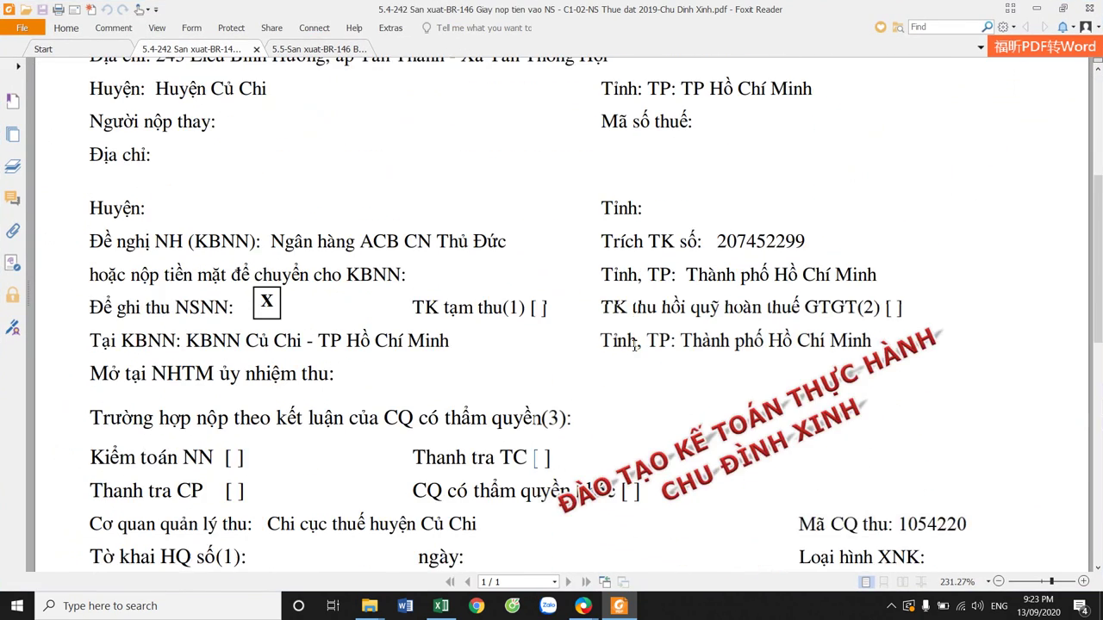
{"action": "scroll", "coordinate": [633, 345], "scroll_direction": "down", "scroll_amount": 5}
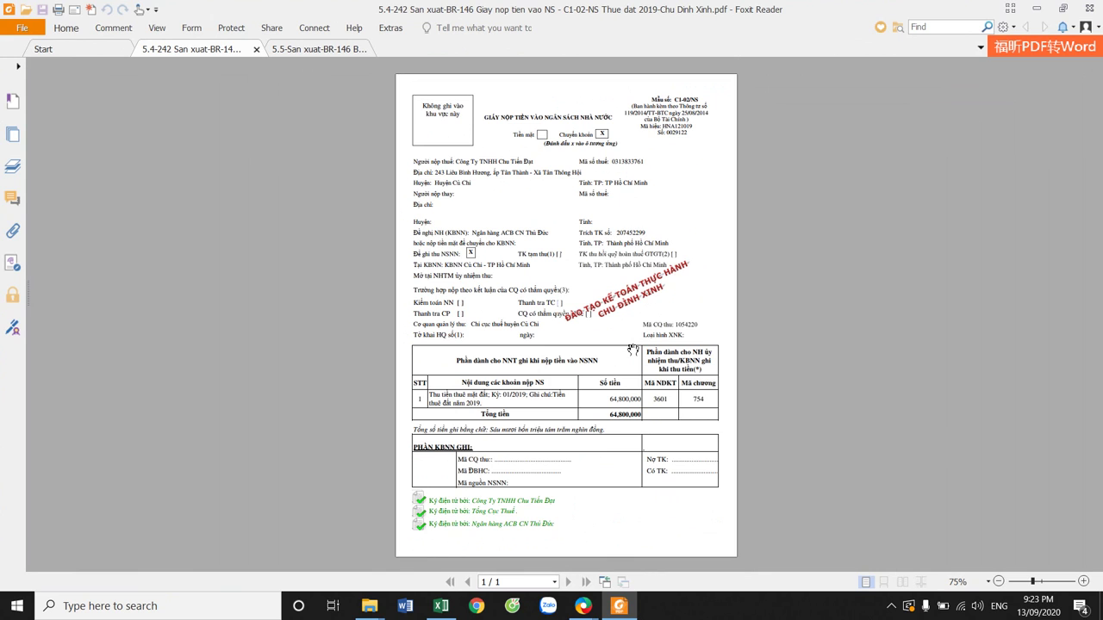
{"action": "scroll", "coordinate": [632, 349], "scroll_direction": "up", "scroll_amount": 1}
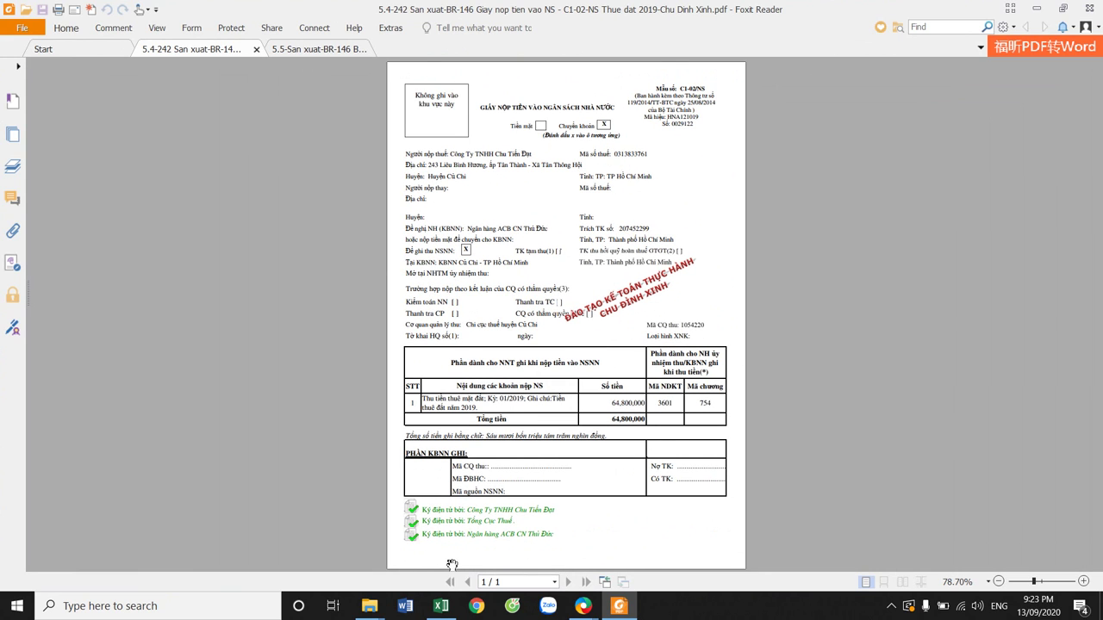
- Open the 5.4-242 San xuat-BR-146 TBACB PDF from the Finish-In Giao trinh folder and review the whole electronic tax payment confirmation
{"action": "mouse_move", "coordinate": [370, 605]}
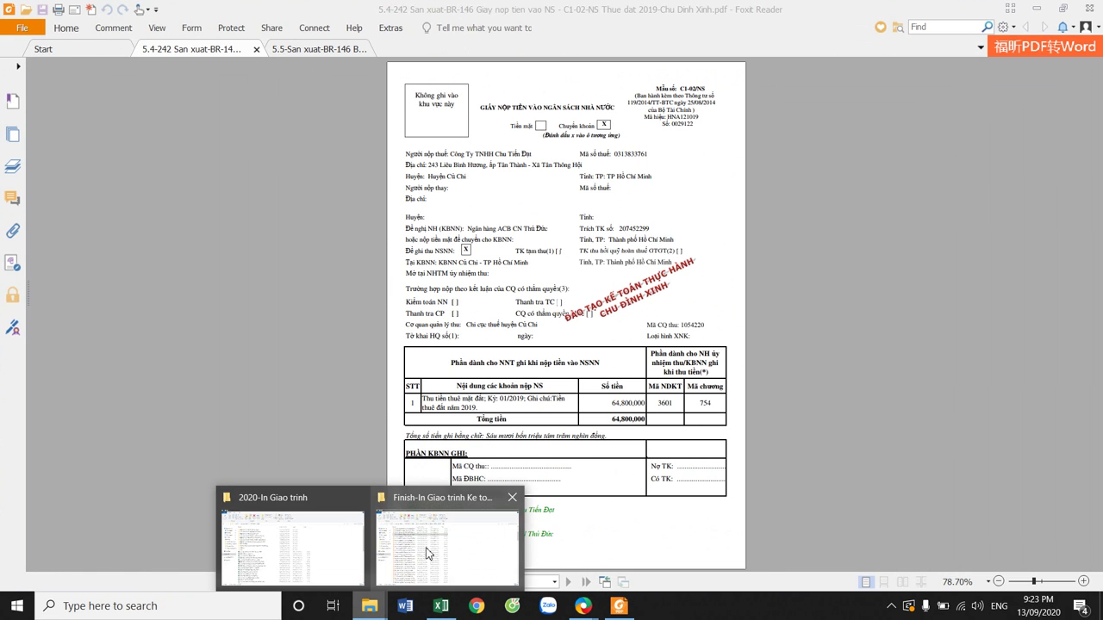
{"action": "left_click", "coordinate": [442, 534]}
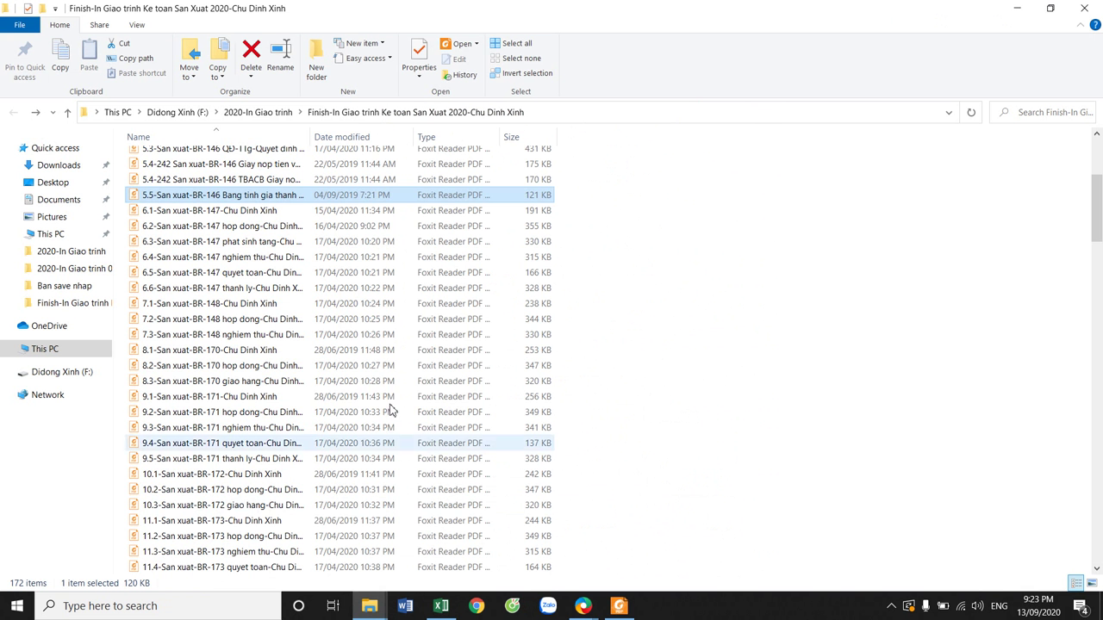
{"action": "double_click", "coordinate": [277, 166]}
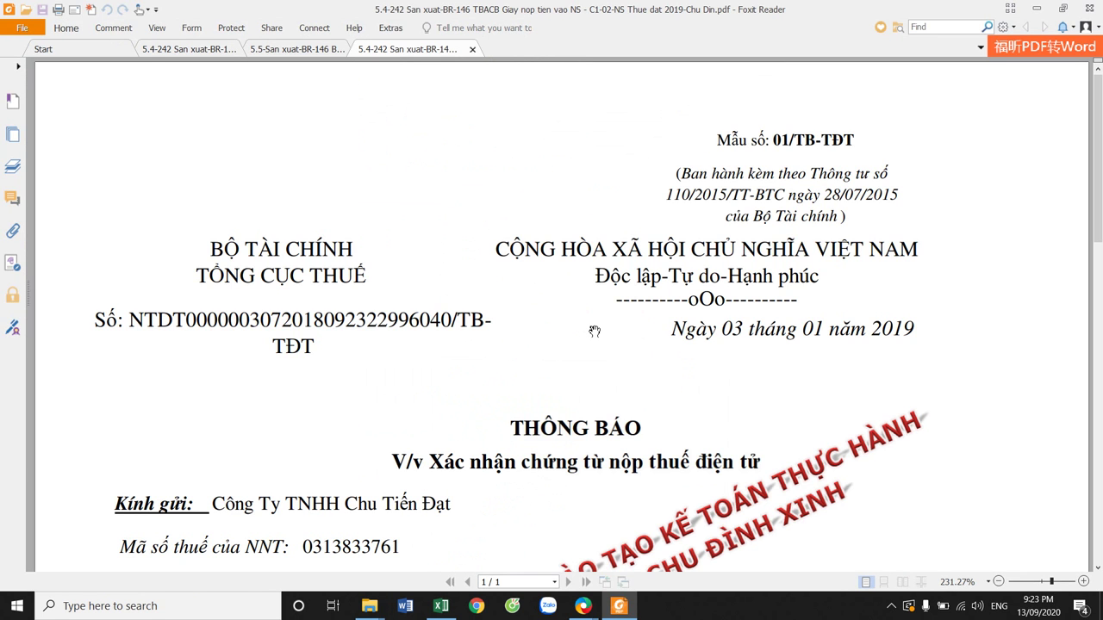
{"action": "scroll", "coordinate": [594, 330], "scroll_direction": "down", "scroll_amount": 2}
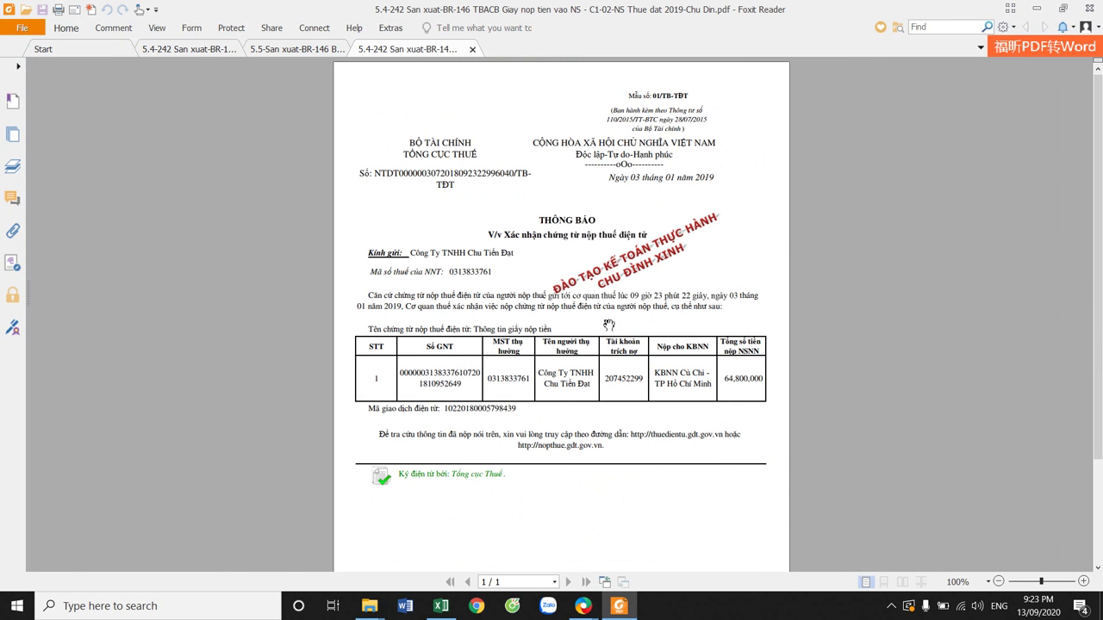
{"action": "left_click", "coordinate": [1090, 8]}
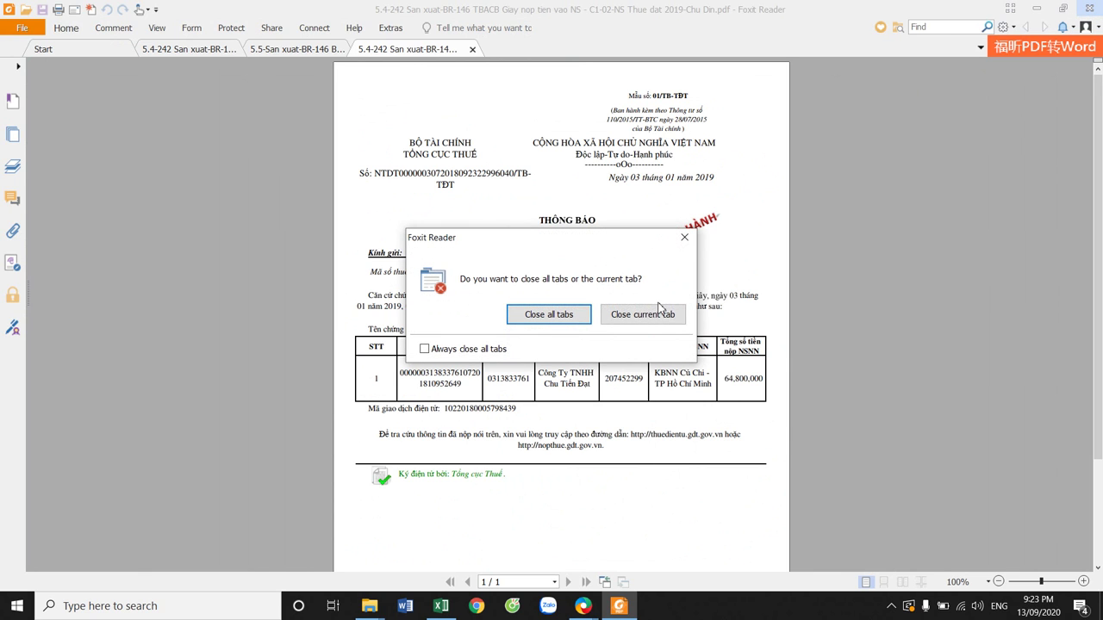
{"action": "left_click", "coordinate": [683, 238]}
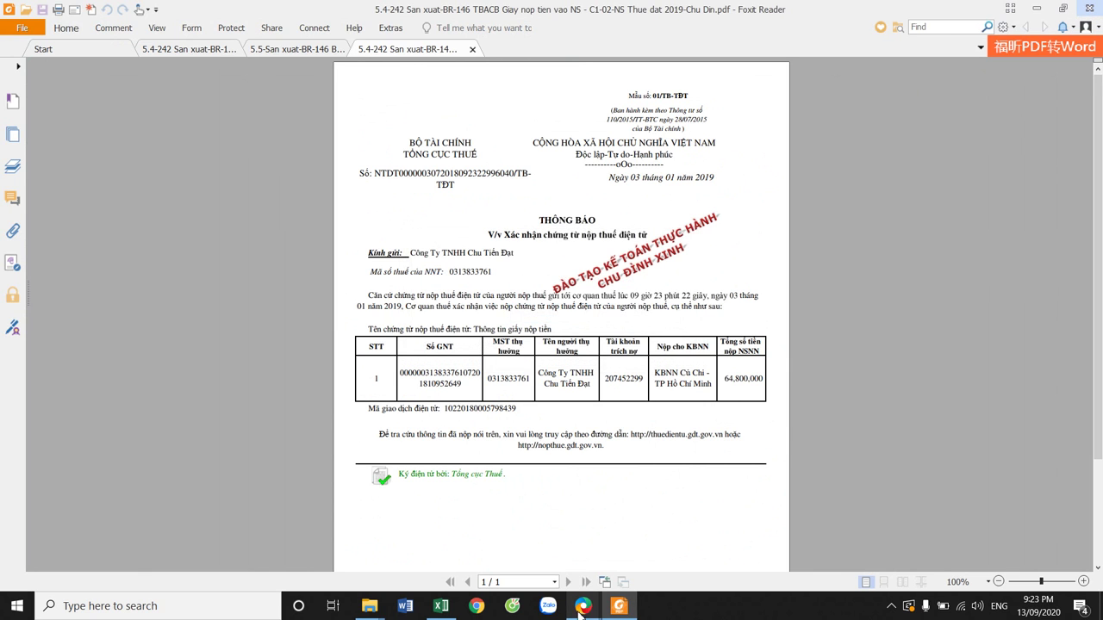
- Switch to the other-transaction voucher in MISA SME.NET and set its posting and document dates to 01/01/2019
{"action": "mouse_move", "coordinate": [583, 606]}
{"action": "left_click", "coordinate": [650, 550]}
{"action": "left_click", "coordinate": [830, 162]}
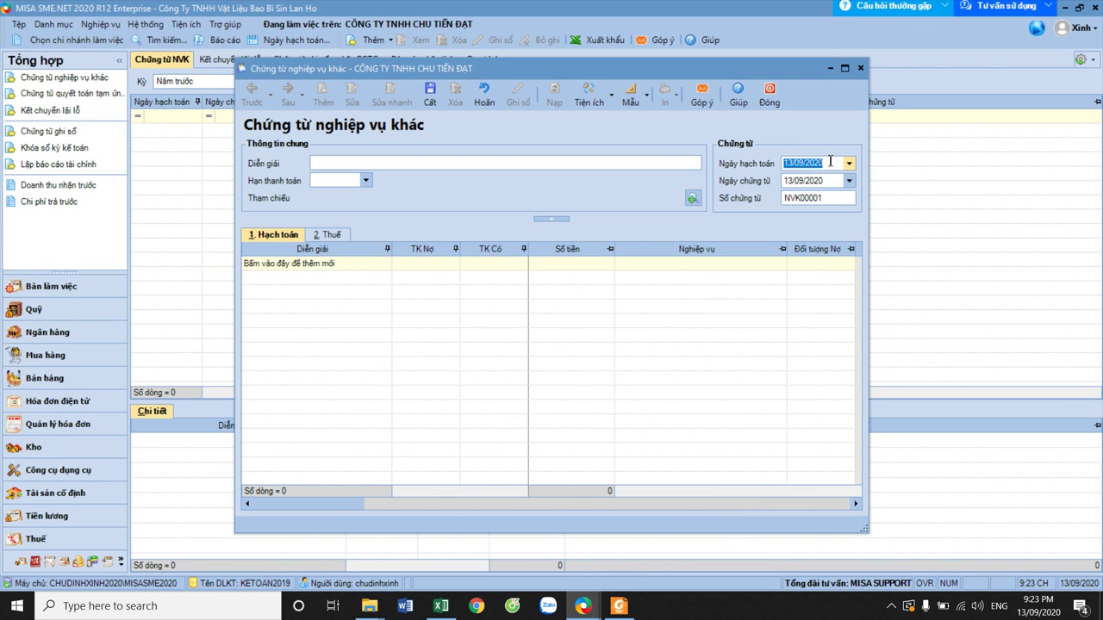
{"action": "type", "text": "01"}
{"action": "key", "text": "Tab"}
{"action": "key", "text": "Tab"}
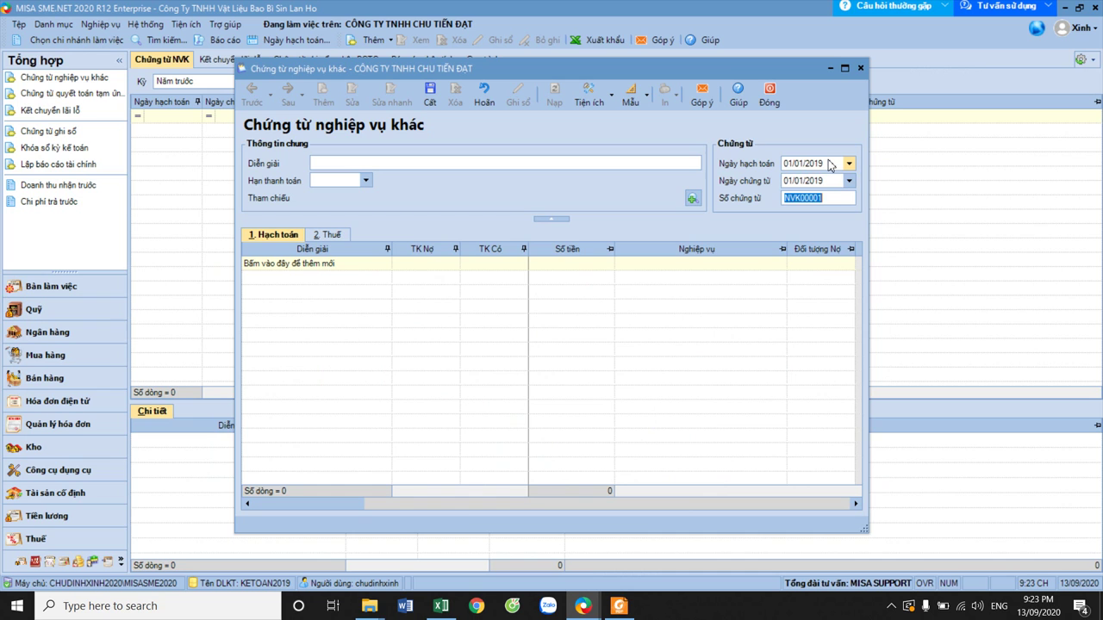
- Enter "Tiền thuê đất 0182019" as the voucher description and add an accounting line with it
{"action": "left_click", "coordinate": [382, 163]}
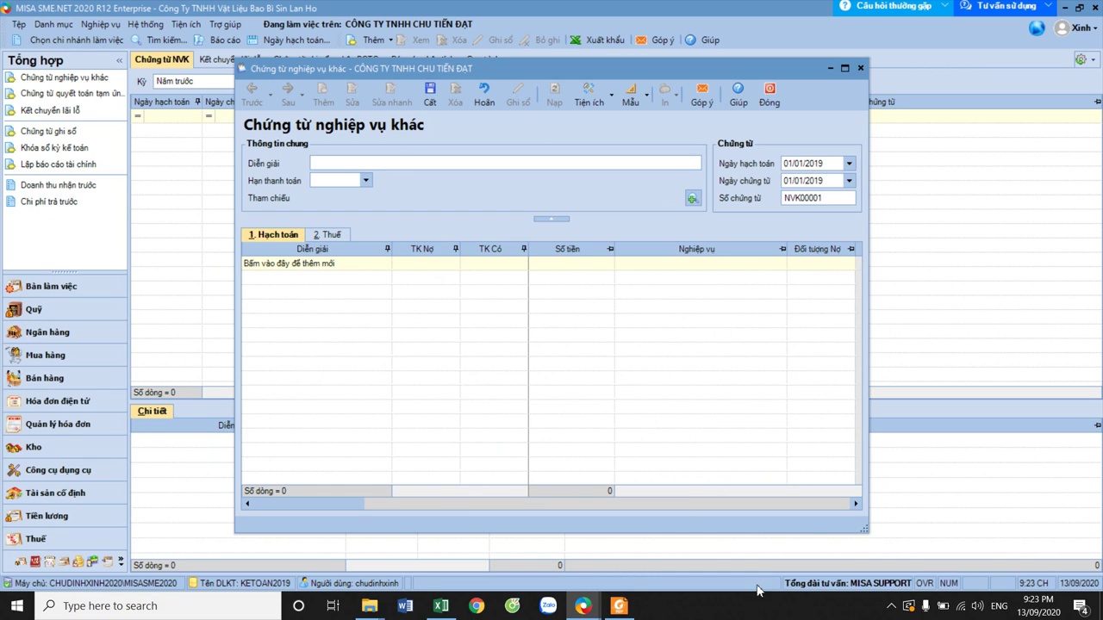
{"action": "left_click", "coordinate": [618, 606]}
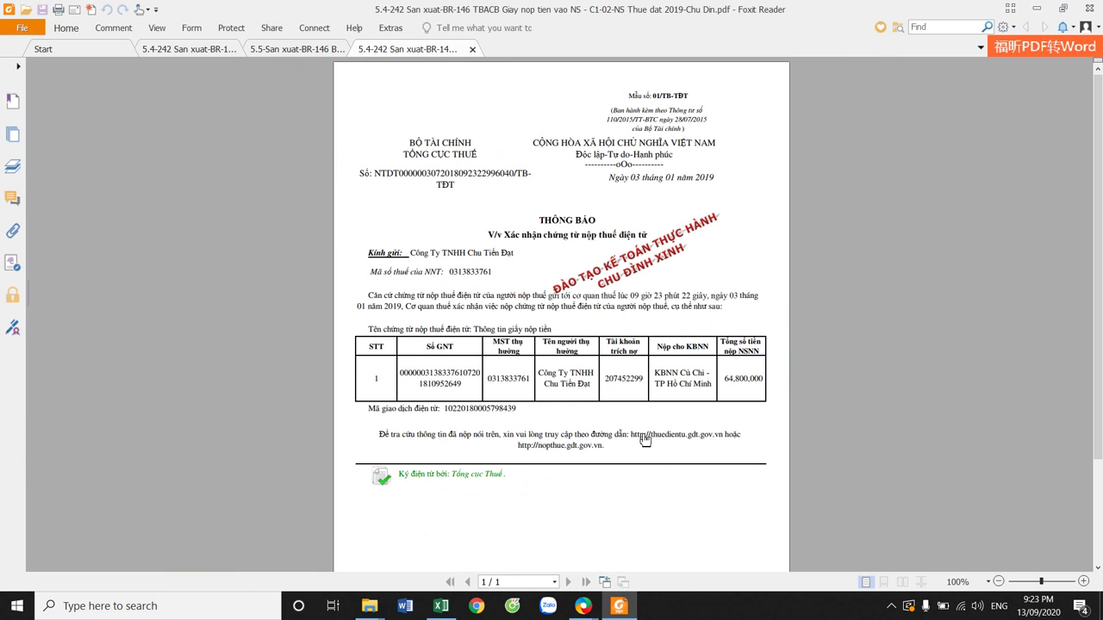
{"action": "left_click", "coordinate": [618, 606]}
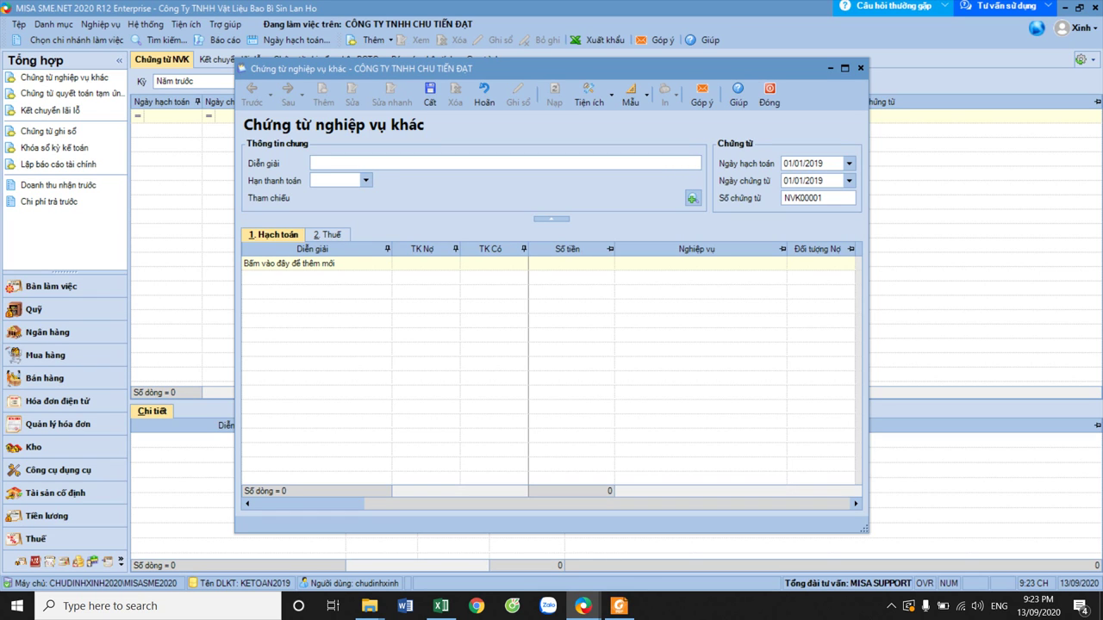
{"action": "type", "text": "Tiền thue"}
{"action": "left_click", "coordinate": [353, 263]}
- Check the land-rent accounts in the Excel journal, then set the voucher line's debit account to 242 and credit account to 3337
{"action": "left_click", "coordinate": [451, 266]}
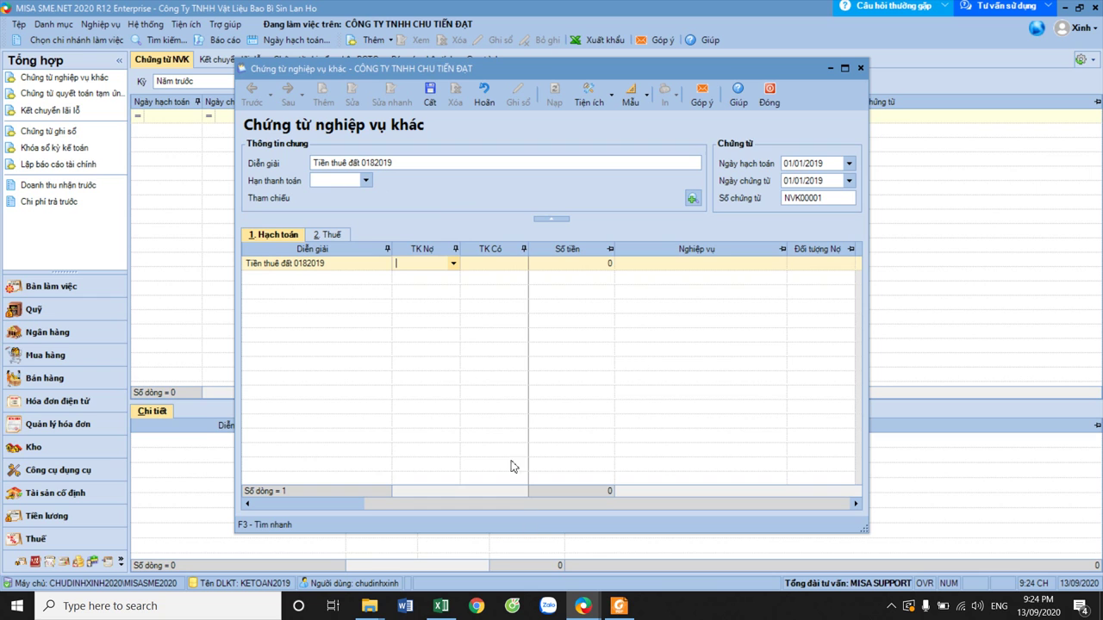
{"action": "left_click", "coordinate": [443, 608]}
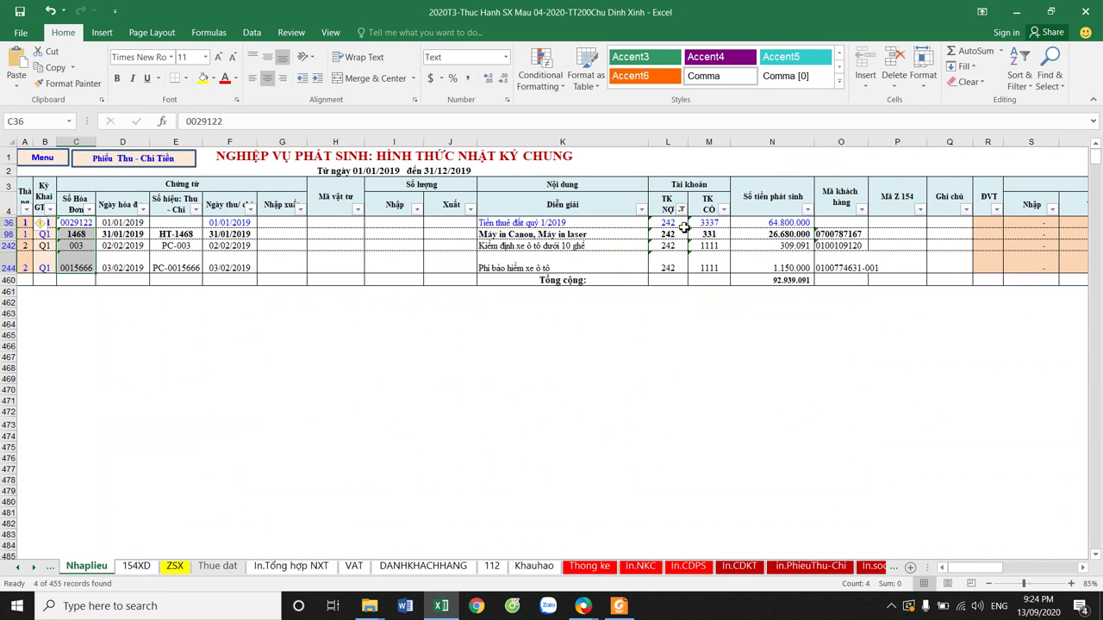
{"action": "mouse_move", "coordinate": [583, 606]}
{"action": "left_click", "coordinate": [632, 578]}
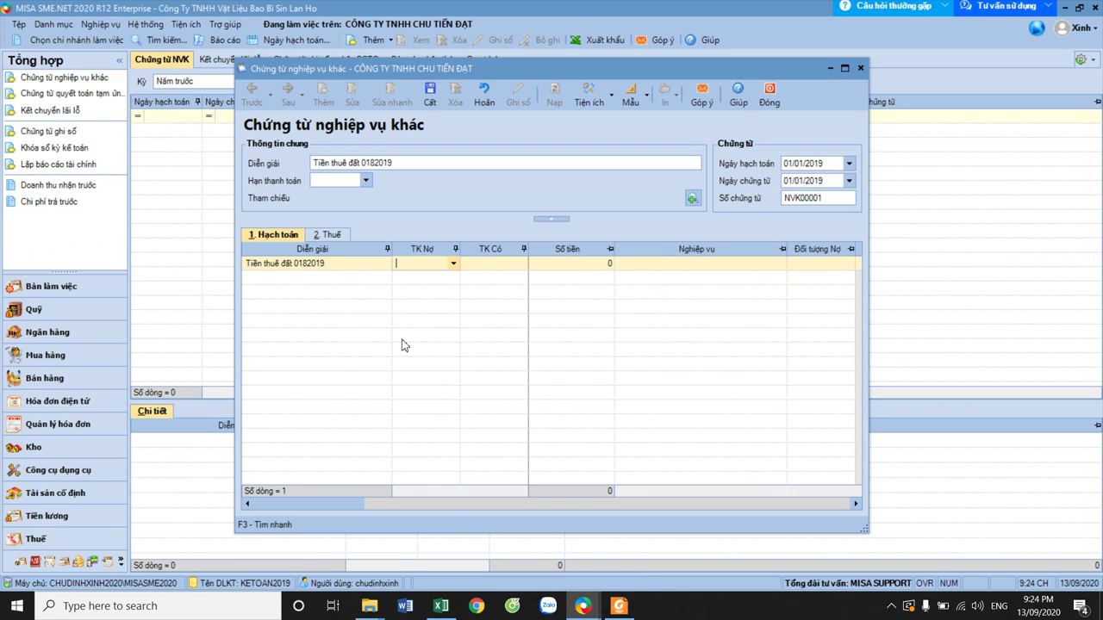
{"action": "type", "text": "242"}
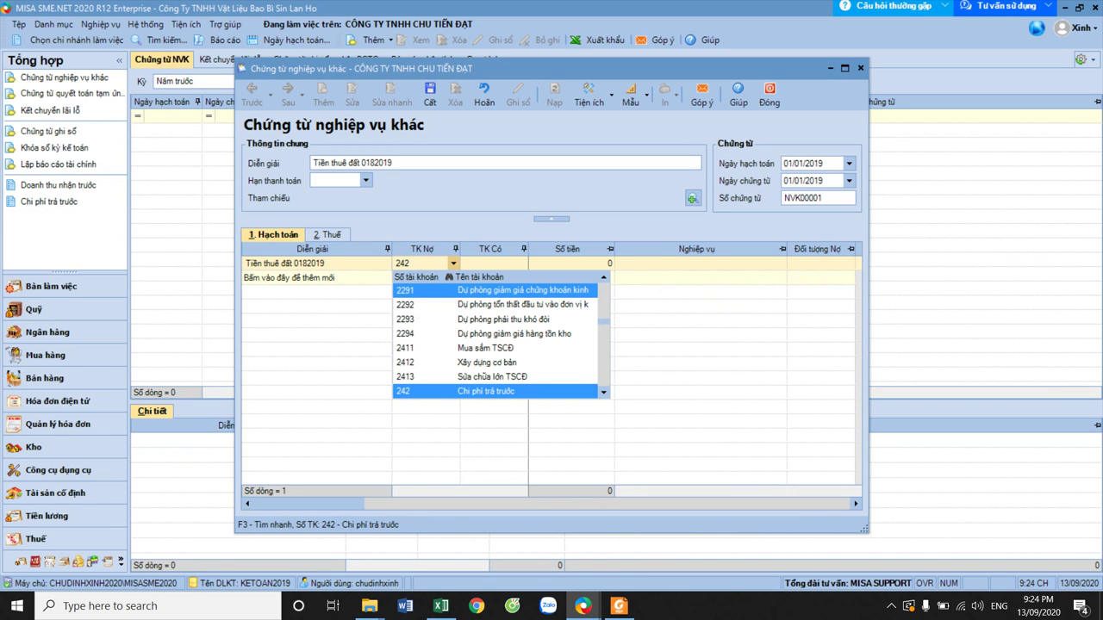
{"action": "left_click", "coordinate": [448, 395]}
{"action": "left_click", "coordinate": [500, 264]}
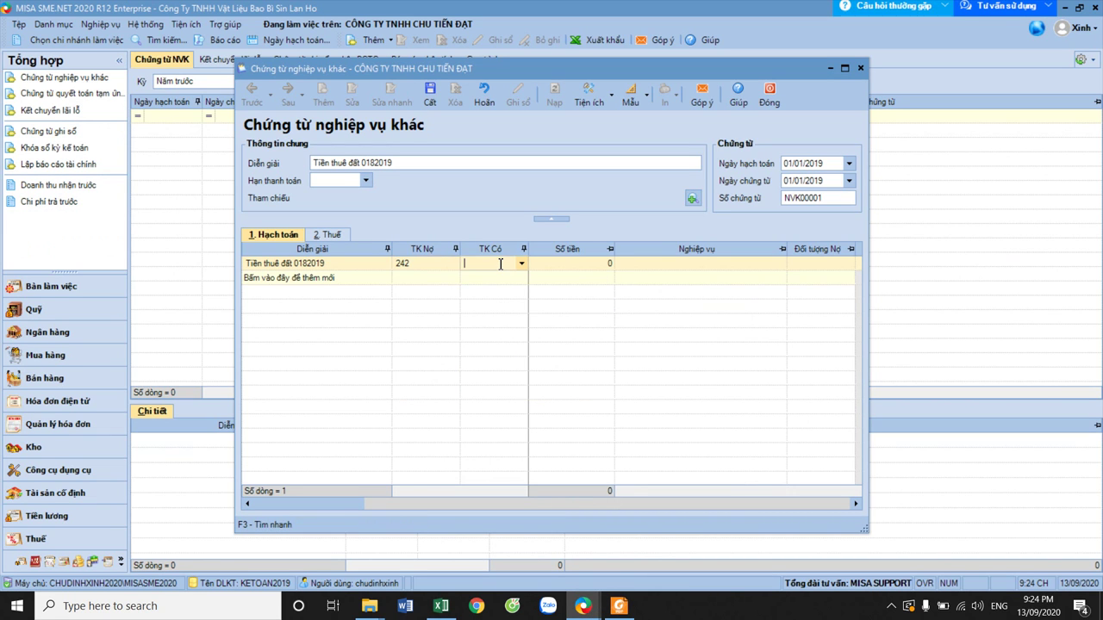
{"action": "type", "text": "33"}
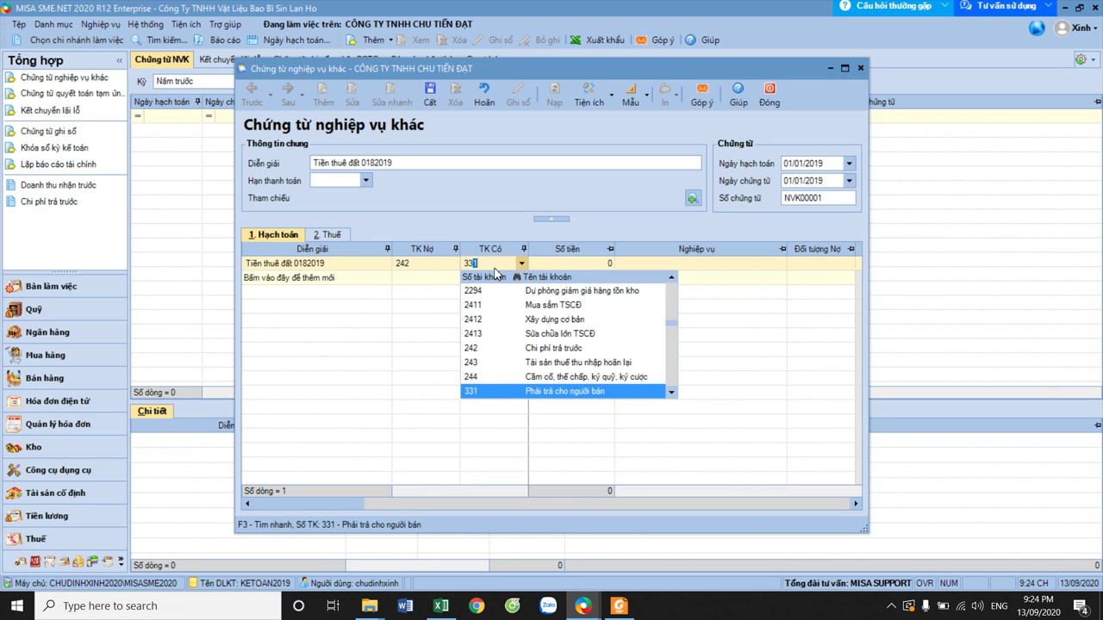
{"action": "type", "text": "37"}
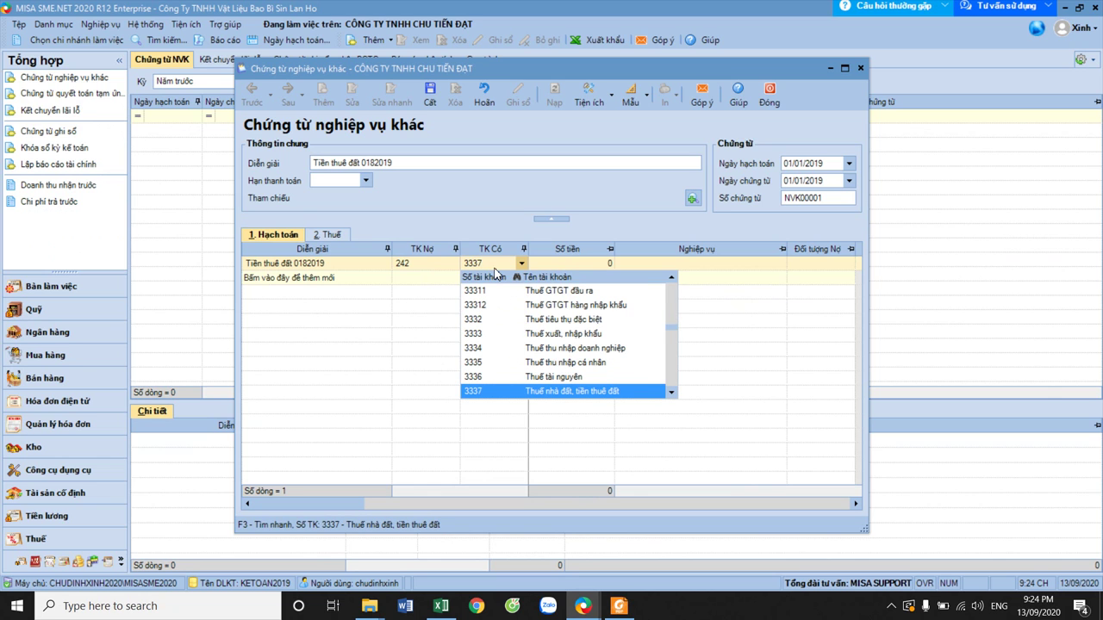
- Enter the confirmed payment amount of 64.800.000 on the land-rent line and save the voucher, accepting the 2019 accounting year
{"action": "left_click", "coordinate": [598, 262]}
{"action": "left_click", "coordinate": [607, 265]}
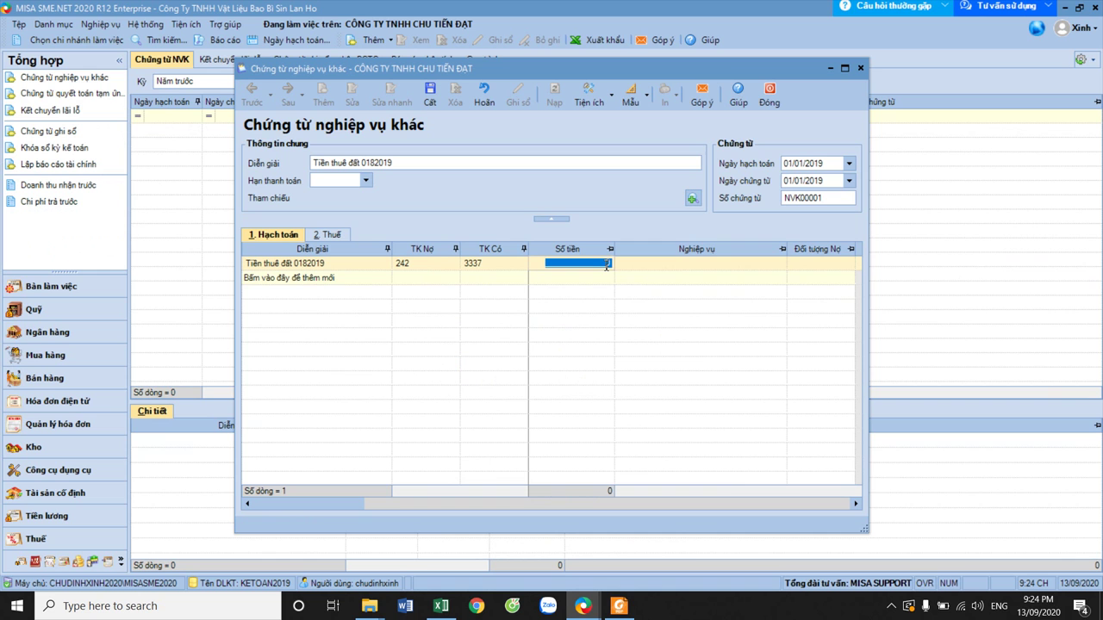
{"action": "left_click", "coordinate": [618, 605]}
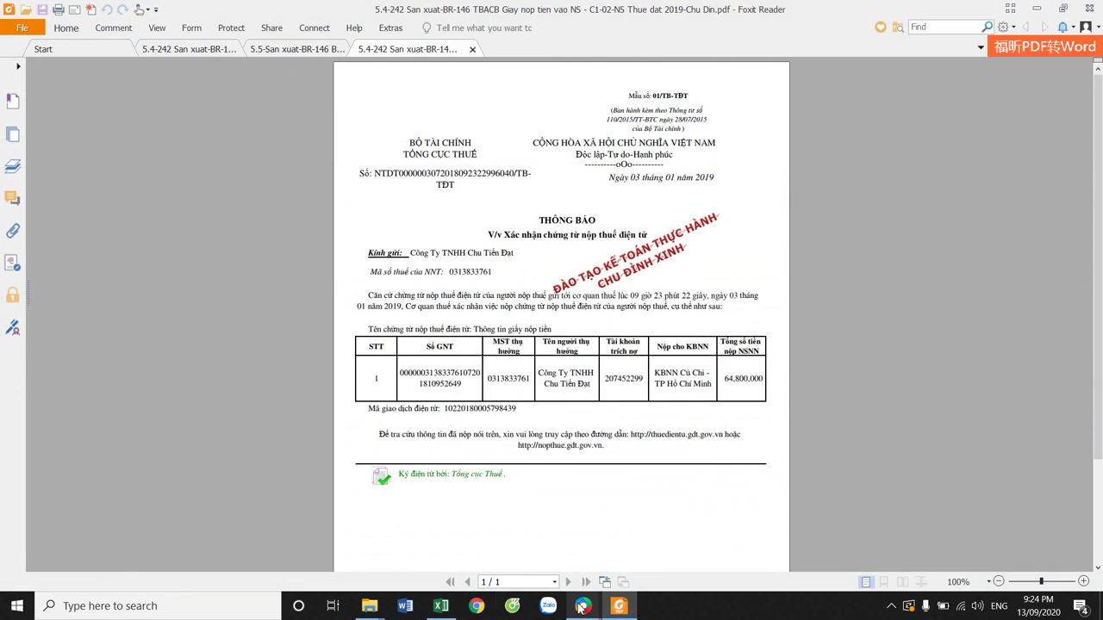
{"action": "mouse_move", "coordinate": [583, 606]}
{"action": "left_click", "coordinate": [688, 577]}
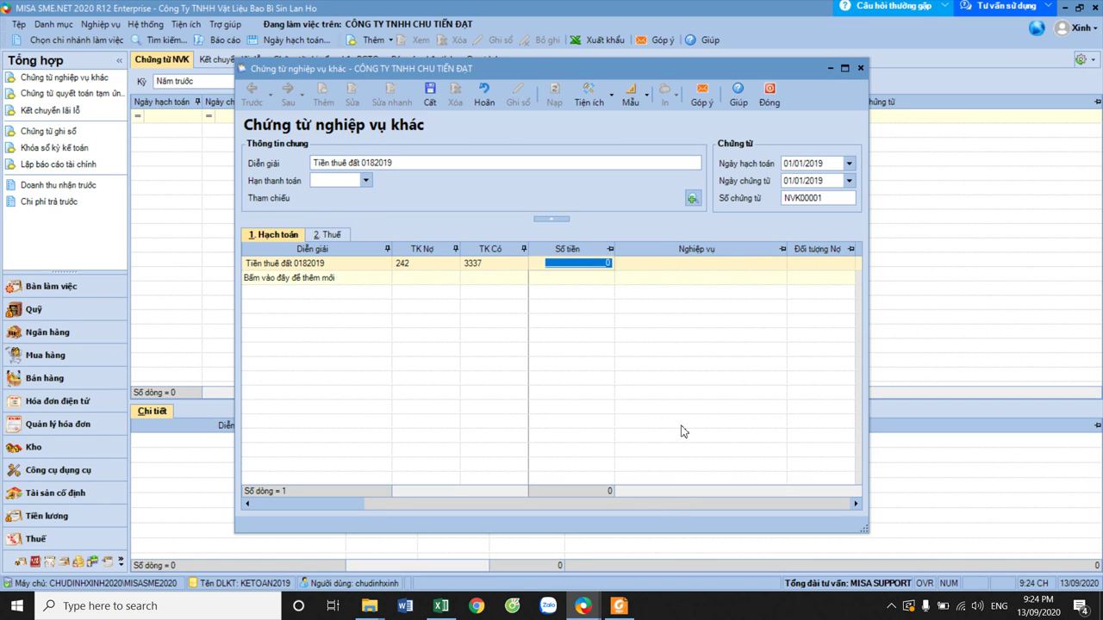
{"action": "type", "text": "64800000"}
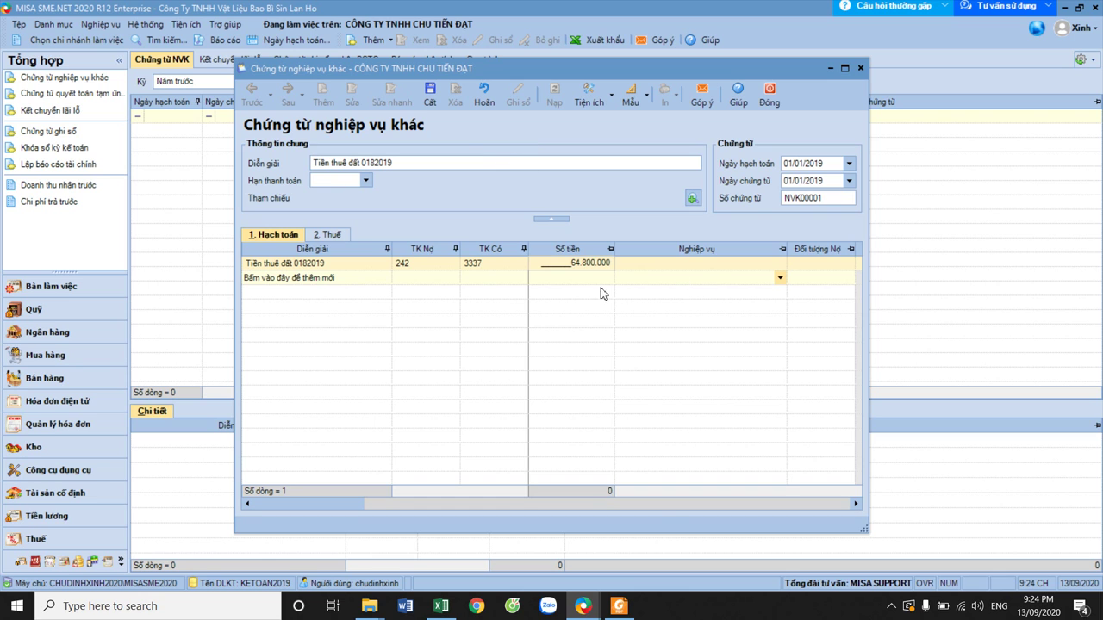
{"action": "left_click", "coordinate": [430, 98]}
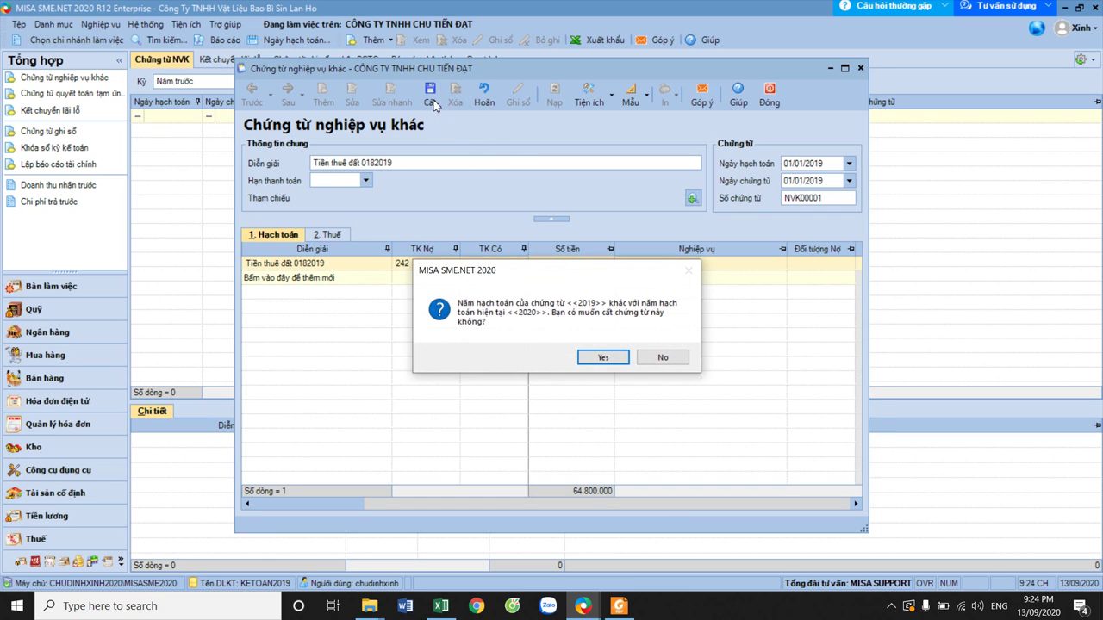
{"action": "left_click", "coordinate": [603, 358]}
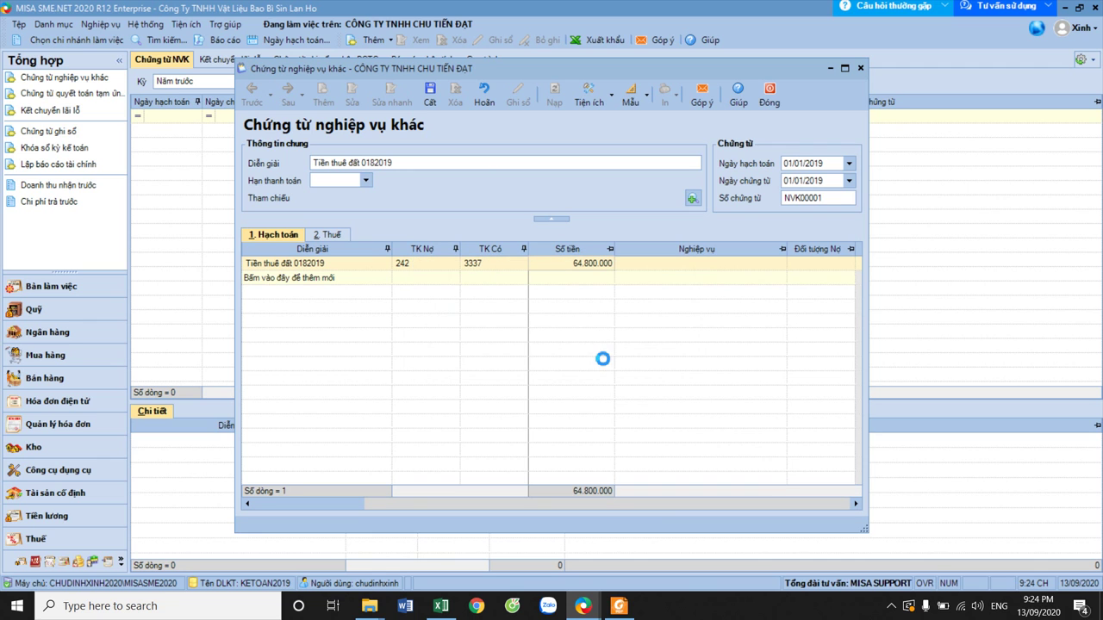
- Switch to Foxit Reader and bring back the 5.4-242 state-budget payment slip to check the land-rent payment
{"action": "left_click", "coordinate": [619, 606]}
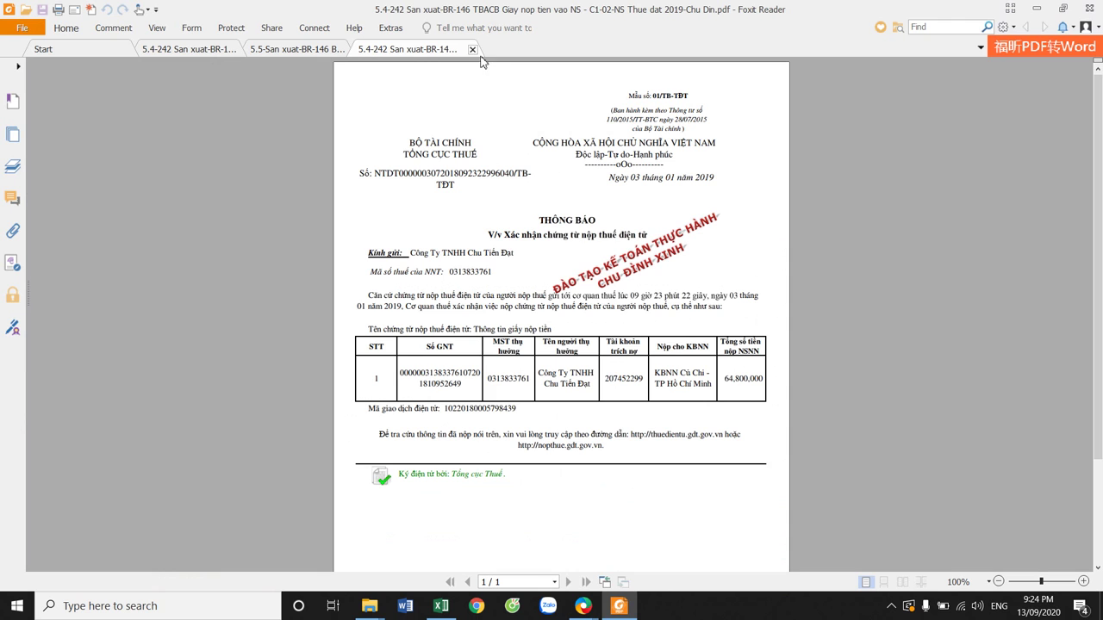
{"action": "left_click", "coordinate": [310, 49]}
{"action": "left_click", "coordinate": [160, 50]}
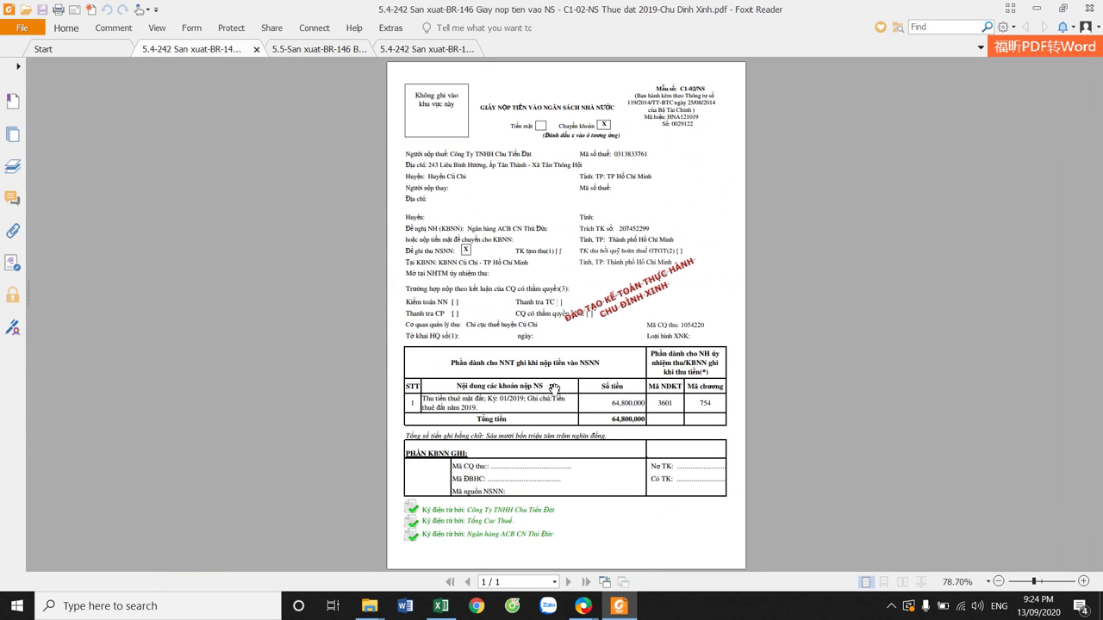
- Return to MISA SME.NET, close the land-rent voucher and start a new cash payment voucher (Phiếu chi) in the Quỹ module
{"action": "mouse_move", "coordinate": [583, 605]}
{"action": "left_click", "coordinate": [642, 517]}
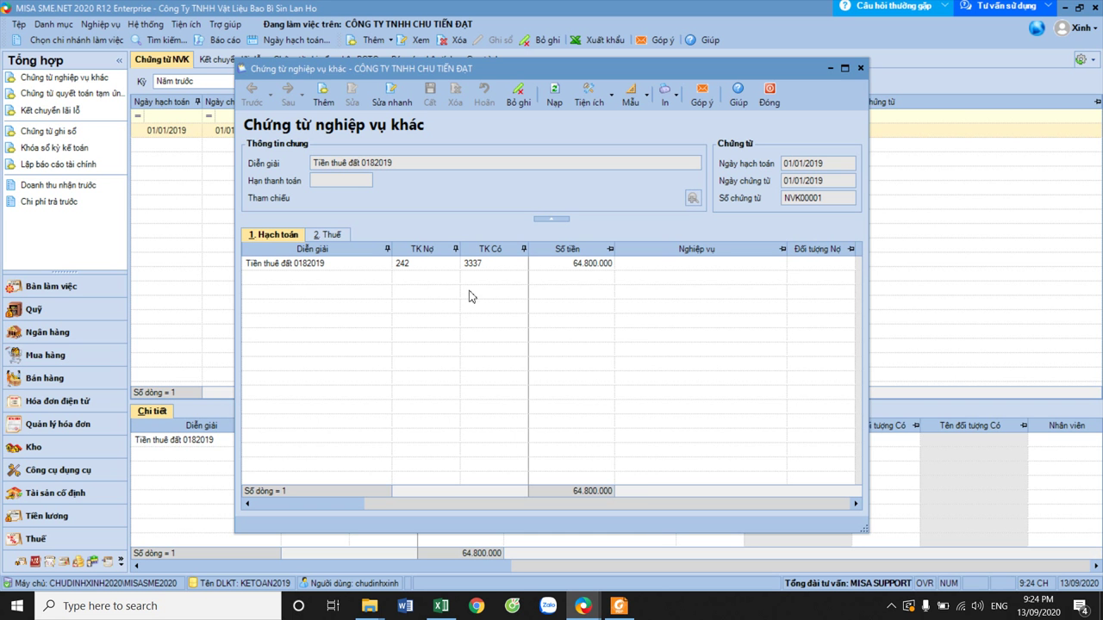
{"action": "left_click", "coordinate": [765, 98]}
{"action": "left_click", "coordinate": [38, 311]}
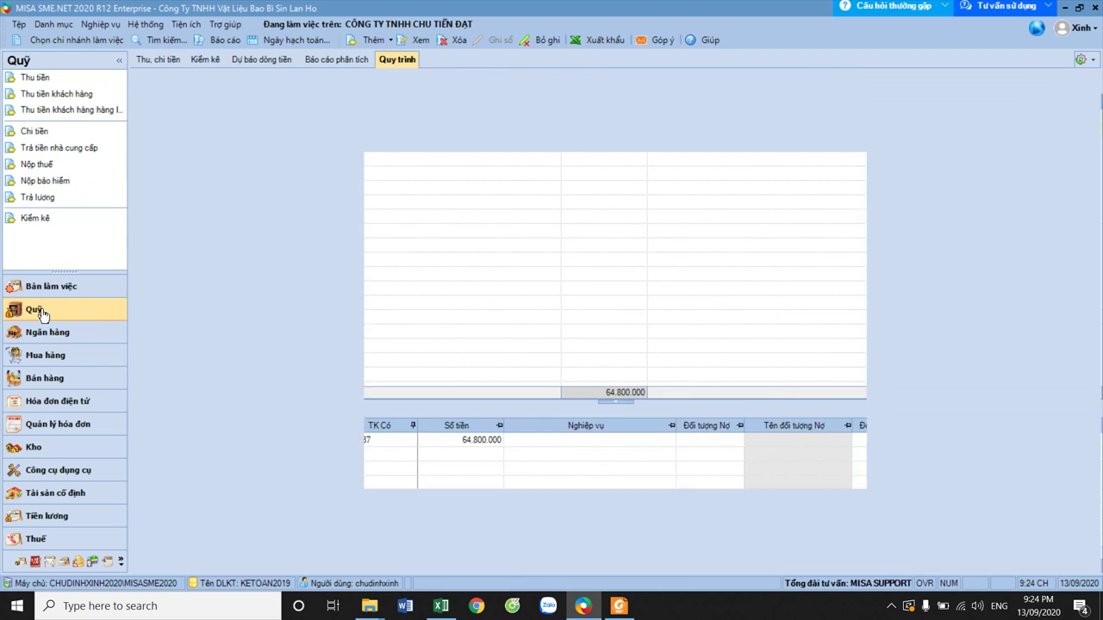
{"action": "left_click", "coordinate": [39, 134]}
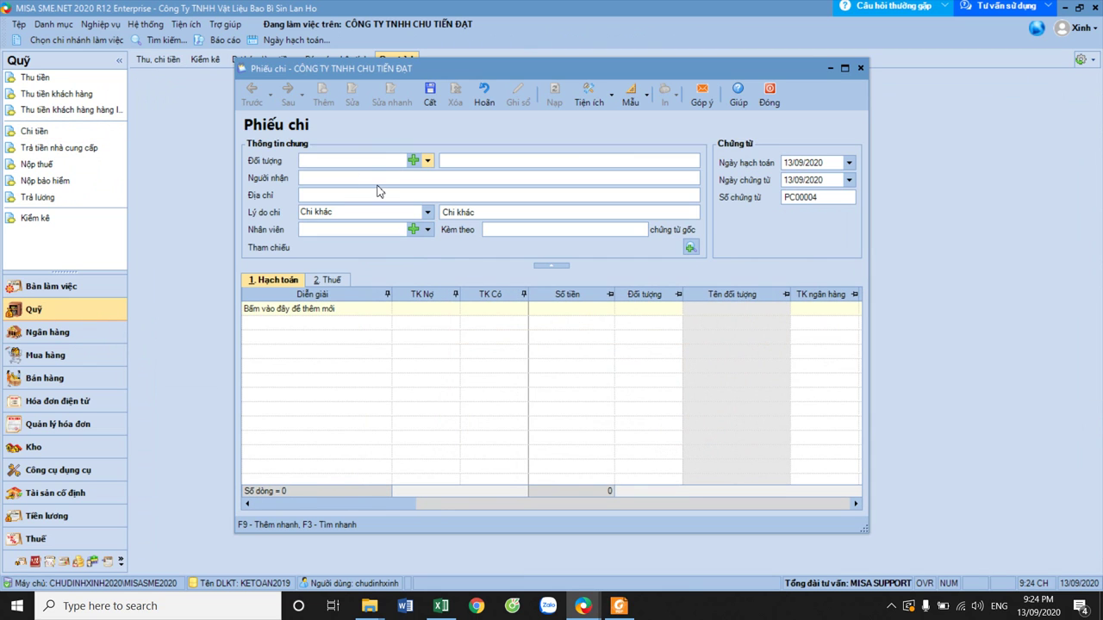
- Check the date on the TBACB tax payment confirmation and set the payment voucher's posting and document dates to 03/01/2019
{"action": "left_click", "coordinate": [826, 163]}
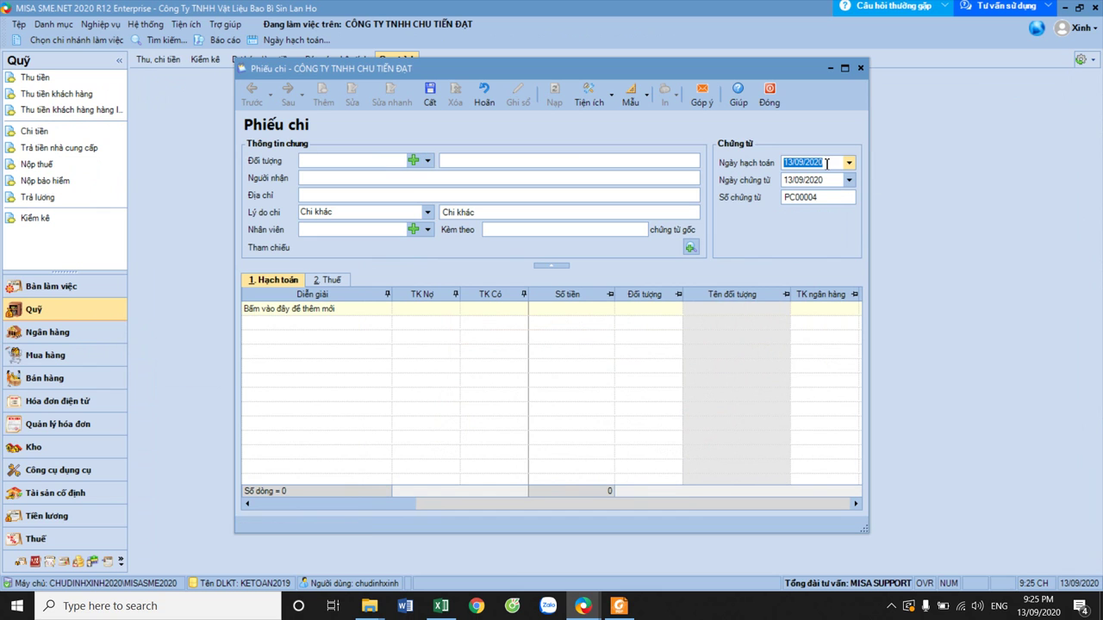
{"action": "left_click", "coordinate": [632, 612]}
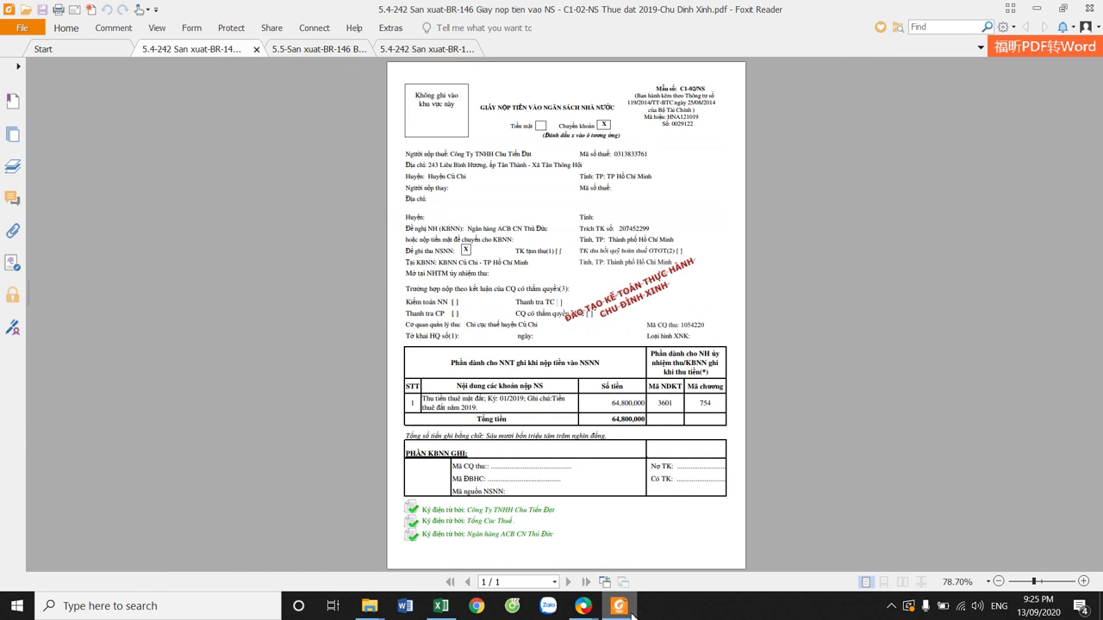
{"action": "left_click", "coordinate": [422, 54]}
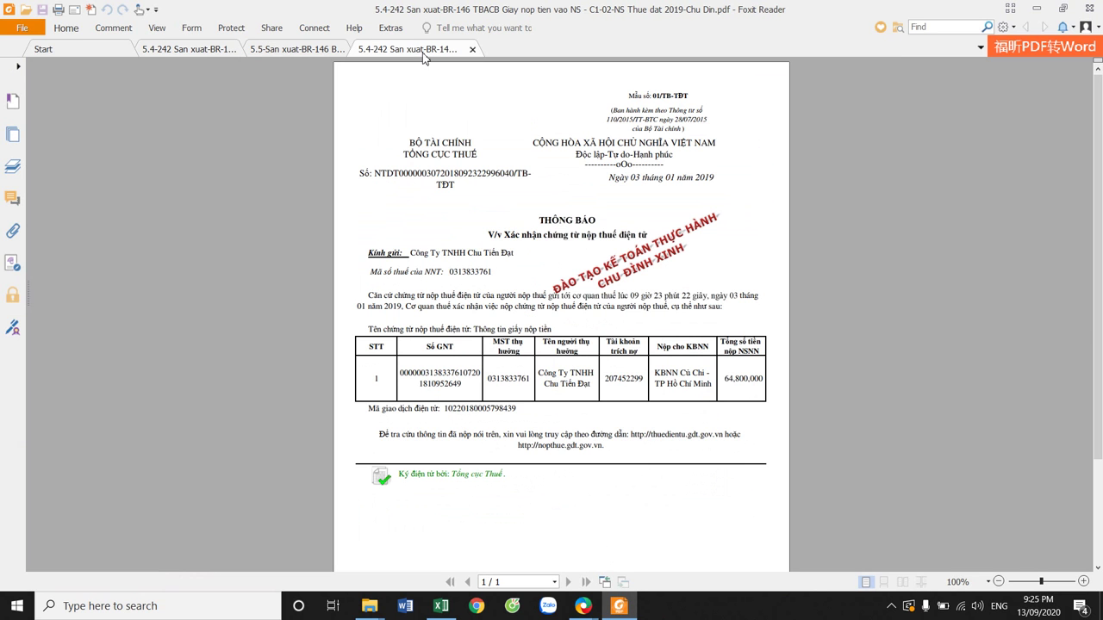
{"action": "mouse_move", "coordinate": [600, 596]}
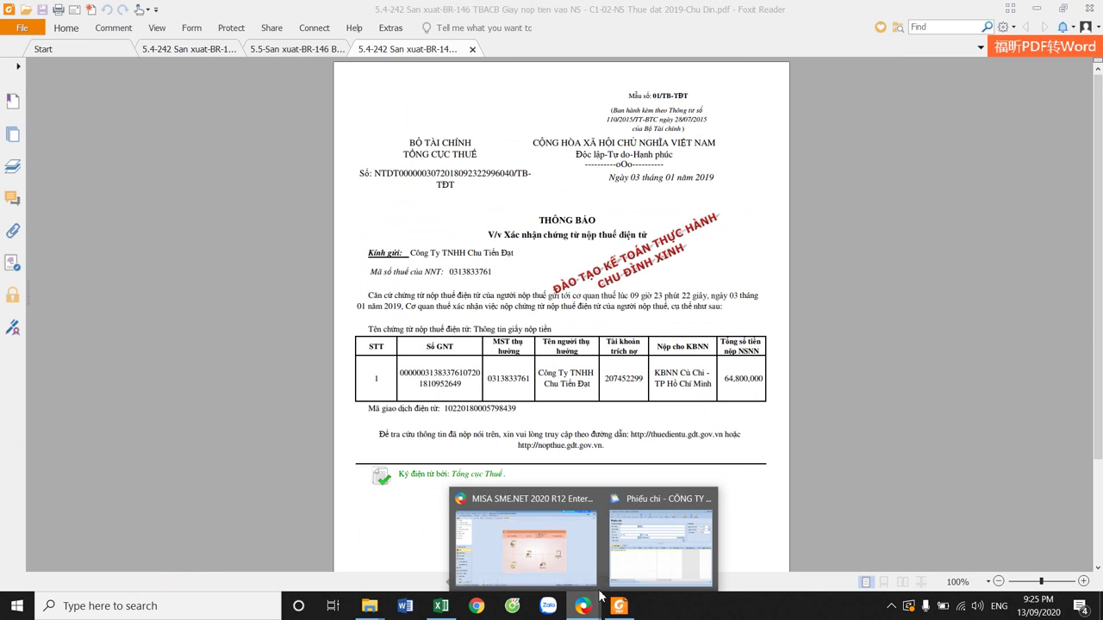
{"action": "left_click", "coordinate": [660, 538]}
{"action": "type", "text": "03013"}
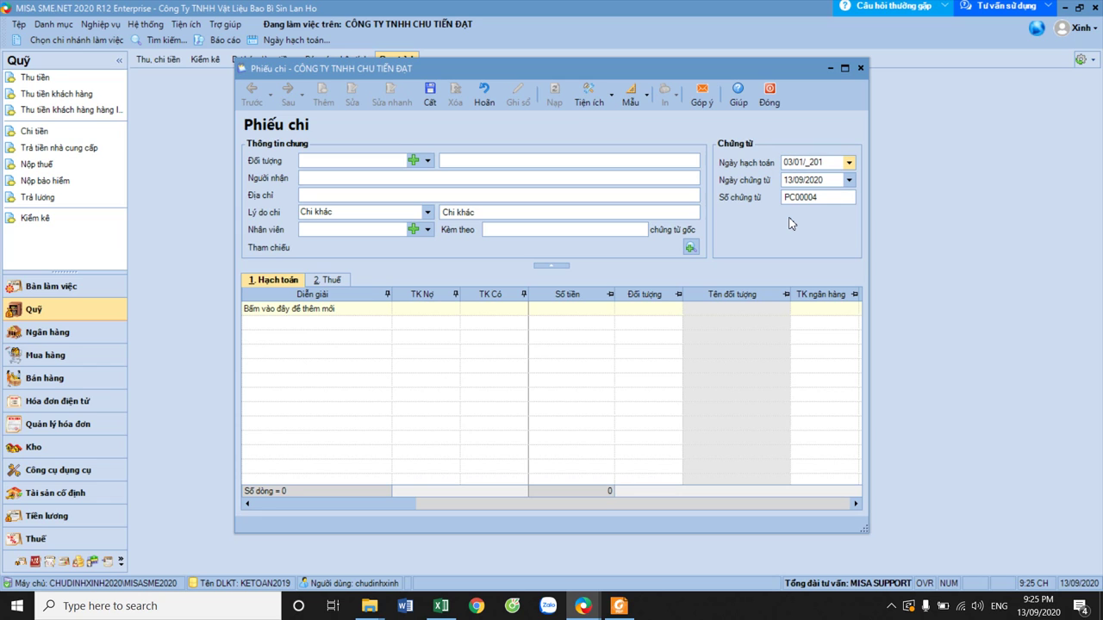
{"action": "key", "text": "Tab"}
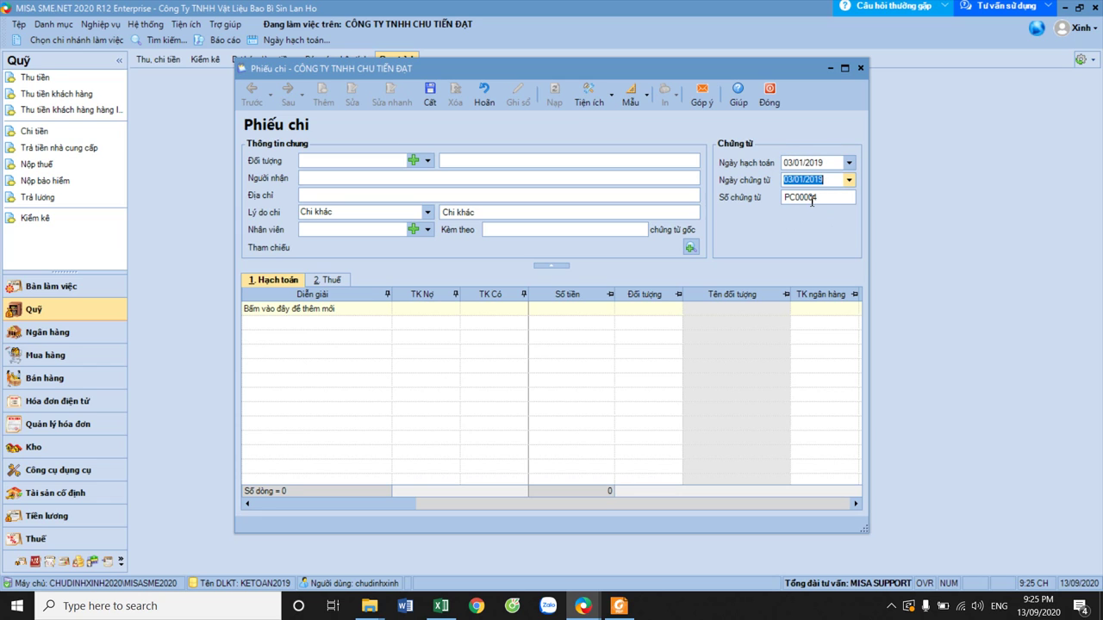
- Set the payee of the payment voucher to tax (Chi Cục Thuế Củ Chi) and the employee to kt
{"action": "key", "text": "Tab"}
{"action": "left_click", "coordinate": [428, 161]}
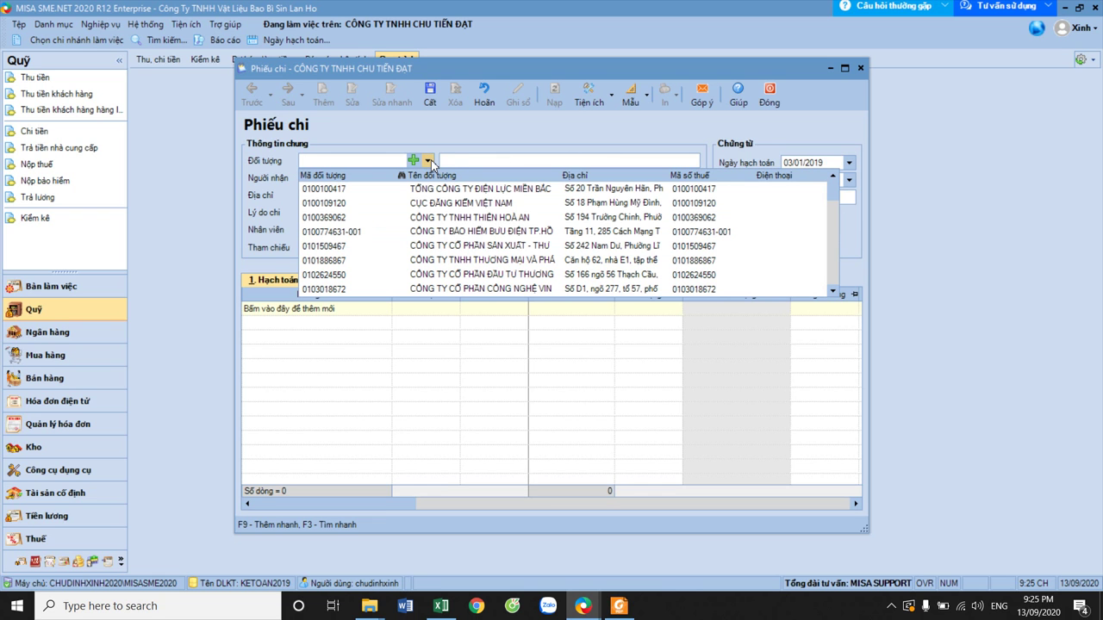
{"action": "scroll", "coordinate": [435, 202], "scroll_direction": "down", "scroll_amount": 10}
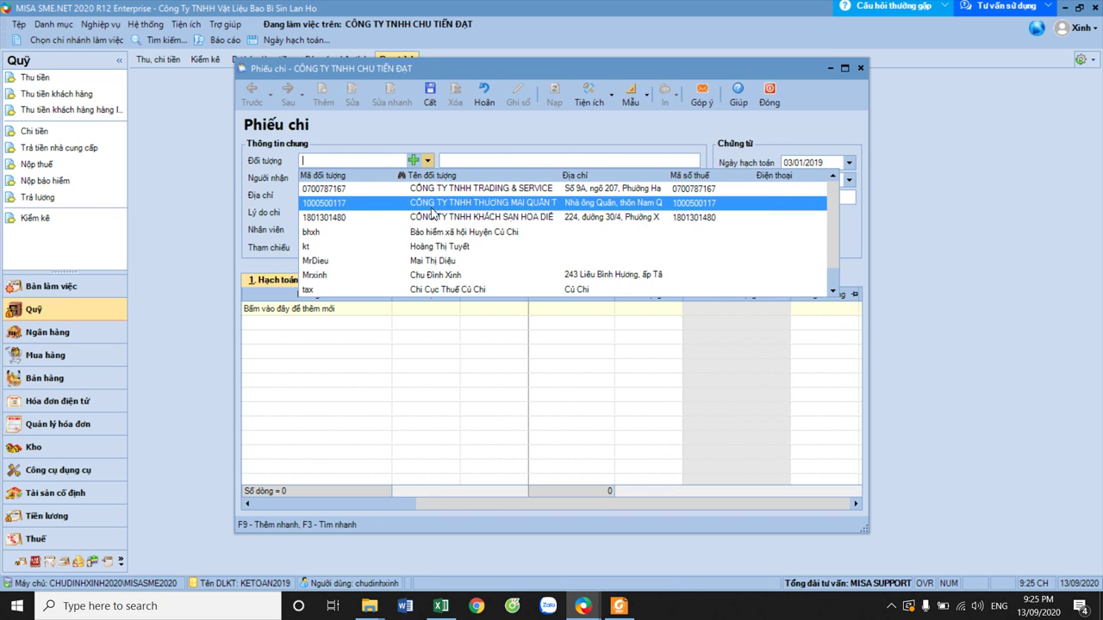
{"action": "left_click", "coordinate": [448, 232]}
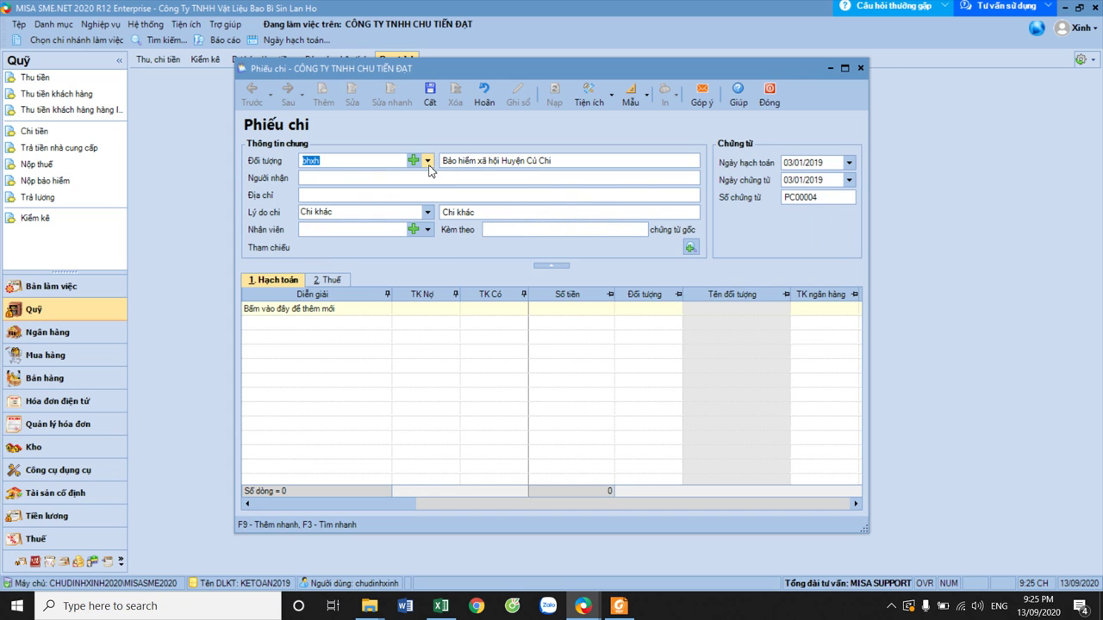
{"action": "left_click", "coordinate": [429, 161]}
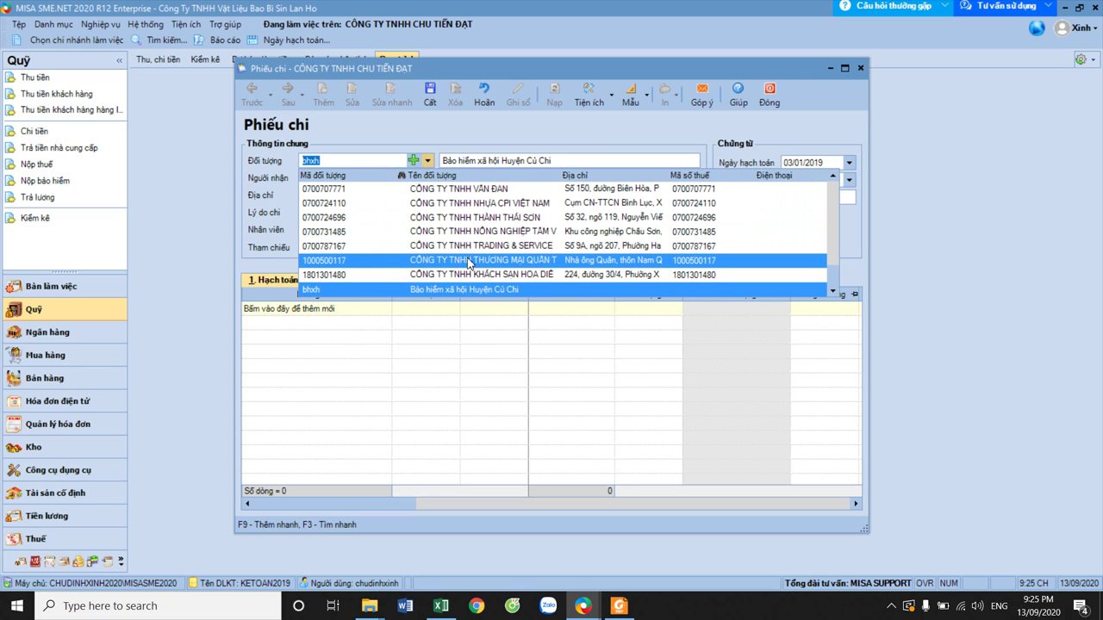
{"action": "scroll", "coordinate": [470, 263], "scroll_direction": "up", "scroll_amount": 3}
{"action": "scroll", "coordinate": [473, 262], "scroll_direction": "down", "scroll_amount": 3}
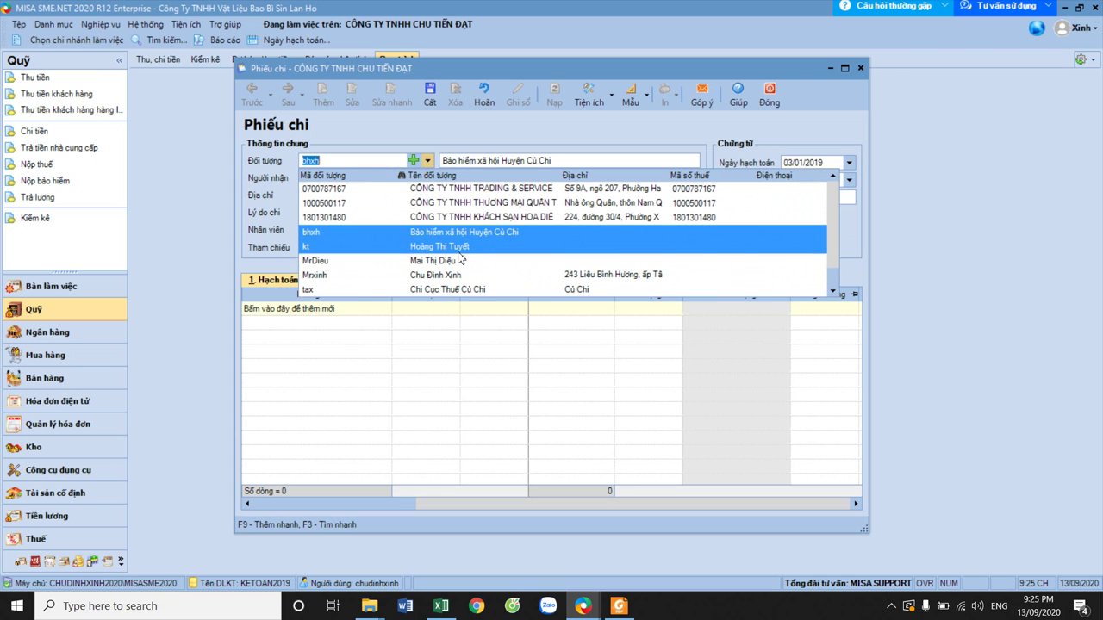
{"action": "left_click", "coordinate": [361, 290]}
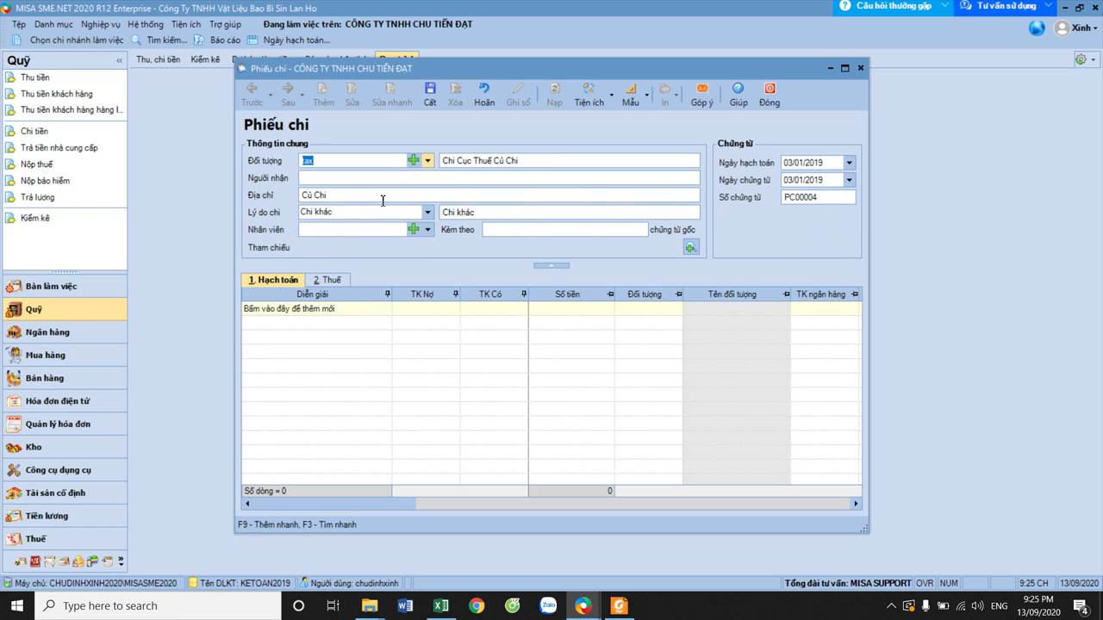
{"action": "left_click", "coordinate": [427, 230]}
{"action": "left_click", "coordinate": [374, 256]}
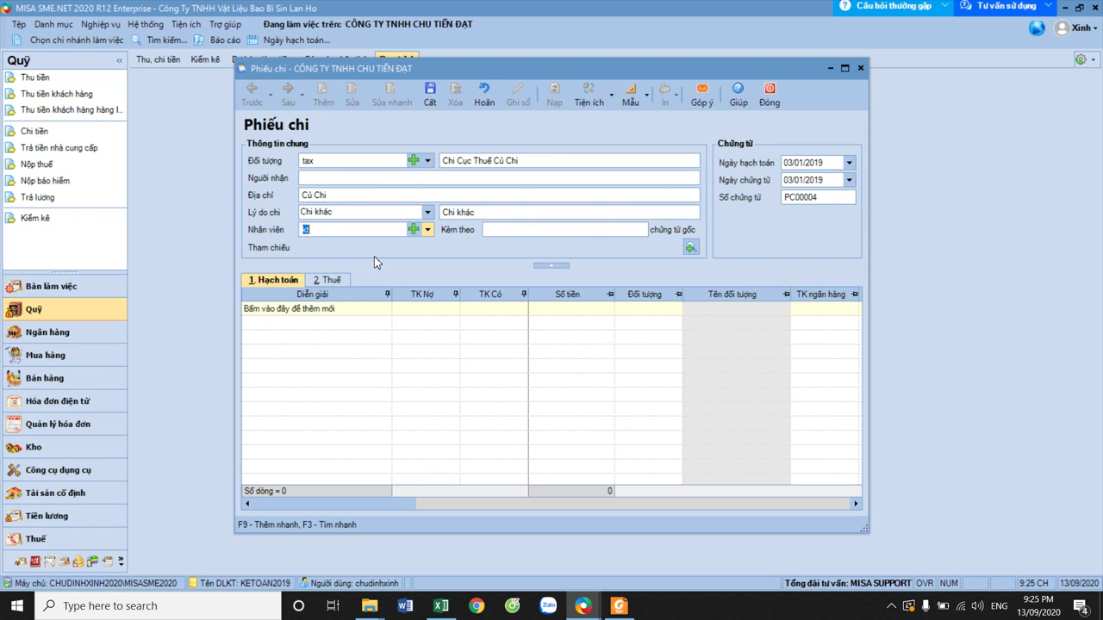
- Replace the default payment reason description with the opening words "Chi tiền nộp tiền"
{"action": "left_click", "coordinate": [485, 219]}
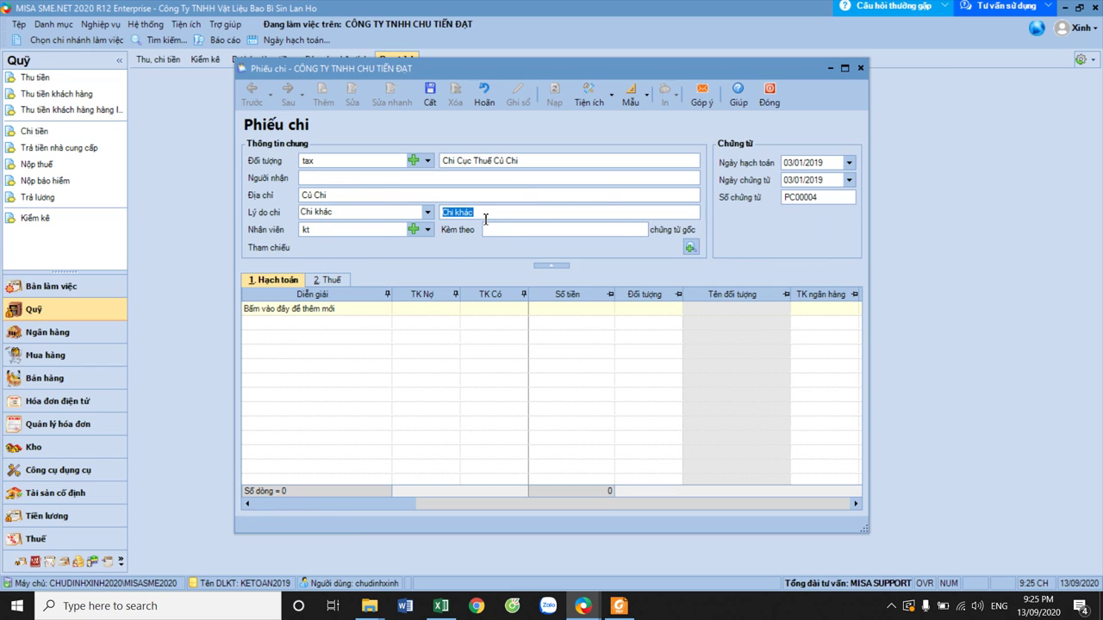
{"action": "left_click", "coordinate": [345, 310]}
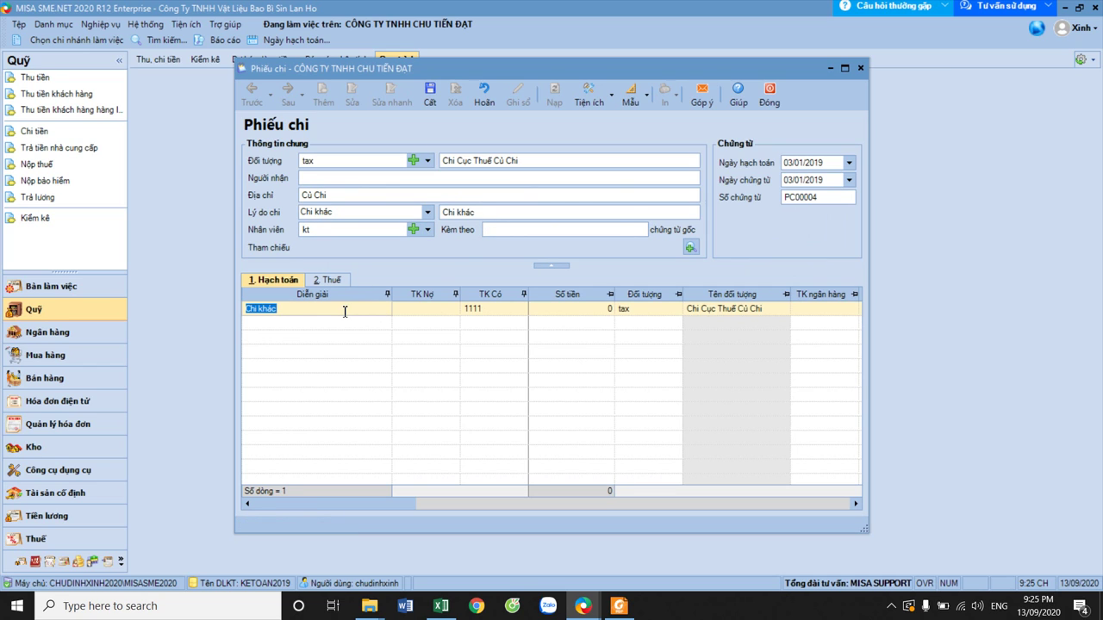
{"action": "double_click", "coordinate": [476, 211]}
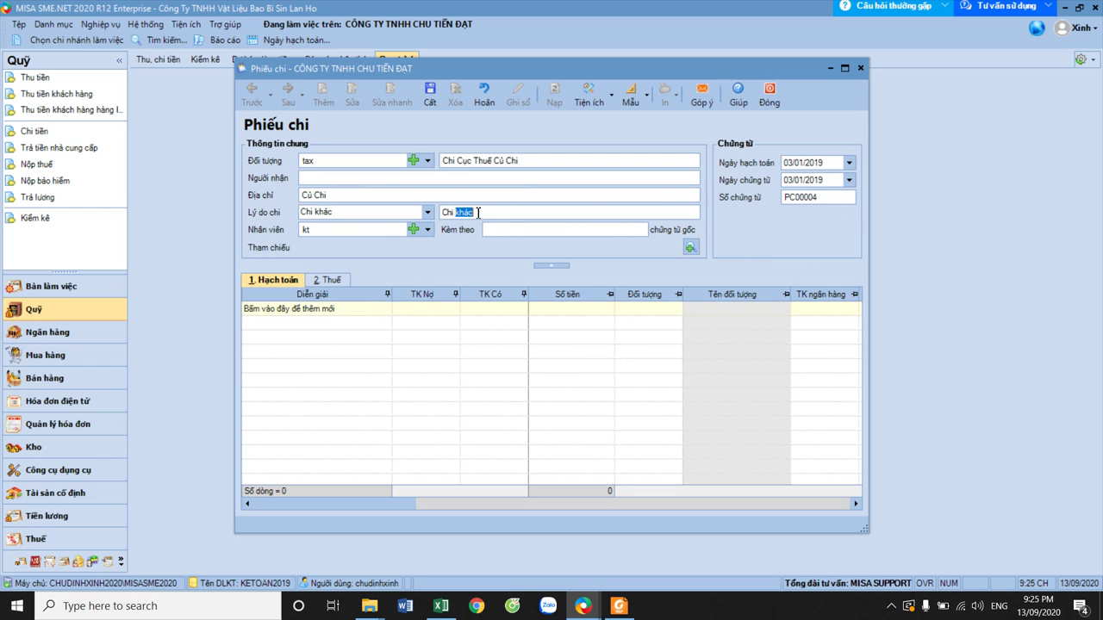
{"action": "left_click_drag", "start_coordinate": [490, 212], "coordinate": [443, 191]}
{"action": "type", "text": "Chi"}
- Switch to Foxit Reader to check the content line of the 5.4-242 state-budget payment slip, and return to the Phiếu chi voucher
{"action": "left_click", "coordinate": [628, 610]}
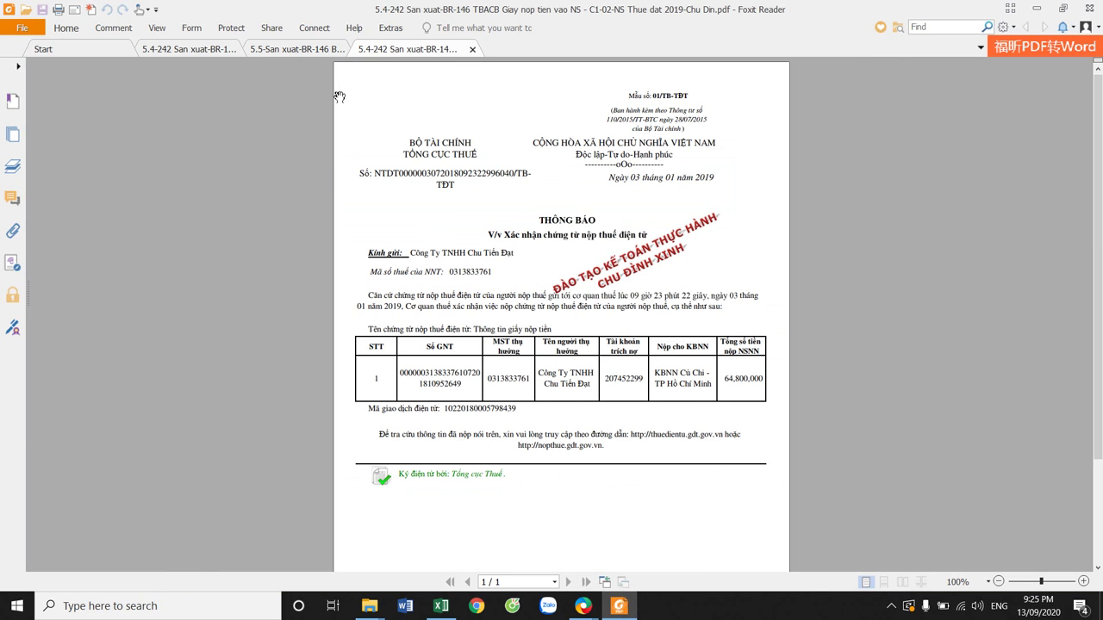
{"action": "left_click", "coordinate": [315, 50]}
{"action": "left_click", "coordinate": [209, 52]}
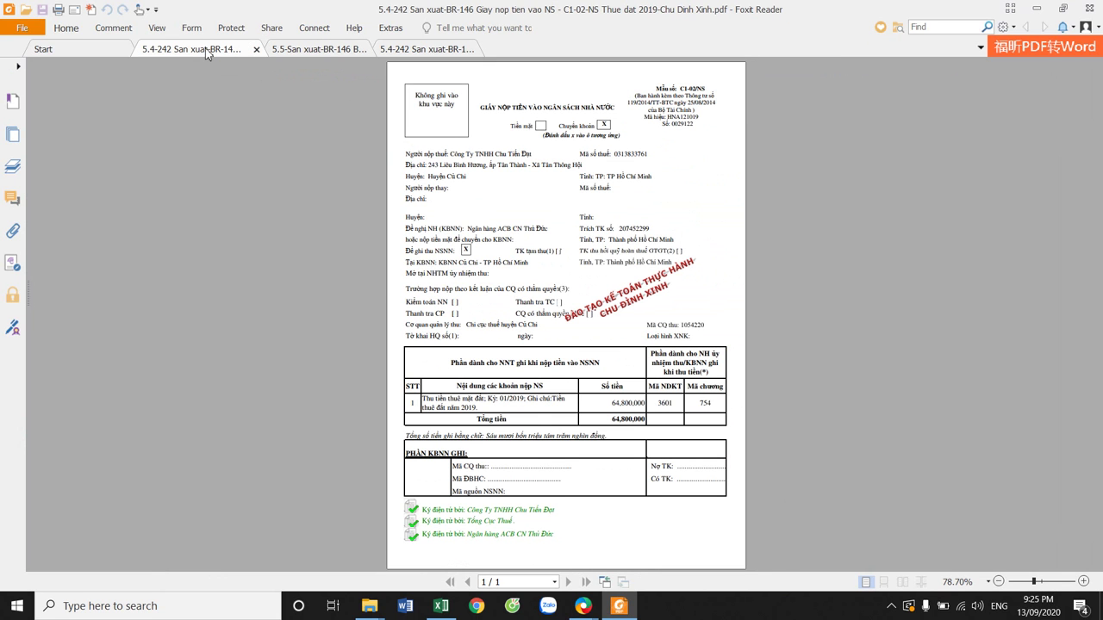
{"action": "mouse_move", "coordinate": [583, 613]}
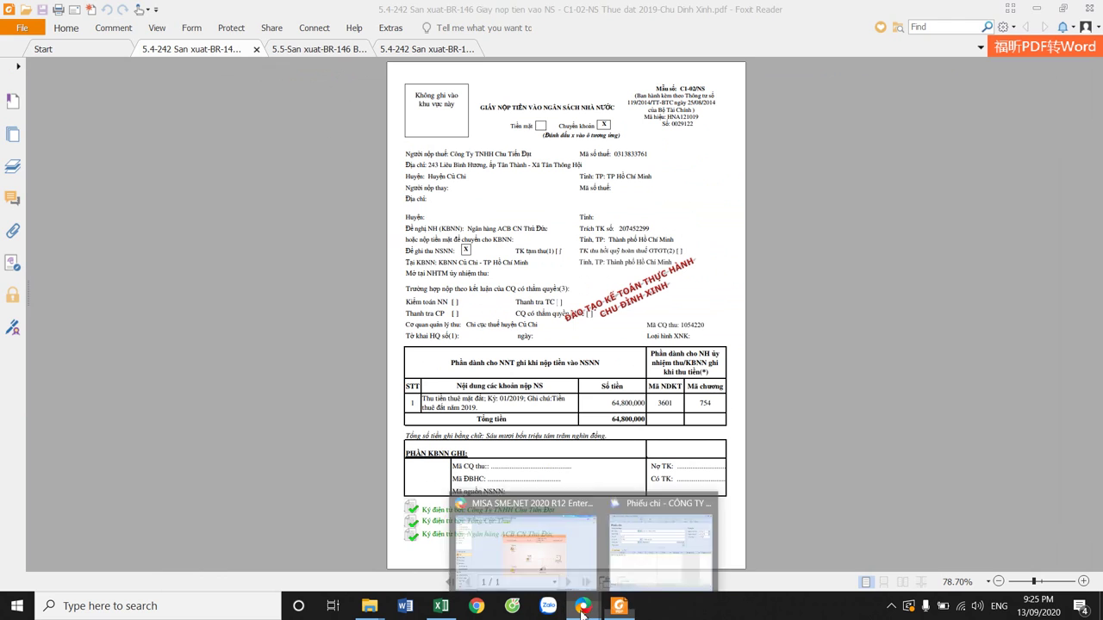
{"action": "left_click", "coordinate": [644, 539]}
- Complete the payment reason as "Chi tiền nộp tiền lệ phí sử dụng đất 01/2019" and add an accounting line with it
{"action": "type", "text": "th"}
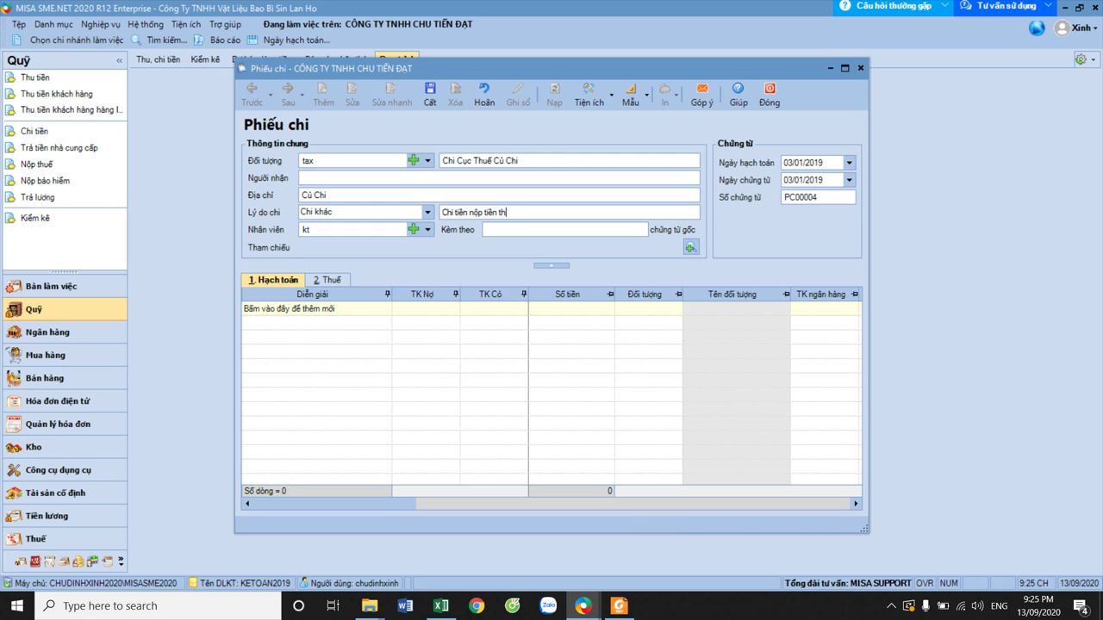
{"action": "type", "text": "uế p"}
{"action": "type", "text": "đ"}
{"action": "key", "text": "BackSpace"}
{"action": "key", "text": "BackSpace"}
{"action": "key", "text": "BackSpace"}
{"action": "type", "text": "í sử"}
{"action": "left_click", "coordinate": [362, 311]}
- Set the debit account of the accounting line to 3337, Thuế nhà đất, tiền thuê đất
{"action": "left_click", "coordinate": [444, 309]}
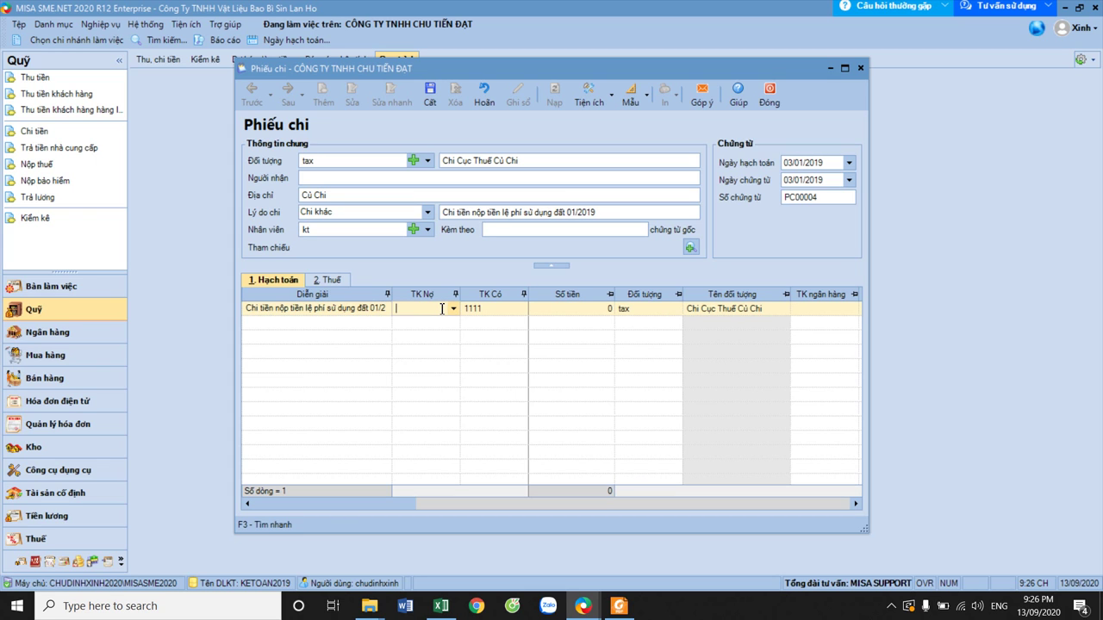
{"action": "key", "text": "Down"}
{"action": "key", "text": "Down"}
{"action": "key", "text": "Down"}
{"action": "key", "text": "Down"}
{"action": "key", "text": "Down"}
{"action": "key", "text": "Down"}
{"action": "key", "text": "Down"}
{"action": "key", "text": "Down"}
{"action": "key", "text": "Down"}
{"action": "key", "text": "Down"}
{"action": "key", "text": "Down"}
{"action": "key", "text": "Down"}
{"action": "key", "text": "Down"}
{"action": "key", "text": "Down"}
{"action": "key", "text": "Down"}
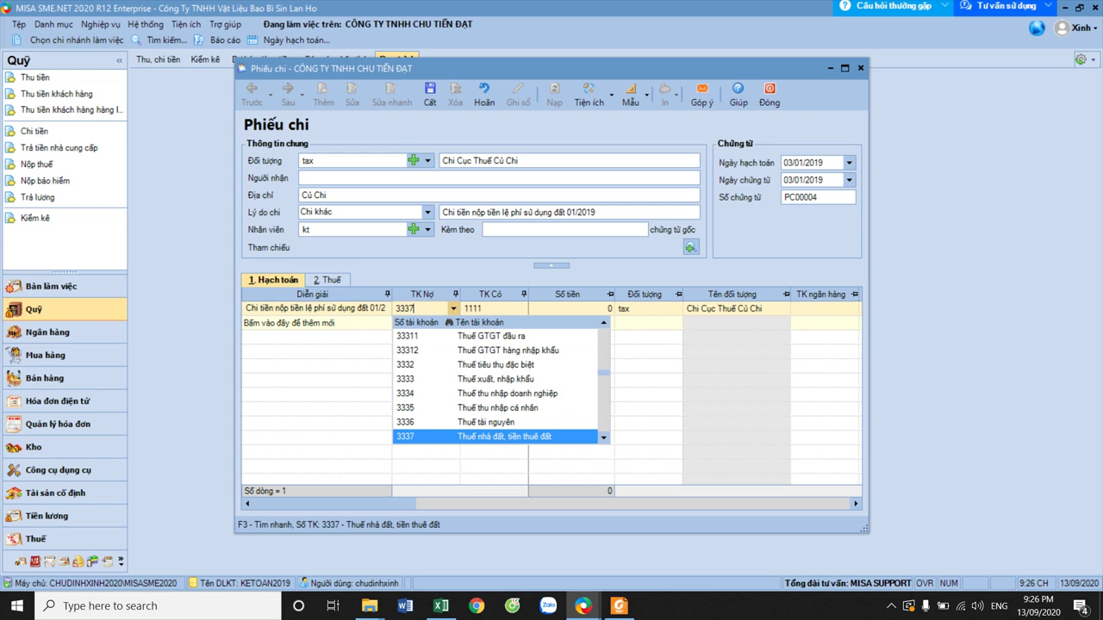
{"action": "left_click", "coordinate": [493, 439]}
- Check the amount on the budget payment slip in Foxit Reader and enter 64.800.000 on the voucher's accounting line
{"action": "left_click", "coordinate": [601, 312]}
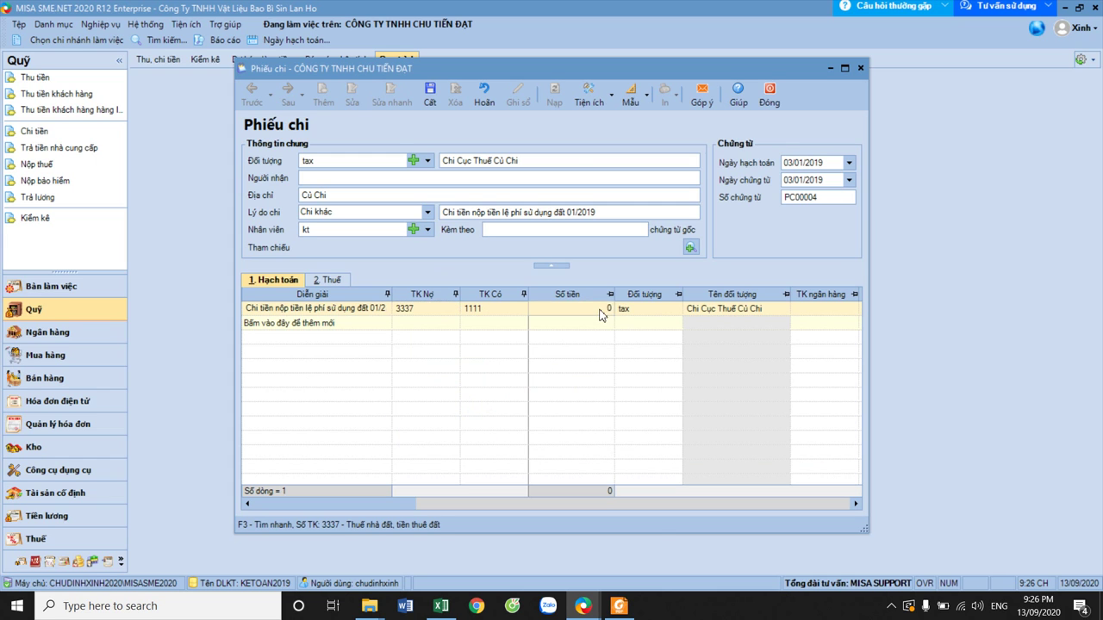
{"action": "left_click", "coordinate": [622, 611]}
{"action": "left_click", "coordinate": [625, 614]}
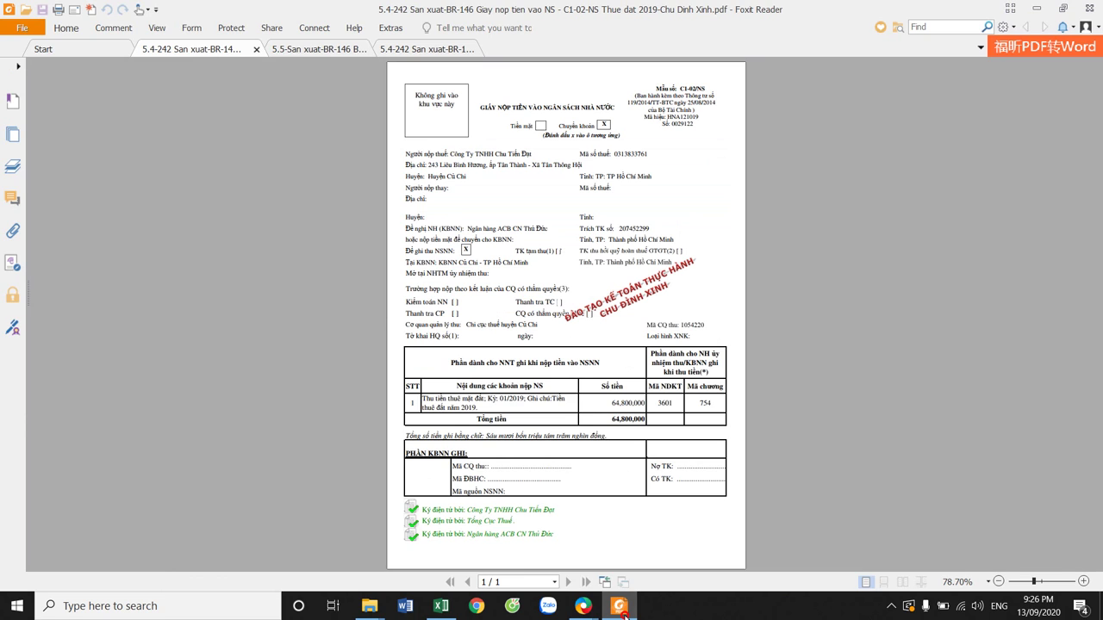
{"action": "type", "text": "64.800.000"}
{"action": "left_click", "coordinate": [663, 363]}
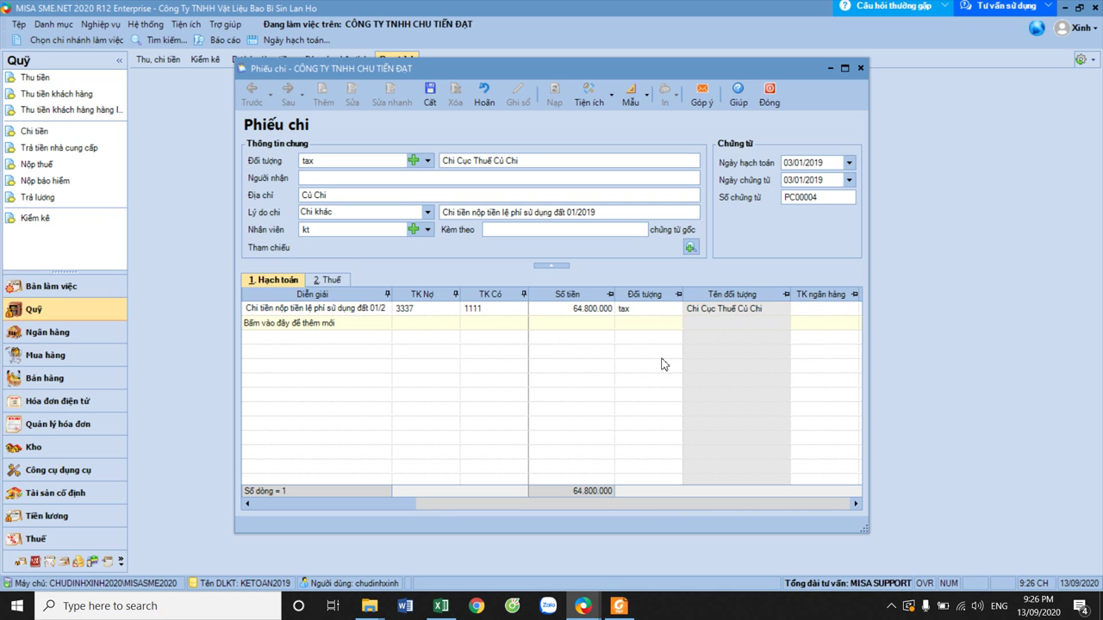
{"action": "left_click", "coordinate": [623, 326]}
- Save the payment voucher, accepting the 2019 accounting year, and close it
{"action": "left_click", "coordinate": [435, 96]}
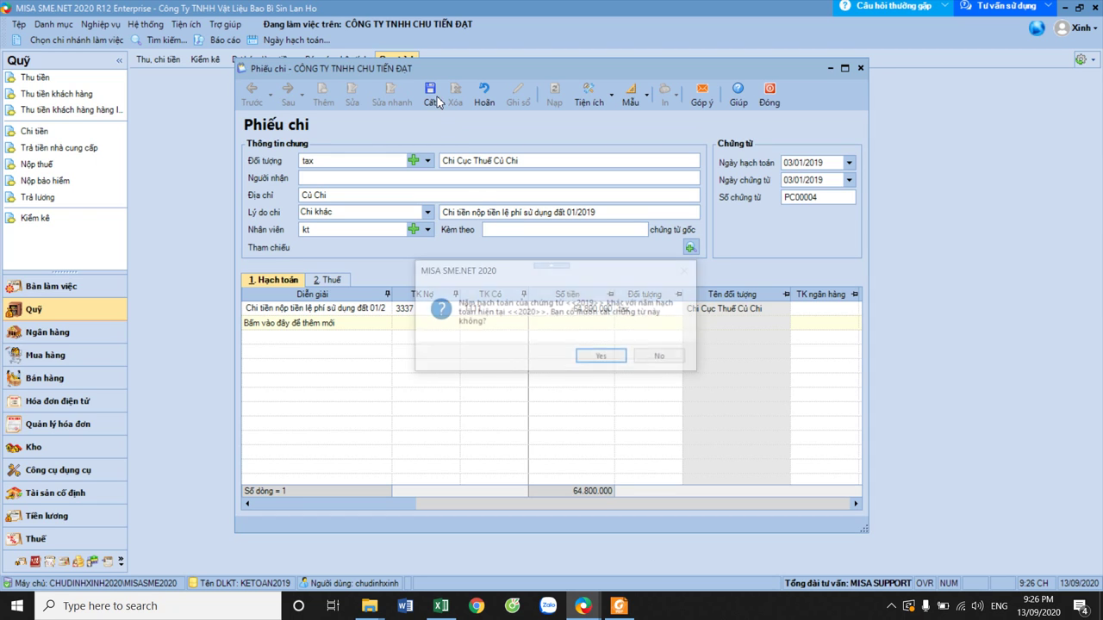
{"action": "left_click", "coordinate": [609, 356]}
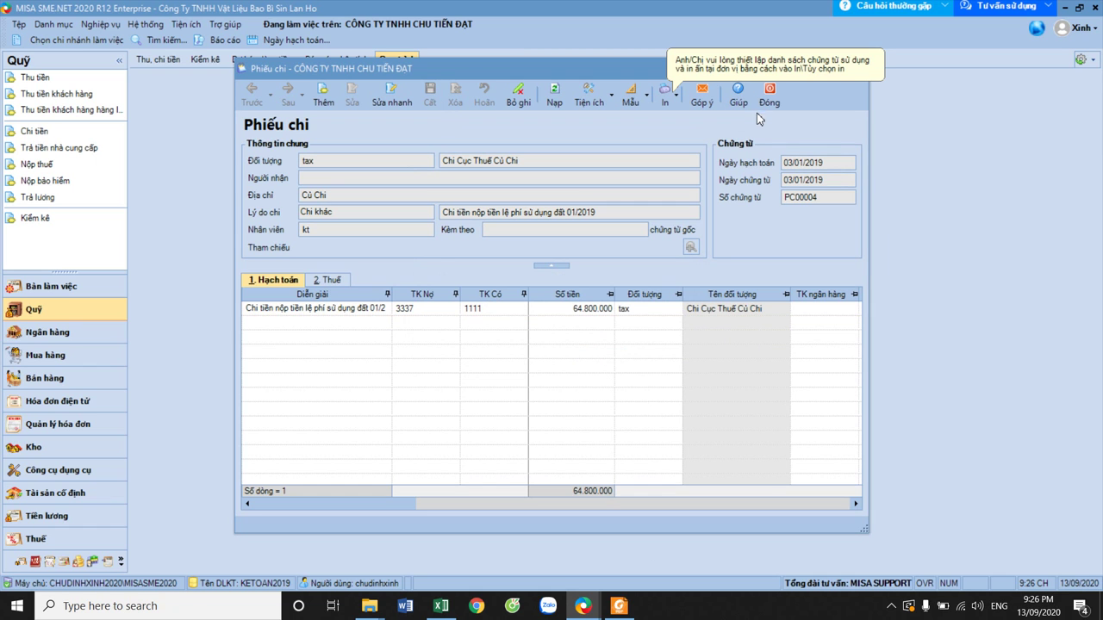
{"action": "left_click", "coordinate": [772, 96]}
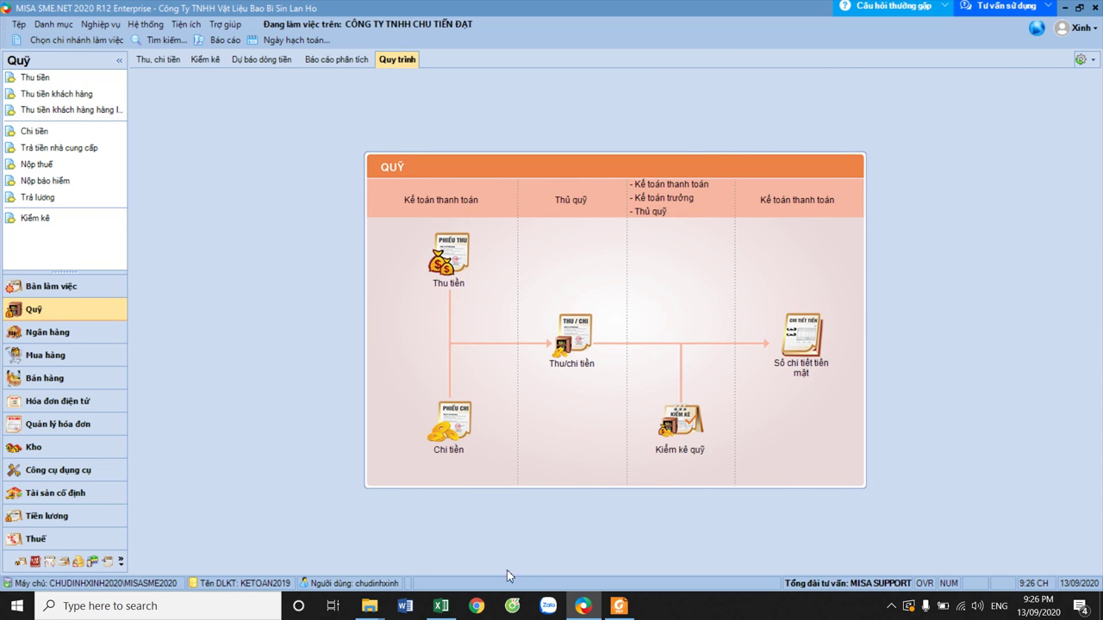
{"action": "left_click", "coordinate": [618, 605]}
{"action": "left_click", "coordinate": [583, 606]}
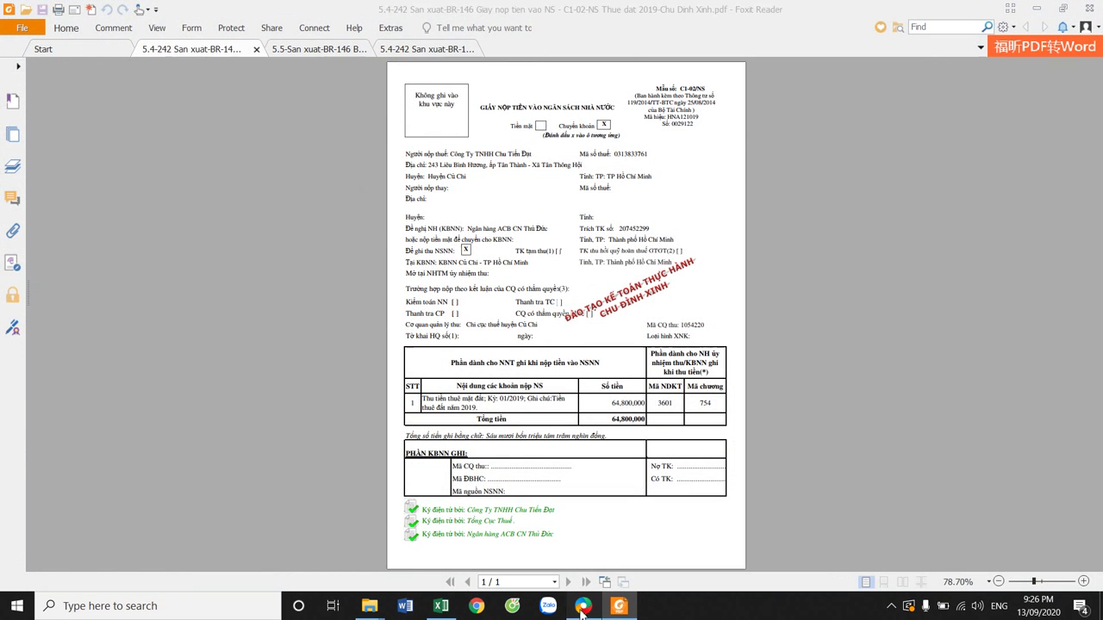
{"action": "left_click", "coordinate": [45, 132]}
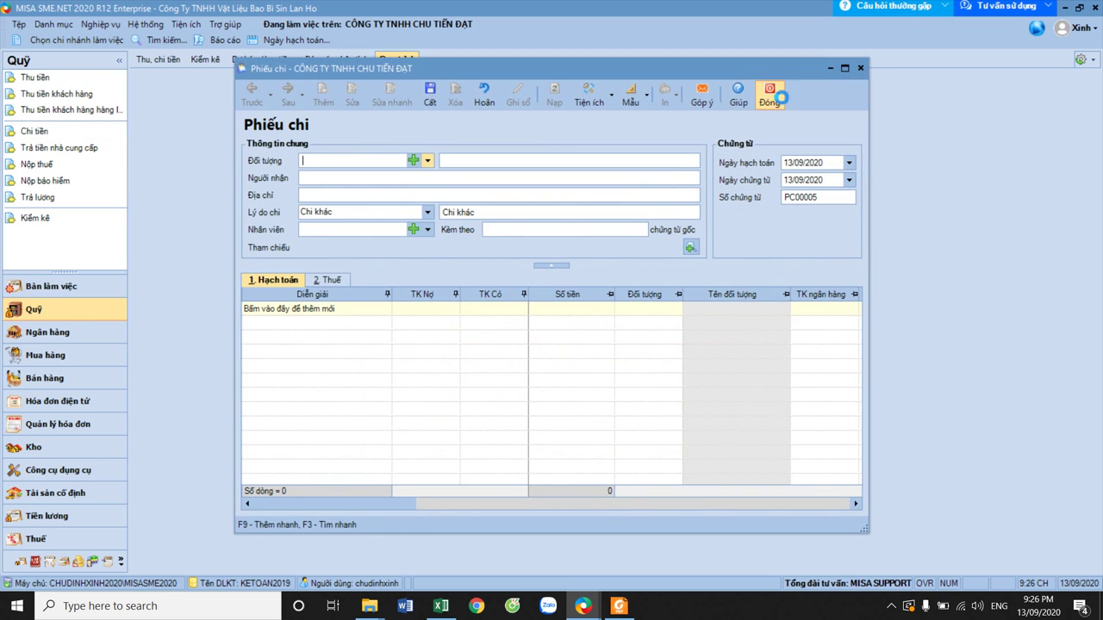
{"action": "left_click", "coordinate": [770, 95]}
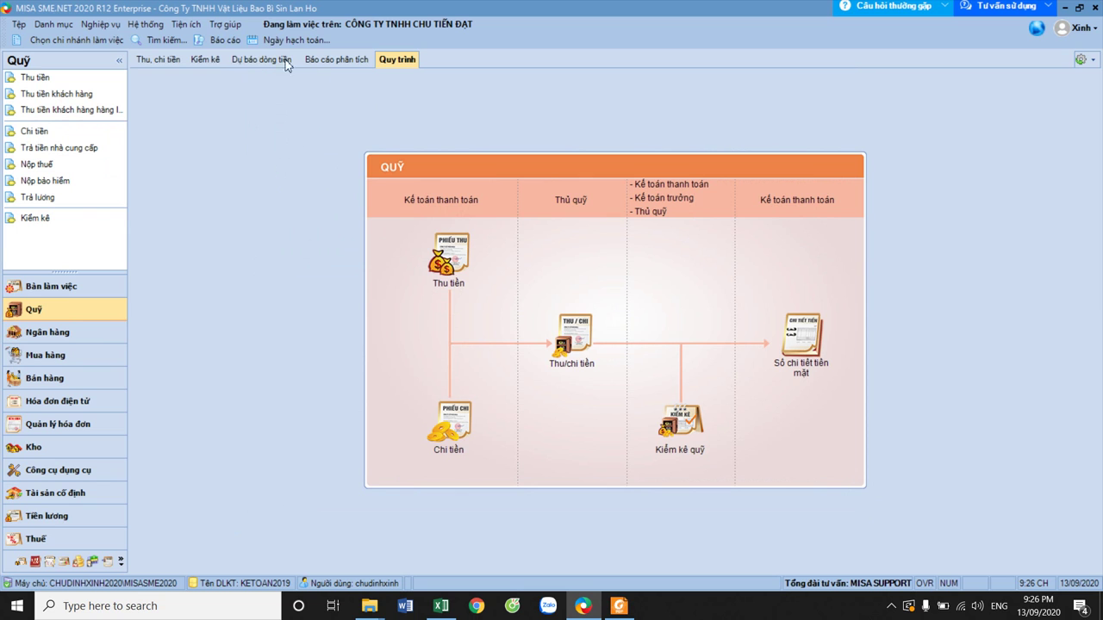
- List the cash receipts and payments from 01/01/2019 to 31/12/2019, and open voucher PC00004 to review its entry
{"action": "left_click", "coordinate": [176, 63]}
{"action": "left_click", "coordinate": [340, 82]}
{"action": "type", "text": "01/01/2019"}
{"action": "key", "text": "Tab"}
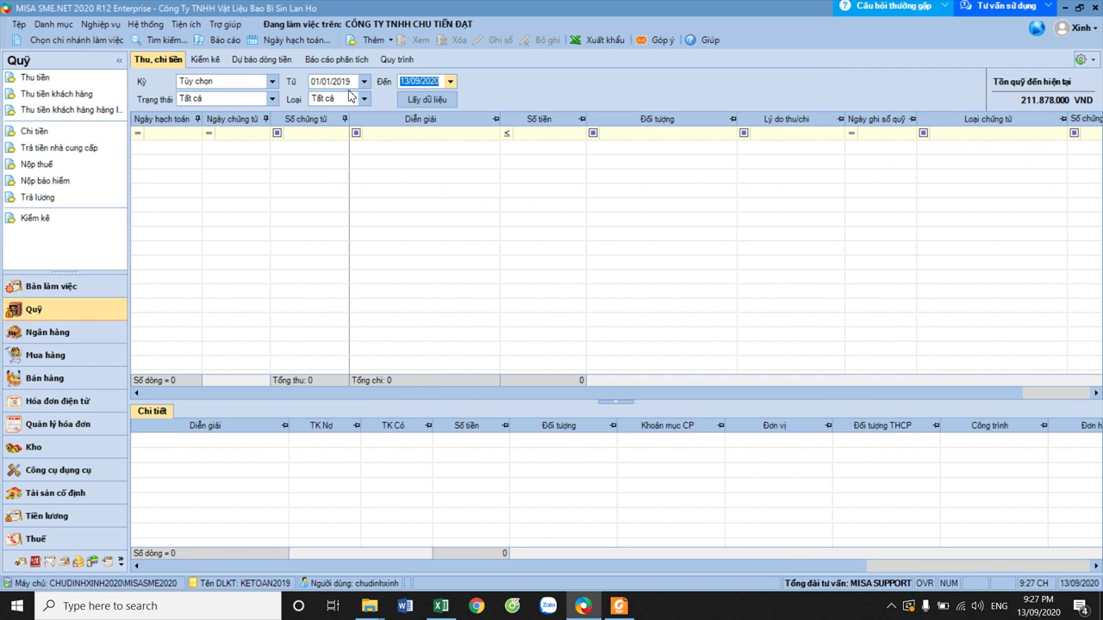
{"action": "type", "text": "311"}
{"action": "left_click", "coordinate": [419, 100]}
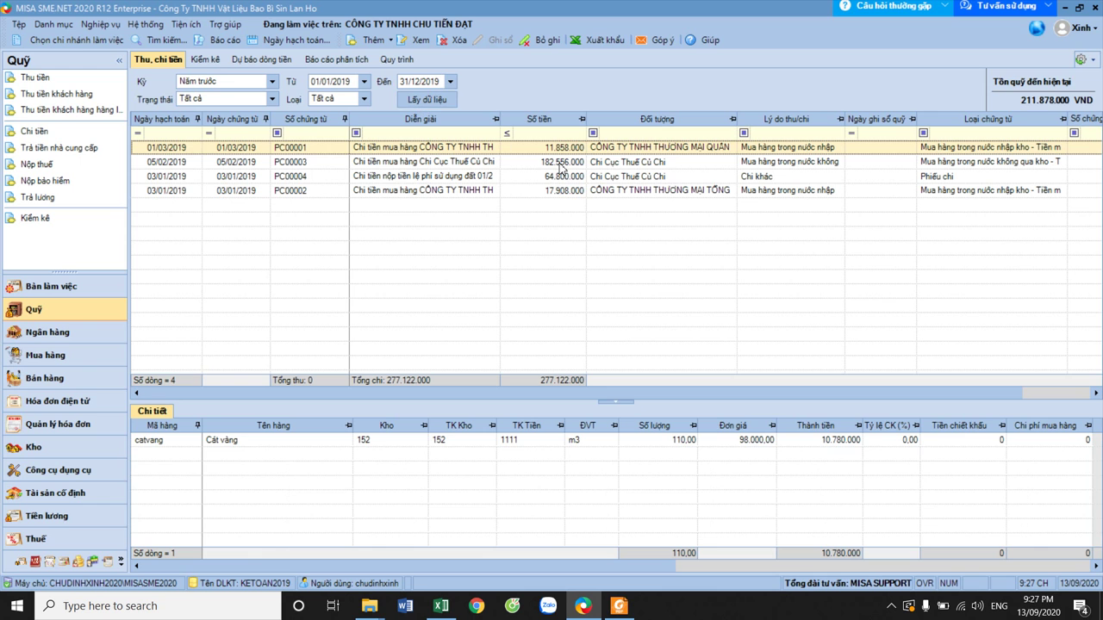
{"action": "double_click", "coordinate": [561, 179]}
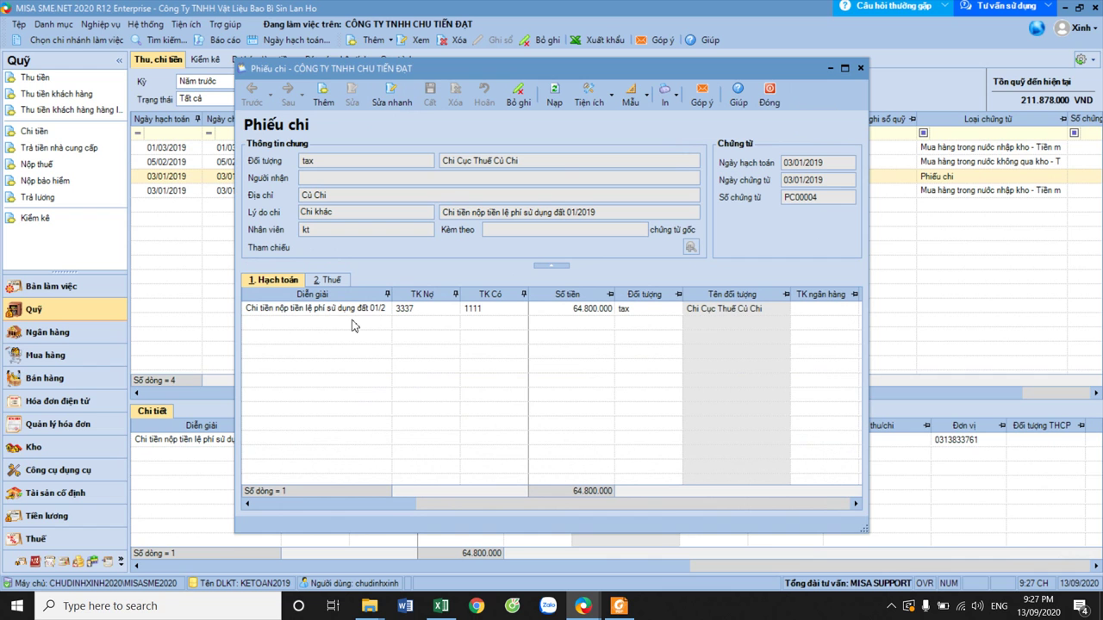
{"action": "left_click", "coordinate": [770, 94]}
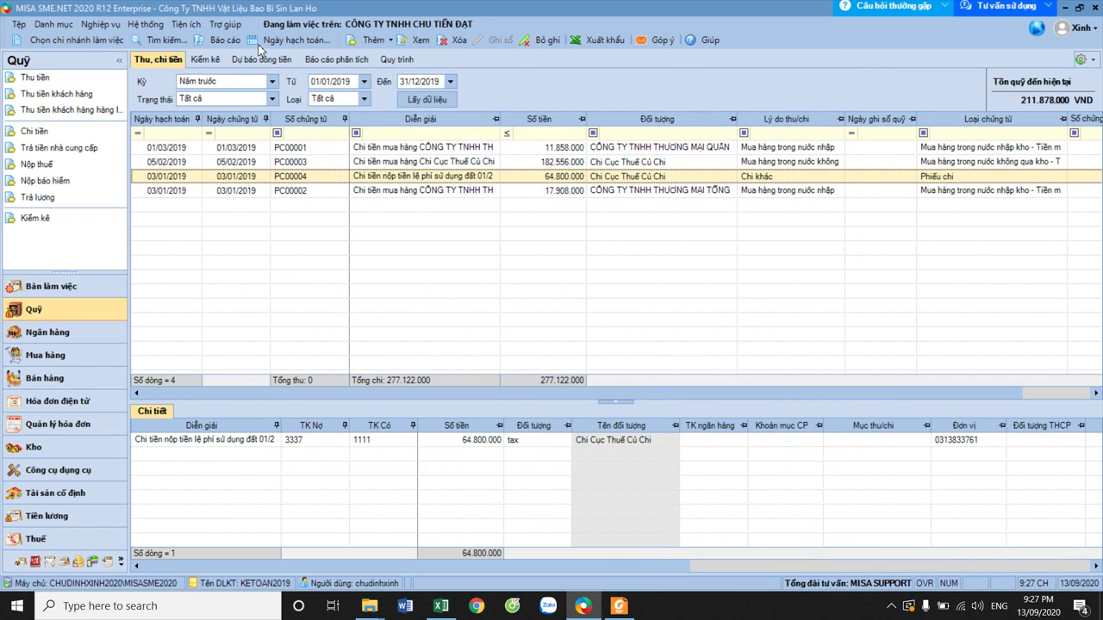
{"action": "left_click", "coordinate": [186, 24]}
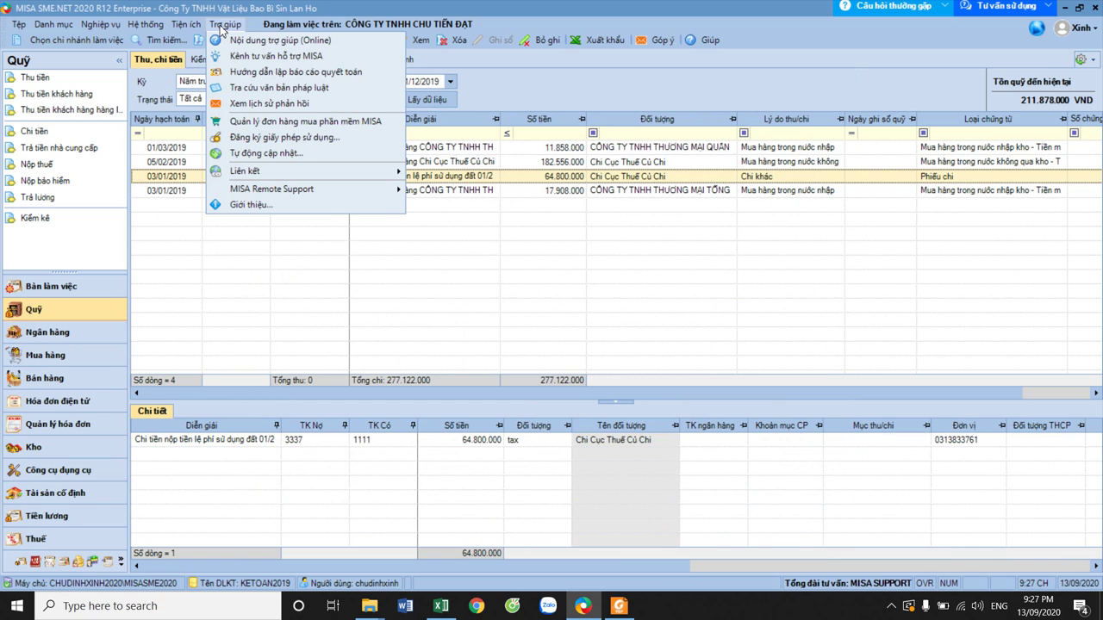
{"action": "mouse_move", "coordinate": [158, 26]}
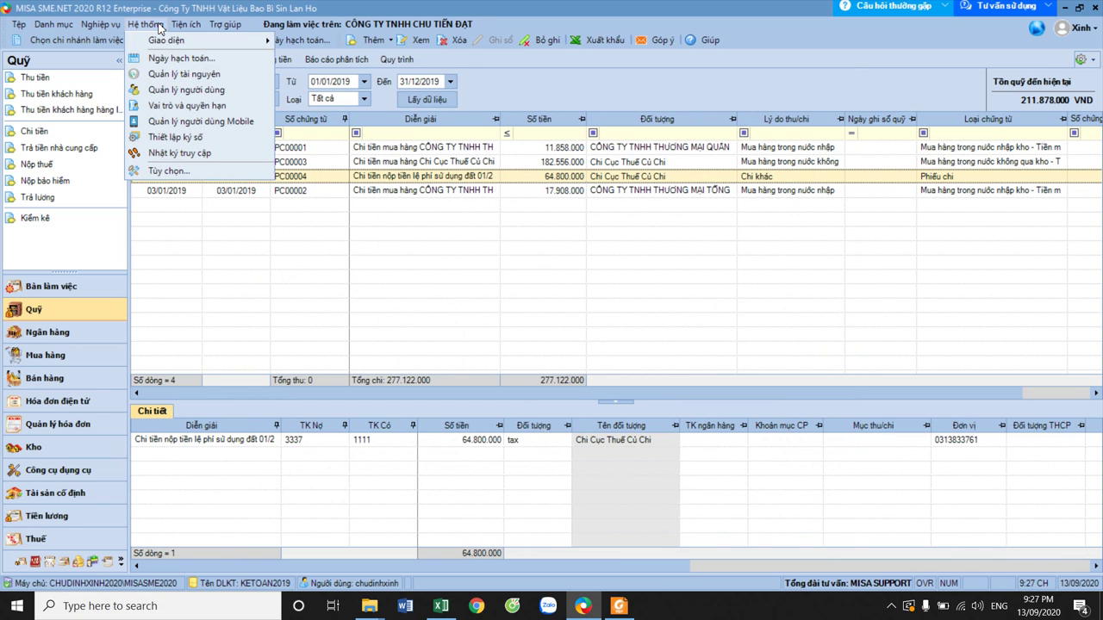
{"action": "left_click", "coordinate": [180, 138]}
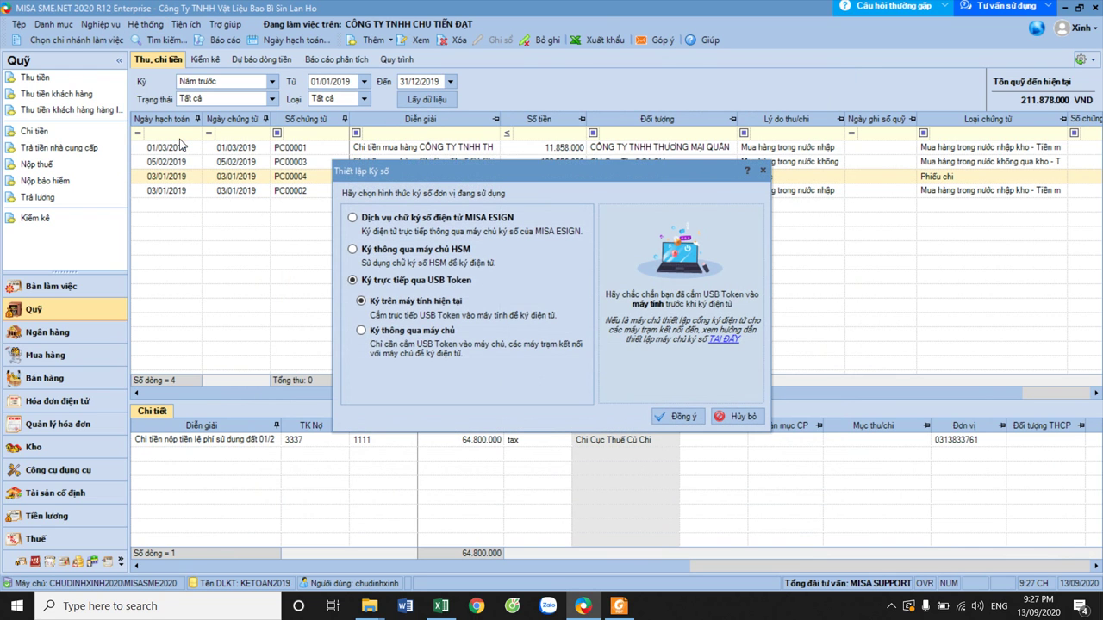
{"action": "key", "text": "Escape"}
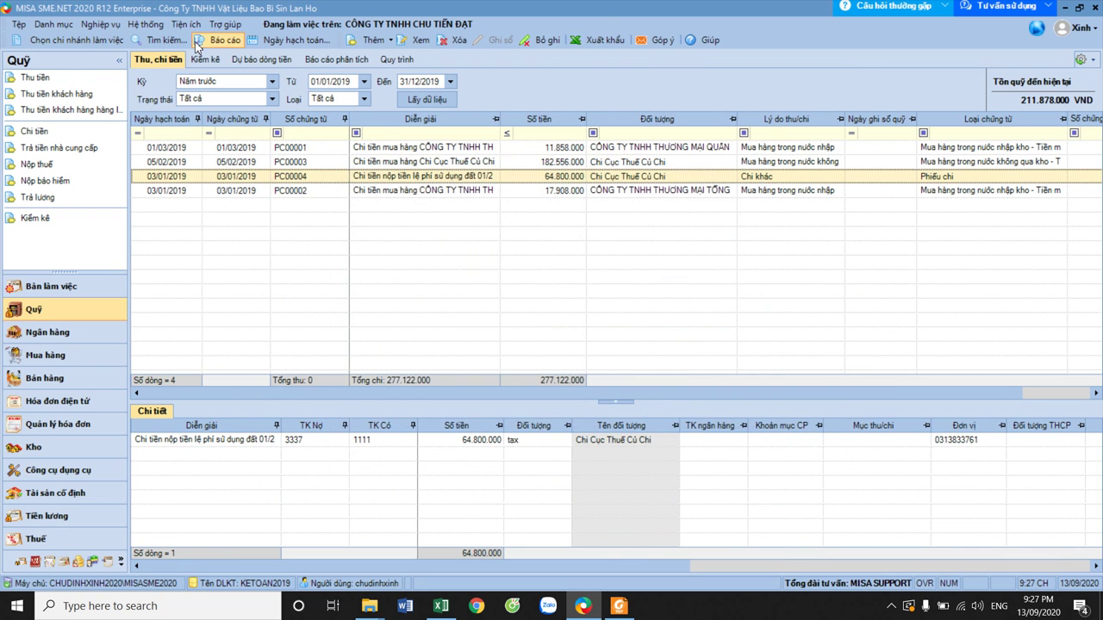
- Turn off the option "Hạn chế tài khoản khi nhập chứng từ" in the personal options, apply it, and reopen the Quỹ module
{"action": "left_click", "coordinate": [144, 24]}
{"action": "left_click", "coordinate": [169, 172]}
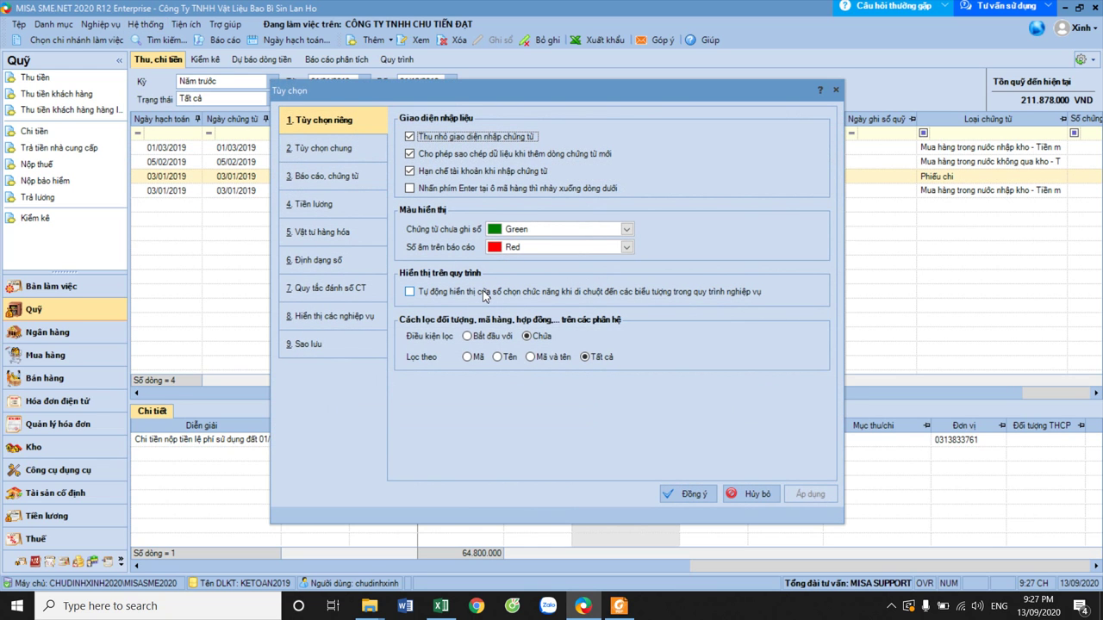
{"action": "left_click", "coordinate": [410, 172]}
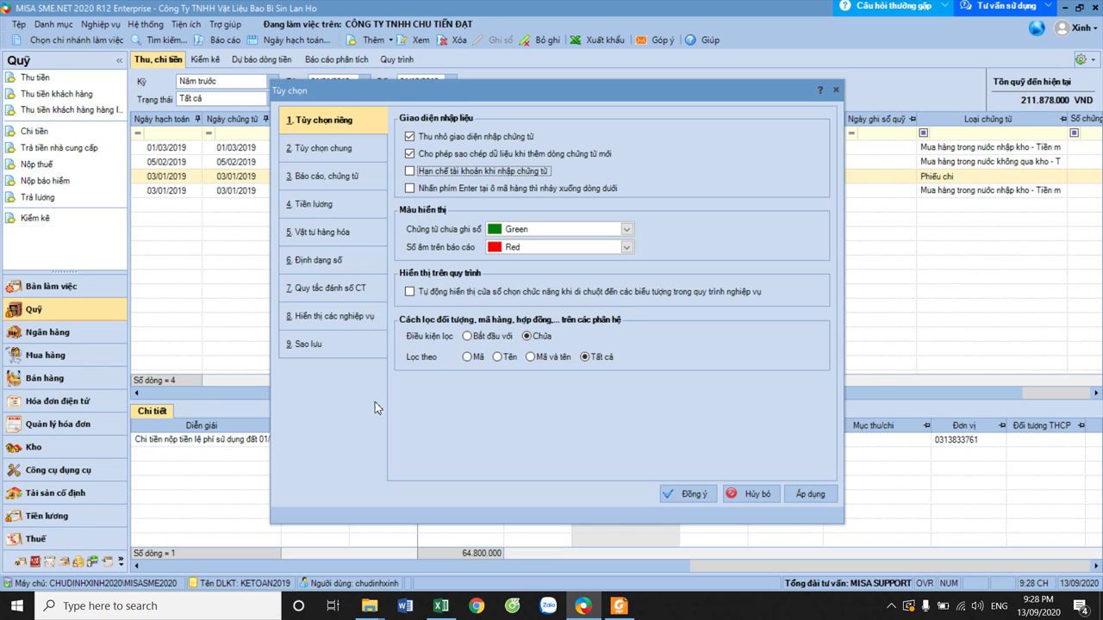
{"action": "left_click", "coordinate": [691, 497]}
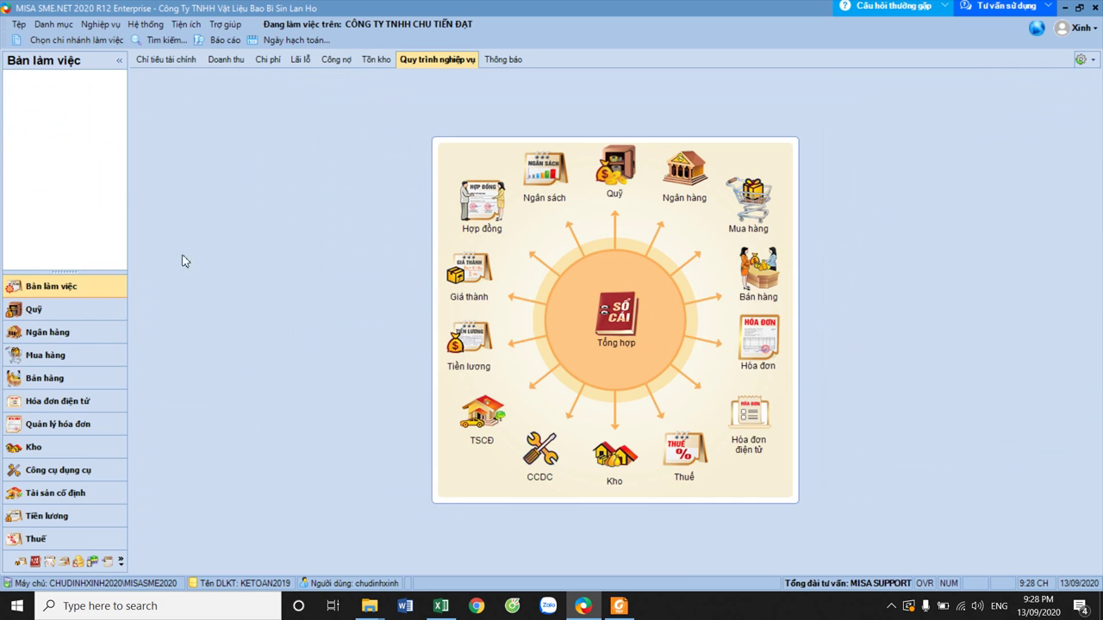
{"action": "left_click", "coordinate": [70, 314]}
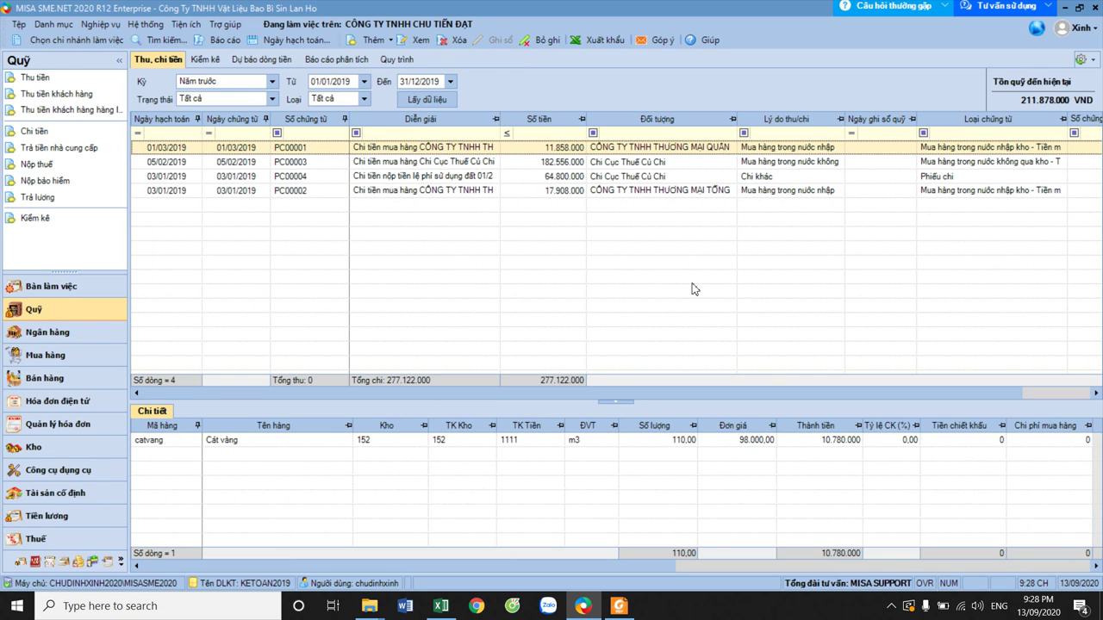
- Switch to Foxit Reader and close it together with all its open tax documents
{"action": "left_click", "coordinate": [618, 608]}
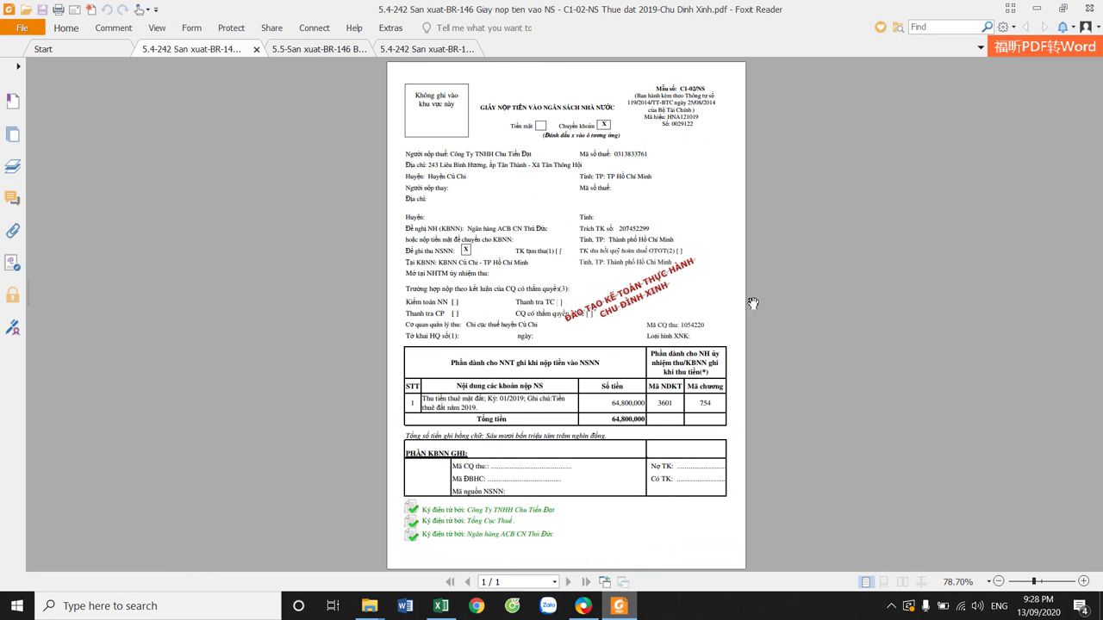
{"action": "left_click", "coordinate": [1085, 8]}
{"action": "left_click", "coordinate": [546, 315]}
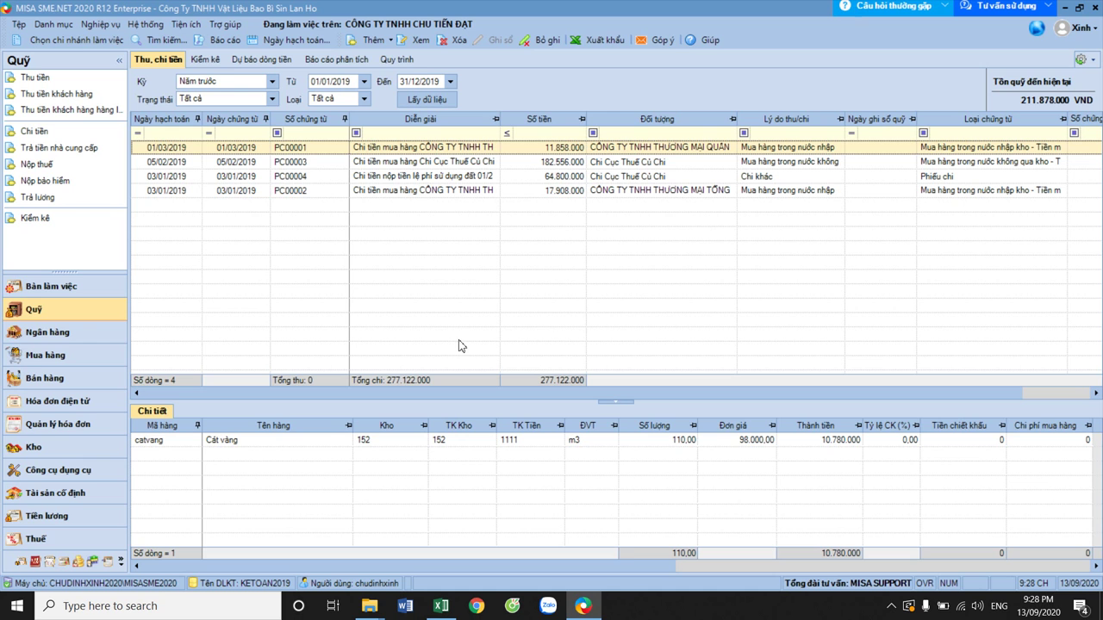
- Switch to the Excel journal and check the account 242 entries for the land rent and the Canon and laser printers
{"action": "left_click", "coordinate": [441, 605]}
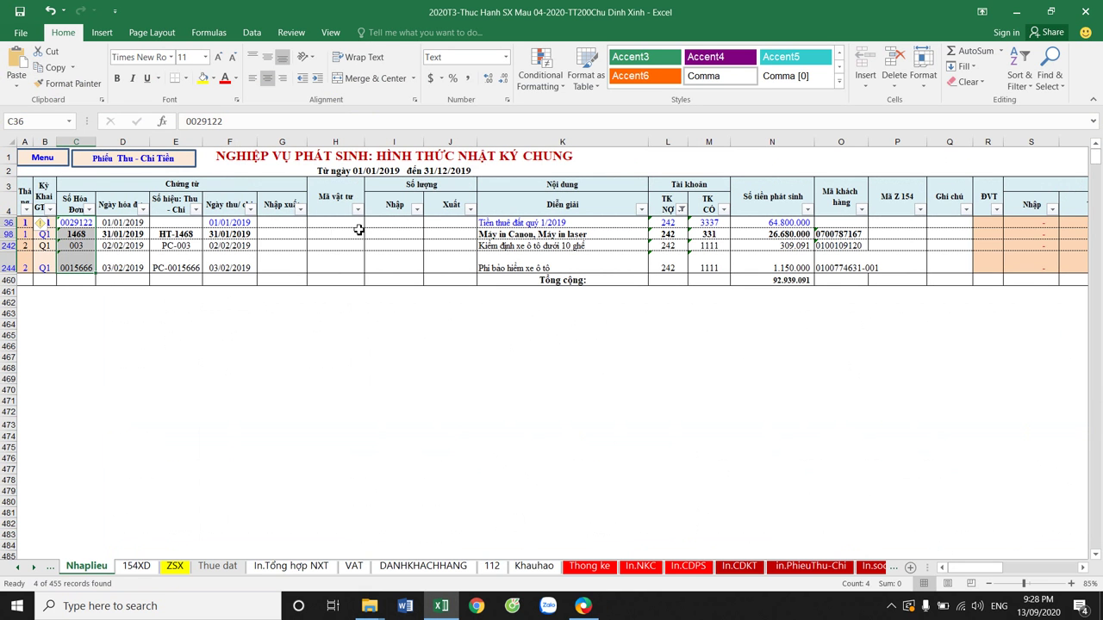
{"action": "left_click", "coordinate": [6, 223]}
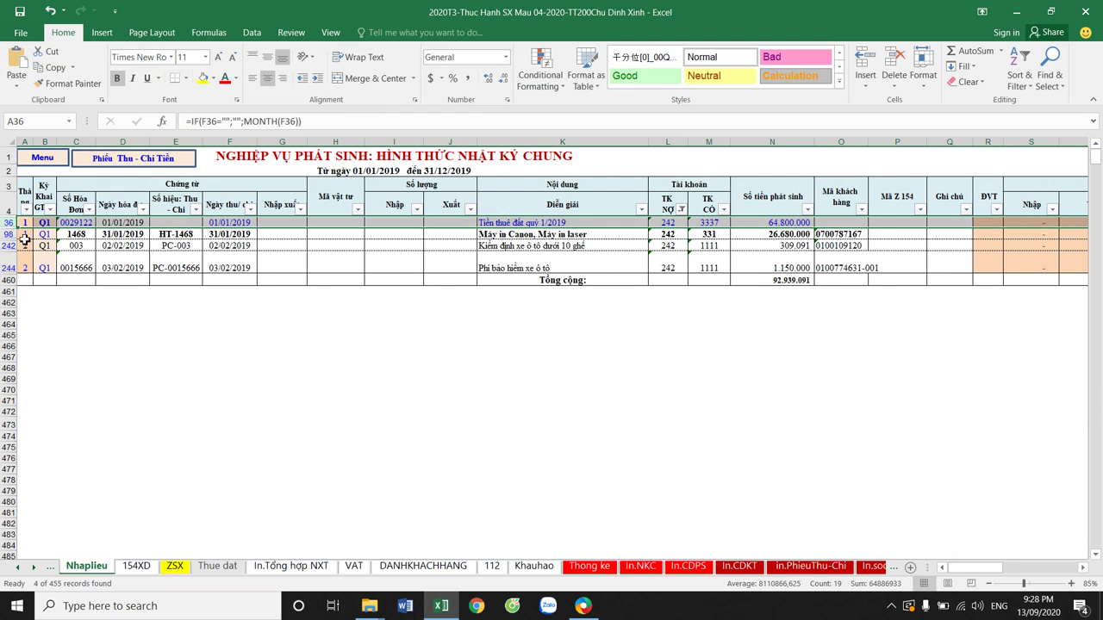
{"action": "left_click", "coordinate": [9, 233]}
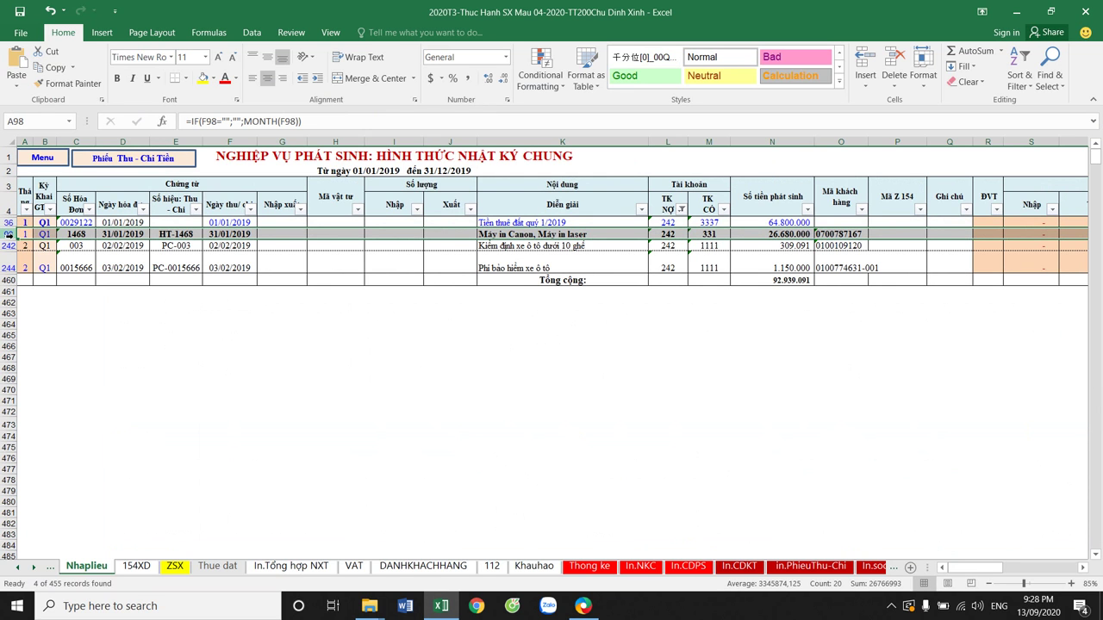
- Switch to MISA SME.NET and open purchase voucher MH00004 for invoice 1468 in the Mua hàng module
{"action": "left_click", "coordinate": [583, 606]}
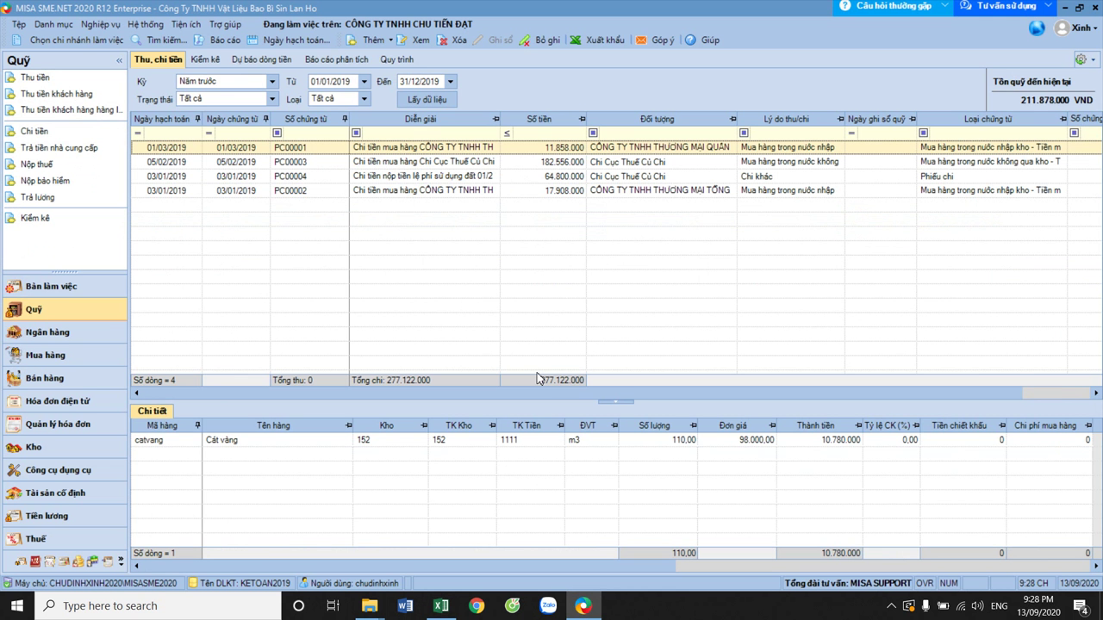
{"action": "left_click", "coordinate": [78, 355]}
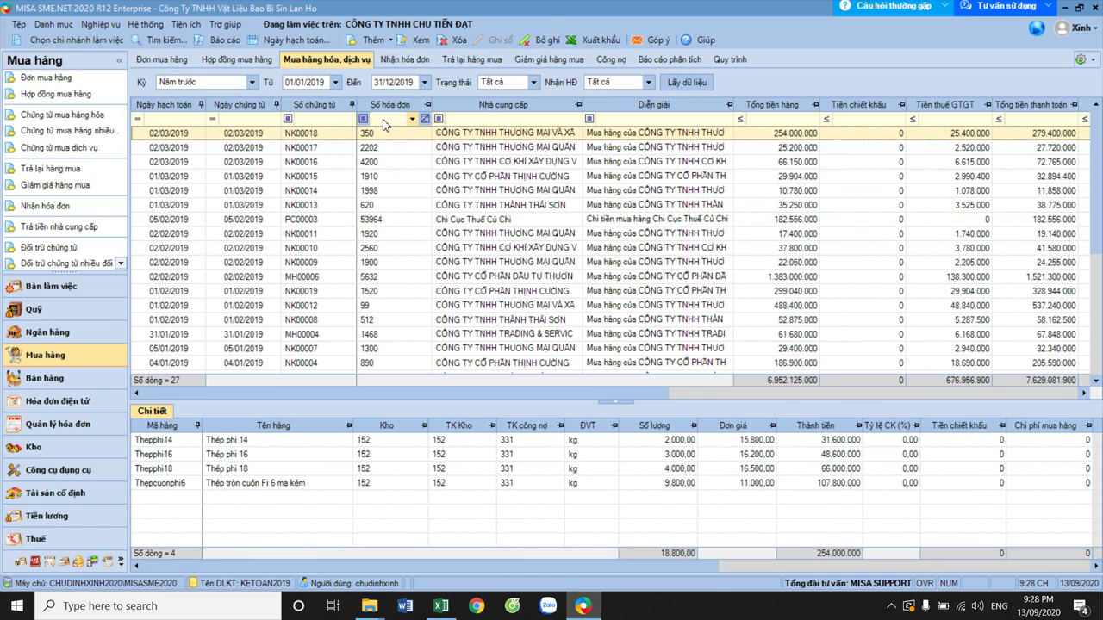
{"action": "left_click", "coordinate": [385, 120]}
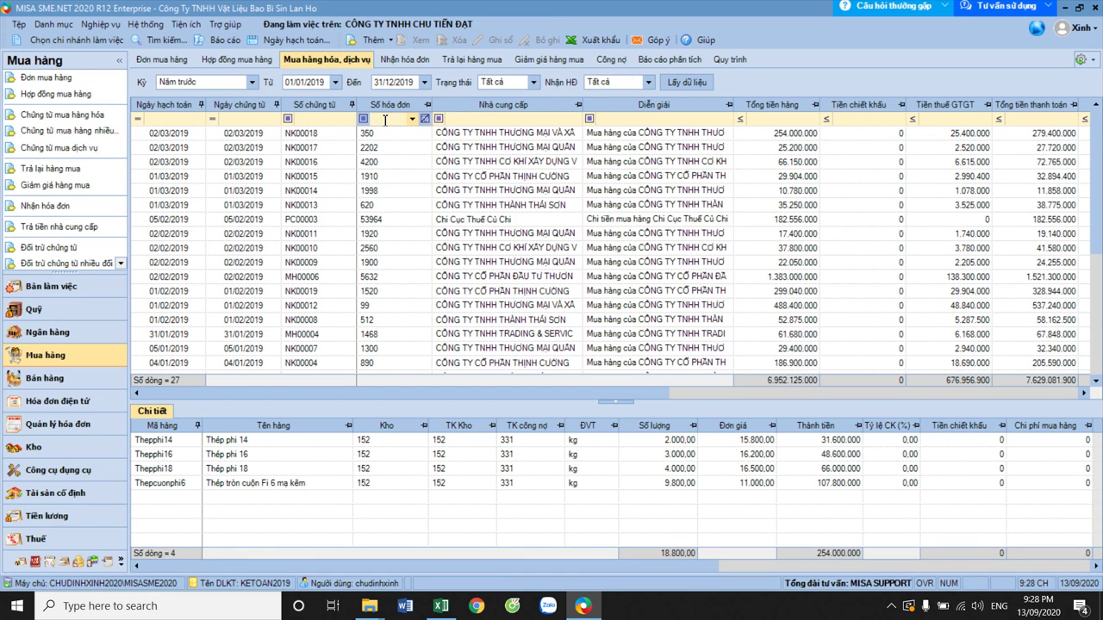
{"action": "left_click", "coordinate": [368, 336]}
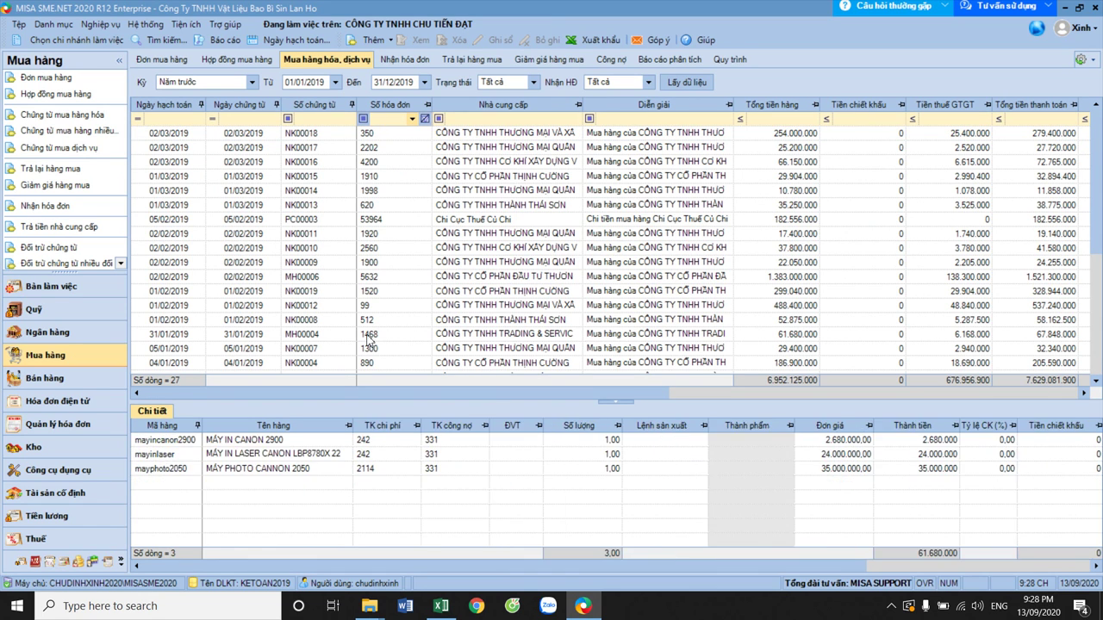
{"action": "double_click", "coordinate": [368, 336]}
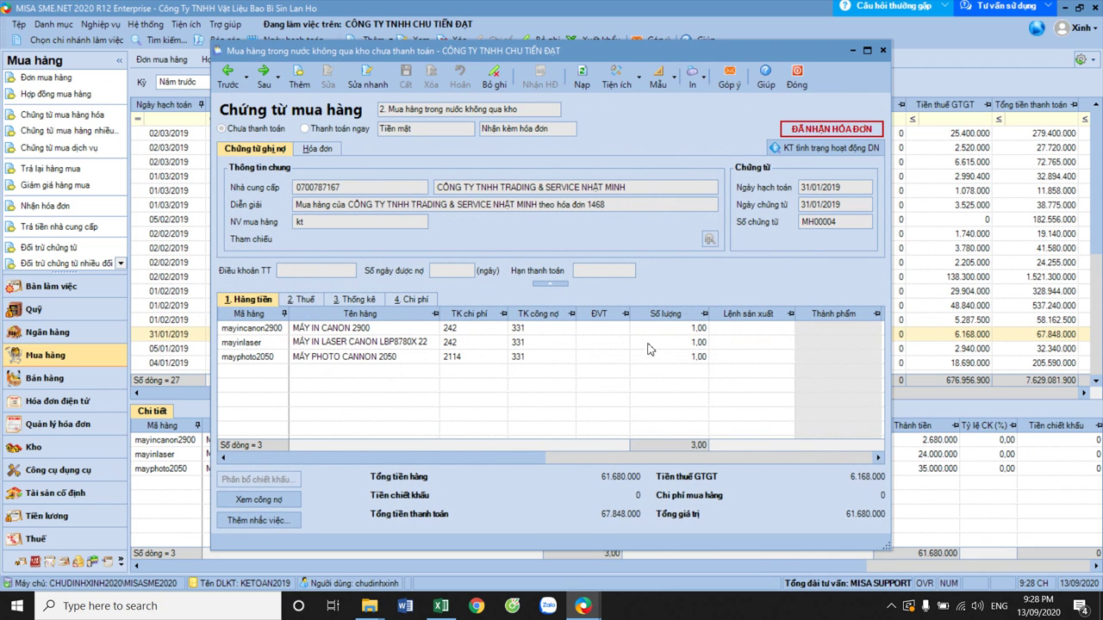
- Maximize the purchase voucher and review the amounts of the photocopier, Canon 2900 printer and laser printer lines
{"action": "left_click", "coordinate": [867, 50]}
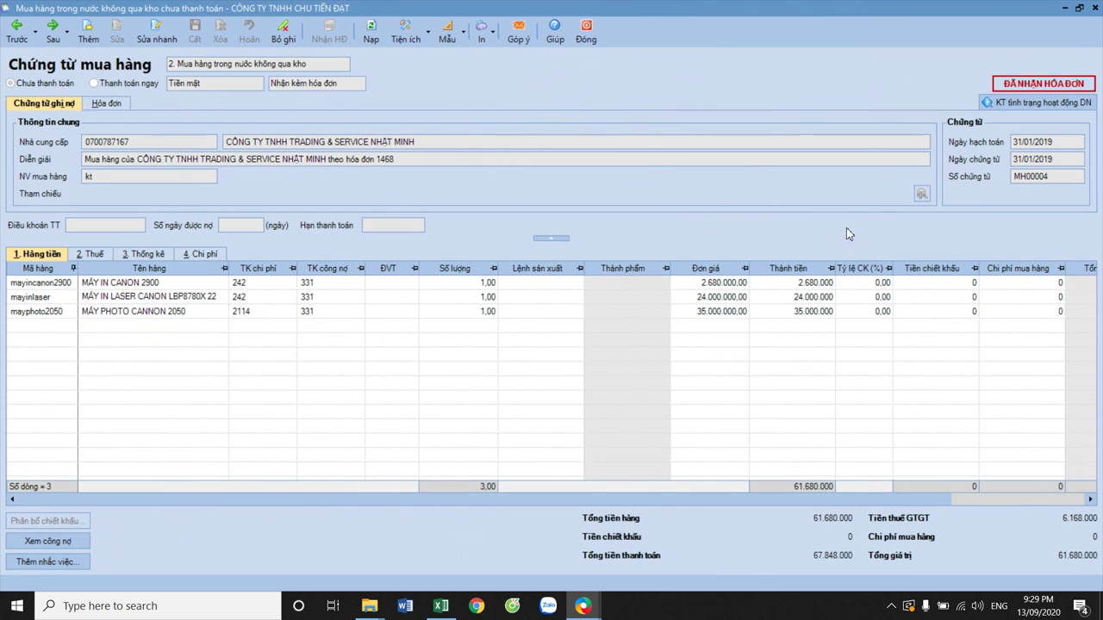
{"action": "left_click", "coordinate": [808, 315]}
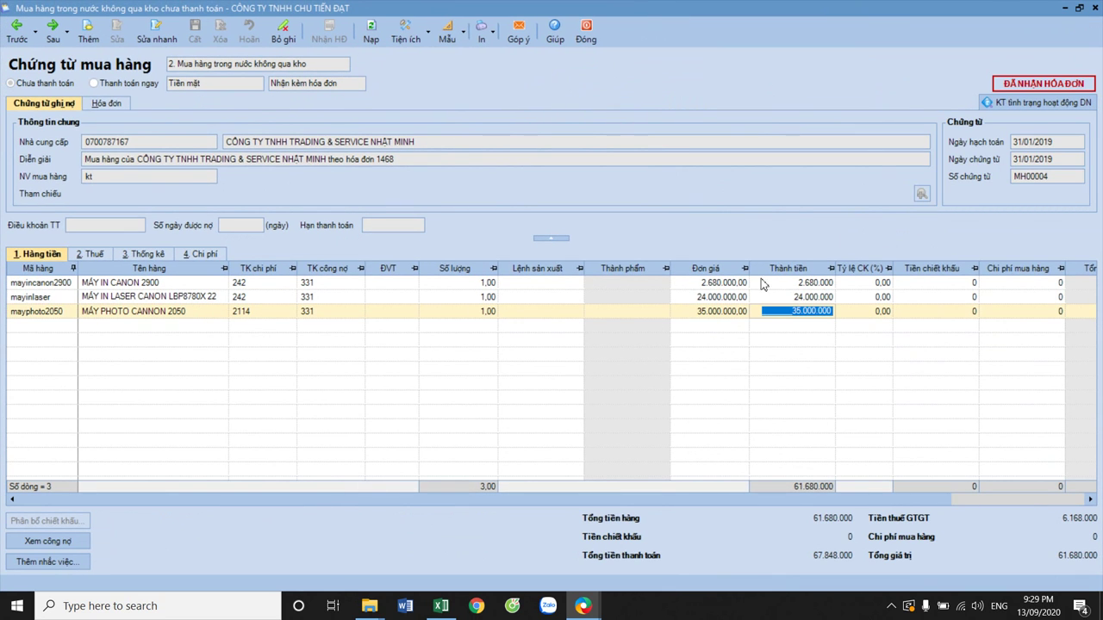
{"action": "left_click", "coordinate": [801, 284]}
{"action": "left_click", "coordinate": [803, 296]}
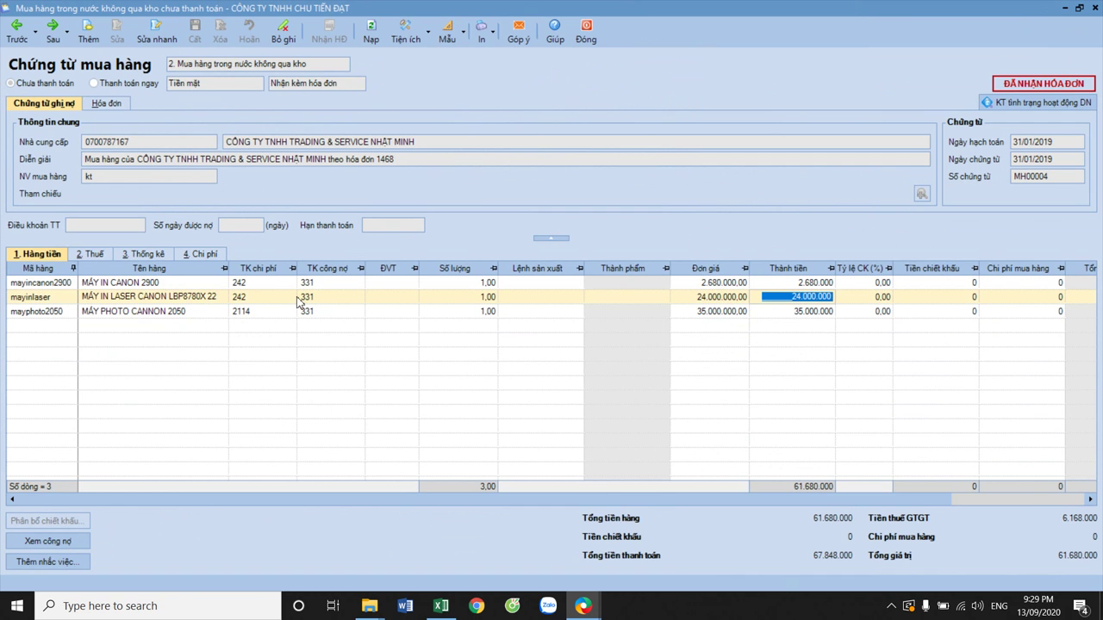
- Check the invoice 1468 entry in the Excel journal, return to purchase voucher MH00004 and close it
{"action": "left_click", "coordinate": [440, 606]}
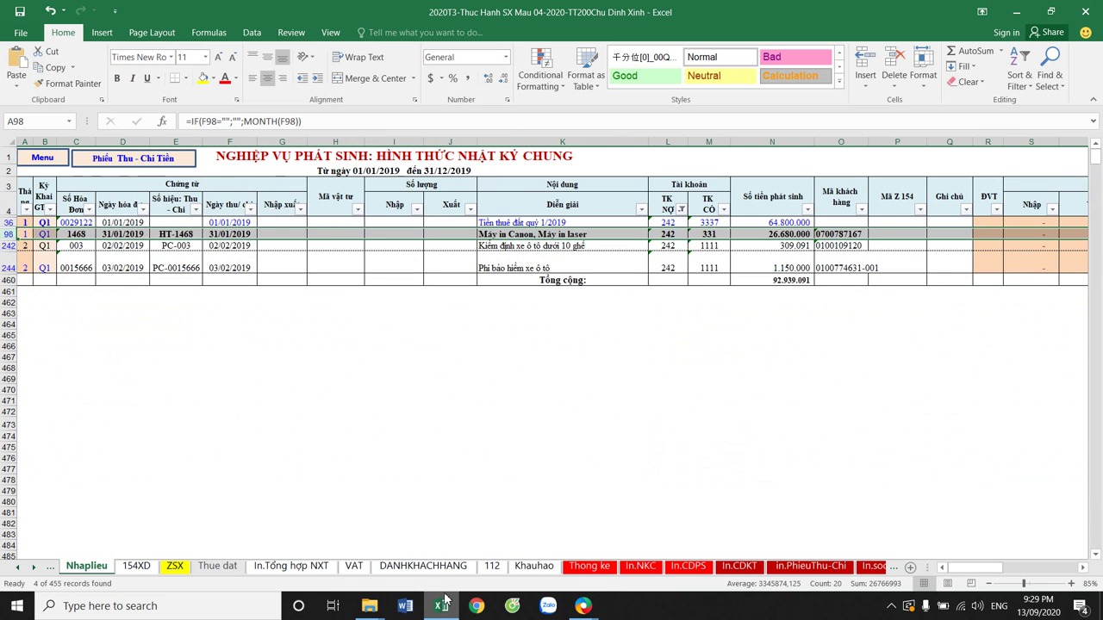
{"action": "left_click", "coordinate": [90, 235]}
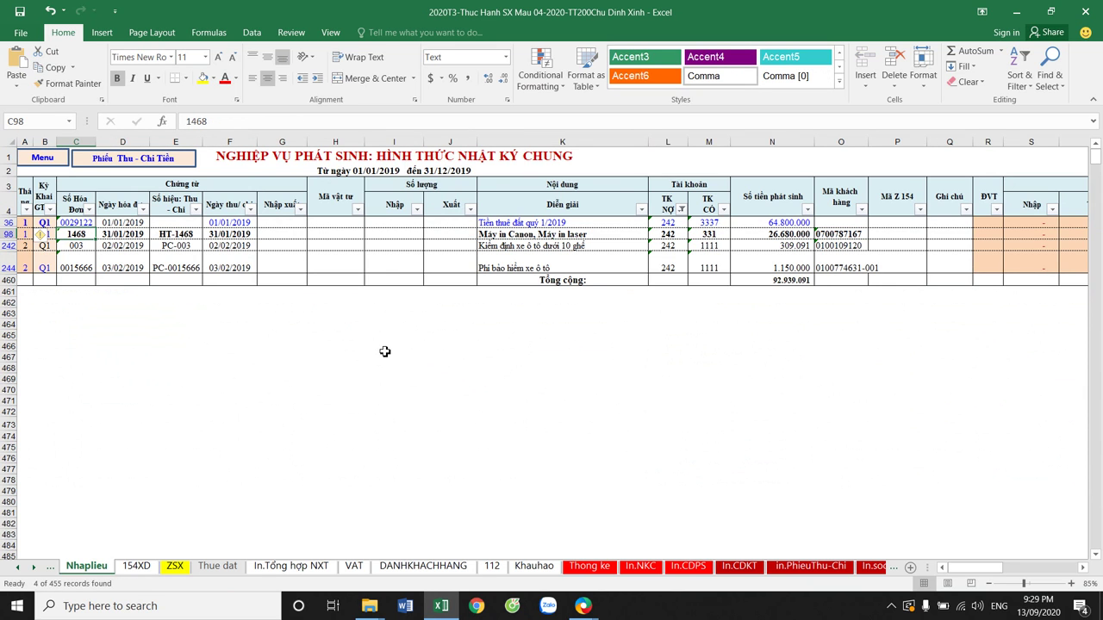
{"action": "mouse_move", "coordinate": [583, 605]}
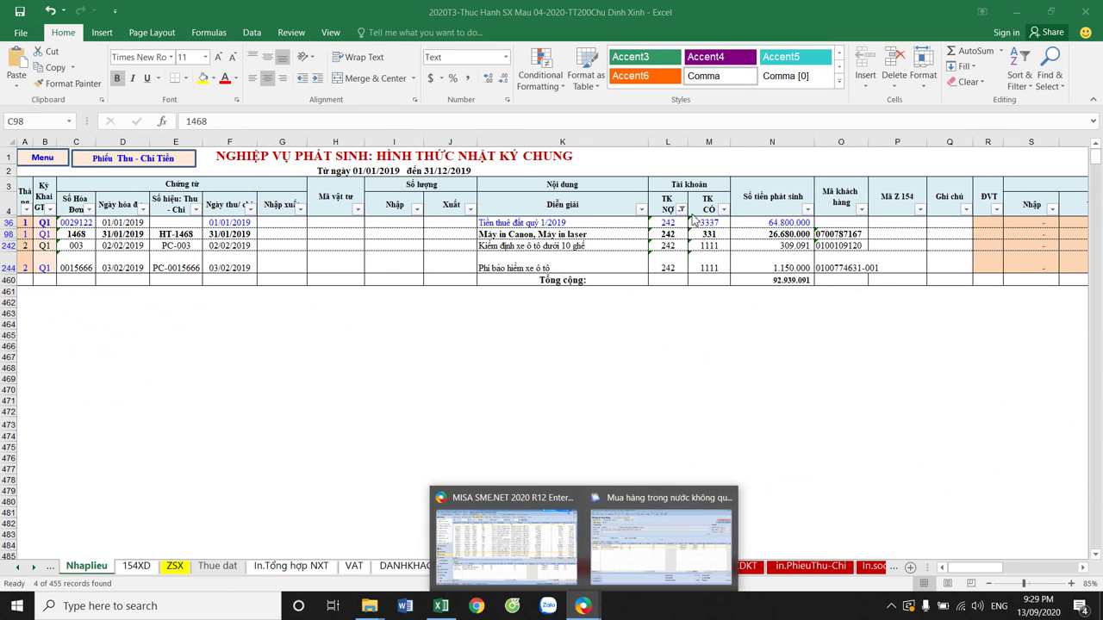
{"action": "left_click", "coordinate": [657, 528]}
{"action": "left_click", "coordinate": [584, 34]}
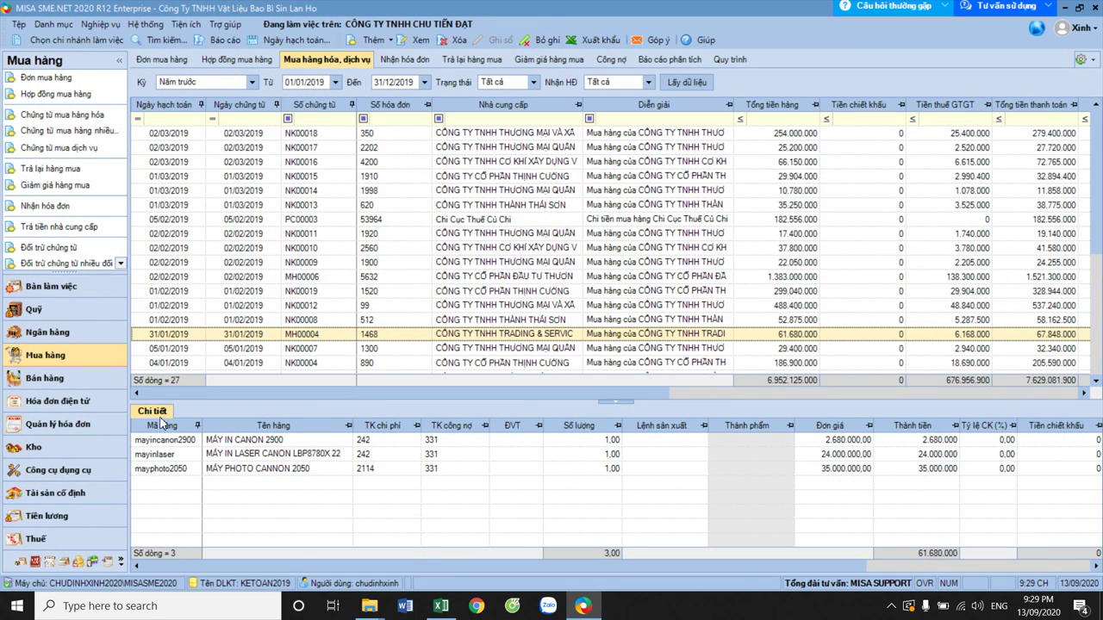
- Switch to Excel and review the car inspection entry 003 and the car insurance fee entry 0015666
{"action": "mouse_move", "coordinate": [372, 610]}
{"action": "left_click", "coordinate": [441, 606]}
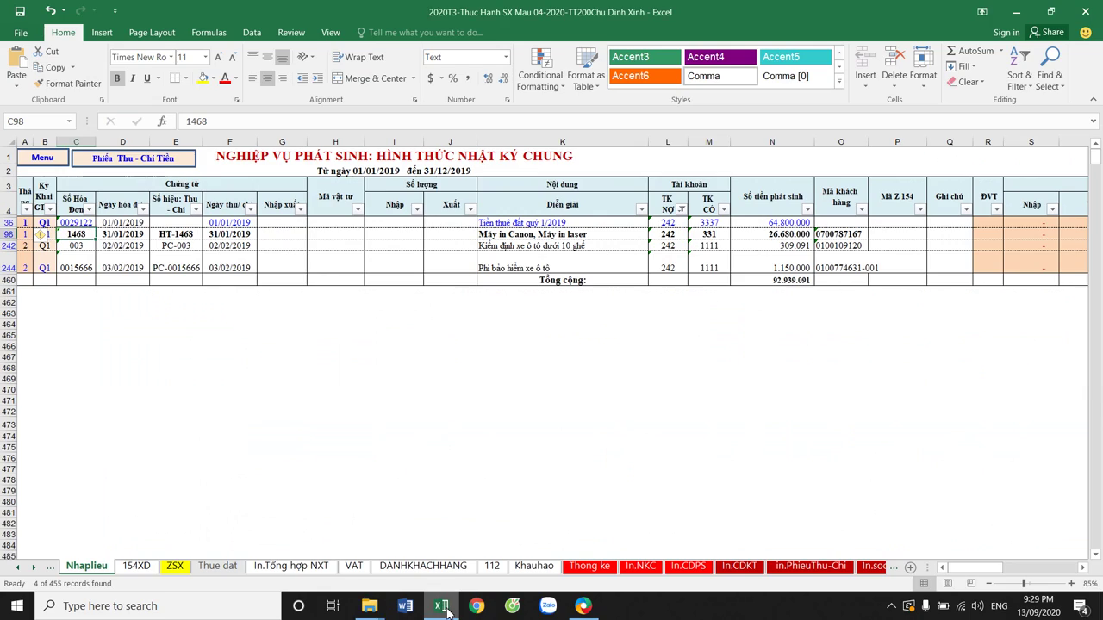
{"action": "left_click_drag", "start_coordinate": [87, 248], "coordinate": [546, 248]}
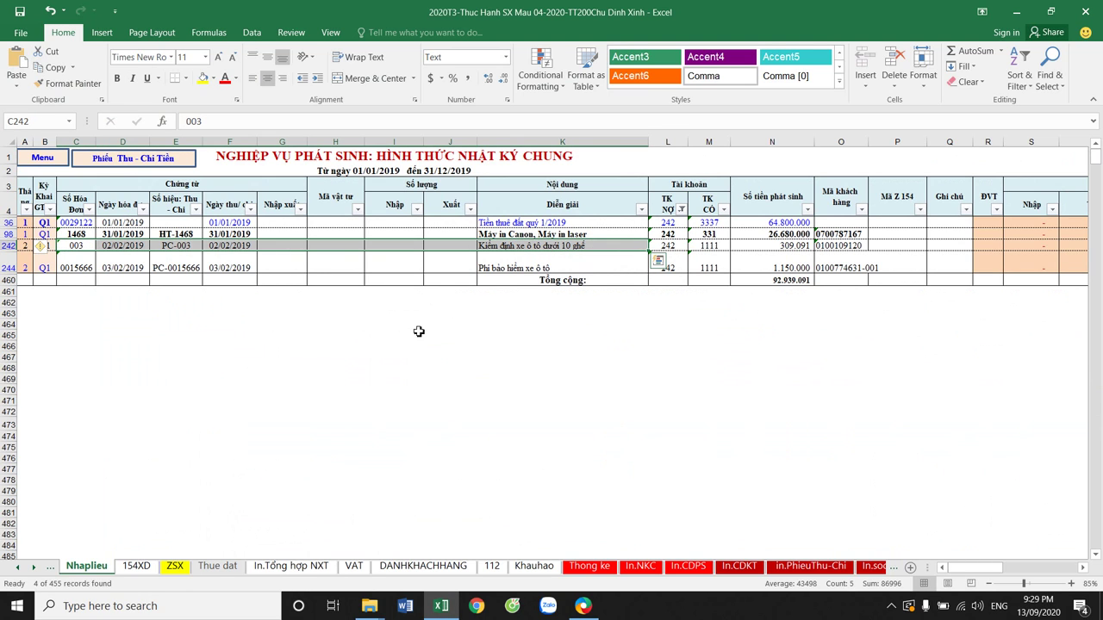
{"action": "left_click_drag", "start_coordinate": [87, 266], "coordinate": [529, 259]}
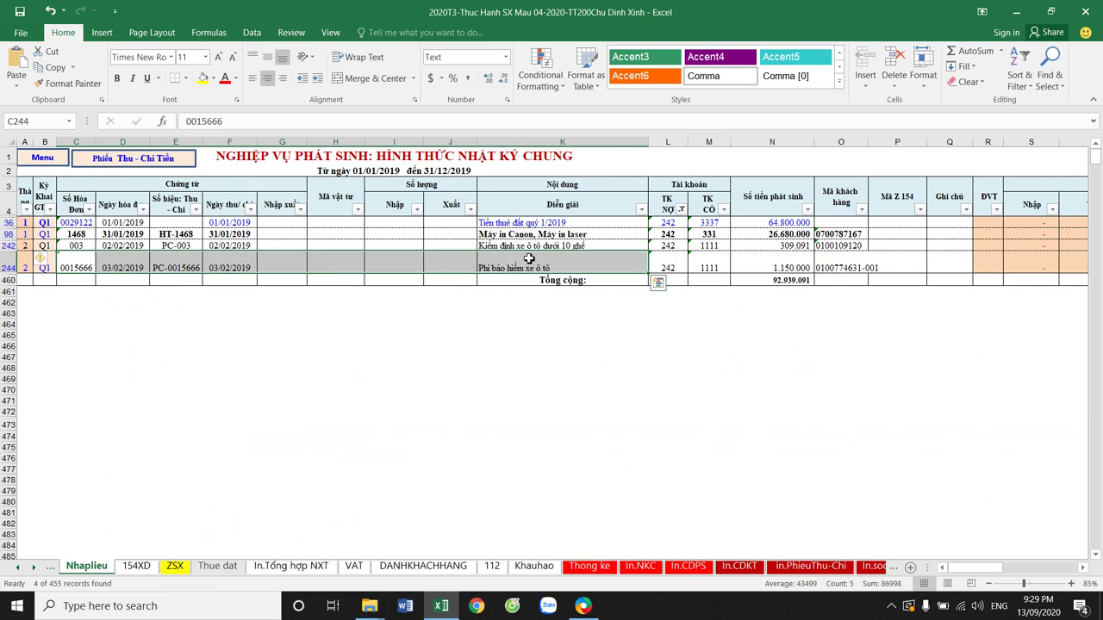
- Minimize Excel and MISA SME.NET, and open the printer invoice PDF 32.1-242 Van phong 211 TSCD- May in 1468 from the course folder
{"action": "left_click", "coordinate": [375, 610]}
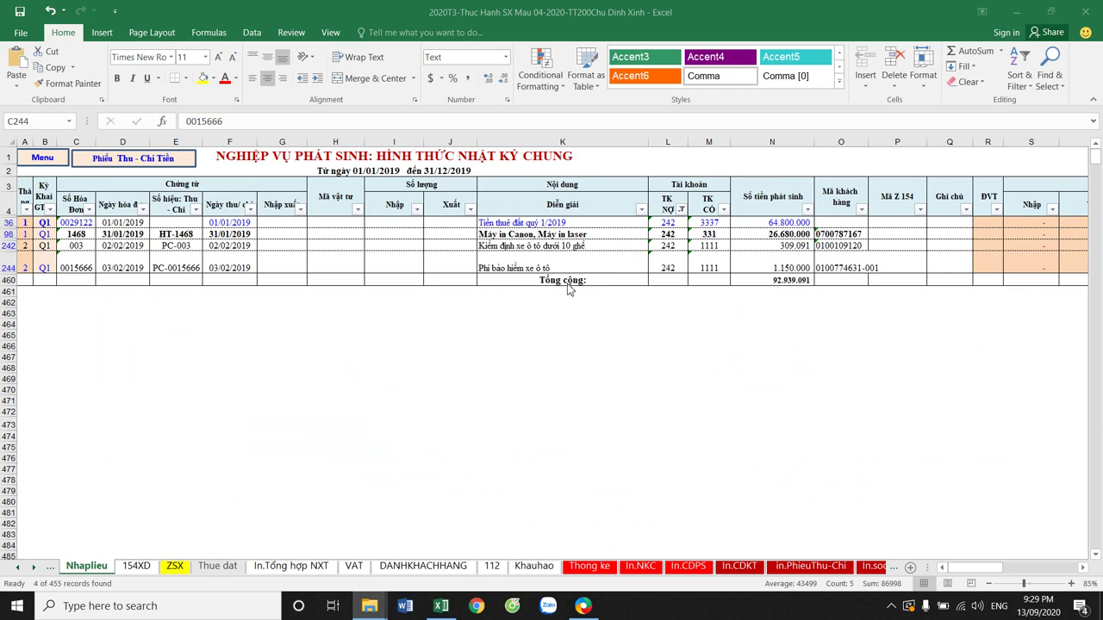
{"action": "left_click", "coordinate": [1017, 13]}
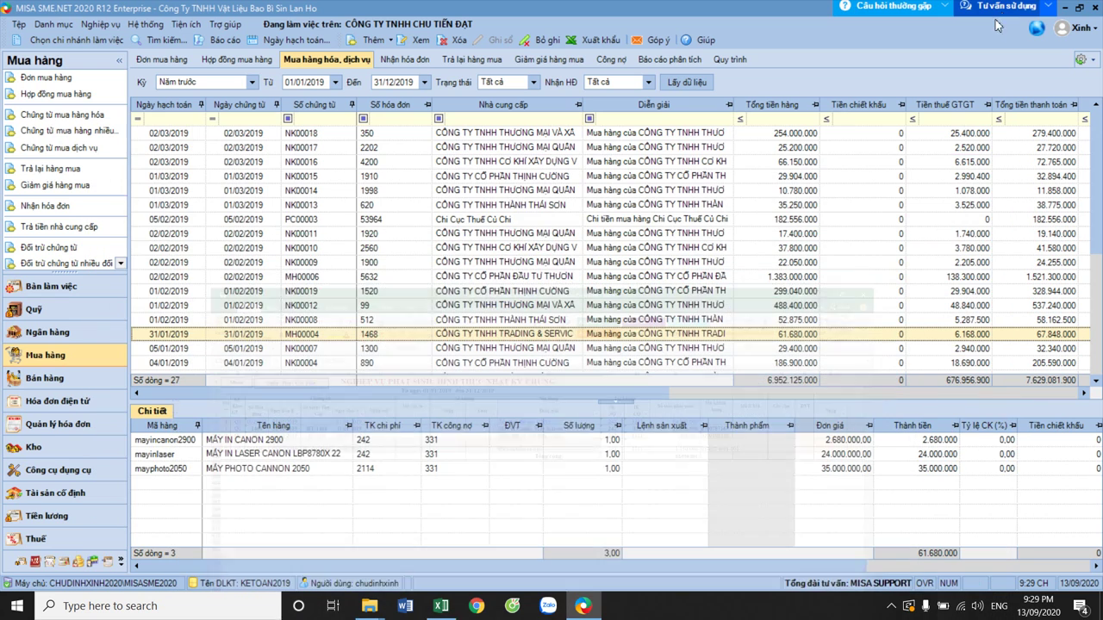
{"action": "left_click", "coordinate": [1065, 7]}
{"action": "scroll", "coordinate": [271, 441], "scroll_direction": "down", "scroll_amount": 3}
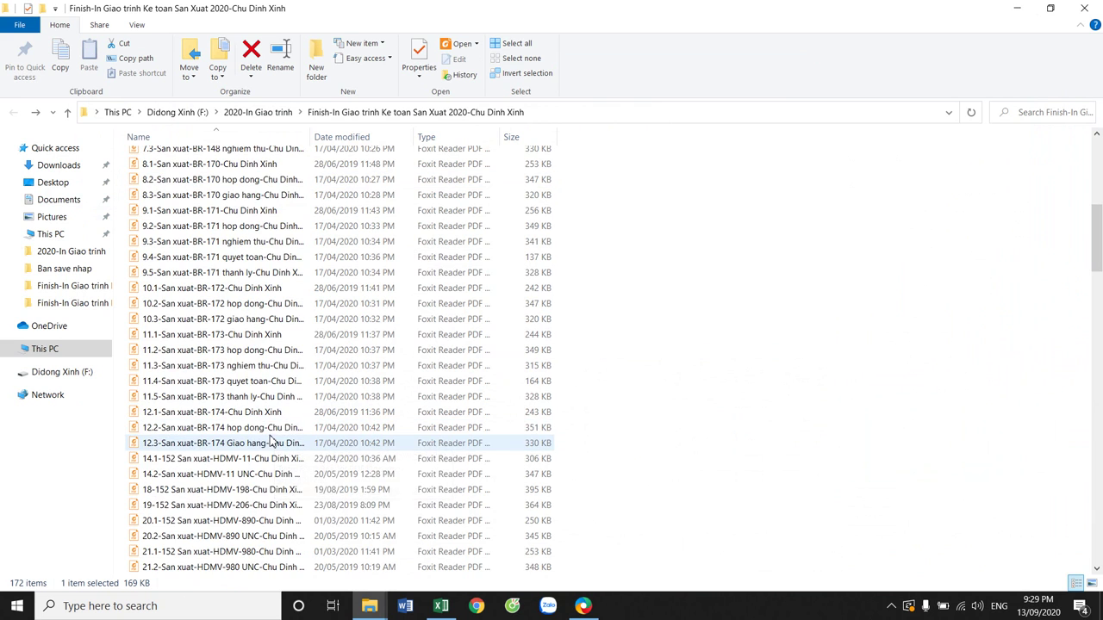
{"action": "scroll", "coordinate": [271, 441], "scroll_direction": "down", "scroll_amount": 2}
{"action": "scroll", "coordinate": [272, 441], "scroll_direction": "down", "scroll_amount": 4}
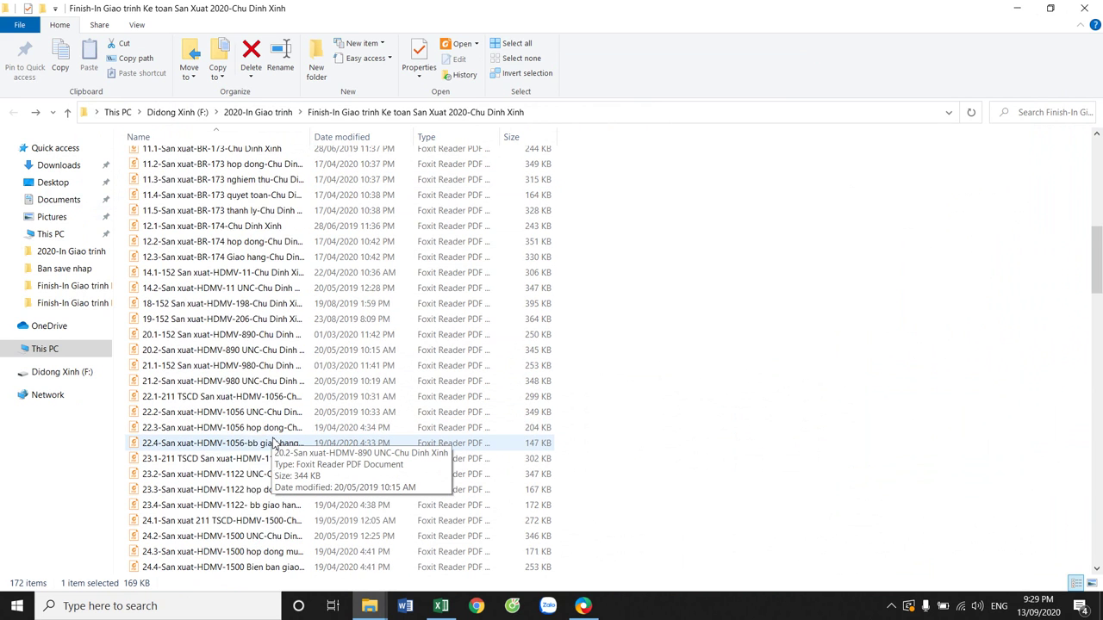
{"action": "scroll", "coordinate": [274, 441], "scroll_direction": "down", "scroll_amount": 3}
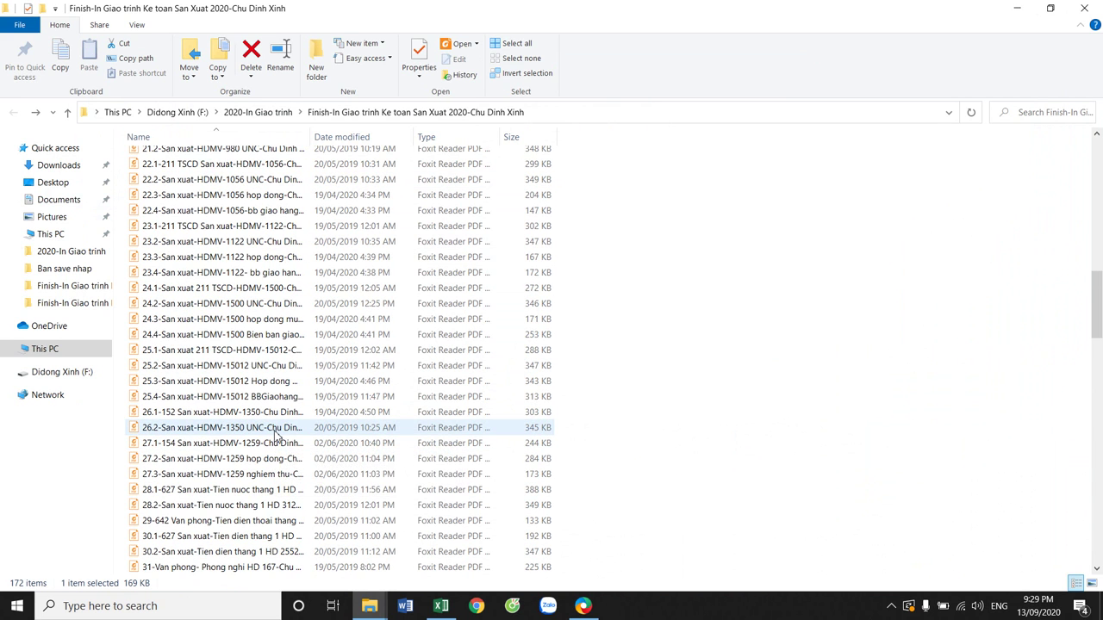
{"action": "scroll", "coordinate": [276, 435], "scroll_direction": "down", "scroll_amount": 3}
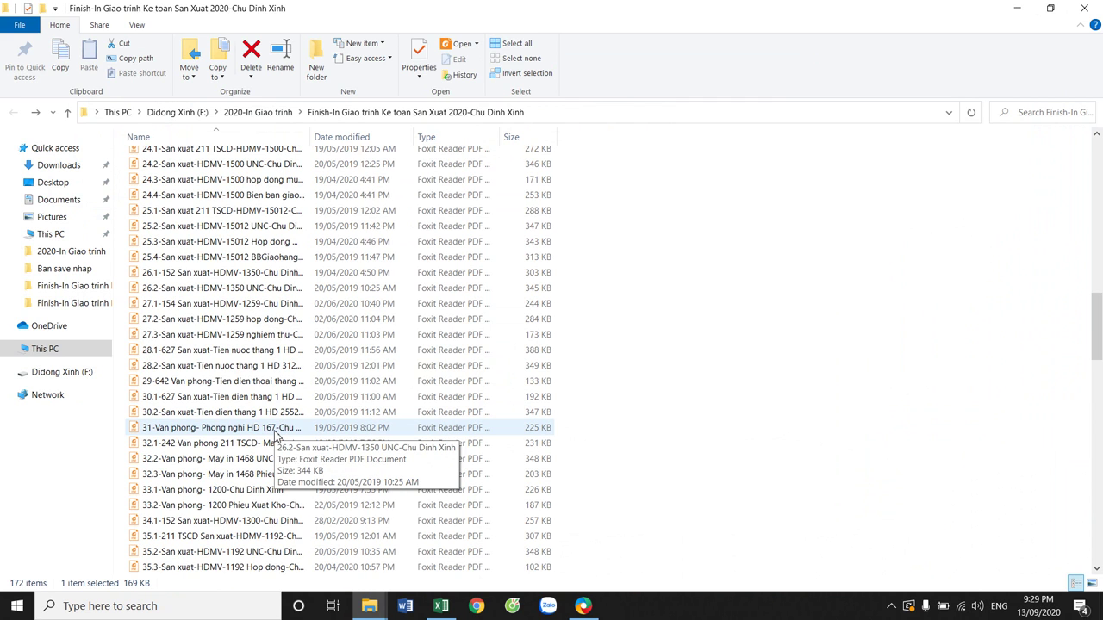
{"action": "scroll", "coordinate": [242, 405], "scroll_direction": "down", "scroll_amount": 1}
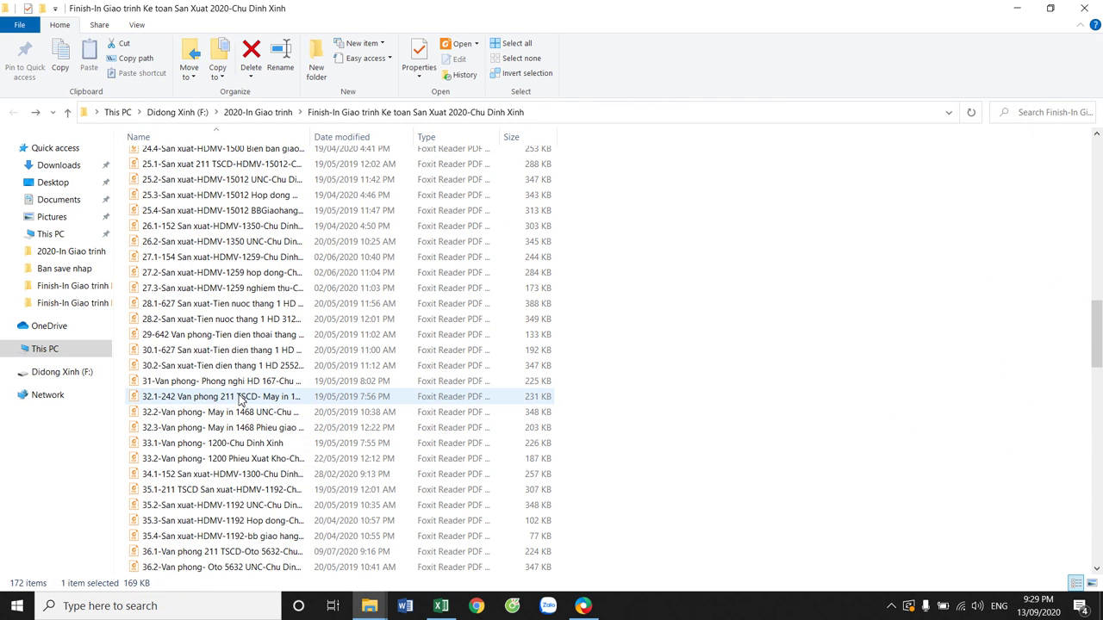
{"action": "left_click", "coordinate": [240, 401]}
{"action": "double_click", "coordinate": [241, 397]}
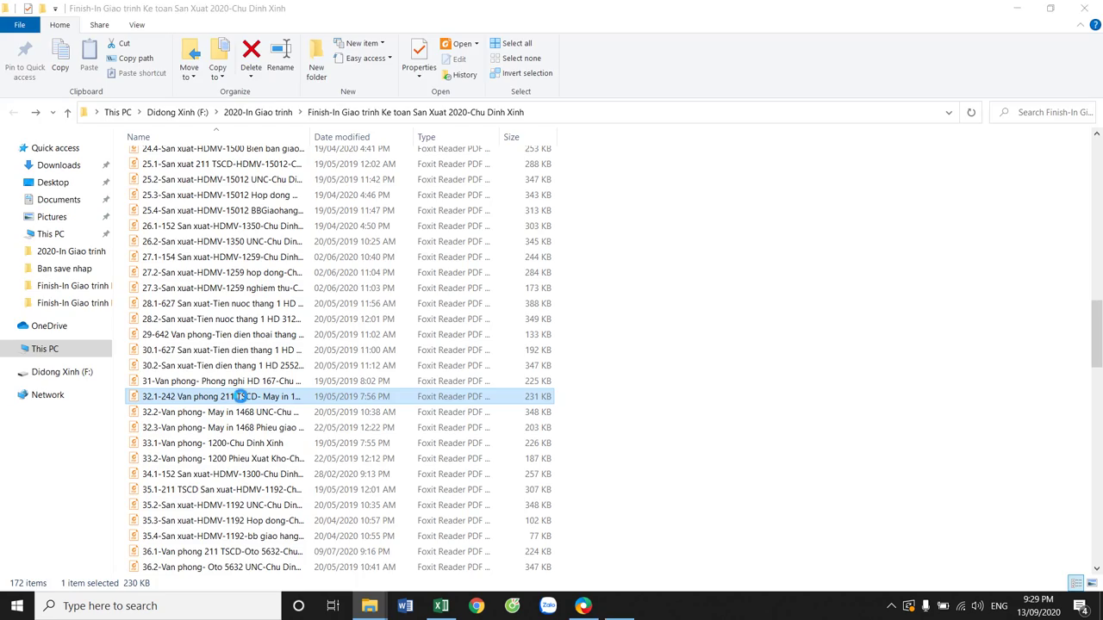
- Examine the item lines, amounts and header details of printer invoice 1468 in Foxit Reader
{"action": "scroll", "coordinate": [504, 319], "scroll_direction": "down", "scroll_amount": 5}
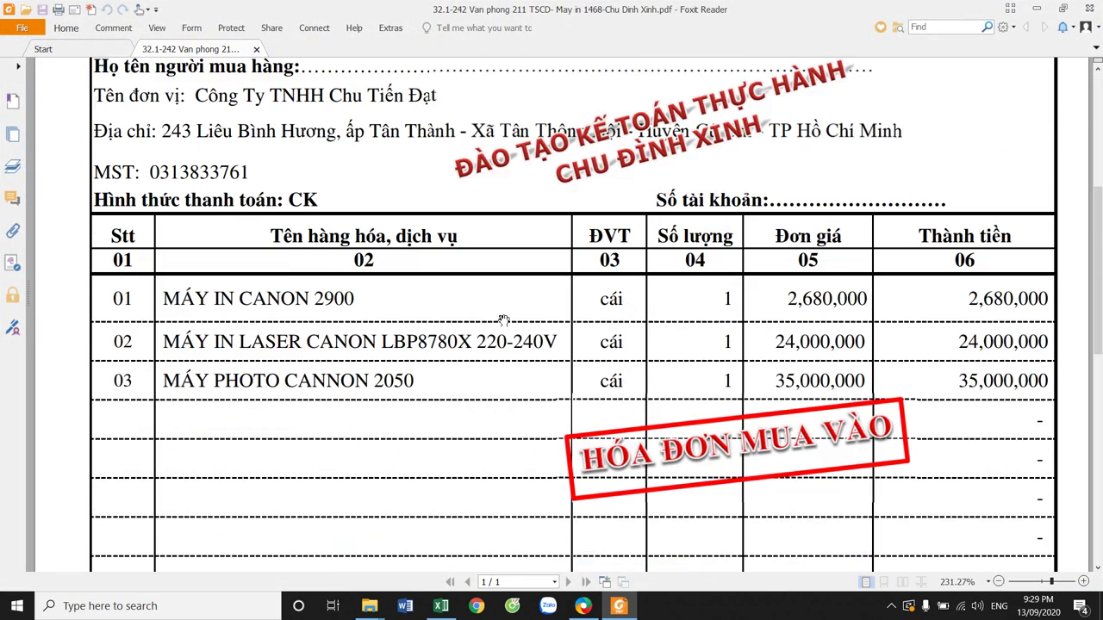
{"action": "scroll", "coordinate": [504, 320], "scroll_direction": "down", "scroll_amount": 4, "text": "ctrl"}
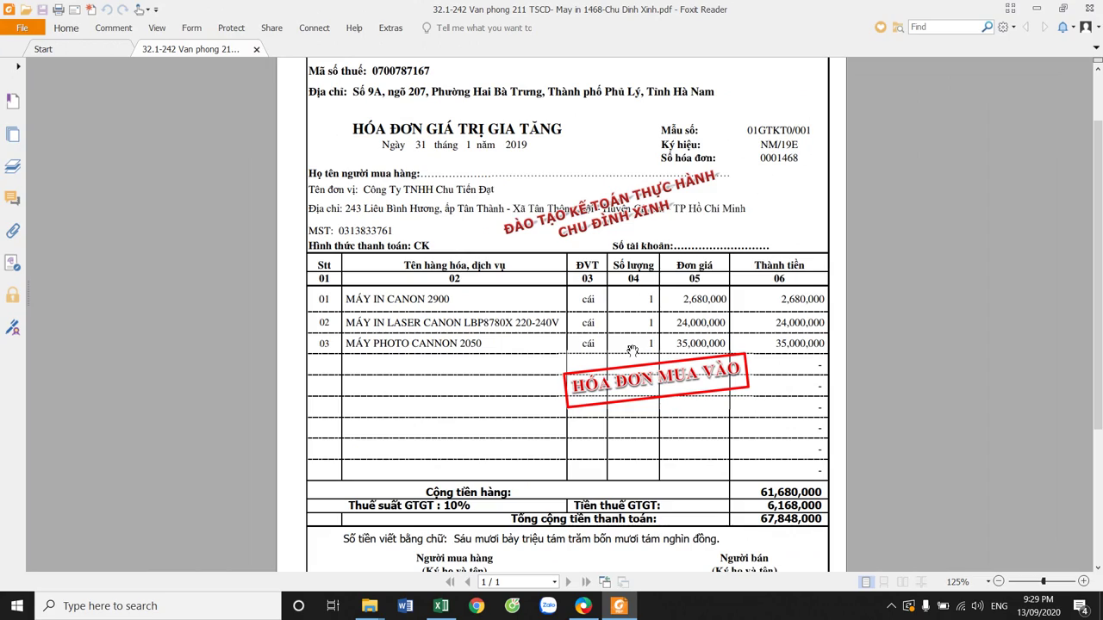
{"action": "scroll", "coordinate": [632, 349], "scroll_direction": "up", "scroll_amount": 2}
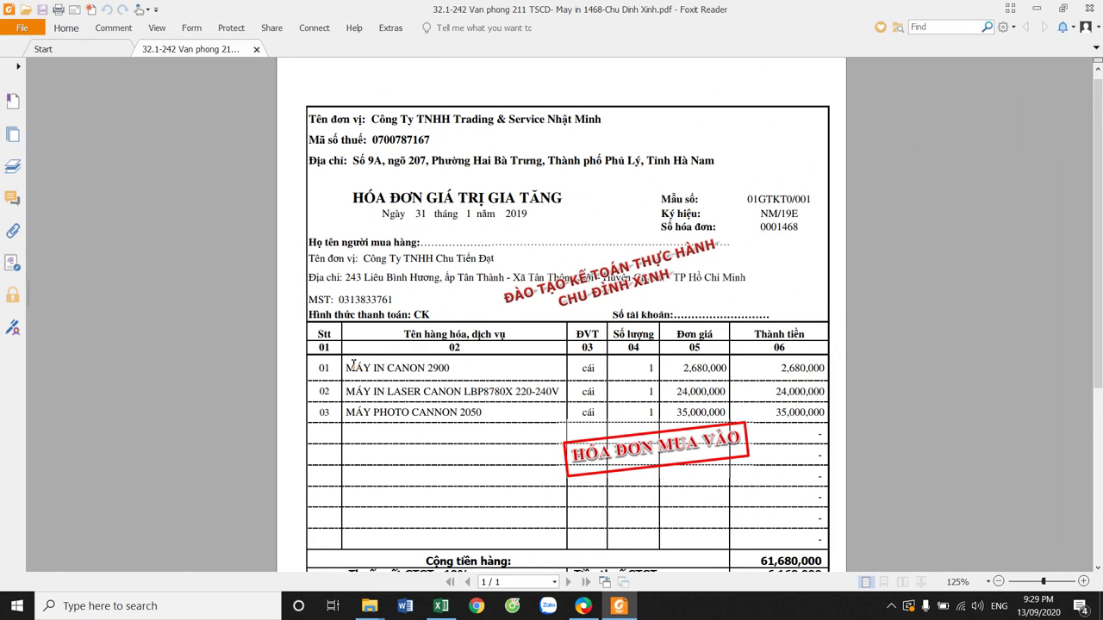
- Review the two Canon printer lines and the Cannon 2050 photocopier line on invoice 1468, and close the PDF
{"action": "left_click_drag", "start_coordinate": [346, 367], "coordinate": [835, 399]}
{"action": "left_click_drag", "start_coordinate": [348, 412], "coordinate": [832, 414]}
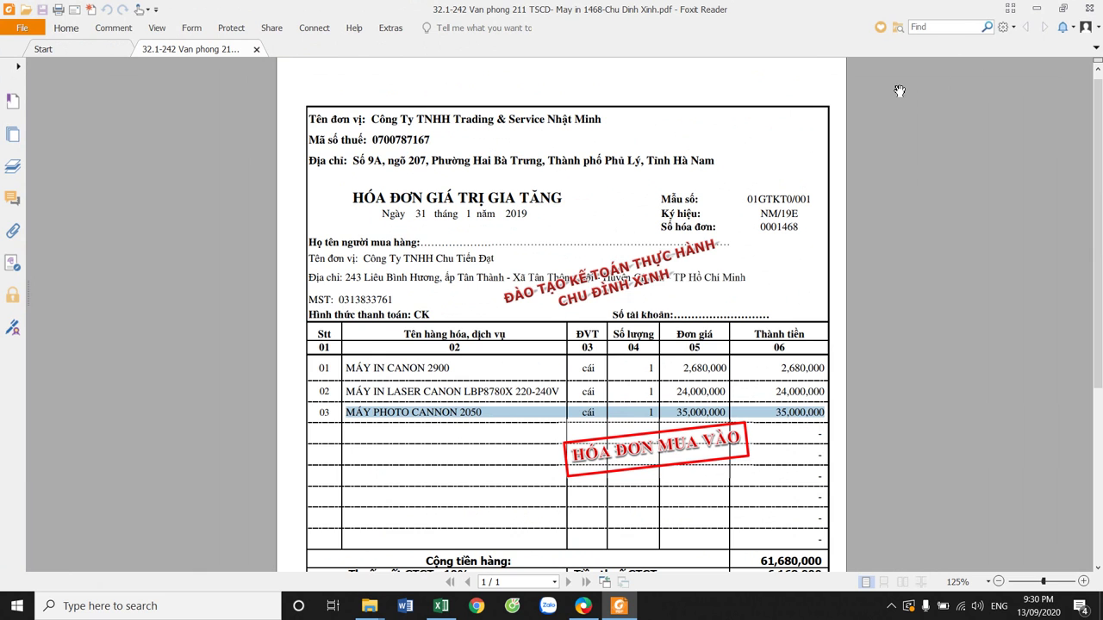
{"action": "left_click", "coordinate": [1091, 8]}
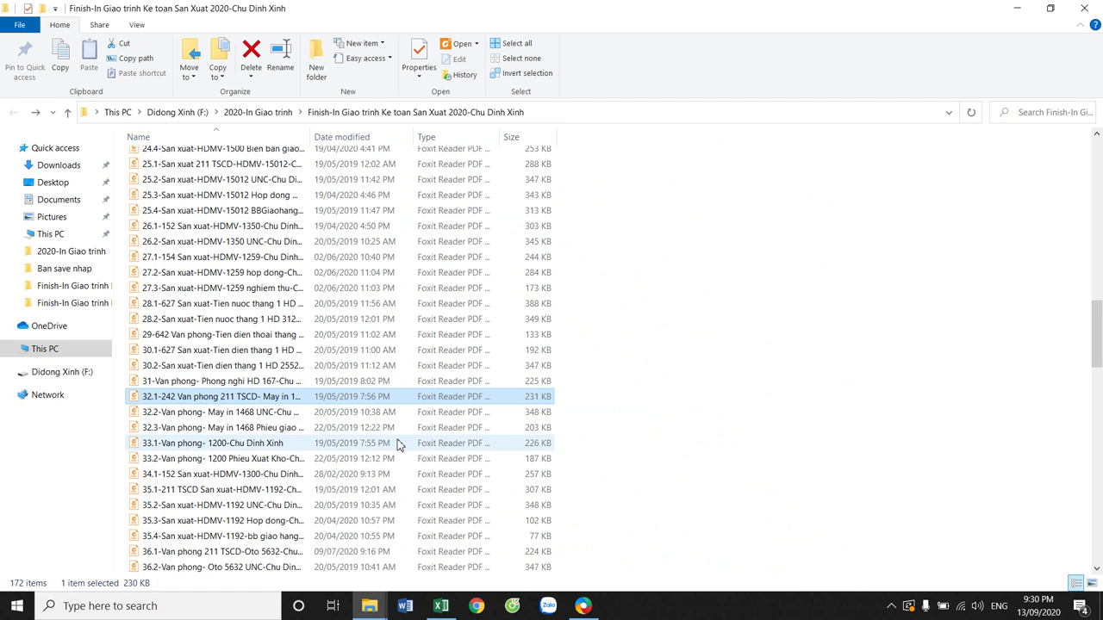
- Open the car inspection invoice PDF 36.5-242 Van phong- Dang kiem HD3 from the course folder, review it, and switch to MISA SME.NET
{"action": "scroll", "coordinate": [253, 517], "scroll_direction": "down", "scroll_amount": 2}
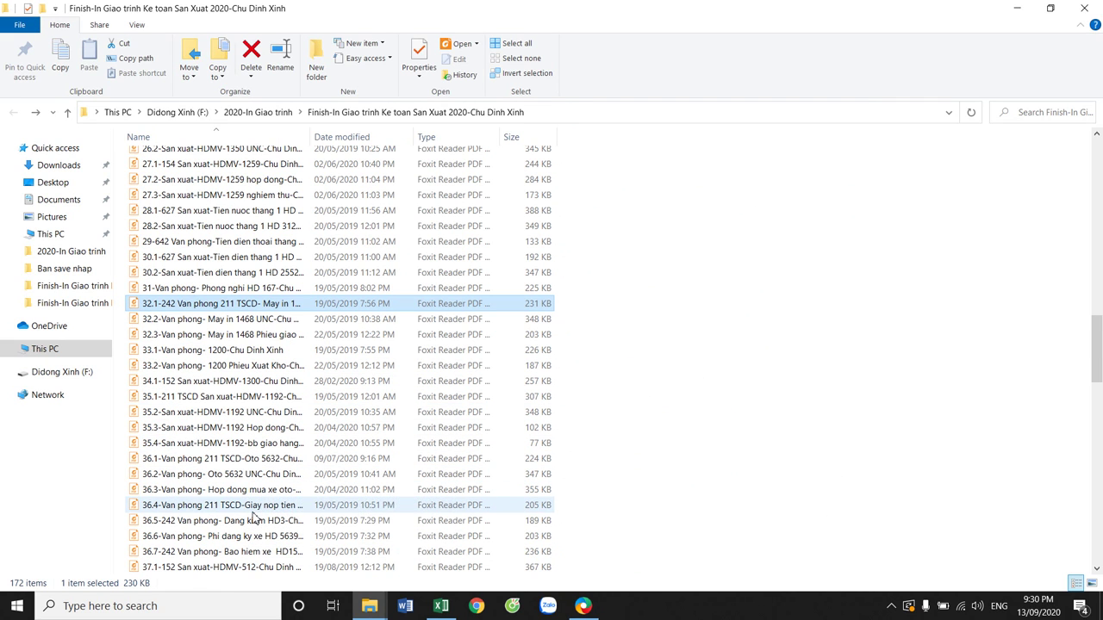
{"action": "double_click", "coordinate": [225, 522]}
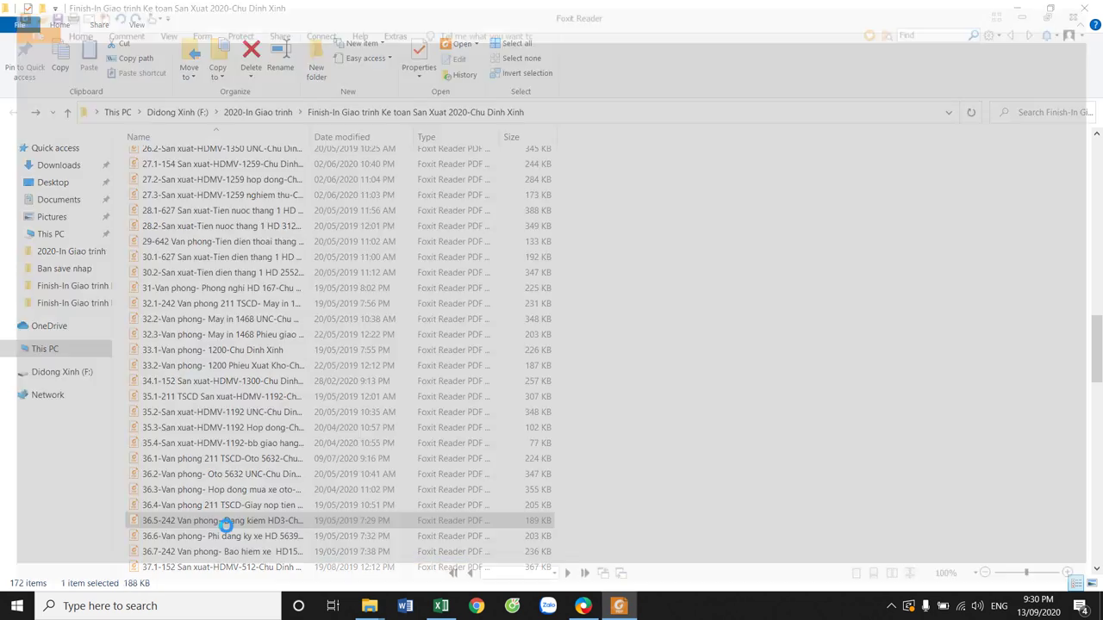
{"action": "scroll", "coordinate": [620, 320], "scroll_direction": "down", "scroll_amount": 4}
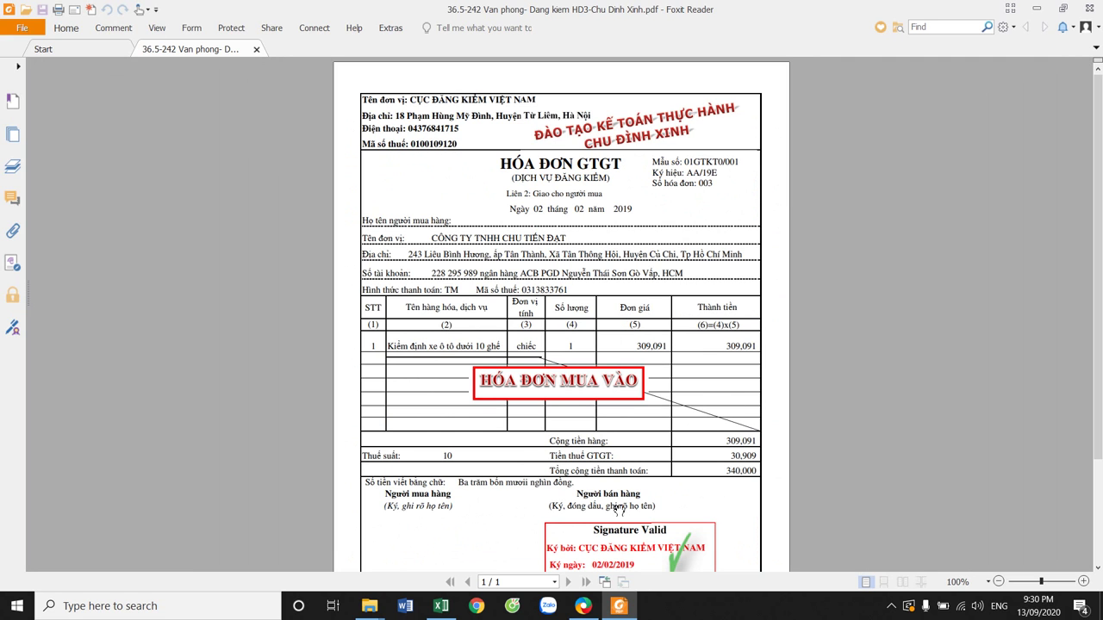
{"action": "left_click", "coordinate": [582, 607]}
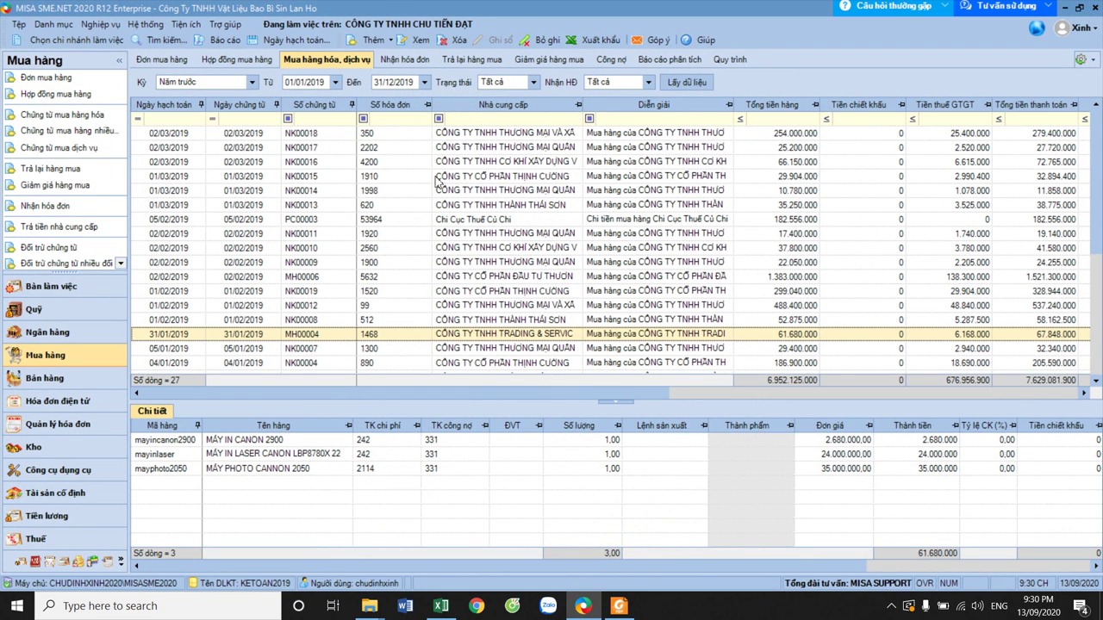
{"action": "left_click", "coordinate": [372, 41]}
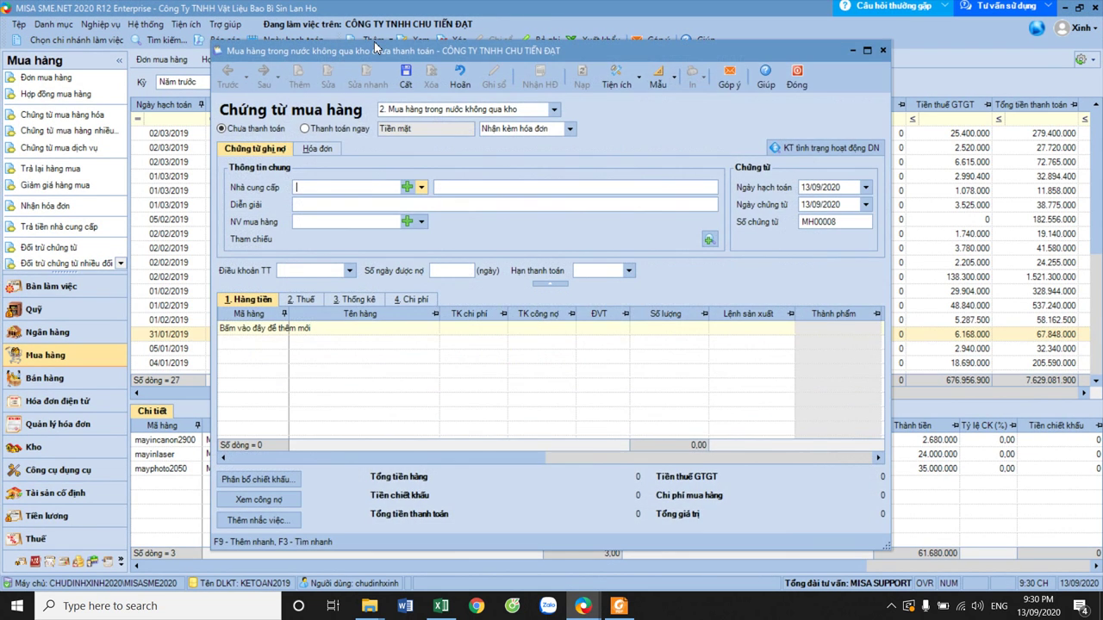
{"action": "left_click", "coordinate": [619, 606]}
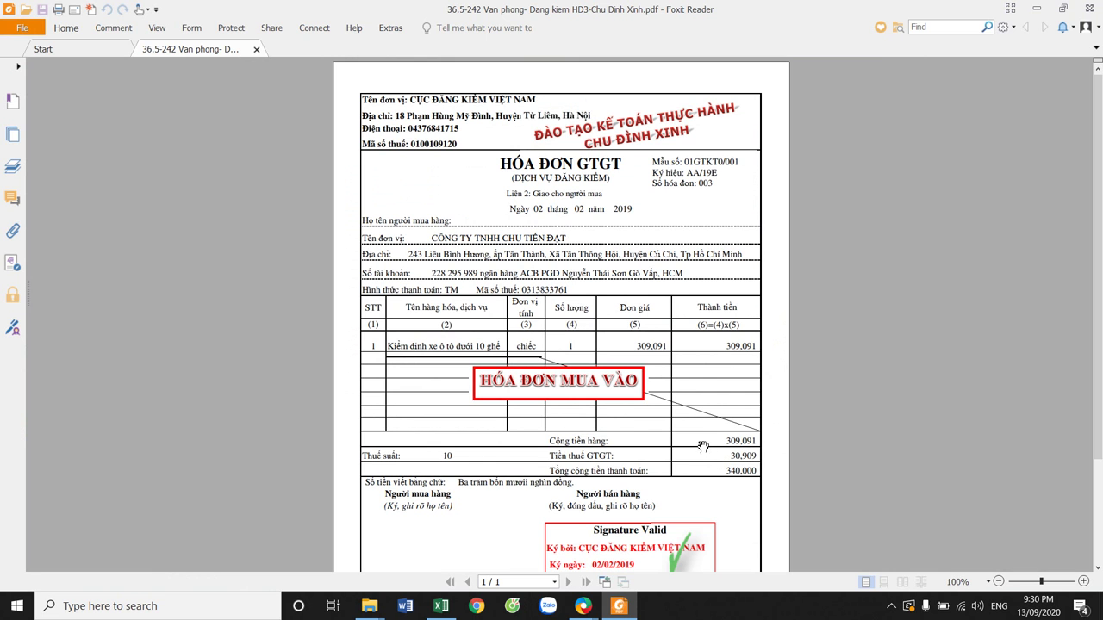
{"action": "mouse_move", "coordinate": [583, 605]}
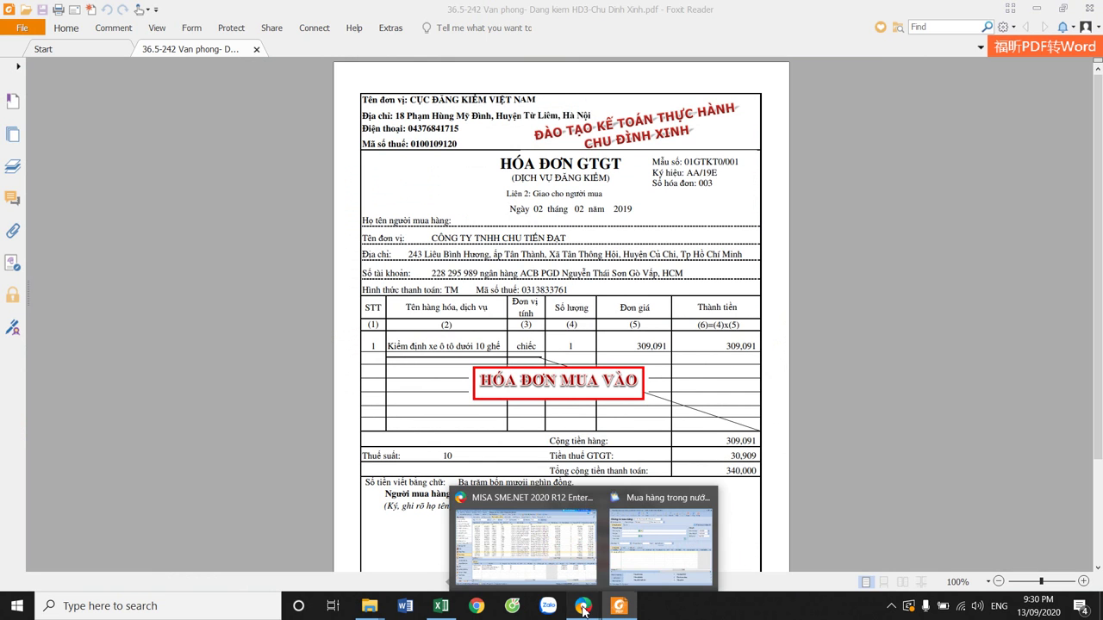
{"action": "left_click", "coordinate": [653, 556]}
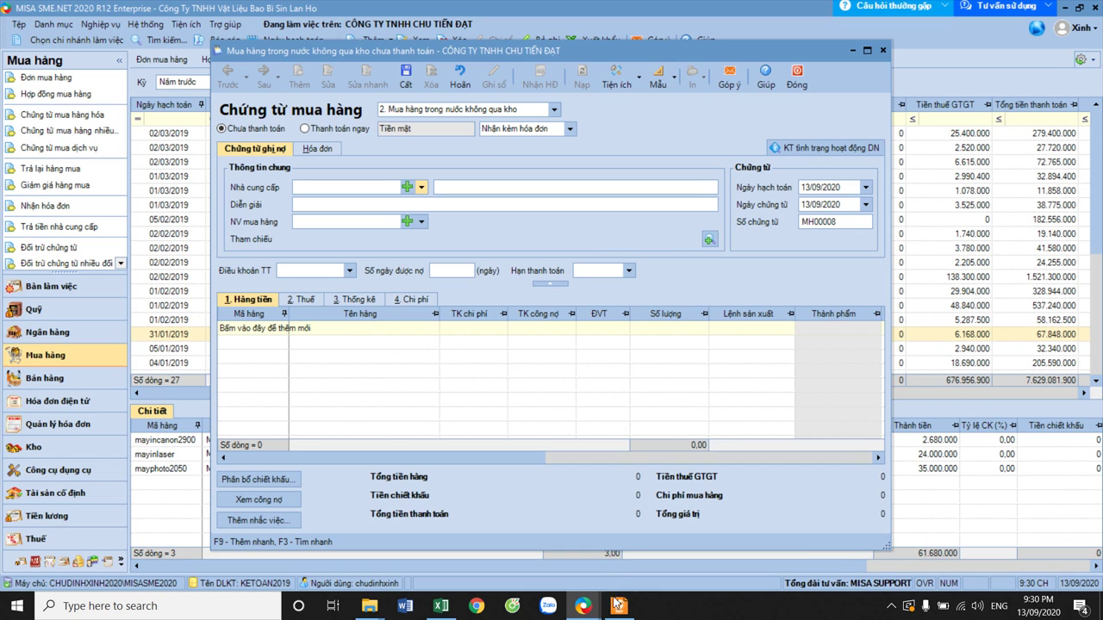
{"action": "left_click", "coordinate": [554, 110]}
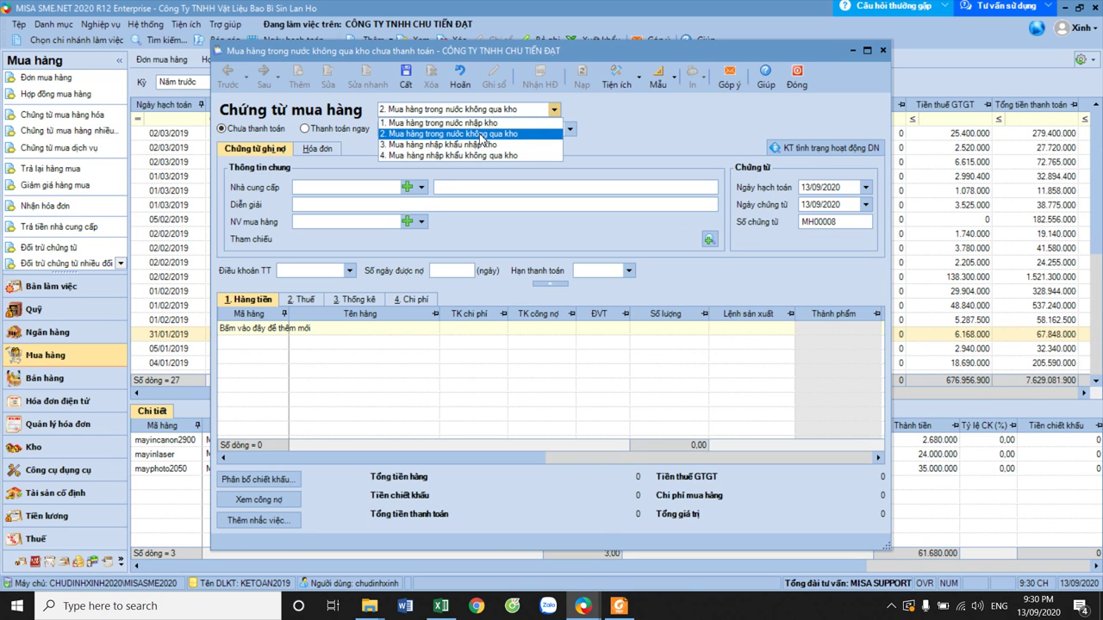
{"action": "left_click", "coordinate": [480, 135]}
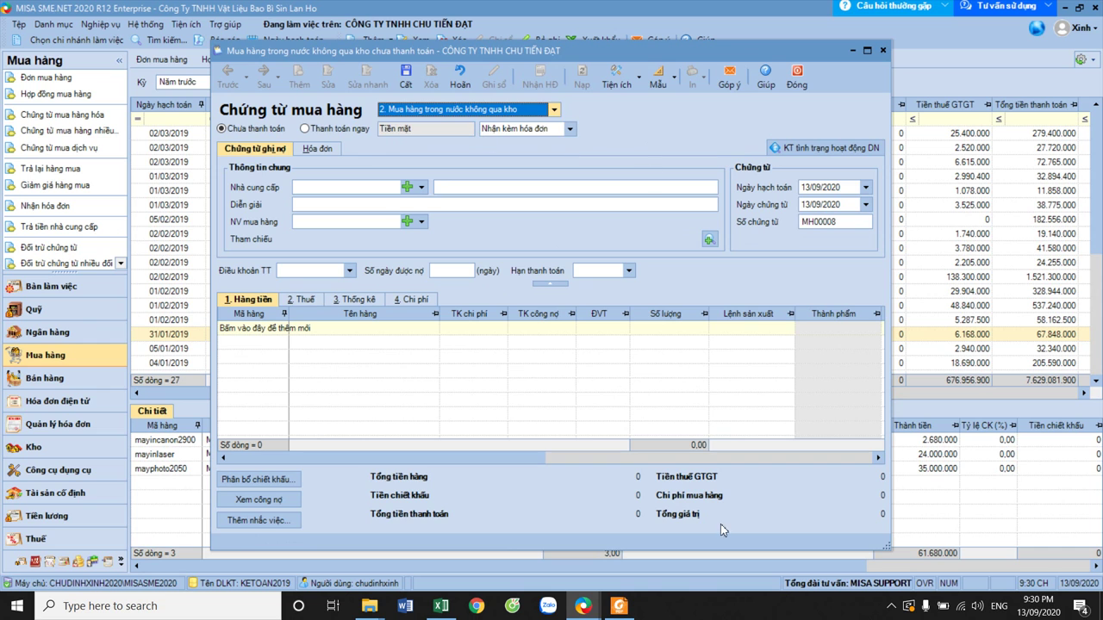
{"action": "left_click", "coordinate": [619, 606]}
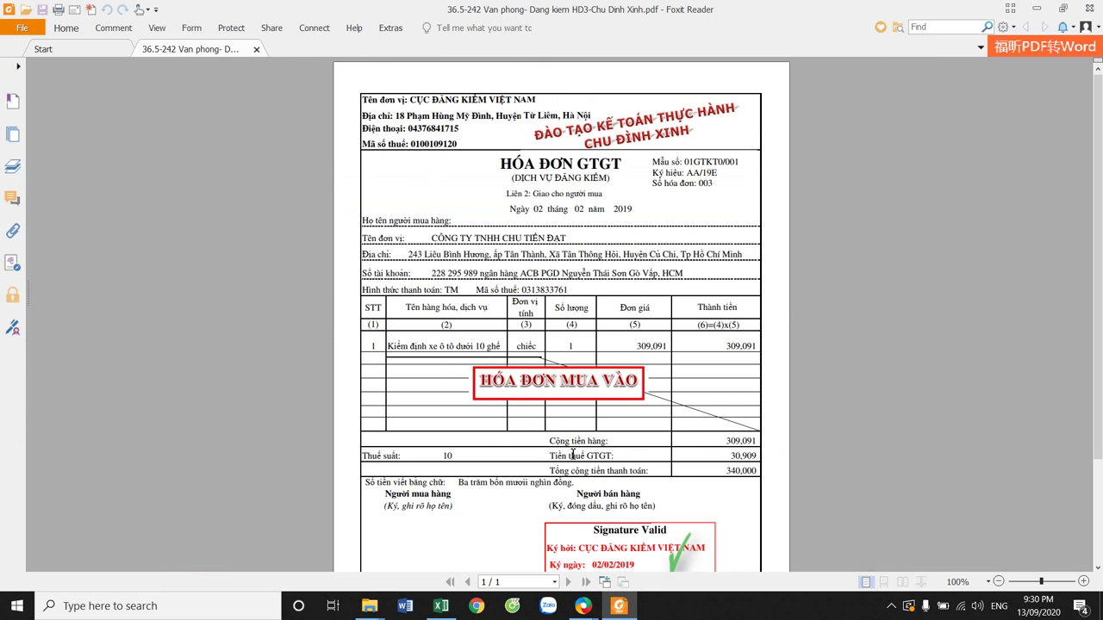
{"action": "mouse_move", "coordinate": [586, 605]}
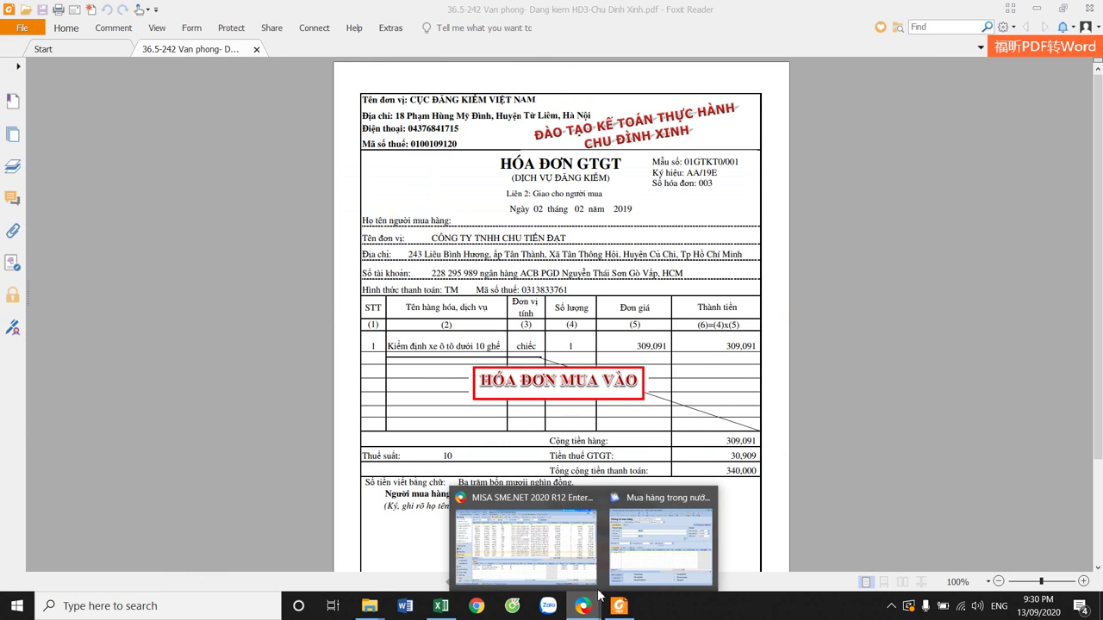
{"action": "left_click", "coordinate": [659, 538]}
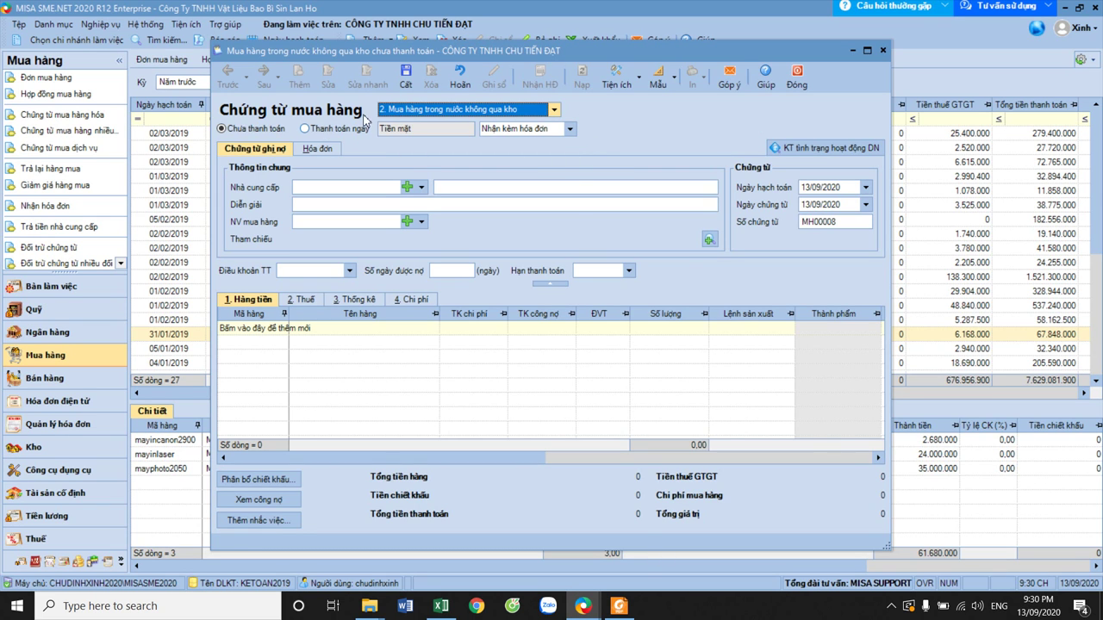
{"action": "left_click", "coordinate": [625, 608]}
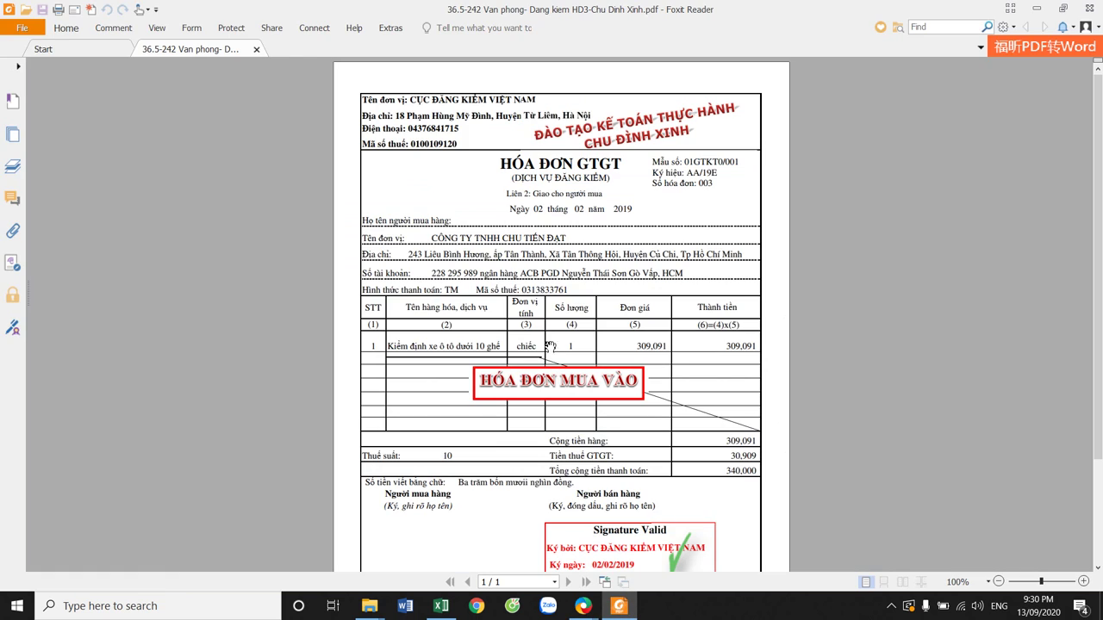
{"action": "mouse_move", "coordinate": [586, 607]}
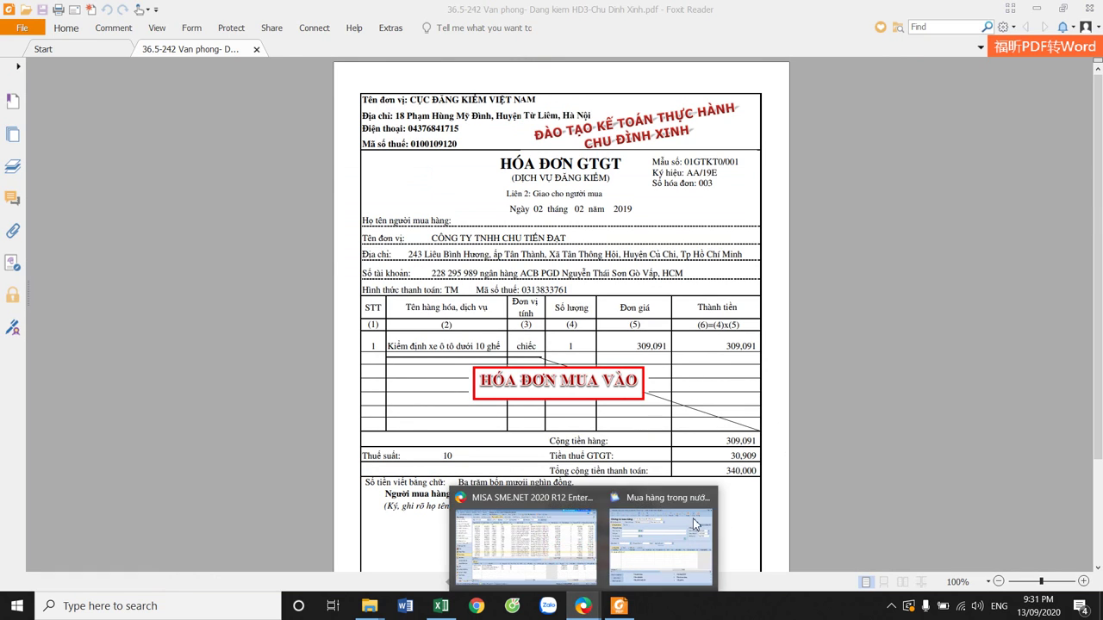
{"action": "left_click", "coordinate": [655, 535]}
{"action": "left_click", "coordinate": [799, 79]}
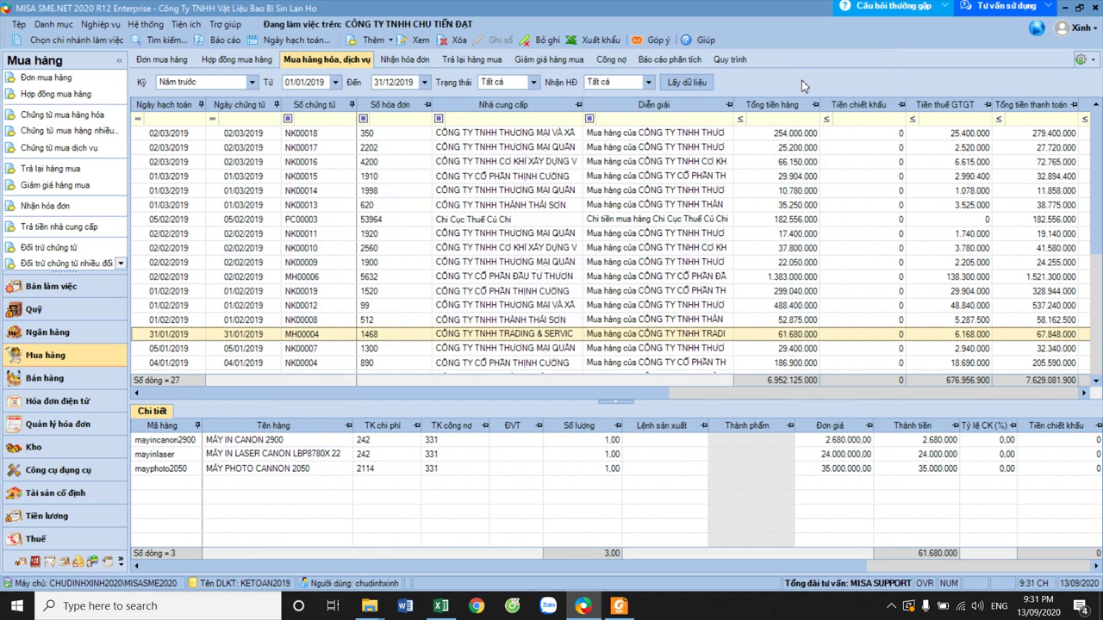
- Start a new cash payment voucher (Phiếu chi) in the Quỹ module and check the date on the inspection invoice
{"action": "left_click", "coordinate": [48, 312]}
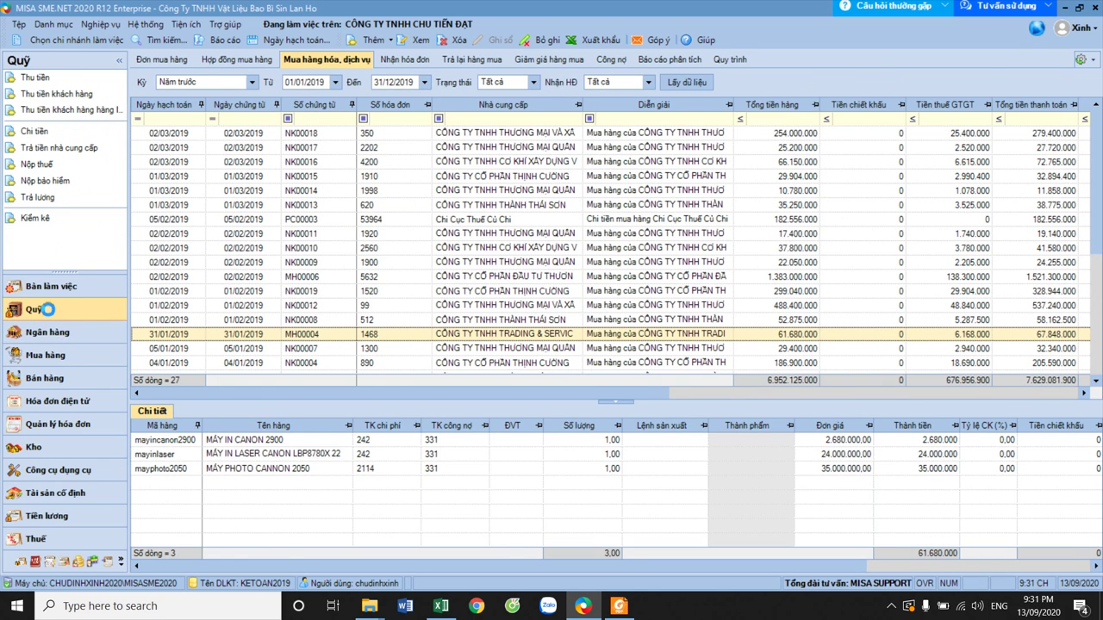
{"action": "left_click", "coordinate": [36, 131]}
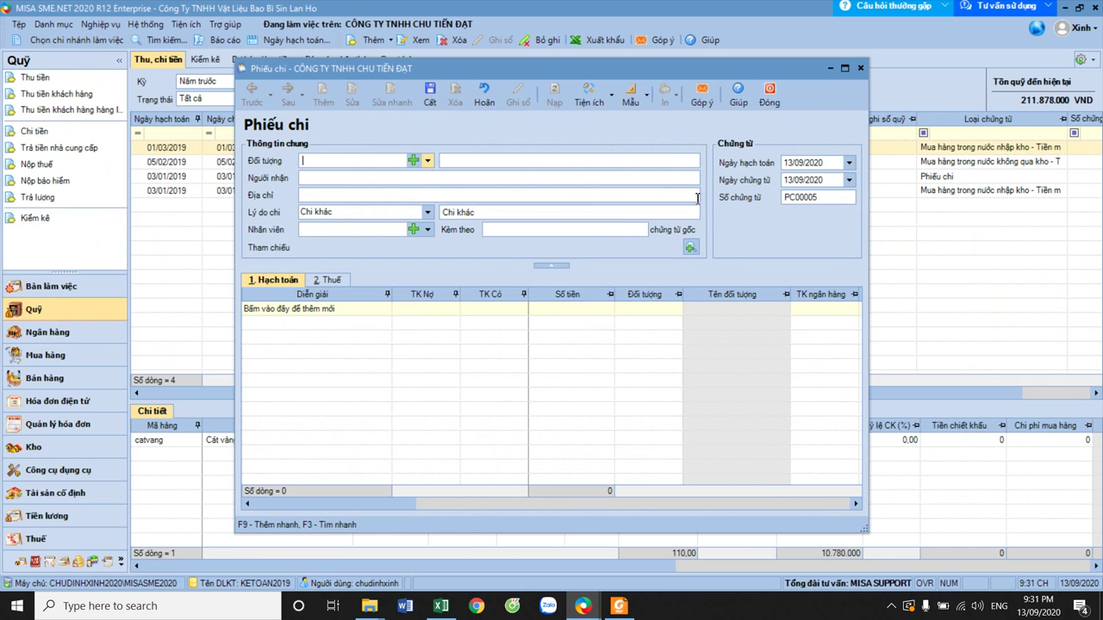
{"action": "mouse_move", "coordinate": [583, 607]}
{"action": "left_click", "coordinate": [634, 591]}
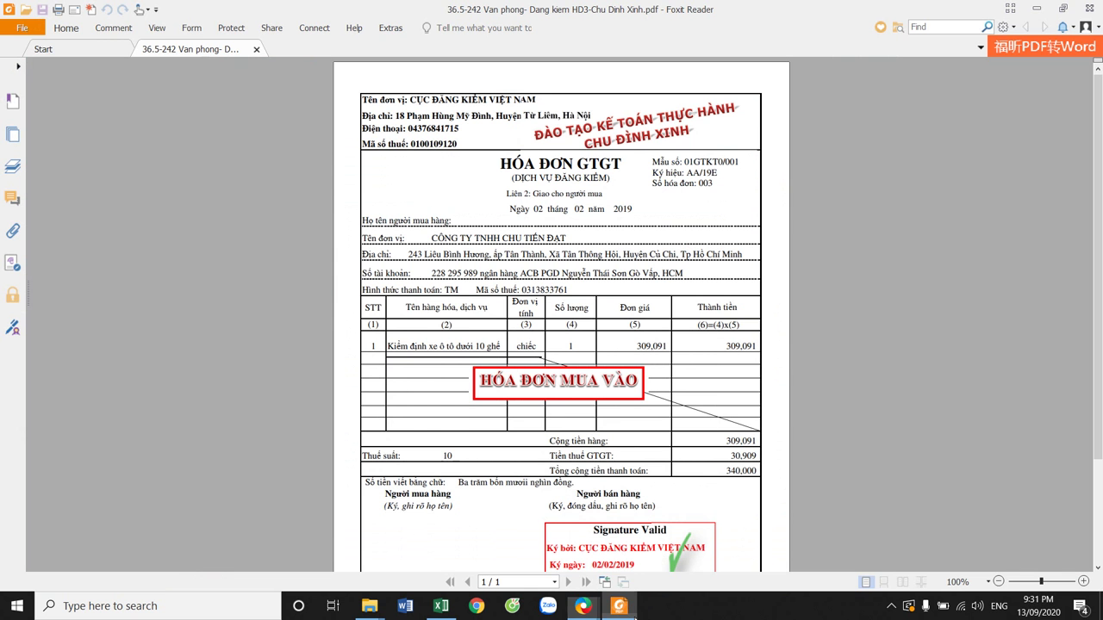
{"action": "key", "text": "alt+Tab"}
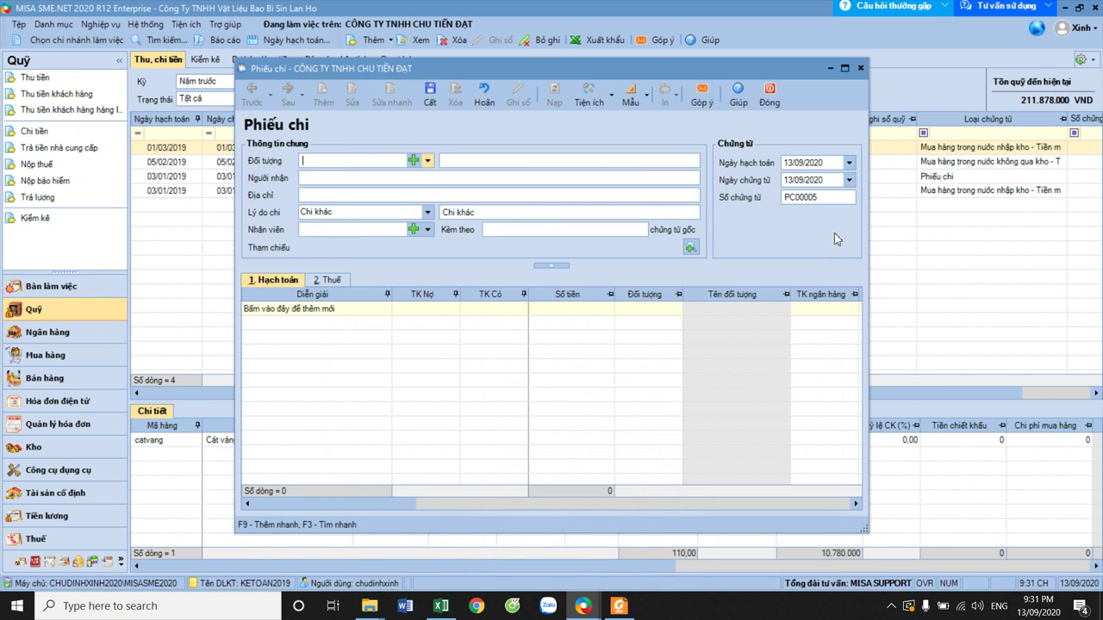
- Set the payment voucher's accounting date and document date to 02/02/2019
{"action": "left_click", "coordinate": [826, 162]}
{"action": "type", "text": "02"}
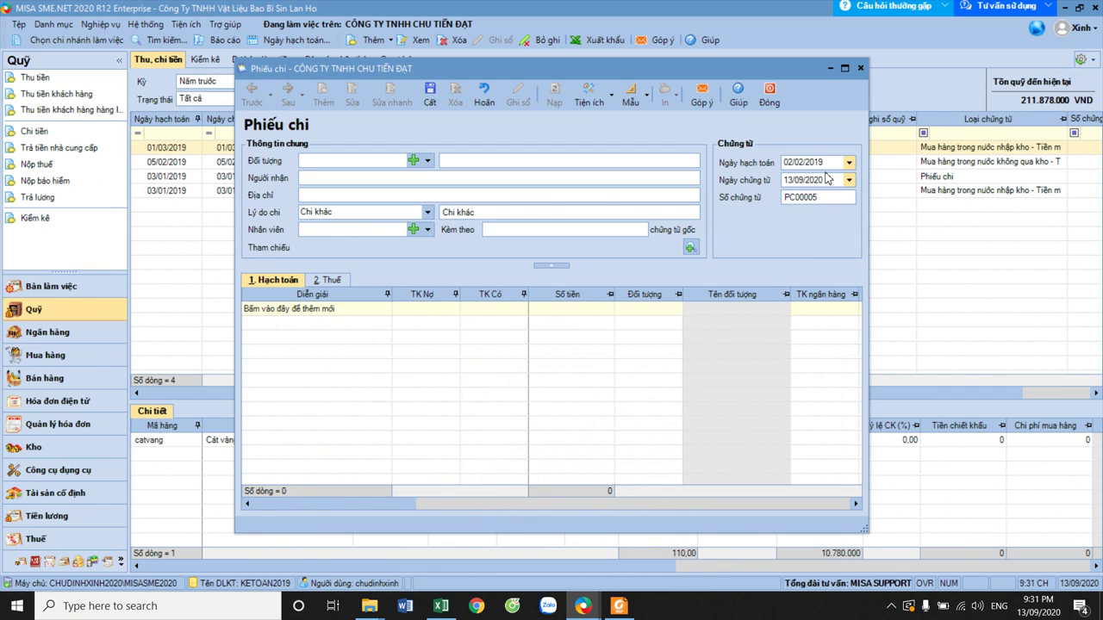
{"action": "key", "text": "Tab"}
{"action": "key", "text": "Tab"}
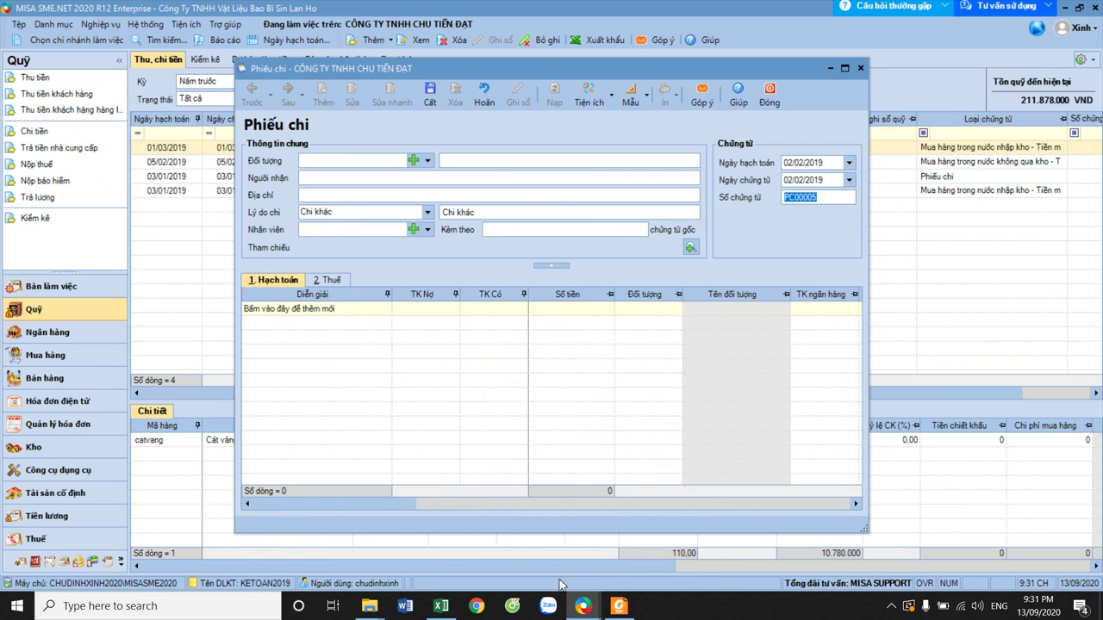
- Check the seller on the inspection invoice and choose CỤC ĐĂNG KIỂM VIỆT NAM as the payment voucher's Đối tượng
{"action": "left_click", "coordinate": [628, 607]}
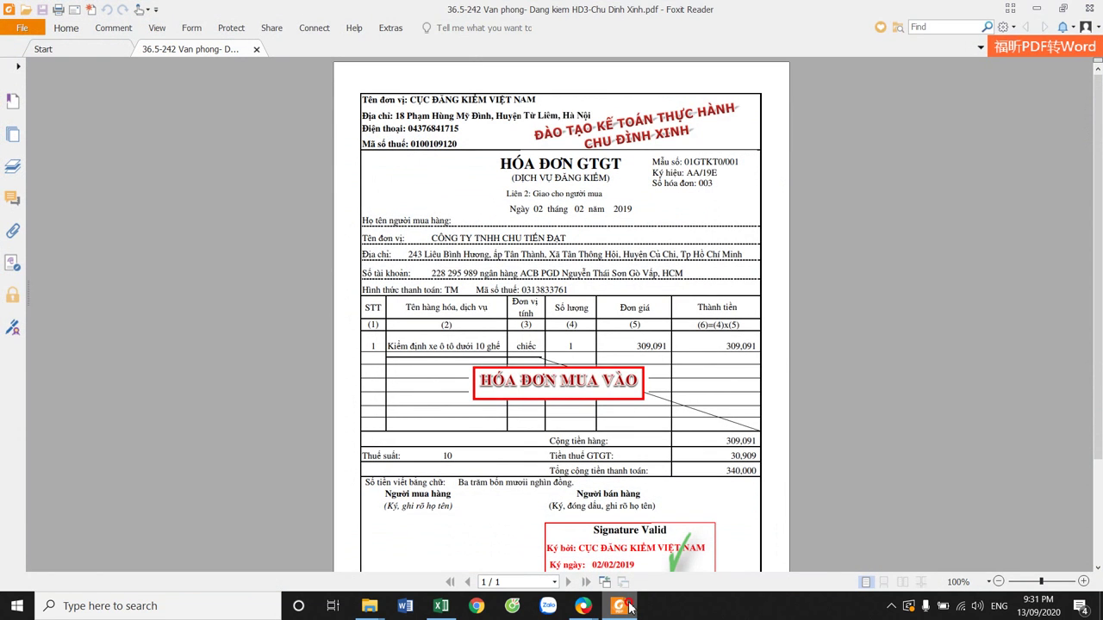
{"action": "left_click", "coordinate": [628, 607]}
{"action": "left_click", "coordinate": [428, 161]}
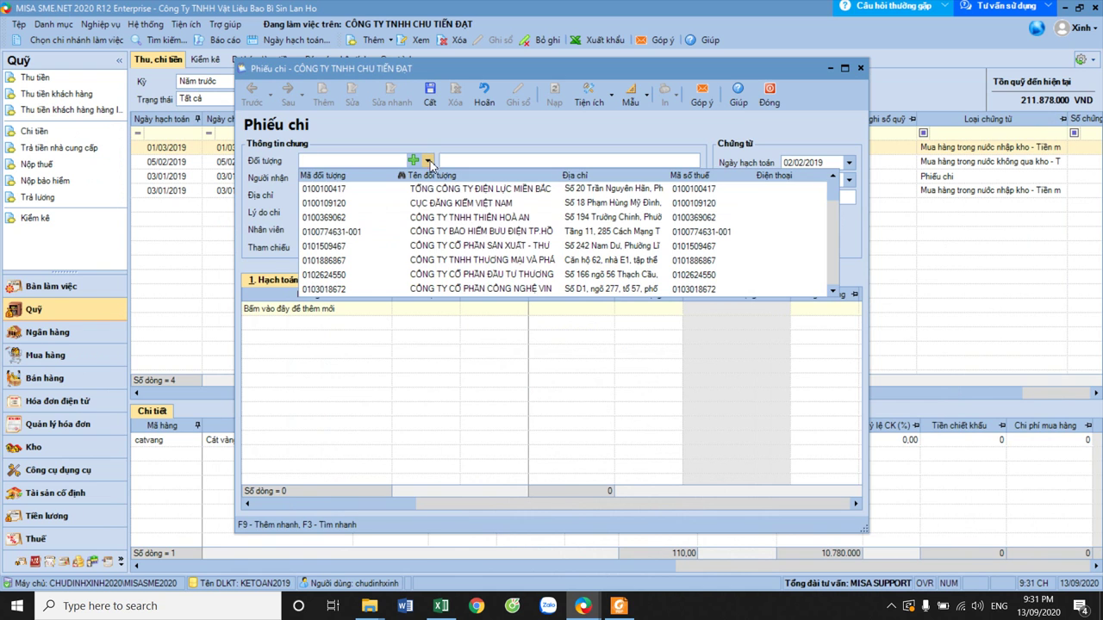
{"action": "scroll", "coordinate": [407, 222], "scroll_direction": "down", "scroll_amount": 2}
{"action": "scroll", "coordinate": [407, 222], "scroll_direction": "down", "scroll_amount": 3}
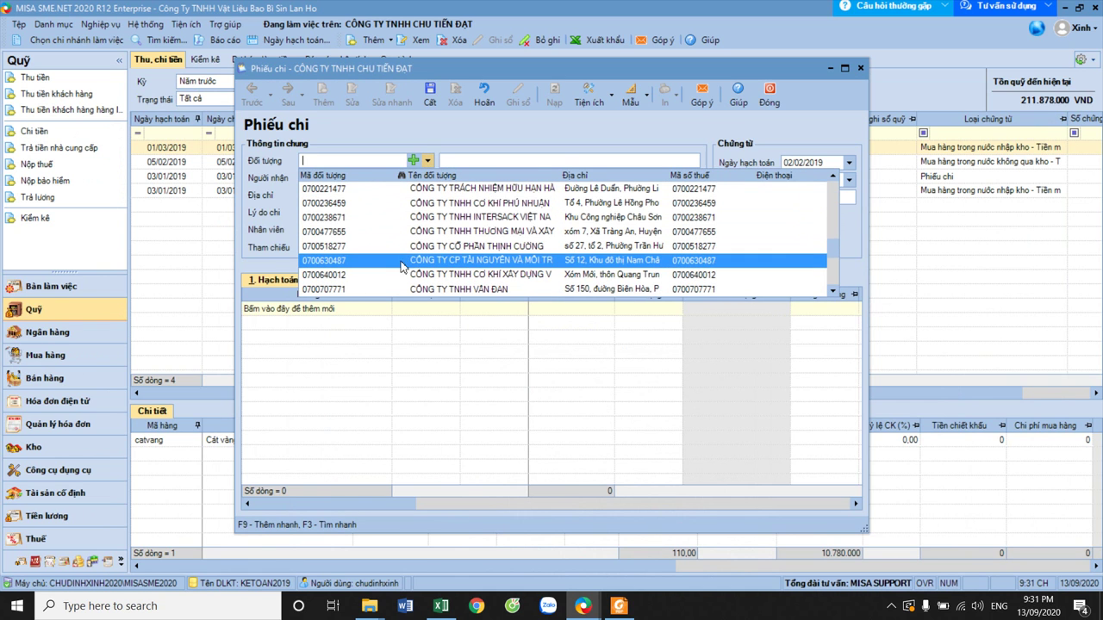
{"action": "scroll", "coordinate": [388, 275], "scroll_direction": "down", "scroll_amount": 1}
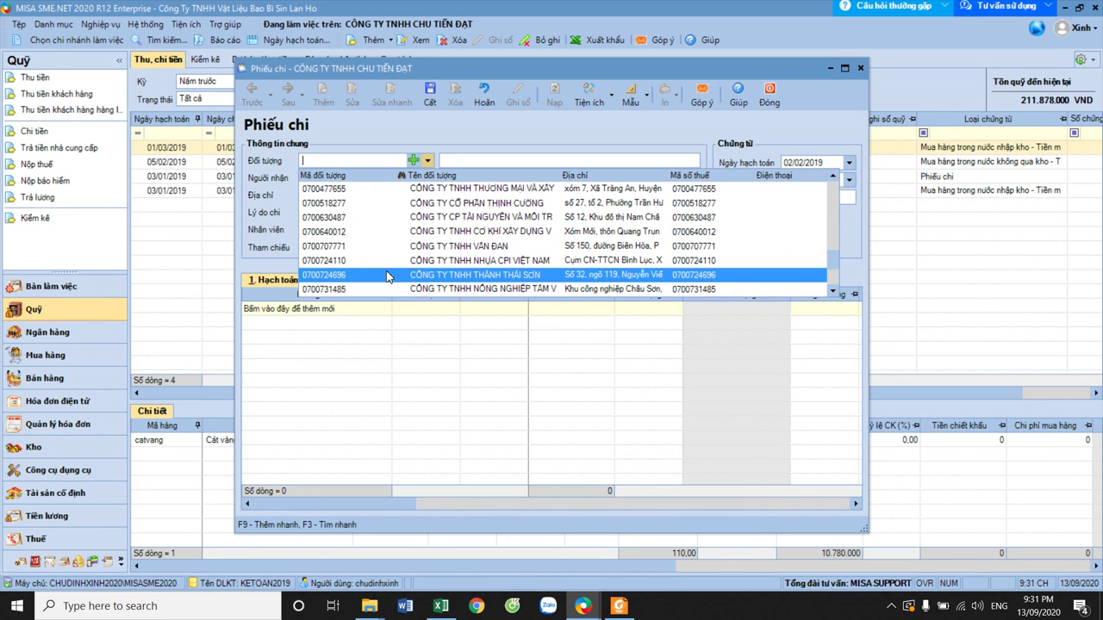
{"action": "scroll", "coordinate": [387, 276], "scroll_direction": "down", "scroll_amount": 3}
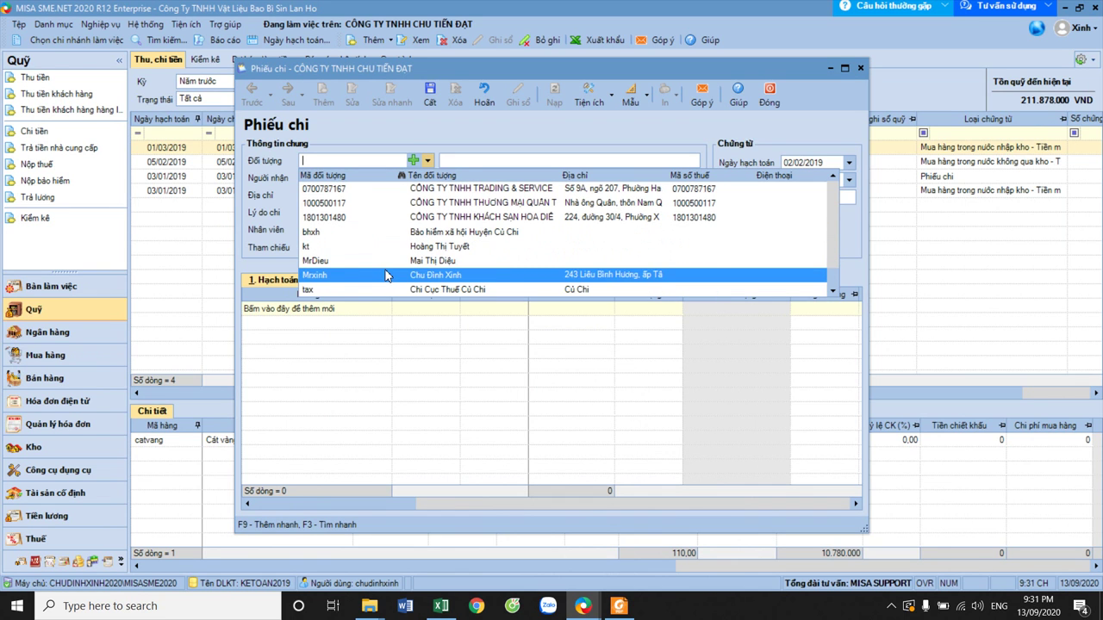
{"action": "scroll", "coordinate": [386, 276], "scroll_direction": "up", "scroll_amount": 1}
{"action": "scroll", "coordinate": [386, 276], "scroll_direction": "up", "scroll_amount": 2}
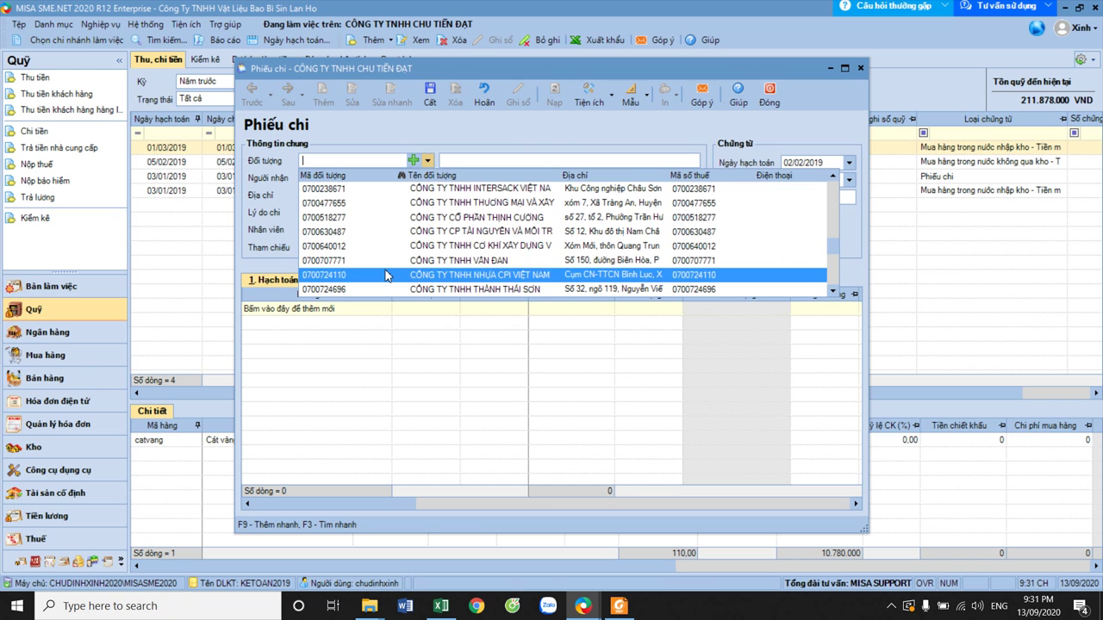
{"action": "scroll", "coordinate": [386, 276], "scroll_direction": "up", "scroll_amount": 5}
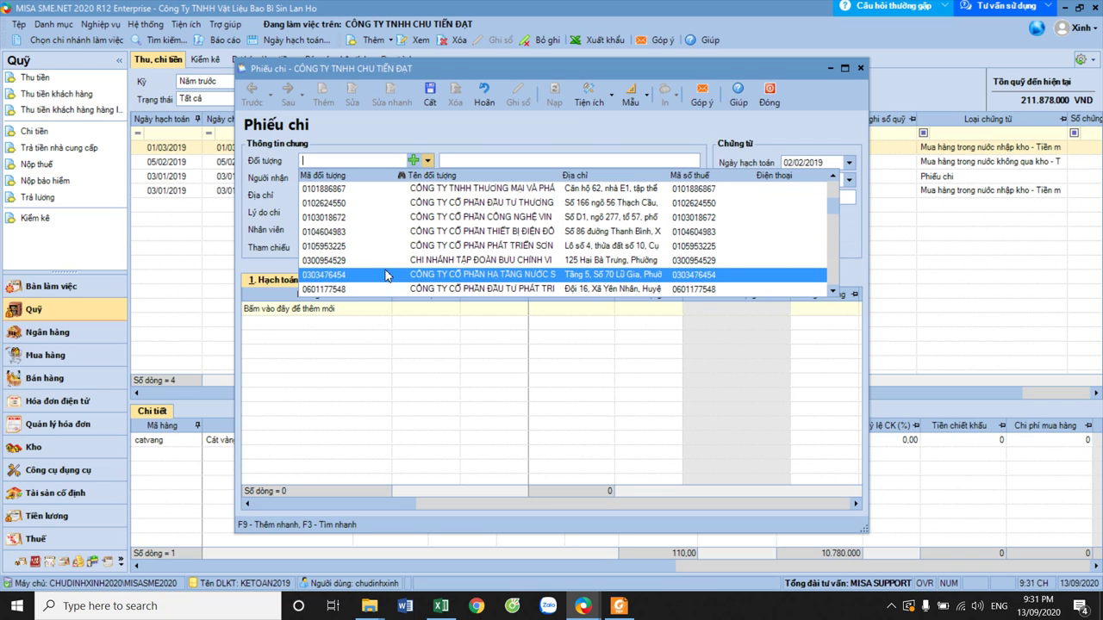
{"action": "scroll", "coordinate": [386, 275], "scroll_direction": "up", "scroll_amount": 2}
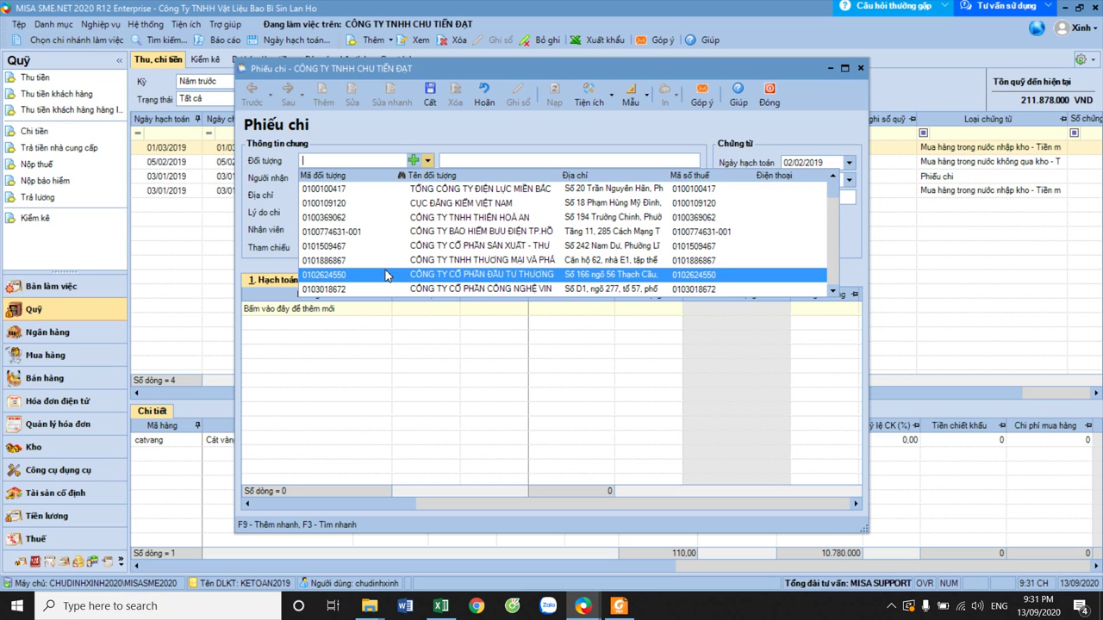
{"action": "left_click", "coordinate": [437, 204]}
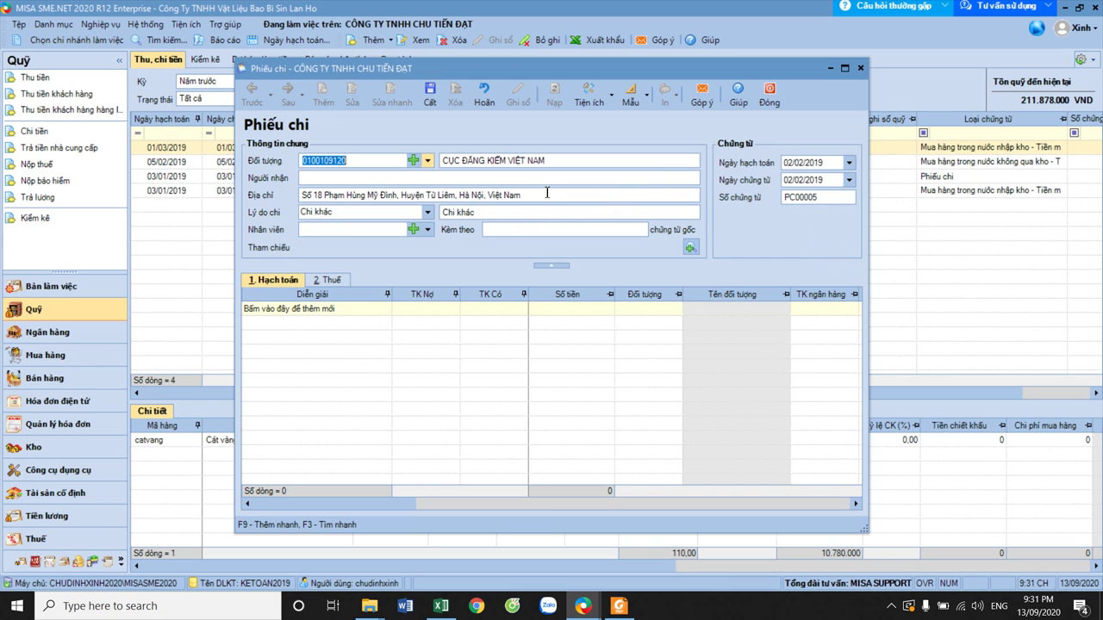
- Switch to Foxit Reader and highlight the seller's tax code on inspection invoice 003 to verify the chosen Đối tượng
{"action": "left_click", "coordinate": [618, 605]}
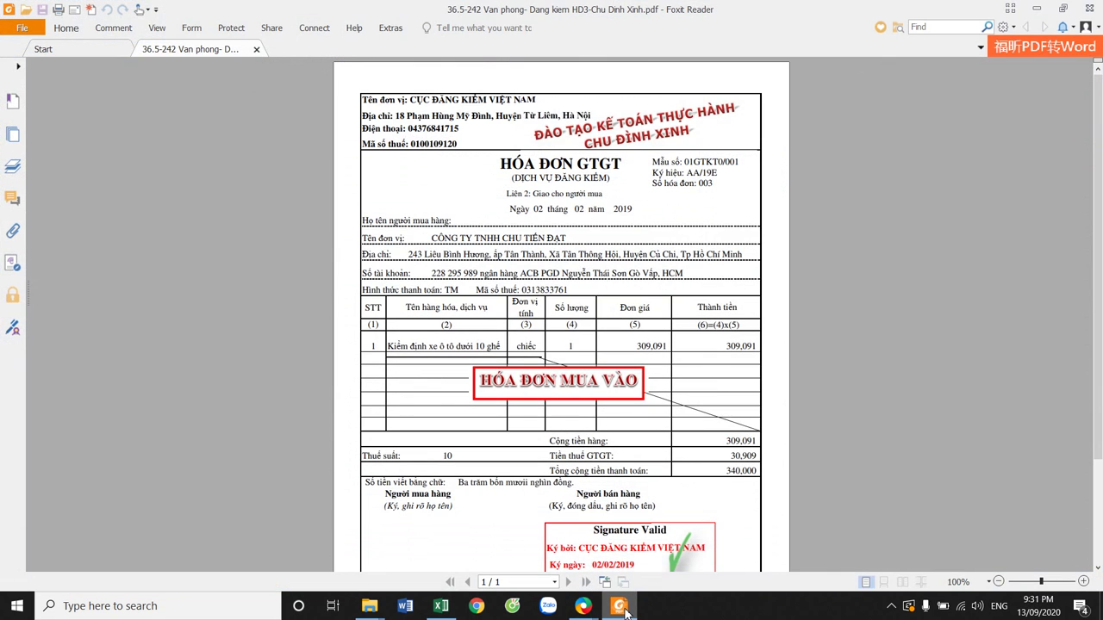
{"action": "mouse_move", "coordinate": [410, 128]}
{"action": "left_mouse_down"}
{"action": "mouse_move", "coordinate": [461, 129]}
{"action": "mouse_move", "coordinate": [457, 144]}
{"action": "mouse_move", "coordinate": [409, 144]}
{"action": "left_mouse_up"}
{"action": "left_click", "coordinate": [456, 143]}
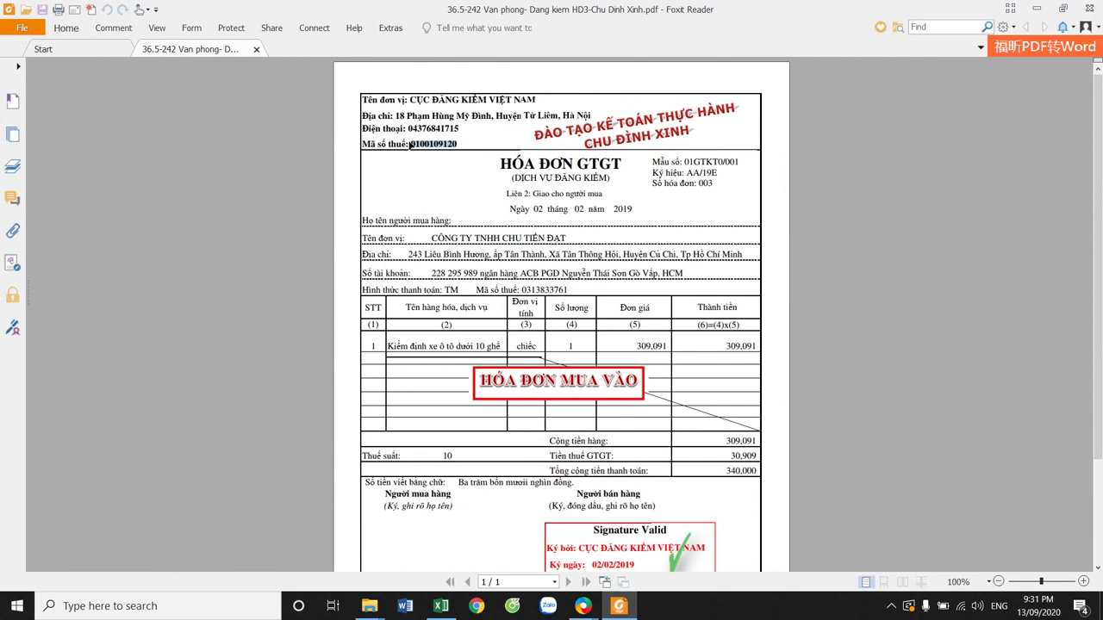
- Select the voucher's Lý do chi description, and highlight the item "Kiểm định xe ô tô dưới 10 ghế" on the inspection invoice in Foxit Reader
{"action": "mouse_move", "coordinate": [582, 603]}
{"action": "left_click", "coordinate": [659, 508]}
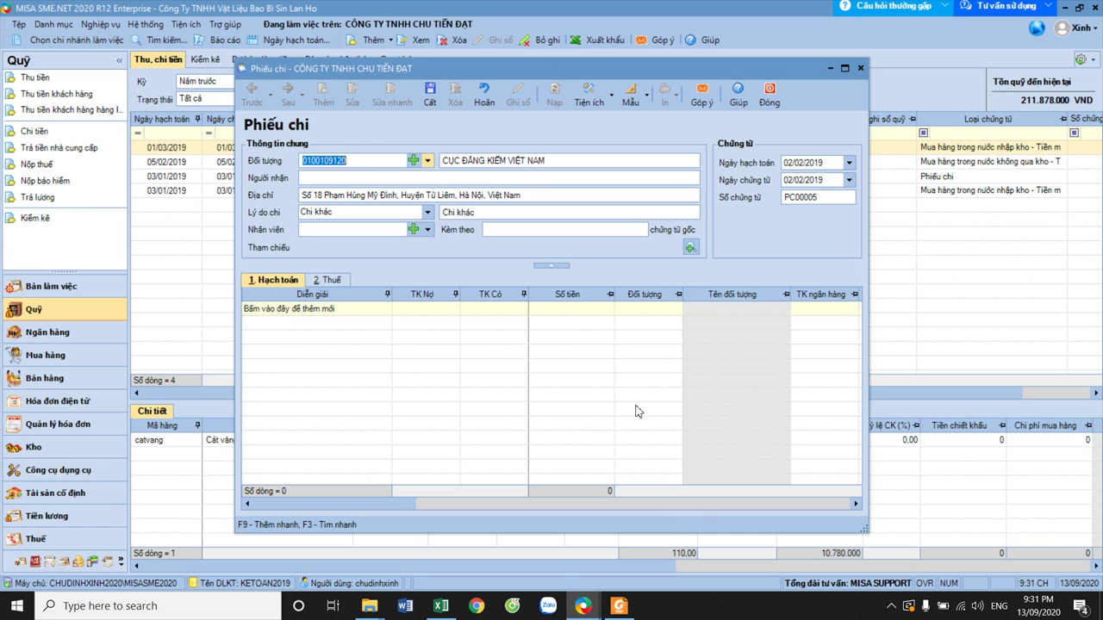
{"action": "left_click", "coordinate": [483, 216]}
{"action": "left_click", "coordinate": [618, 606]}
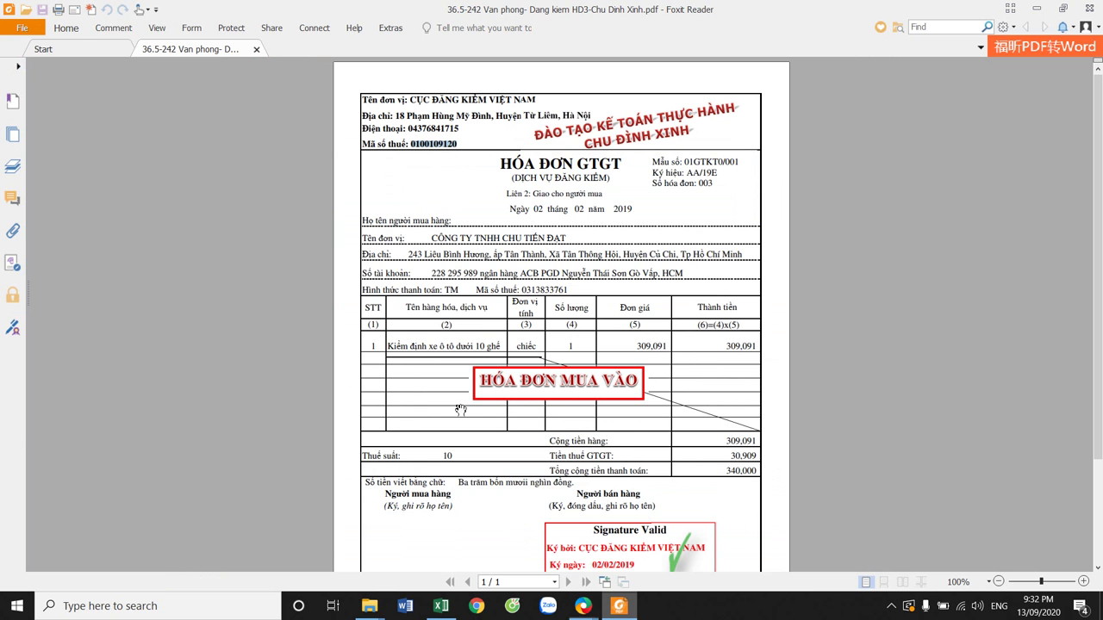
{"action": "left_click_drag", "start_coordinate": [391, 348], "coordinate": [502, 348]}
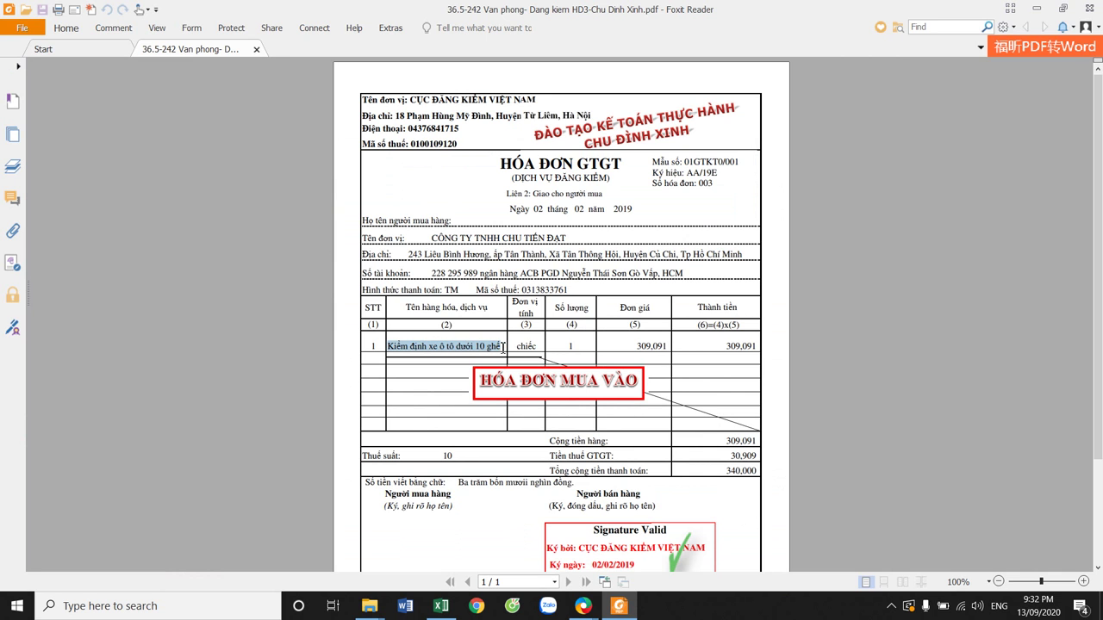
{"action": "mouse_move", "coordinate": [583, 606]}
{"action": "left_click", "coordinate": [661, 536]}
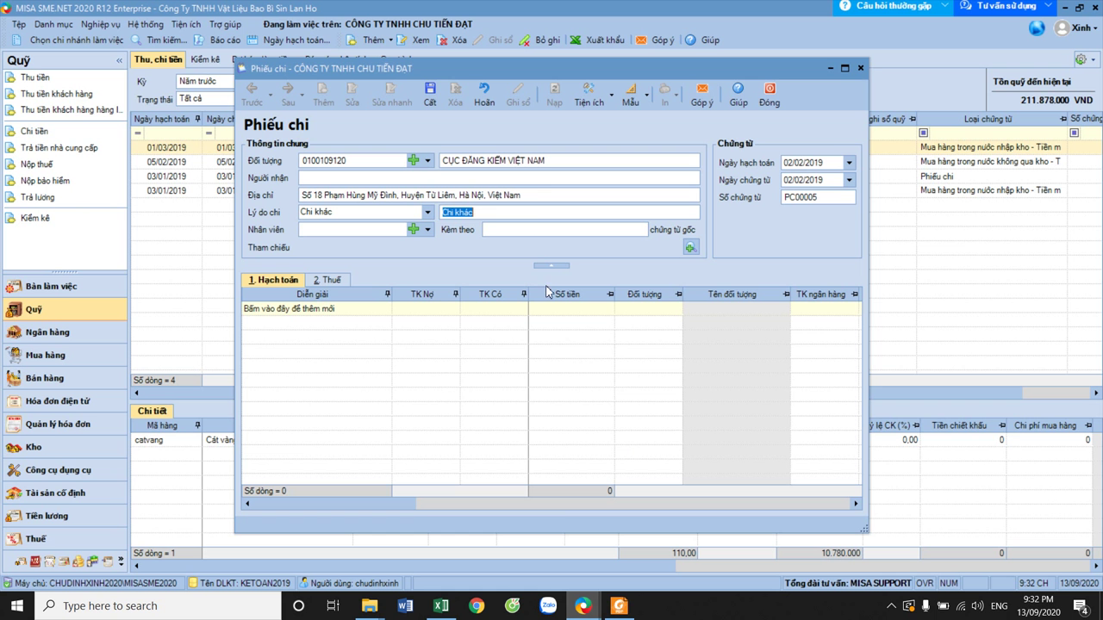
{"action": "key", "text": "BackSpace"}
{"action": "left_click", "coordinate": [494, 193]}
{"action": "left_click", "coordinate": [485, 212]}
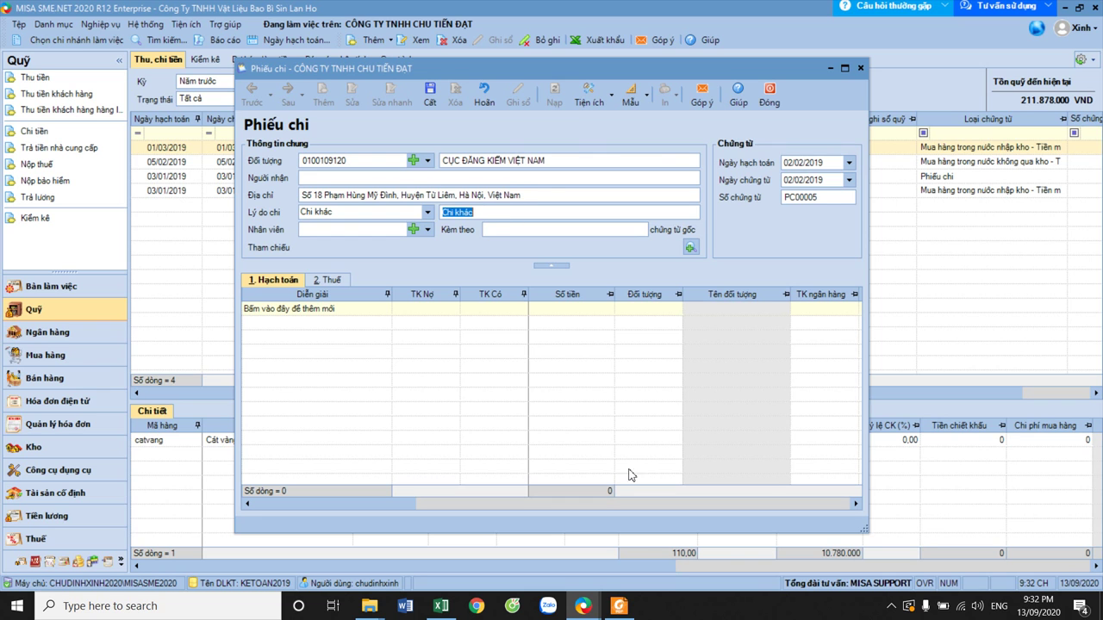
- Copy the highlighted item text from the invoice and paste it over the voucher's Lý do chi description in MISA SME.NET
{"action": "left_click", "coordinate": [619, 606]}
{"action": "right_click", "coordinate": [495, 348]}
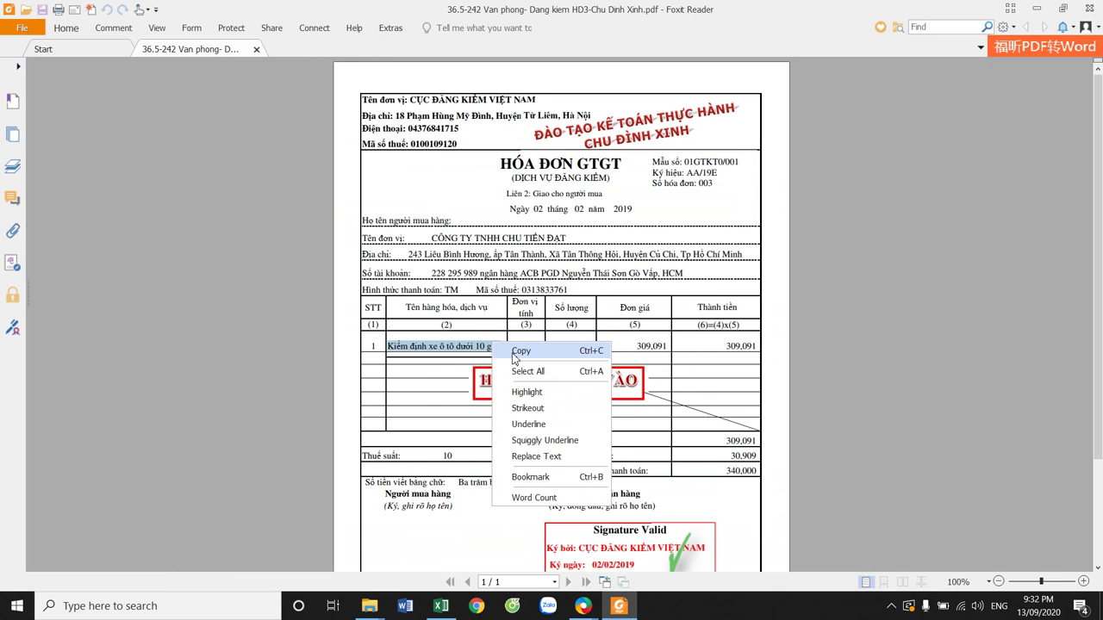
{"action": "left_click", "coordinate": [516, 355]}
{"action": "mouse_move", "coordinate": [596, 613]}
{"action": "left_click", "coordinate": [654, 543]}
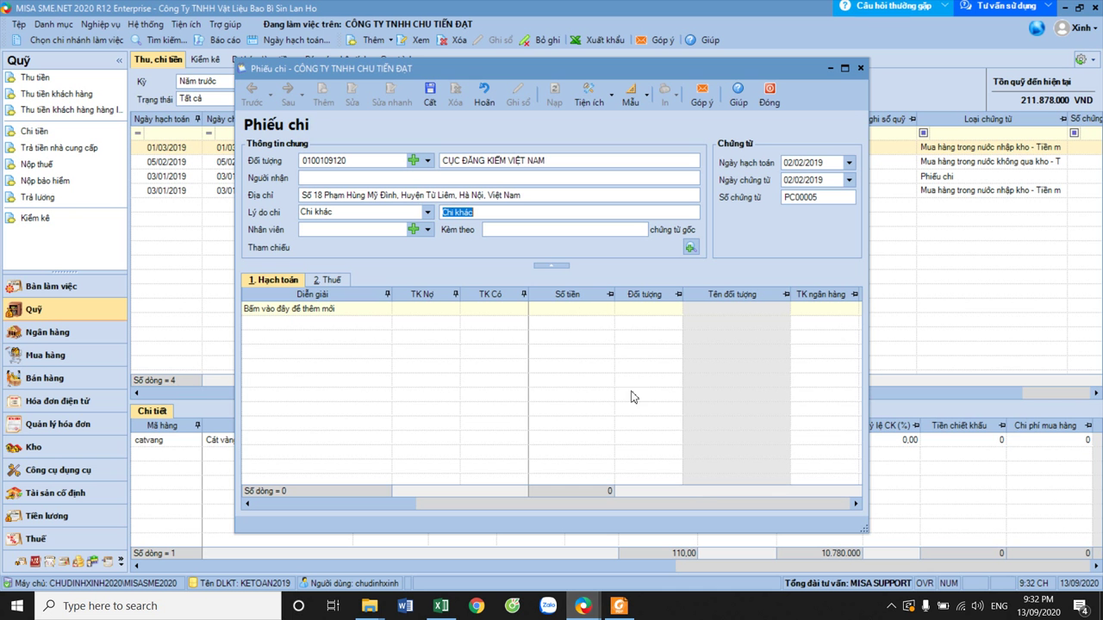
{"action": "key", "text": "ctrl+v"}
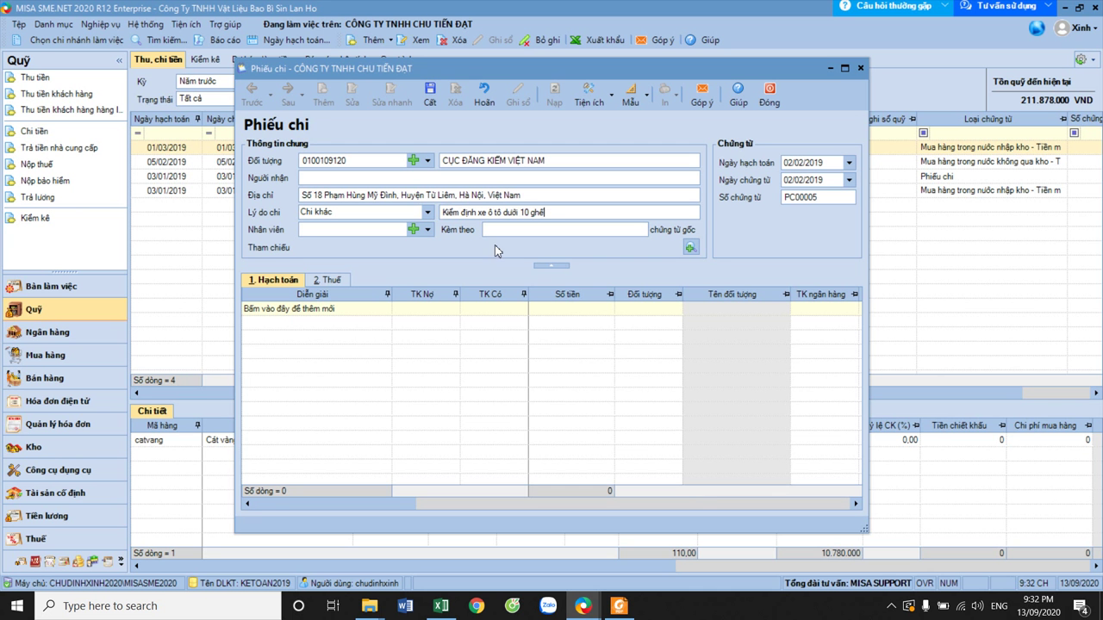
- Choose the employee with code kt as the payment voucher's Nhân viên
{"action": "left_click", "coordinate": [552, 195]}
{"action": "left_click", "coordinate": [448, 211]}
{"action": "left_click", "coordinate": [447, 211]}
{"action": "left_click", "coordinate": [428, 229]}
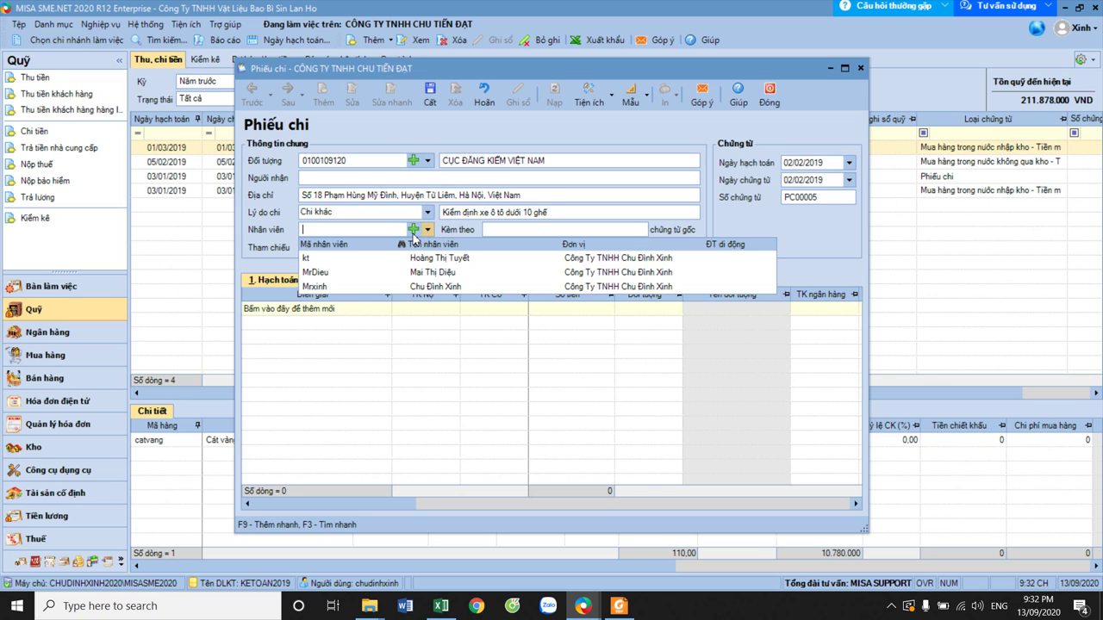
{"action": "left_click", "coordinate": [353, 264]}
- Add an accounting line to the payment voucher and set its debit account (TK Nợ) to 242
{"action": "left_click", "coordinate": [328, 312]}
{"action": "left_click", "coordinate": [398, 310]}
{"action": "type", "text": "242"}
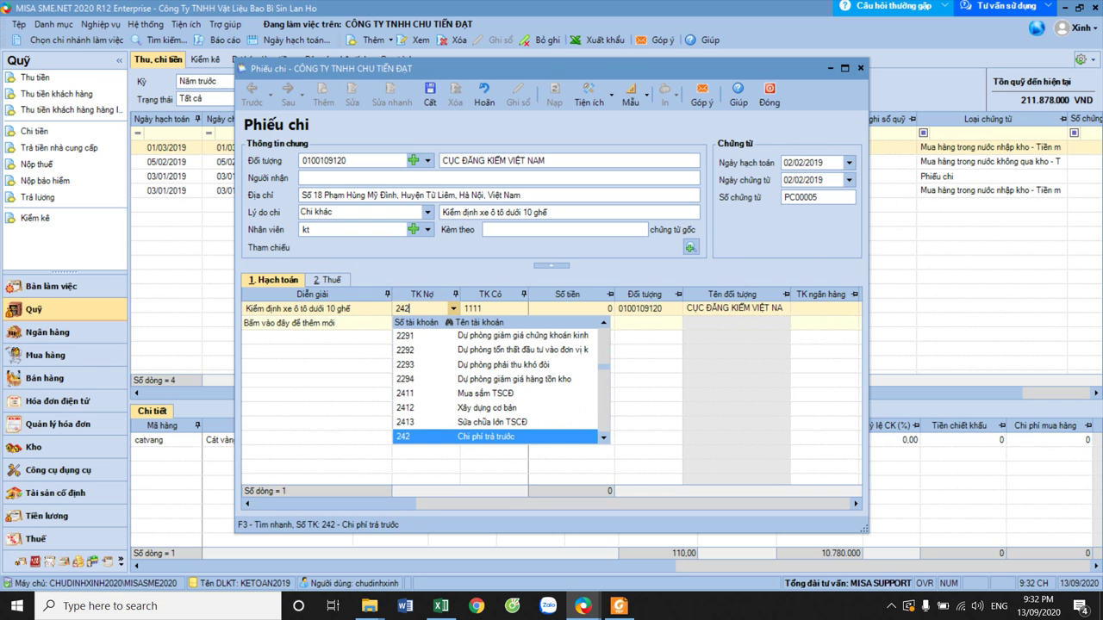
{"action": "left_click", "coordinate": [608, 314]}
{"action": "left_click", "coordinate": [635, 311]}
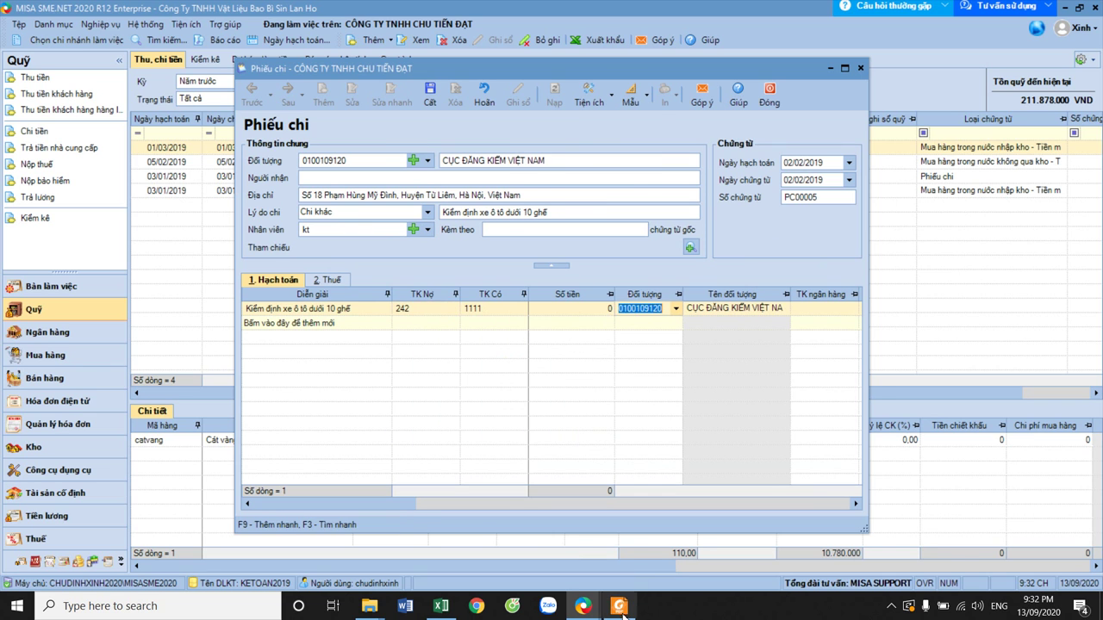
- Check the pre-tax amount on the inspection invoice and set the accounting line's Số tiền to 309.091
{"action": "left_click", "coordinate": [619, 605]}
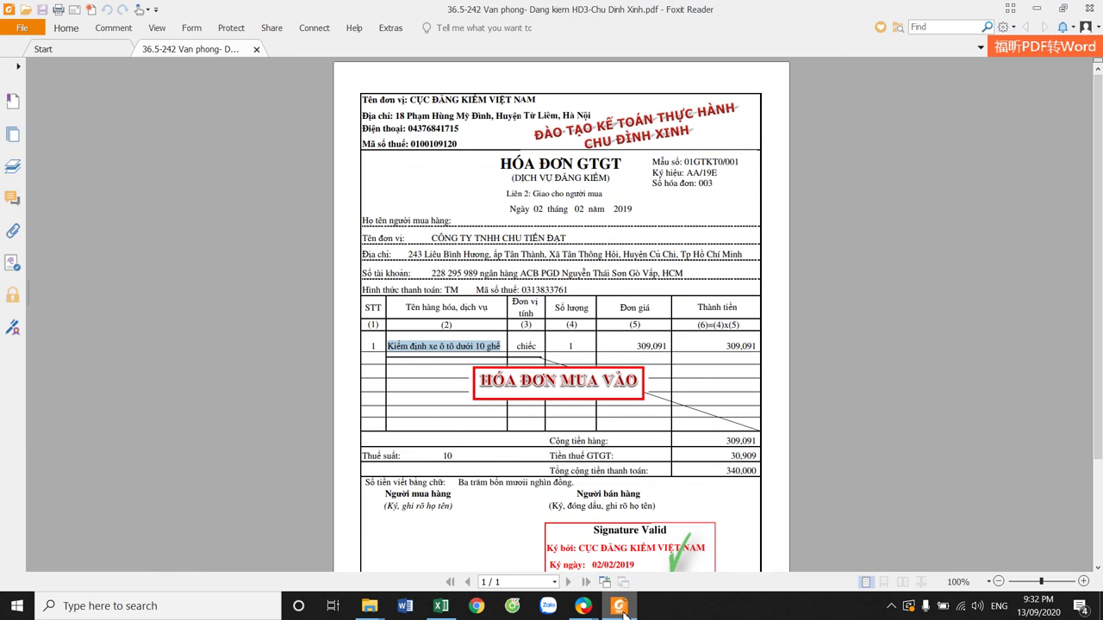
{"action": "left_click", "coordinate": [620, 606]}
{"action": "left_click", "coordinate": [605, 308]}
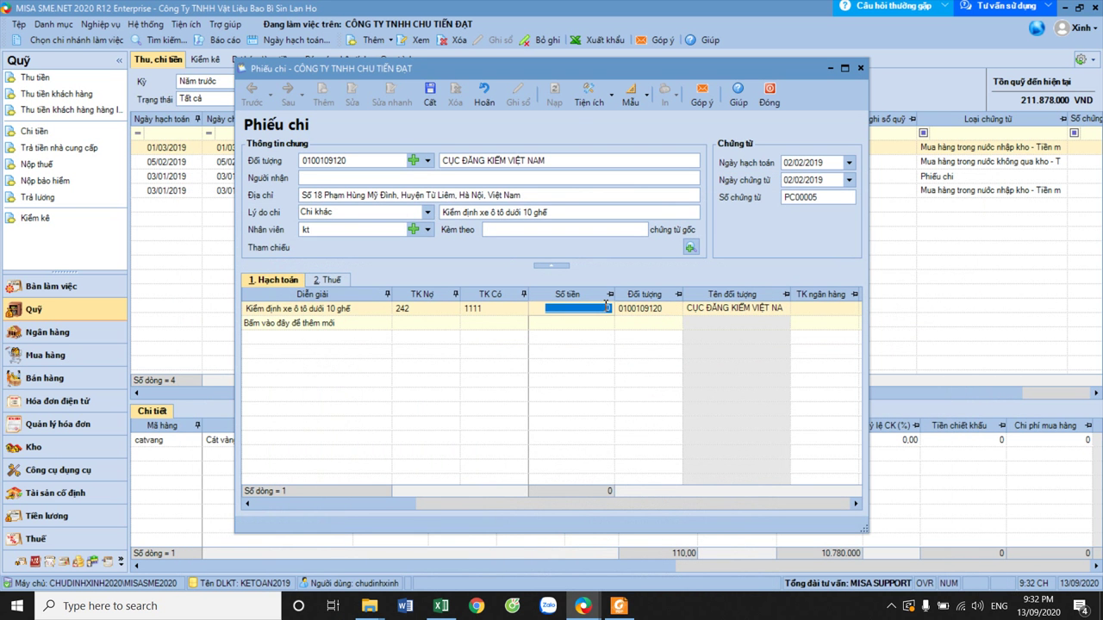
{"action": "type", "text": "309.091"}
{"action": "left_click", "coordinate": [635, 312]}
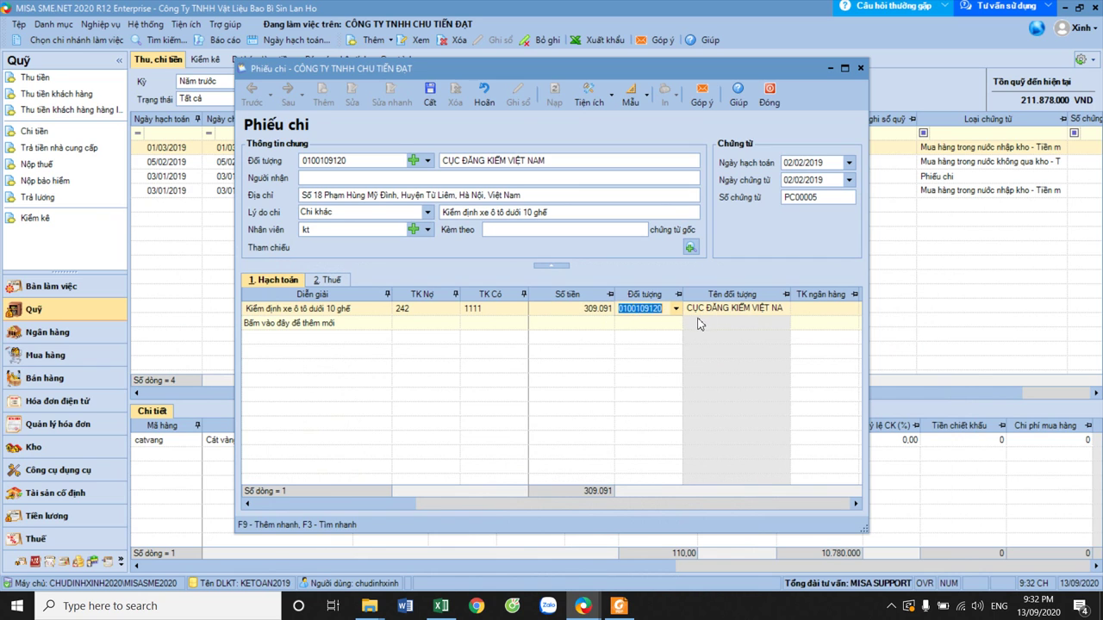
{"action": "left_click", "coordinate": [713, 312]}
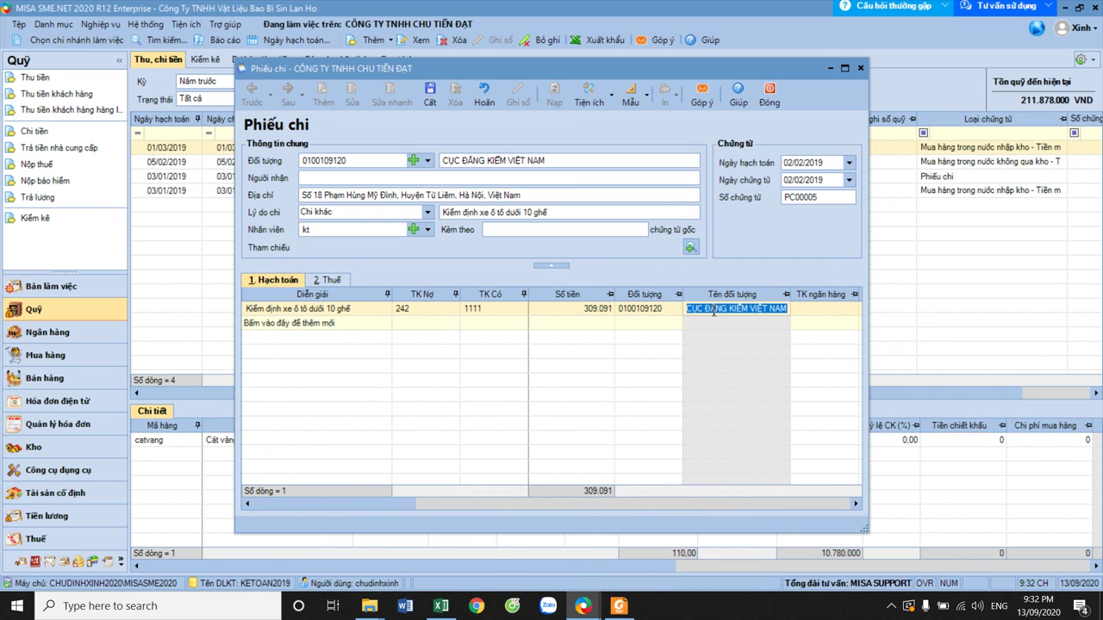
- Add a VAT line to the voucher's Thuế details and set its % thuế GTGT to 10%
{"action": "left_click", "coordinate": [341, 283]}
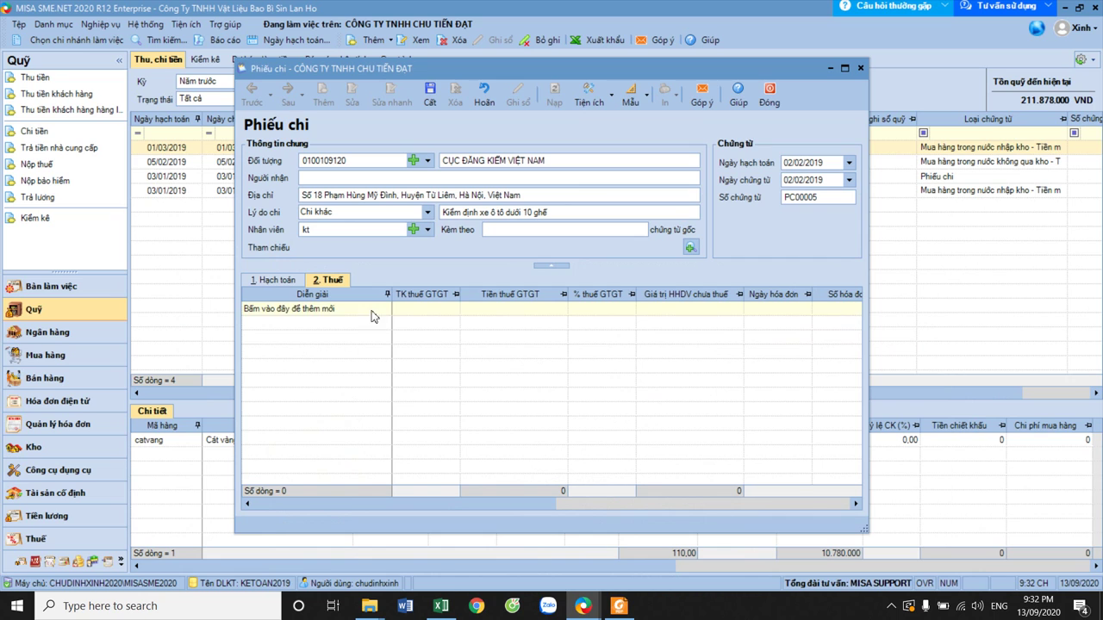
{"action": "left_click", "coordinate": [375, 312]}
{"action": "left_click", "coordinate": [541, 307]}
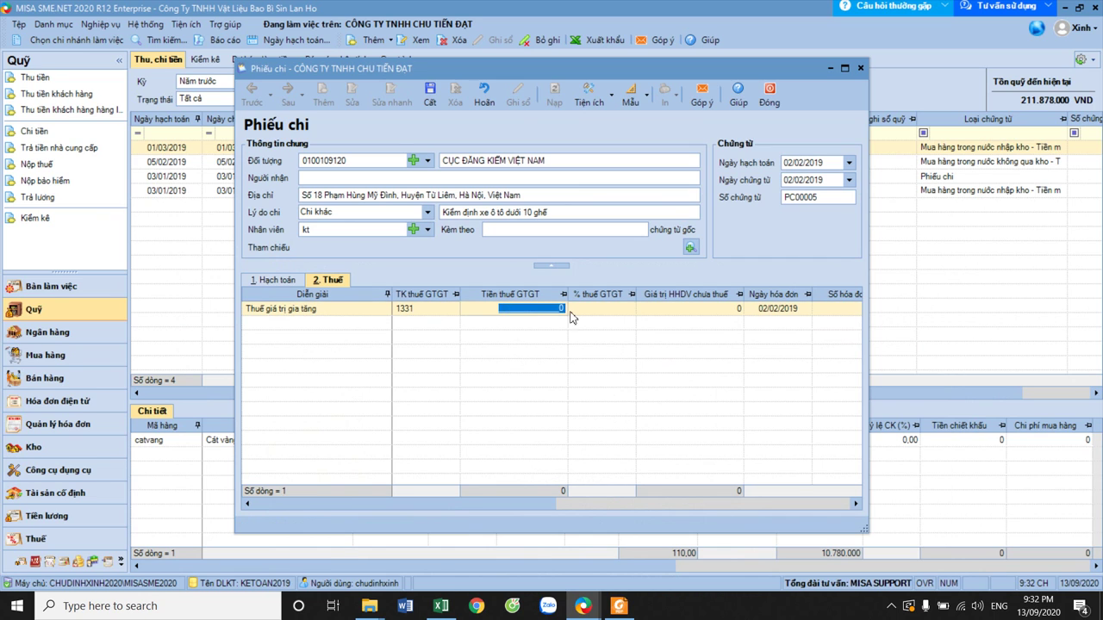
{"action": "left_click", "coordinate": [630, 309]}
{"action": "left_click", "coordinate": [594, 349]}
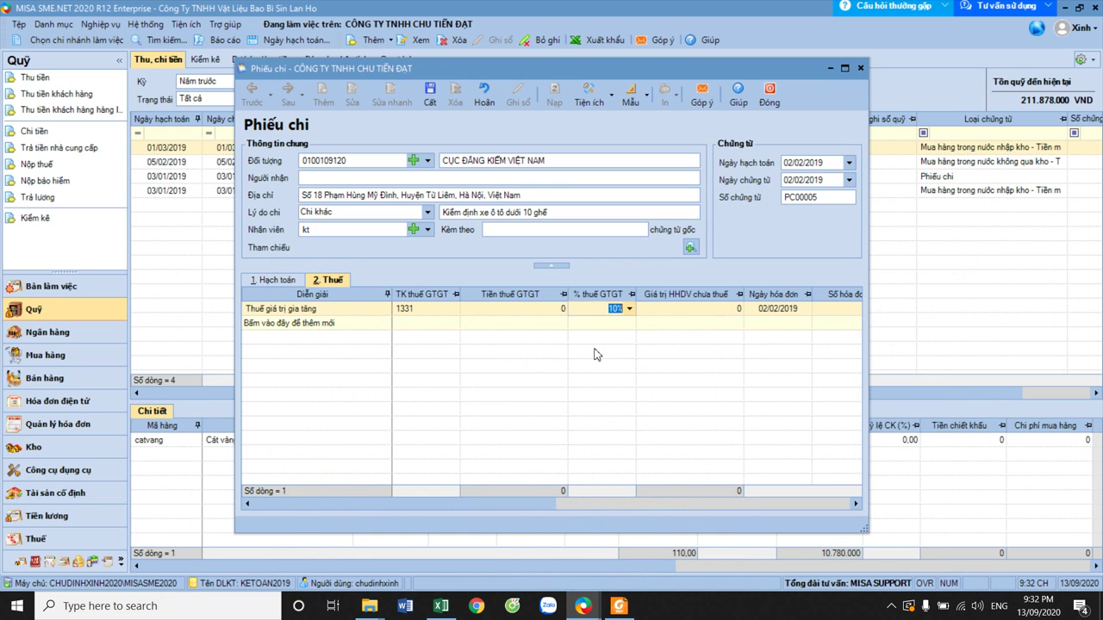
- Check the VAT amount on the inspection invoice and set the VAT line's Tiền thuế GTGT to 30.909
{"action": "left_click", "coordinate": [605, 601]}
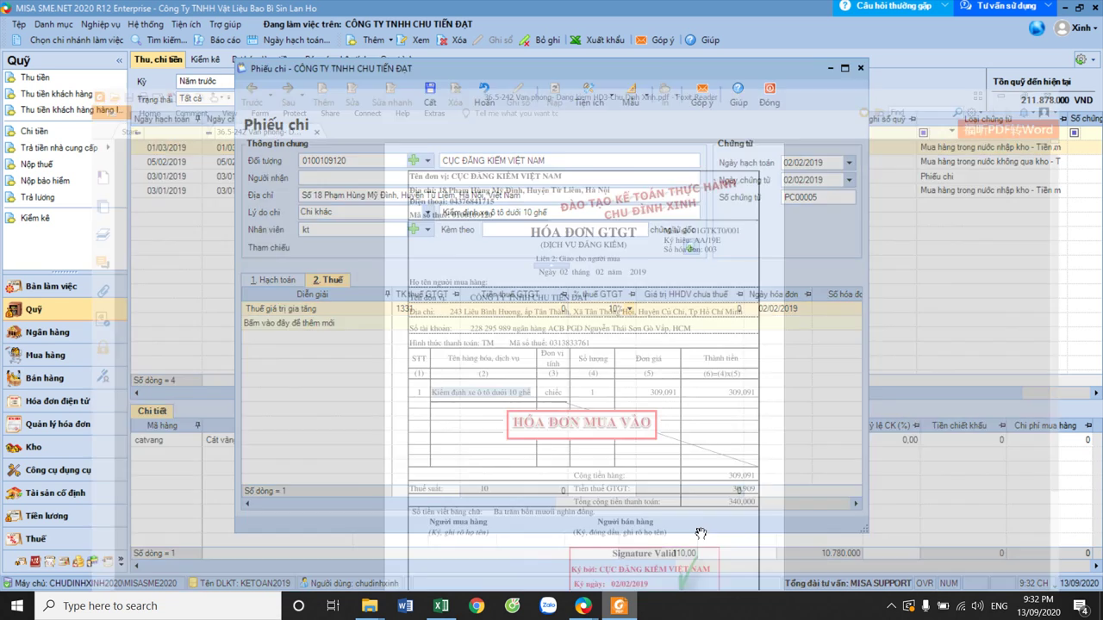
{"action": "double_click", "coordinate": [736, 454]}
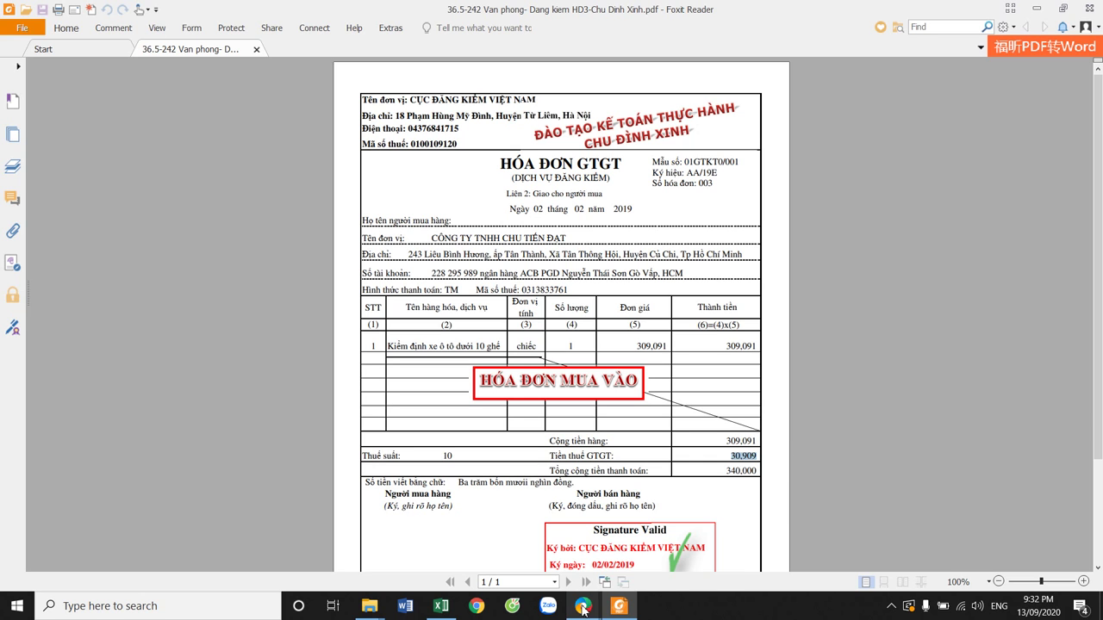
{"action": "left_click", "coordinate": [672, 530]}
{"action": "double_click", "coordinate": [559, 309]}
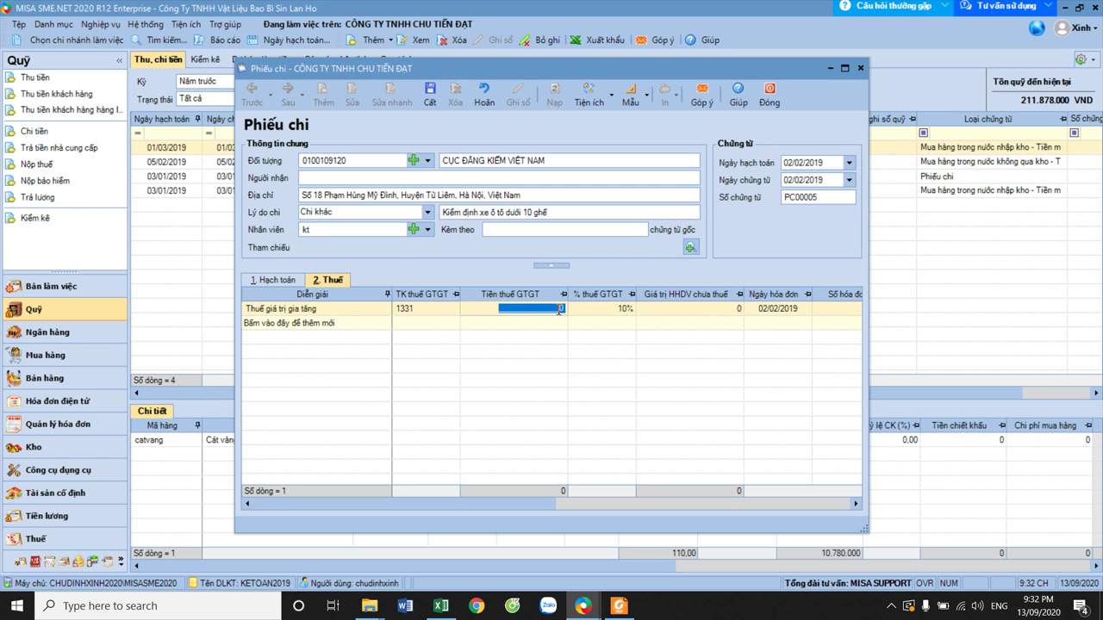
{"action": "type", "text": "30.909"}
{"action": "left_click", "coordinate": [615, 308]}
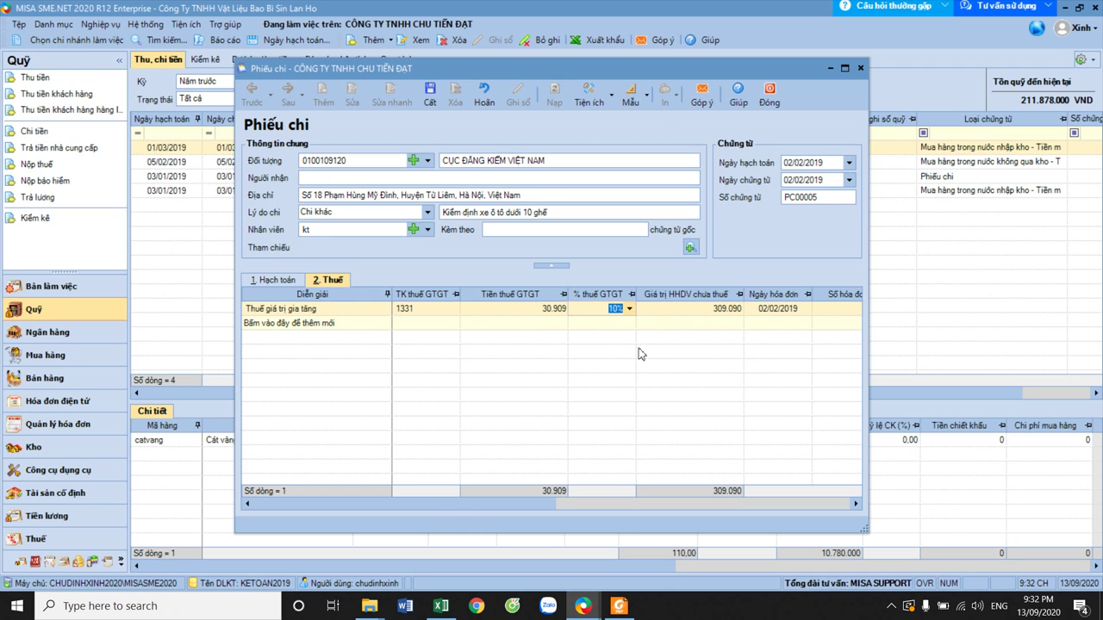
- Check the invoice number on the inspection PDF and enter 003 as the VAT line's Số hóa đơn
{"action": "left_click", "coordinate": [619, 606]}
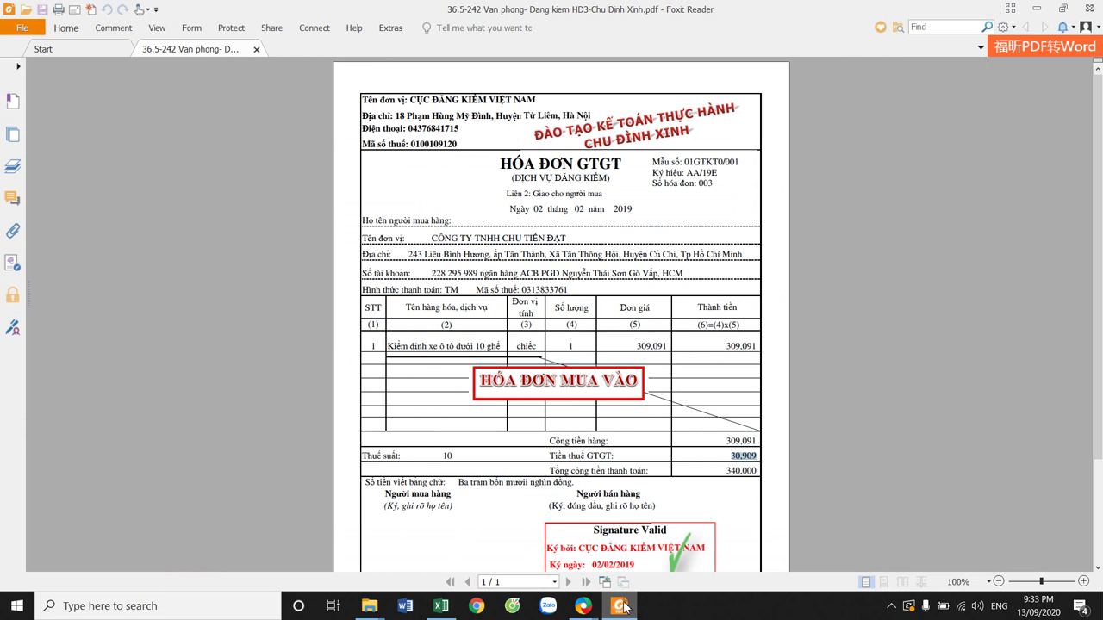
{"action": "left_click", "coordinate": [619, 606]}
{"action": "left_click", "coordinate": [710, 311]}
{"action": "key", "text": "Tab"}
{"action": "left_click", "coordinate": [837, 310]}
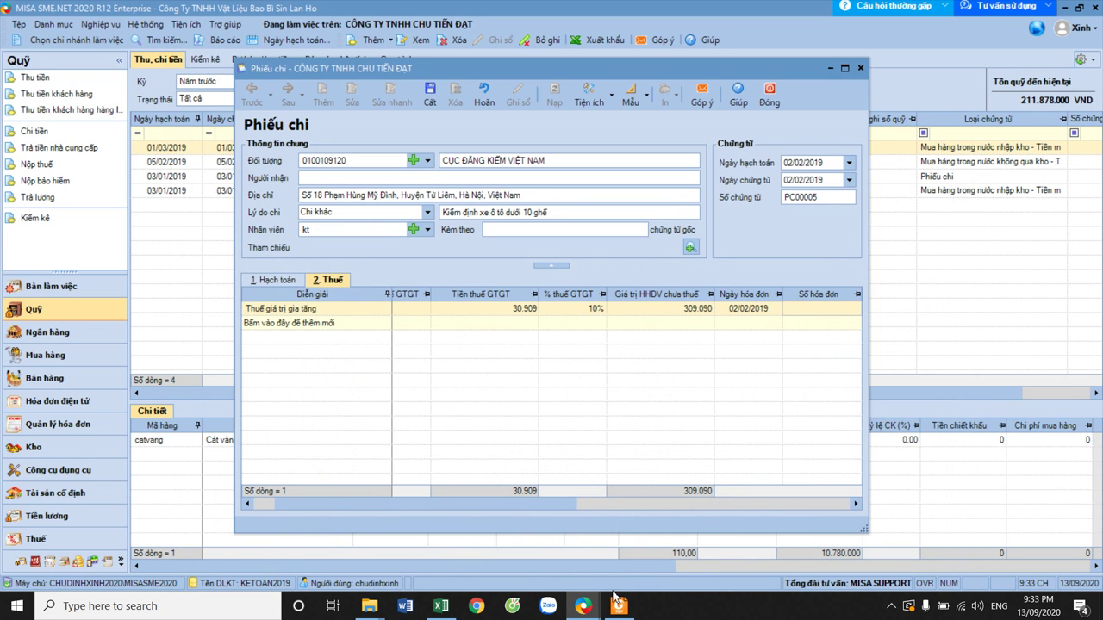
{"action": "left_click", "coordinate": [618, 605]}
{"action": "left_click", "coordinate": [617, 613]}
{"action": "type", "text": "003"}
- Maximize the payment voucher and review its accounting and VAT lines against the amounts on the inspection invoice
{"action": "left_click", "coordinate": [844, 67]}
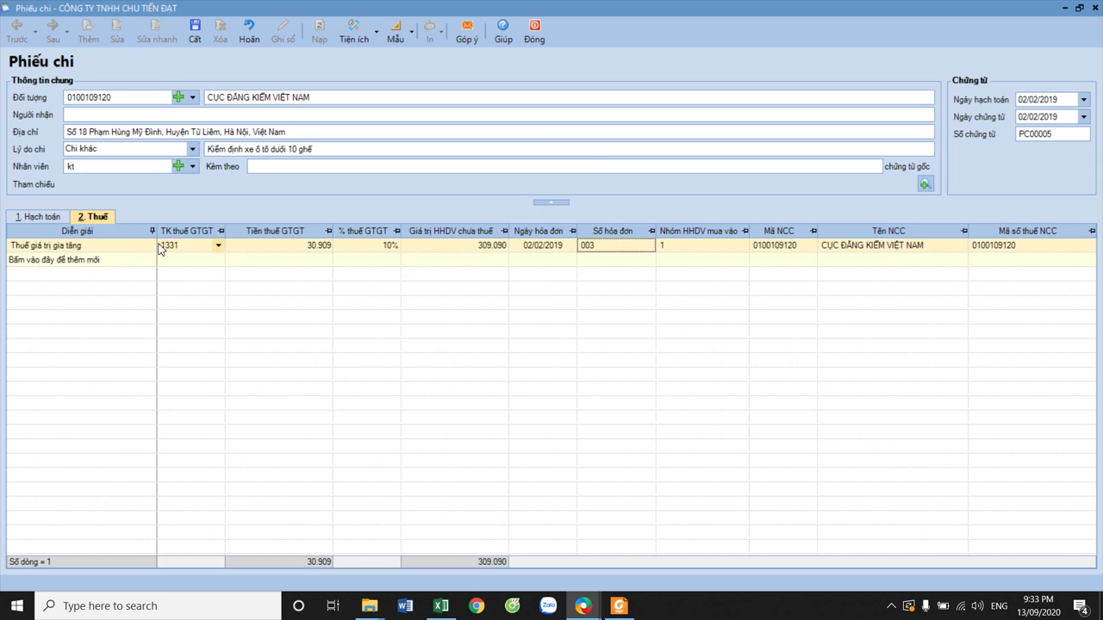
{"action": "left_click", "coordinate": [44, 217]}
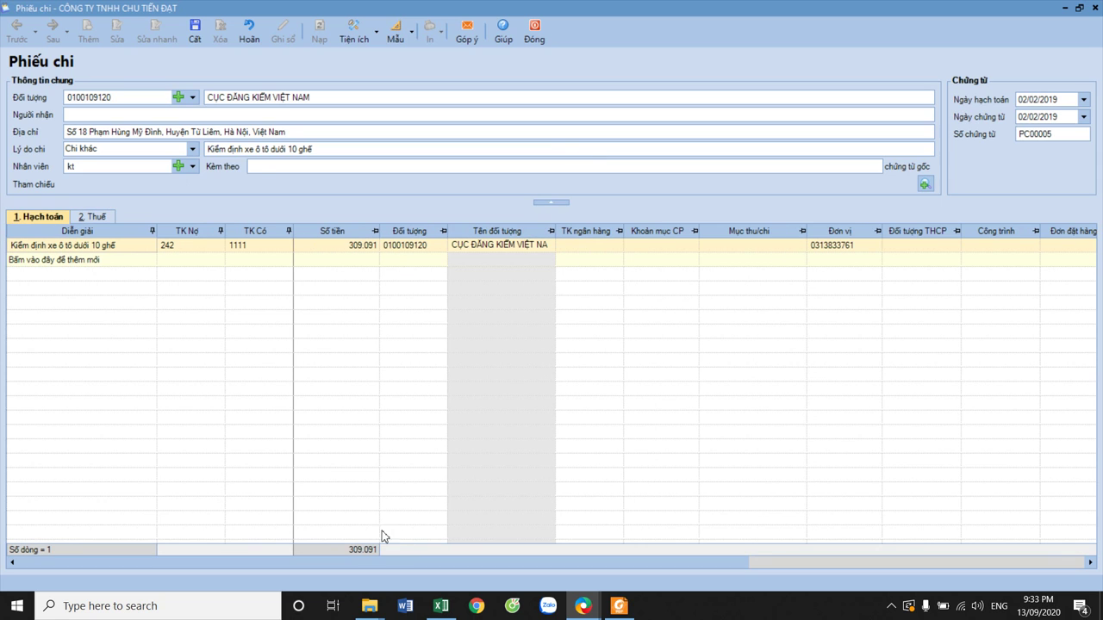
{"action": "left_click", "coordinate": [346, 247]}
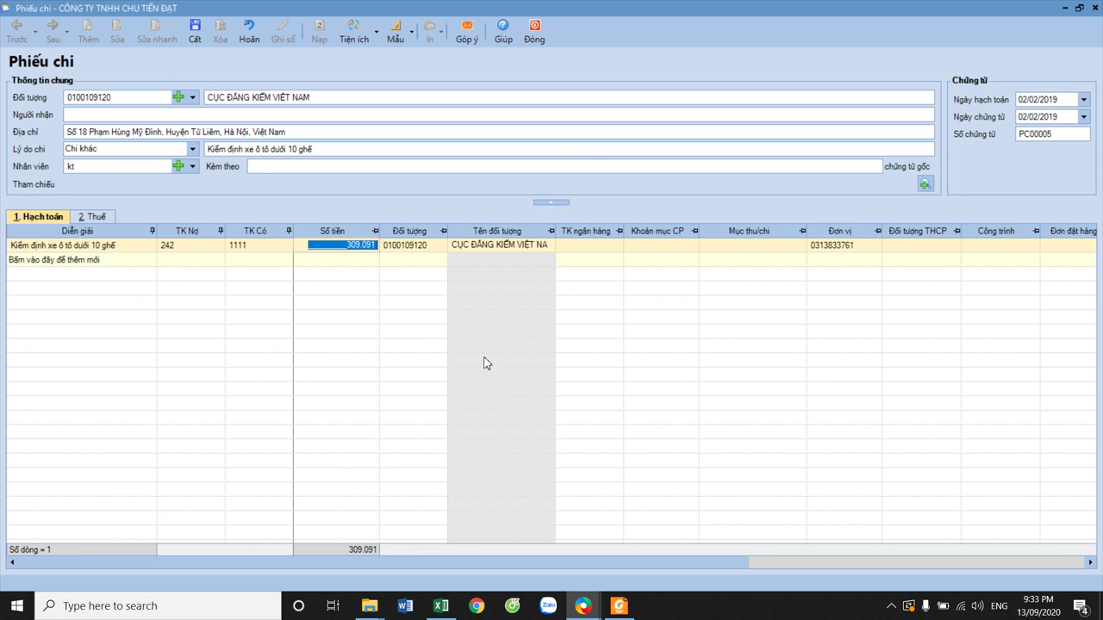
{"action": "left_click", "coordinate": [105, 218]}
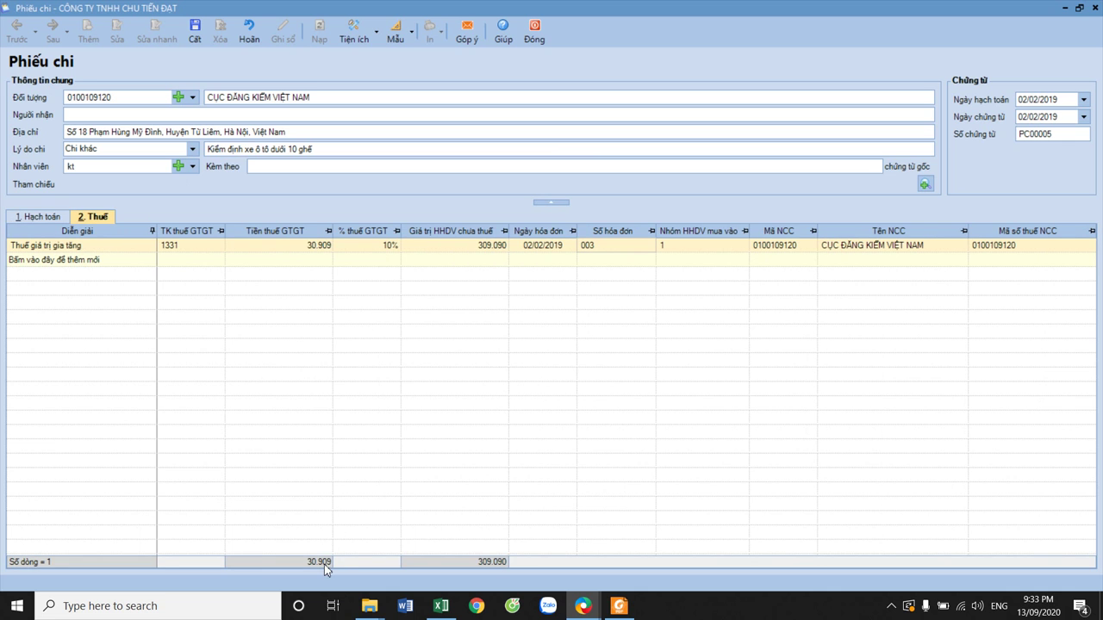
{"action": "left_click", "coordinate": [584, 608]}
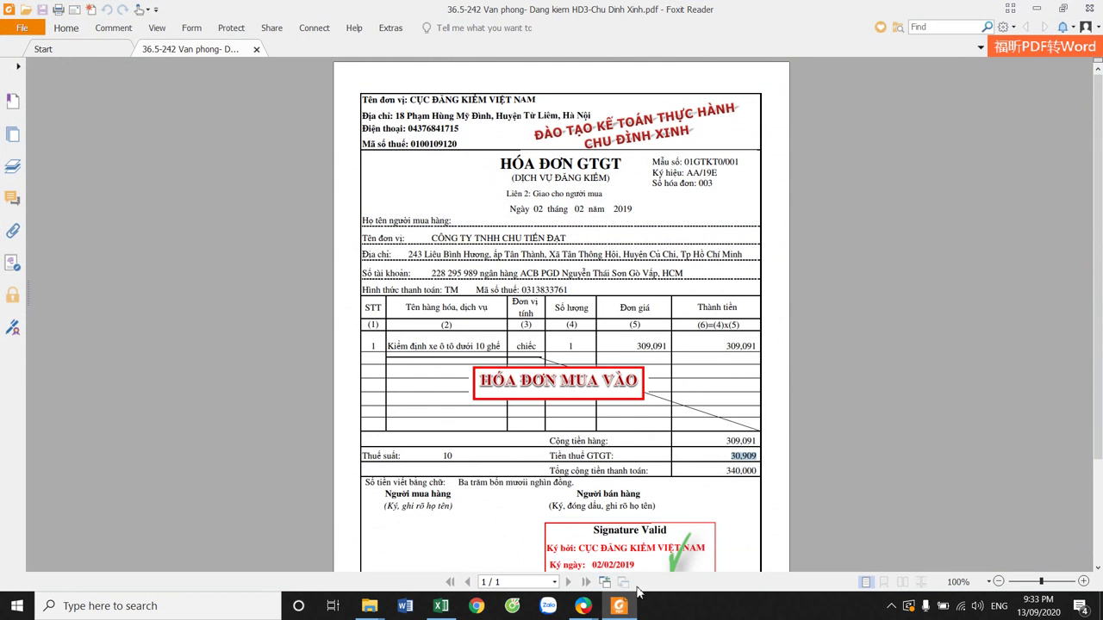
{"action": "left_click", "coordinate": [655, 541]}
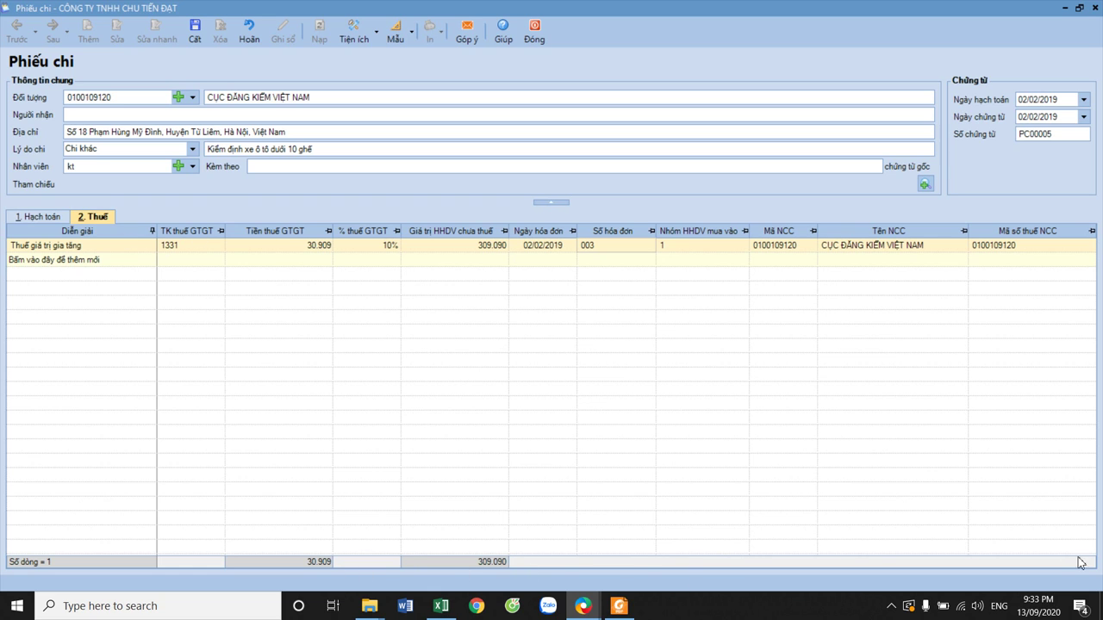
{"action": "left_click", "coordinate": [38, 222]}
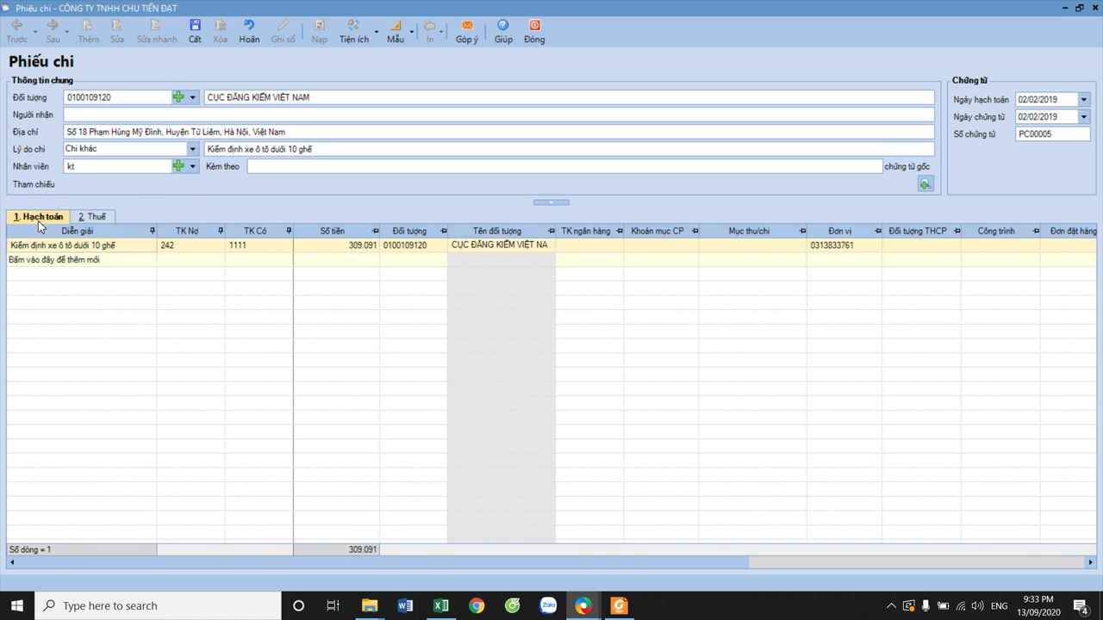
{"action": "left_click", "coordinate": [1090, 561]}
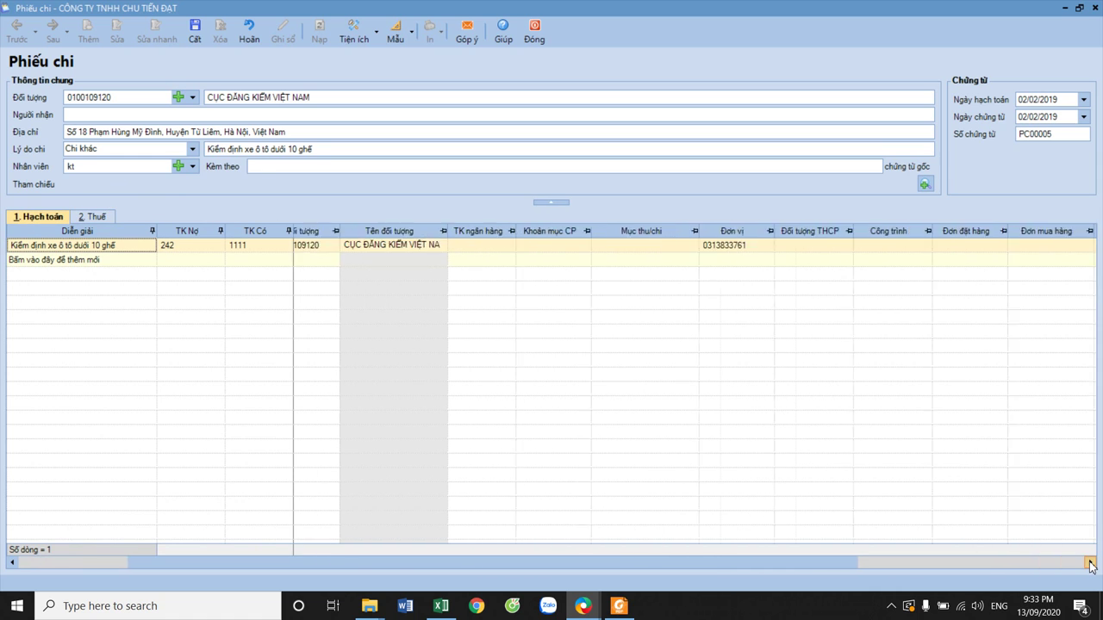
{"action": "left_click_drag", "start_coordinate": [860, 562], "coordinate": [562, 554]}
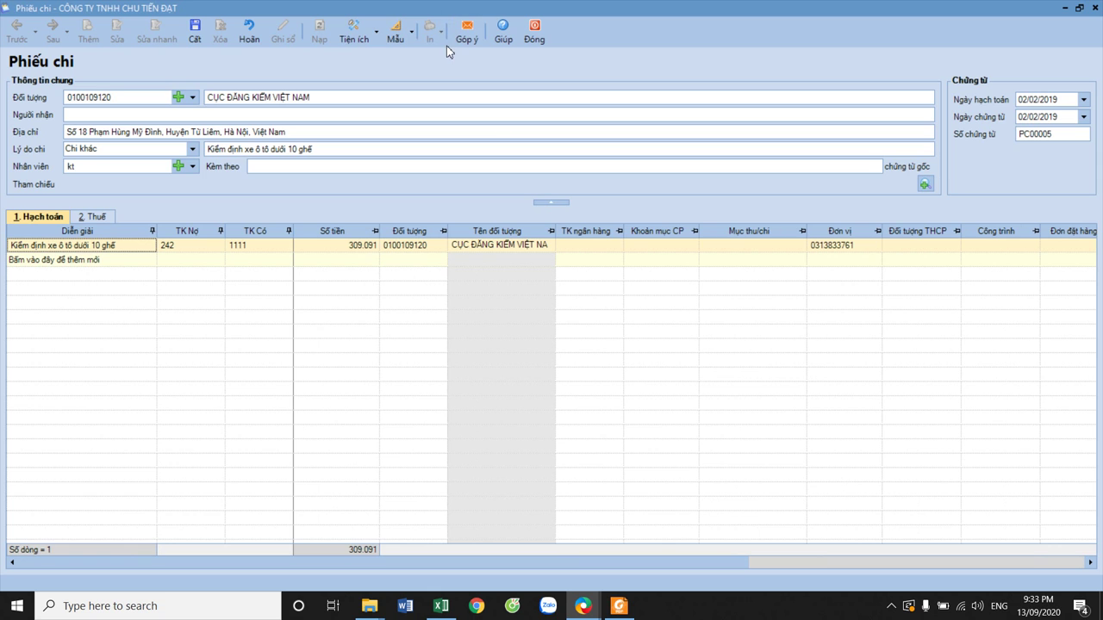
- Save the car inspection payment voucher, accepting both the differing accounting year and the mismatched VAT amount
{"action": "left_click", "coordinate": [195, 34]}
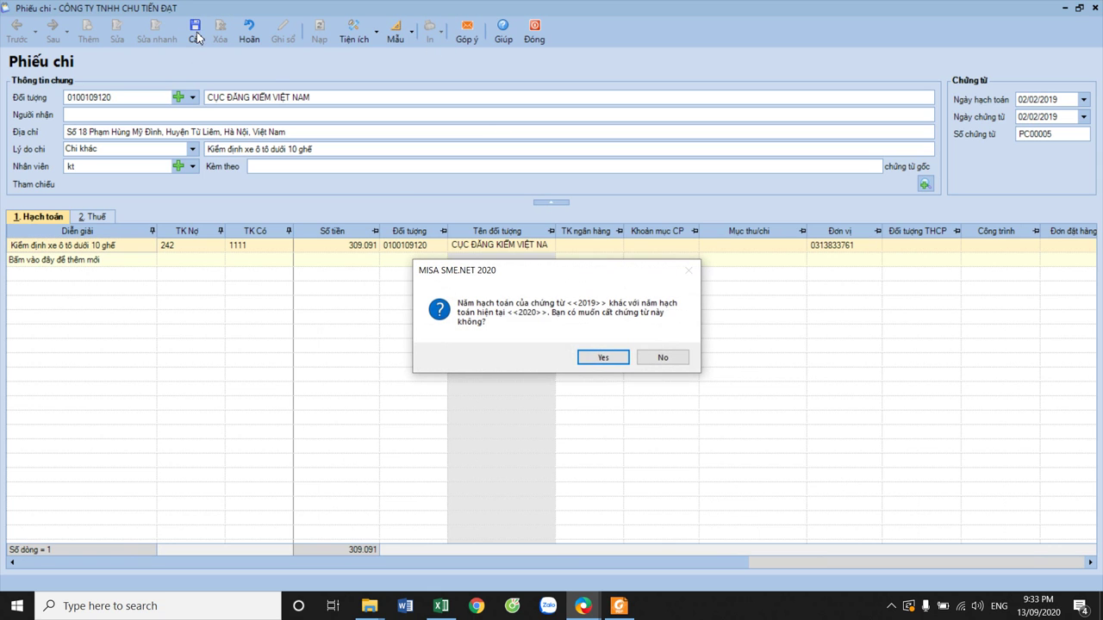
{"action": "left_click", "coordinate": [604, 359]}
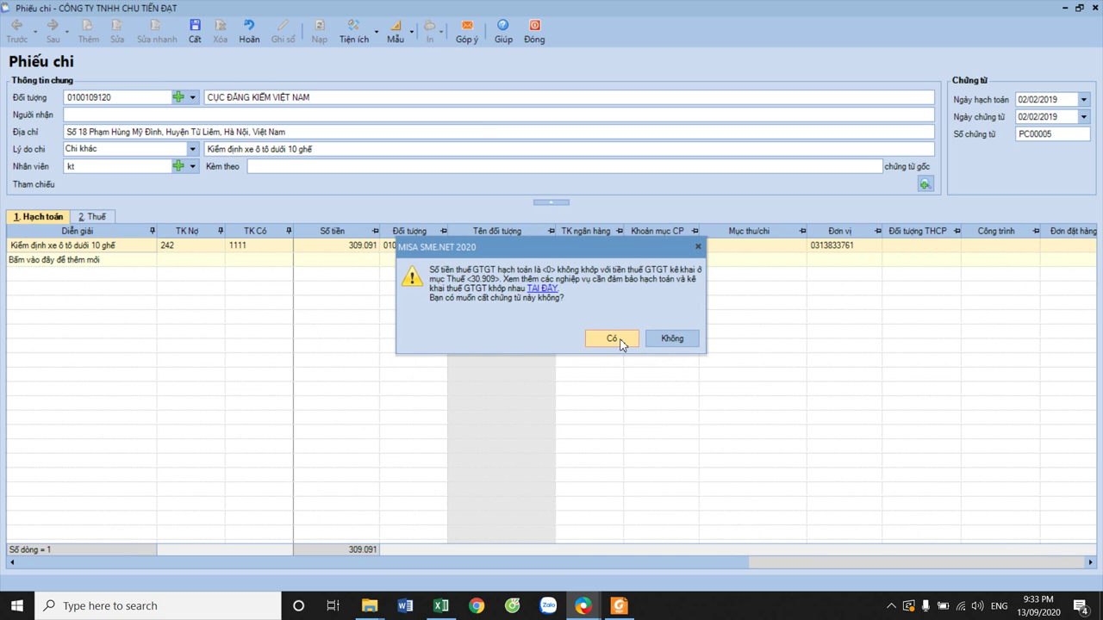
{"action": "left_click", "coordinate": [621, 341]}
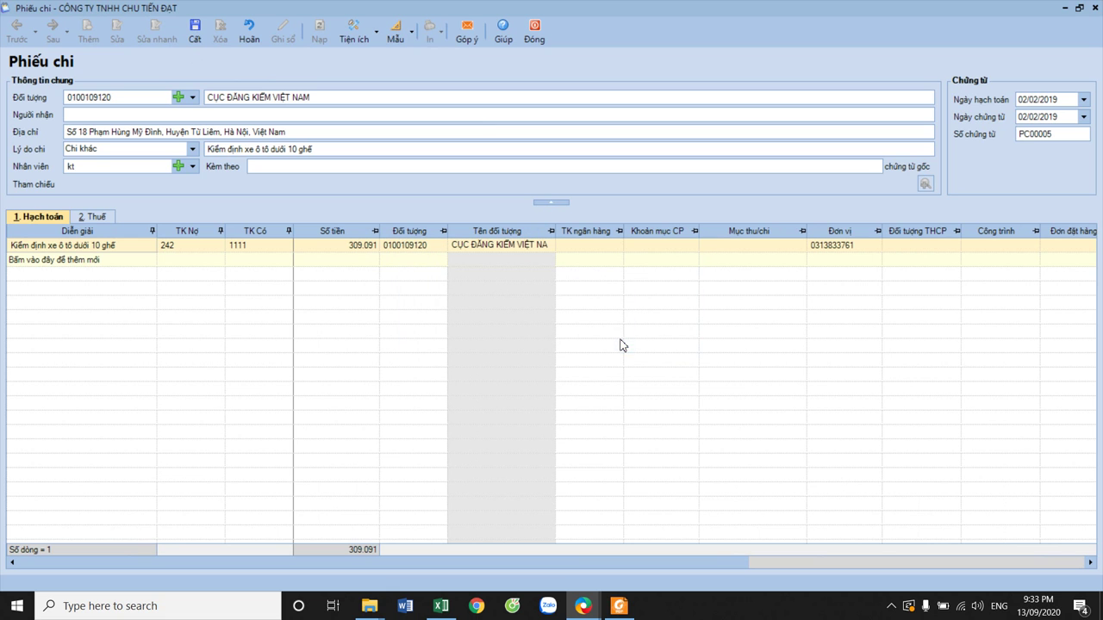
- Compare the saved voucher's Hạch toán and Thuế lines with the pre-tax, VAT and total amounts on the inspection invoice PDF
{"action": "left_click", "coordinate": [617, 606]}
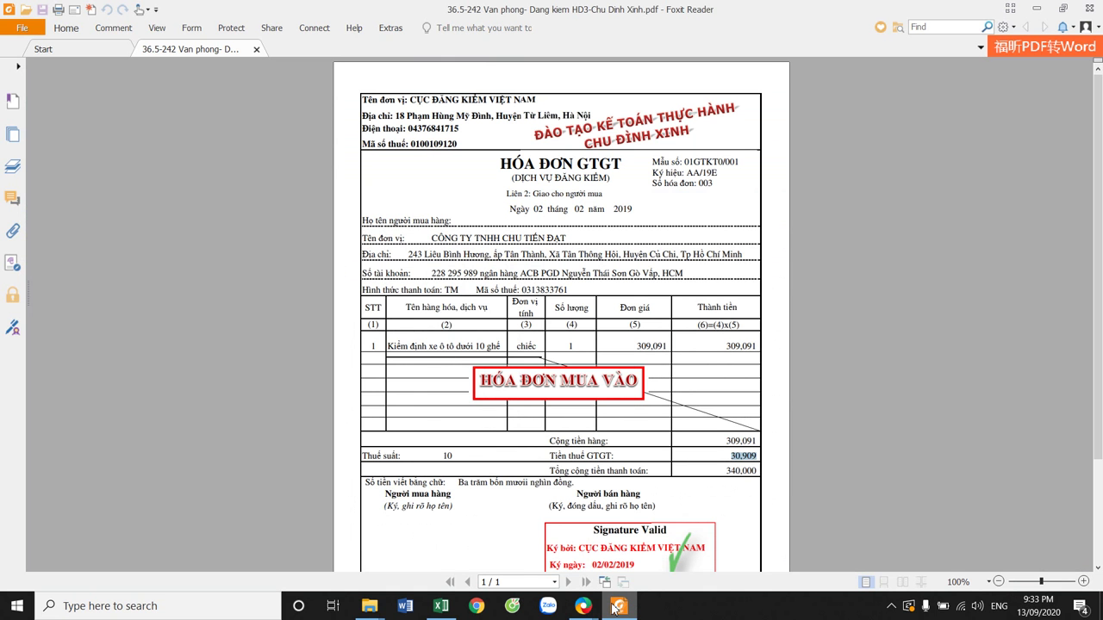
{"action": "left_click", "coordinate": [614, 608]}
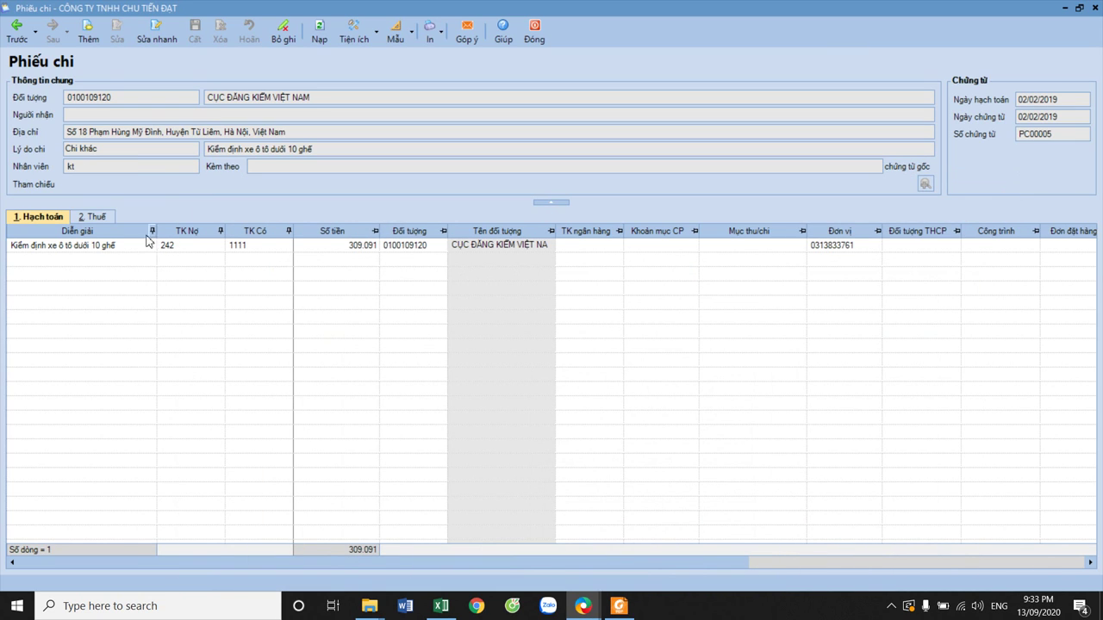
{"action": "left_click", "coordinate": [95, 218]}
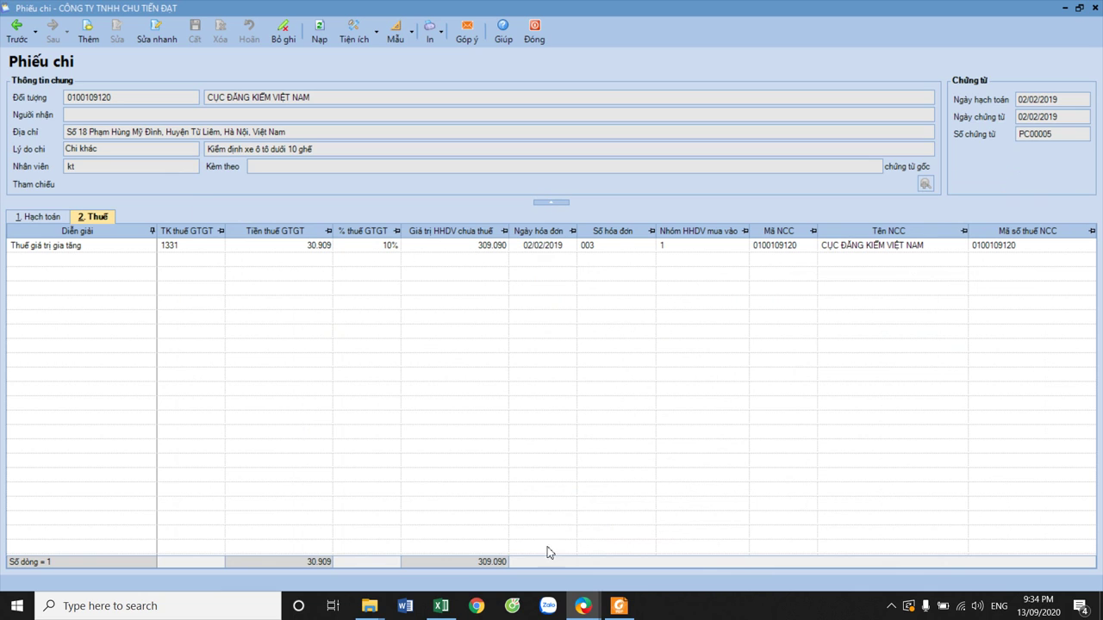
{"action": "left_click", "coordinate": [293, 247]}
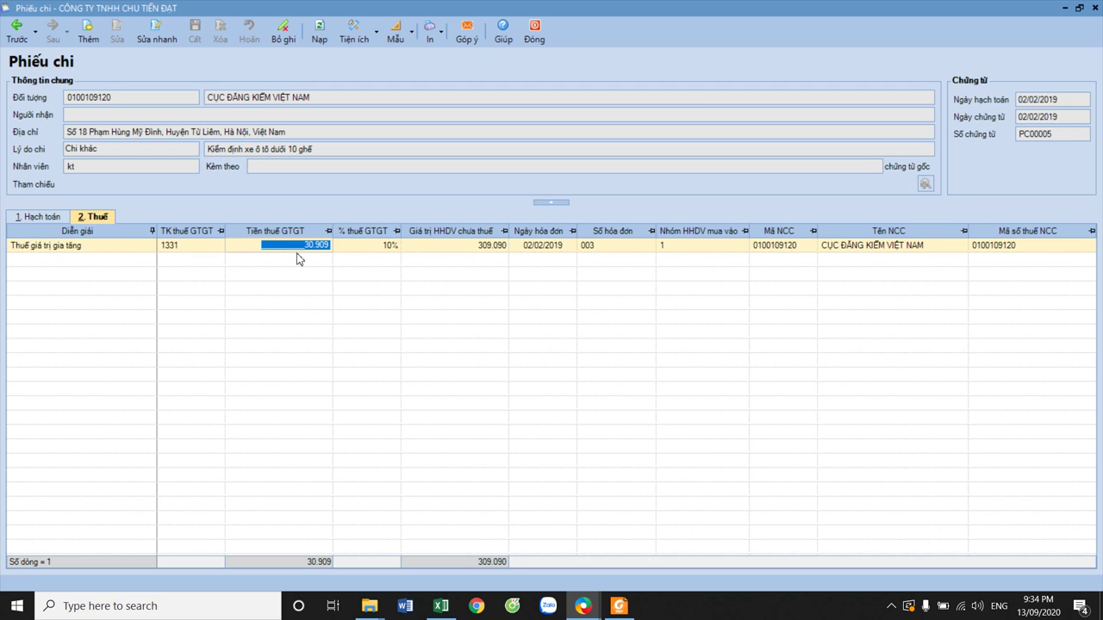
{"action": "left_click", "coordinate": [618, 606]}
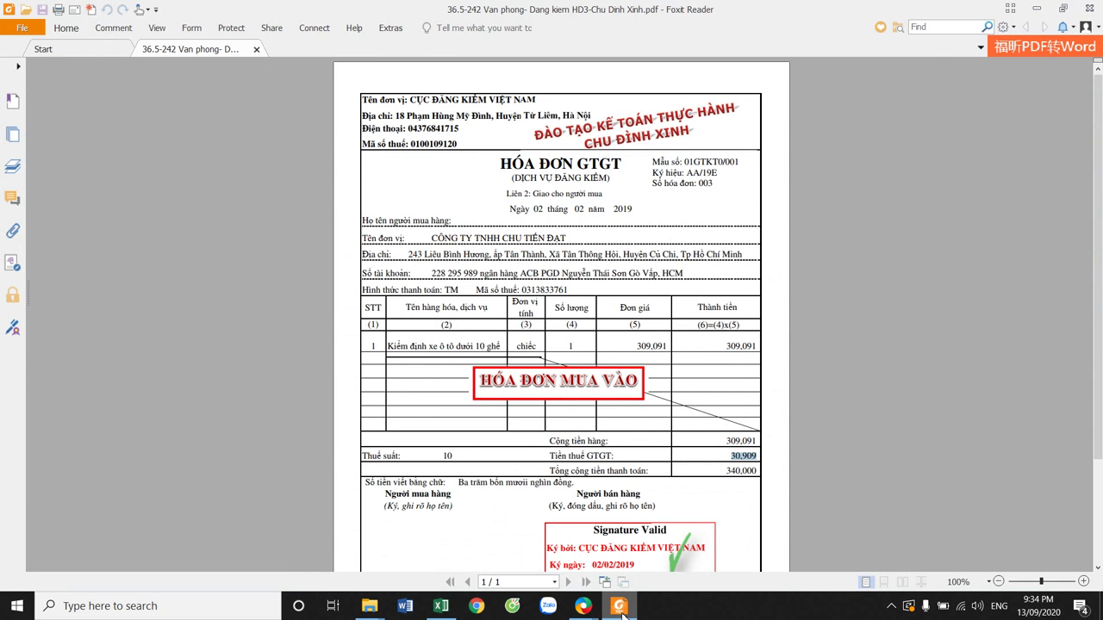
{"action": "left_click", "coordinate": [622, 608]}
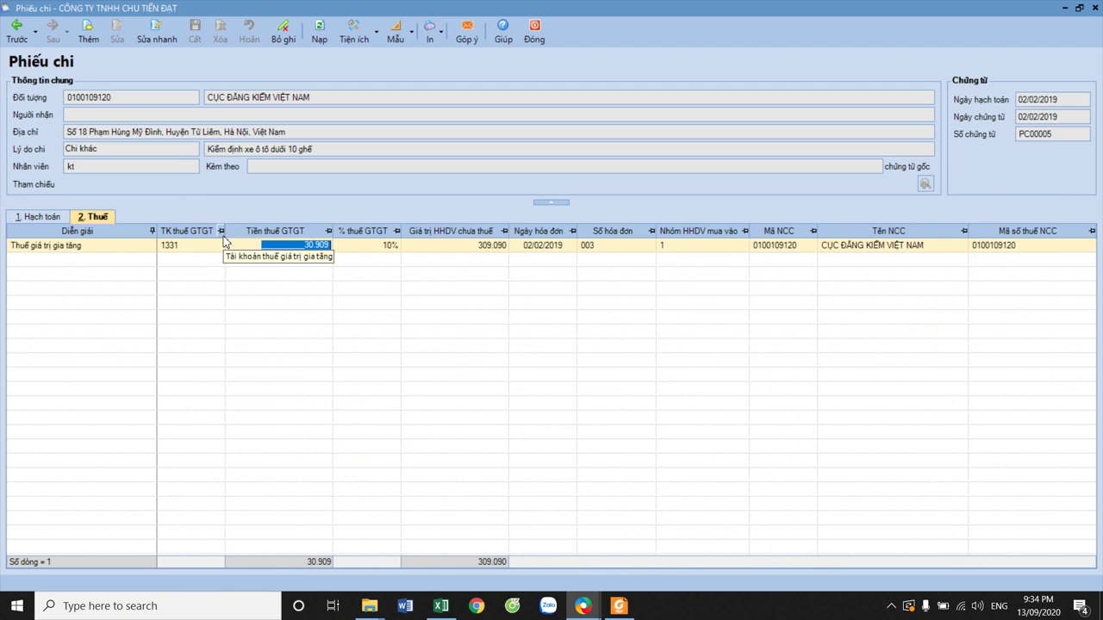
{"action": "left_click", "coordinate": [631, 609]}
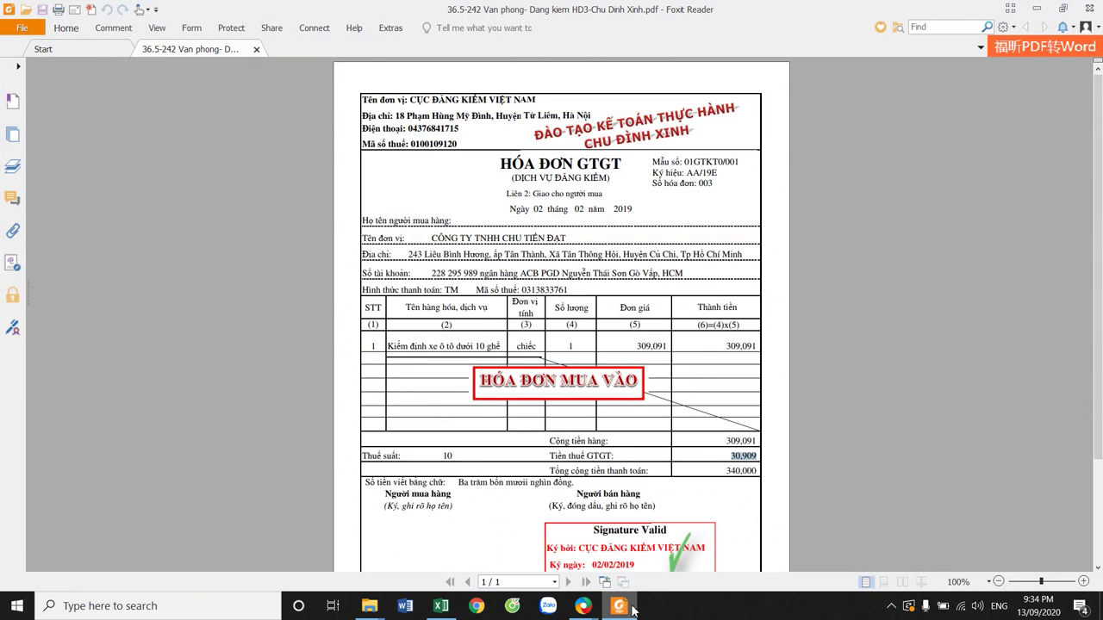
{"action": "left_click", "coordinate": [632, 609]}
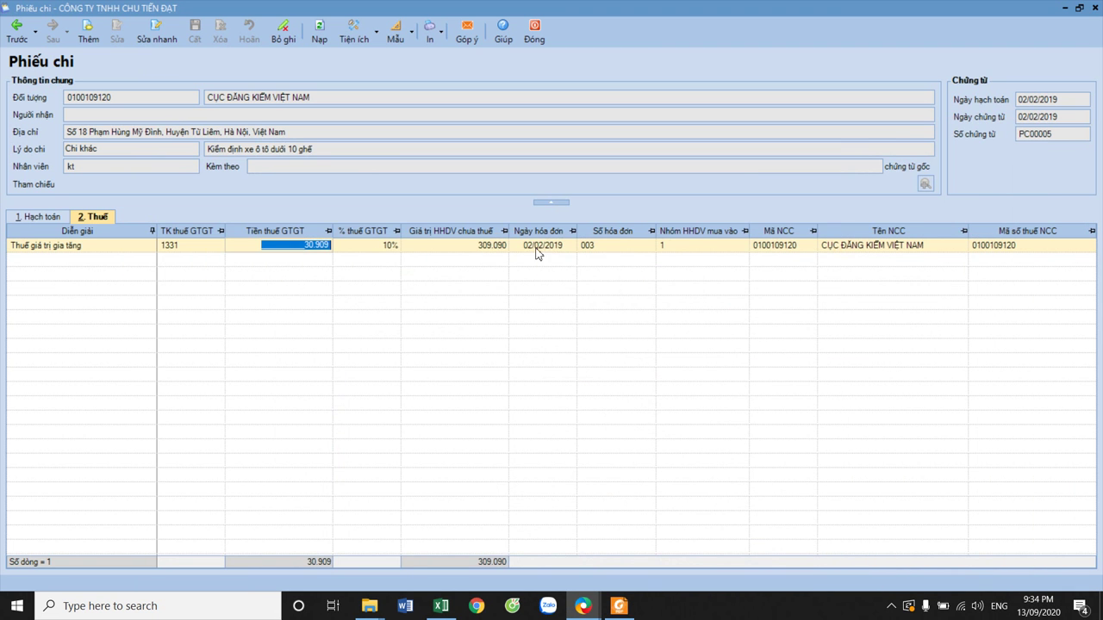
{"action": "left_click", "coordinate": [53, 217]}
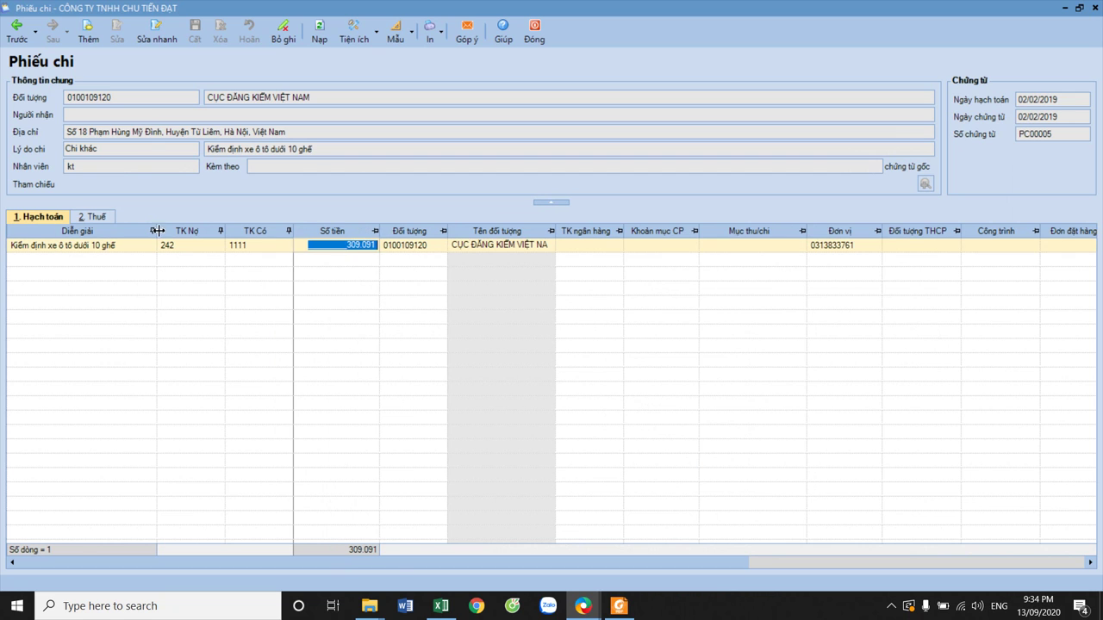
{"action": "left_click", "coordinate": [96, 218]}
{"action": "left_click", "coordinate": [504, 247]}
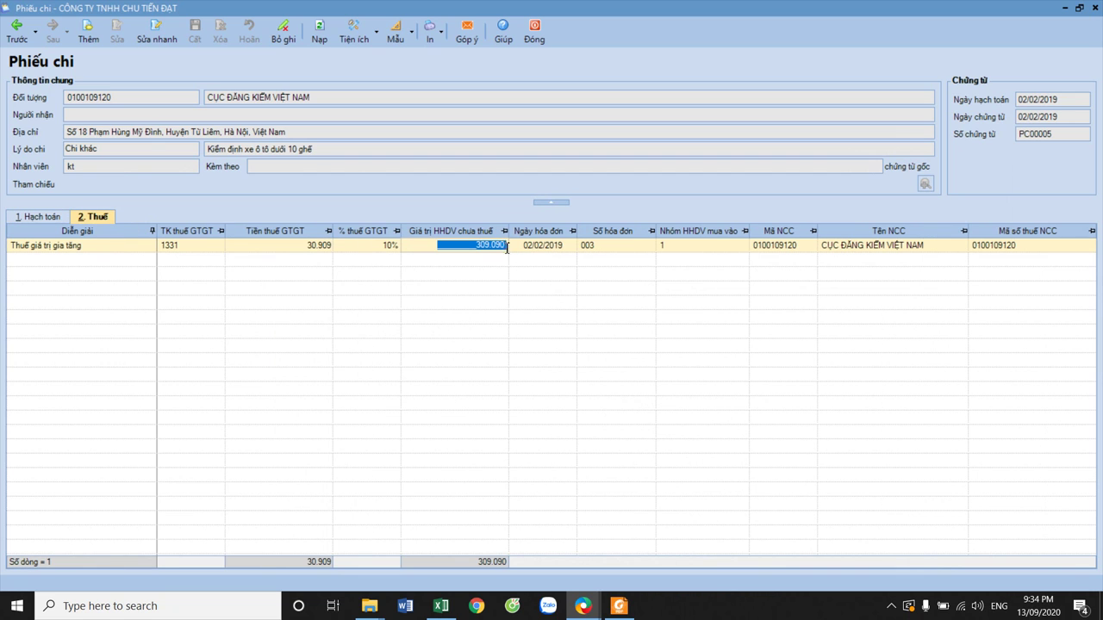
{"action": "left_click", "coordinate": [506, 245]}
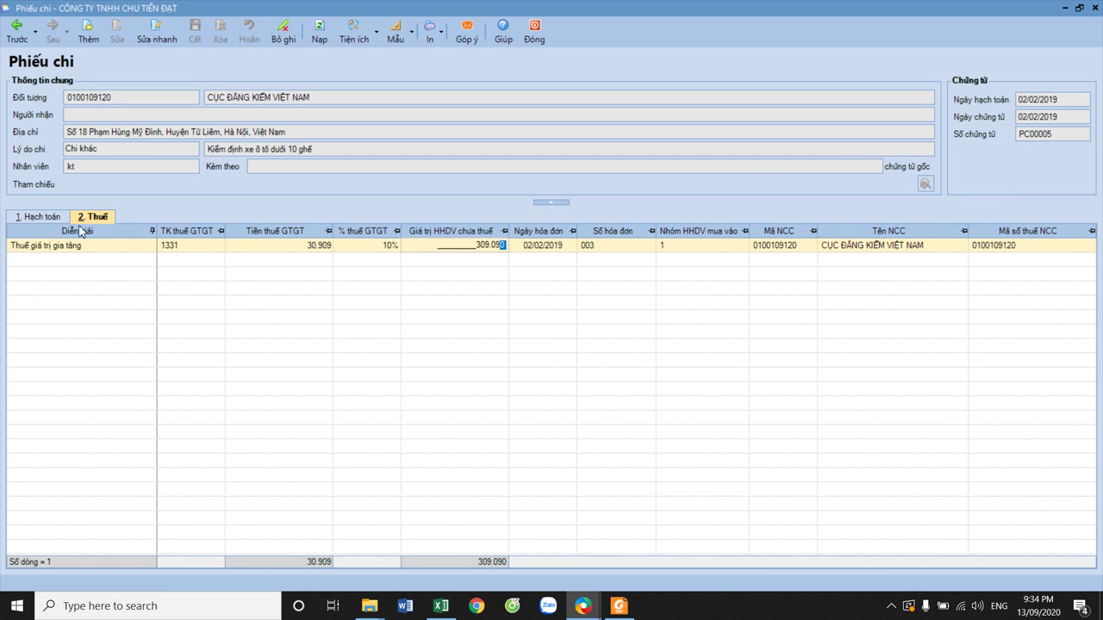
{"action": "left_click", "coordinate": [44, 219]}
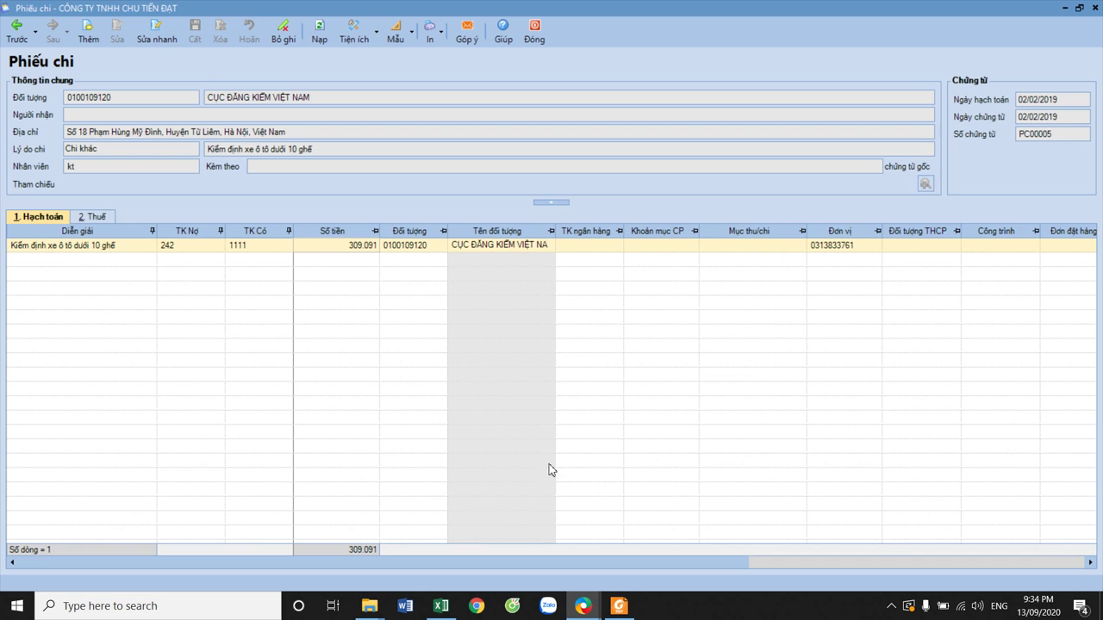
{"action": "left_click", "coordinate": [618, 605]}
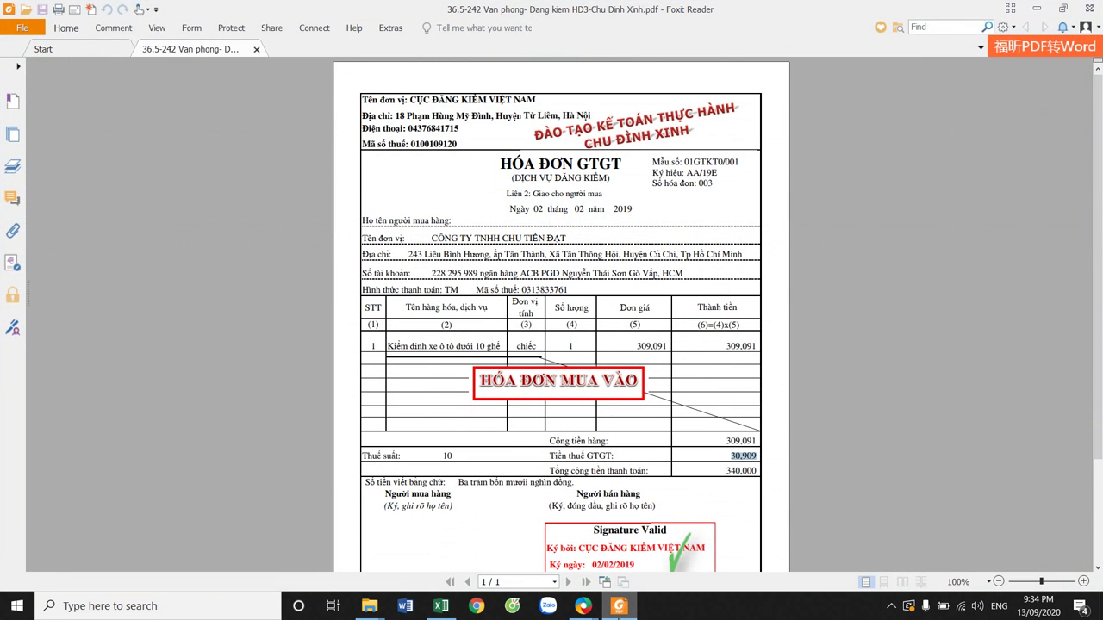
{"action": "left_click", "coordinate": [618, 608]}
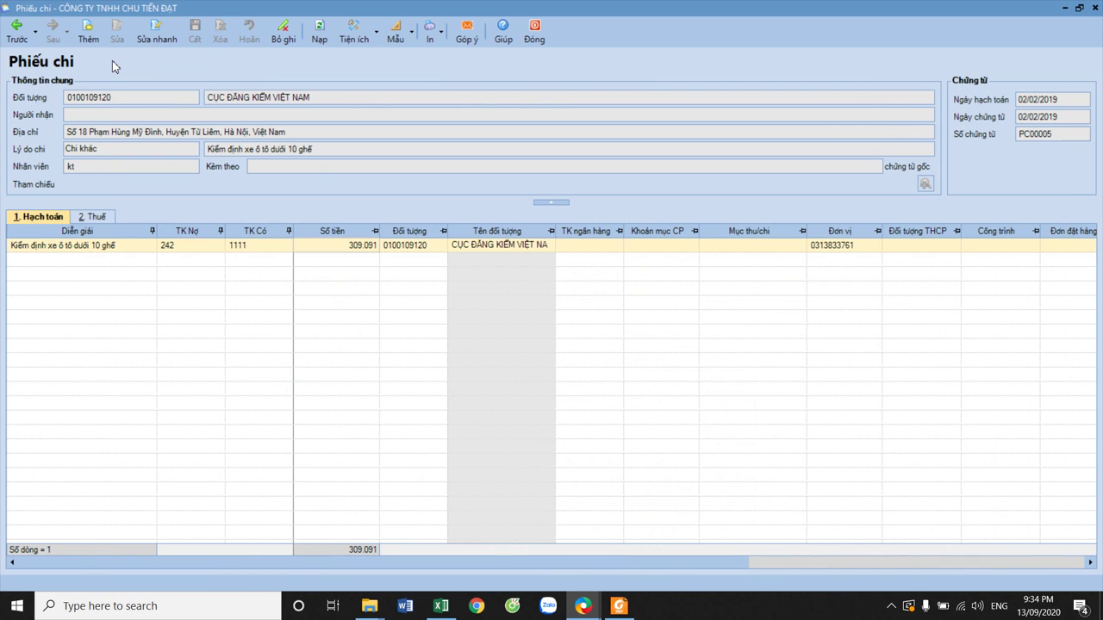
- Reload and close the inspection payment voucher, reopening it once from the Thu, chi tiền list to check it
{"action": "left_click", "coordinate": [320, 35]}
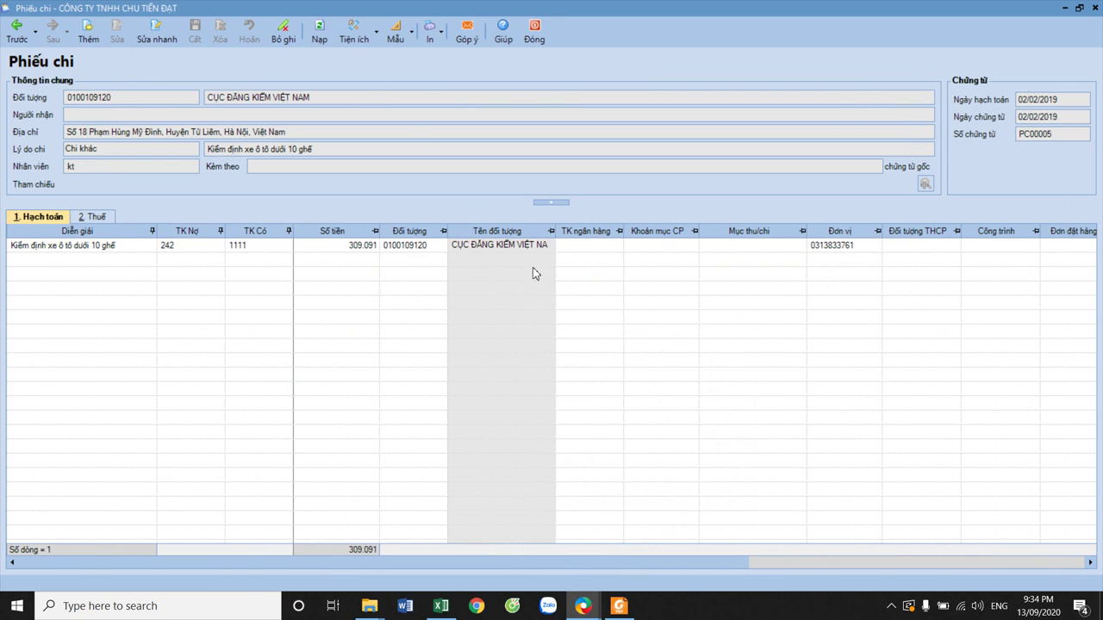
{"action": "left_click", "coordinate": [535, 38]}
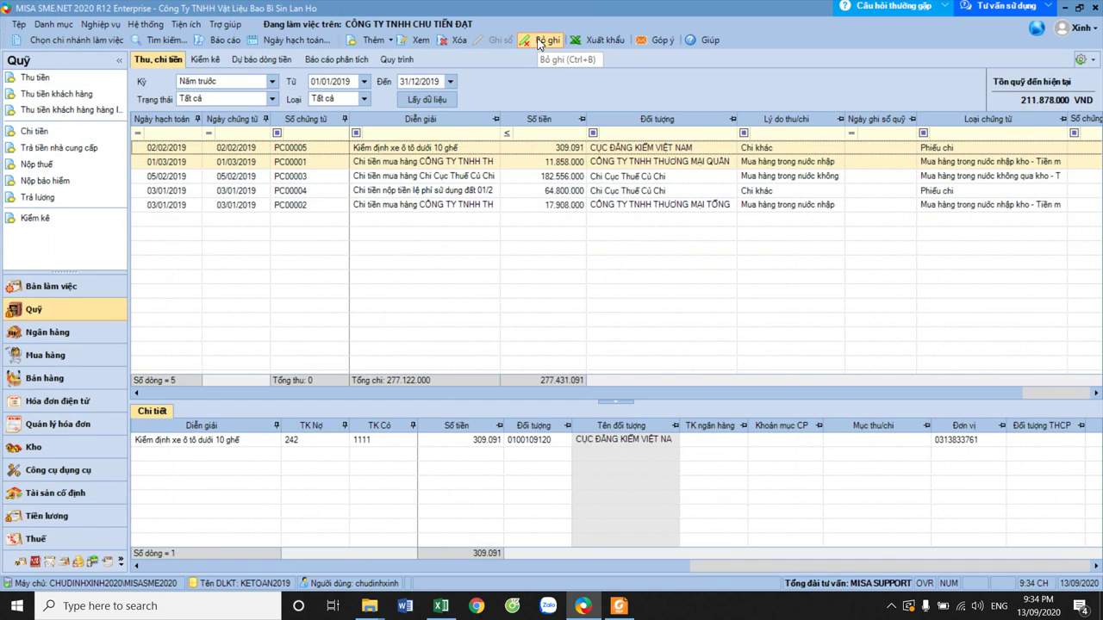
{"action": "double_click", "coordinate": [435, 151]}
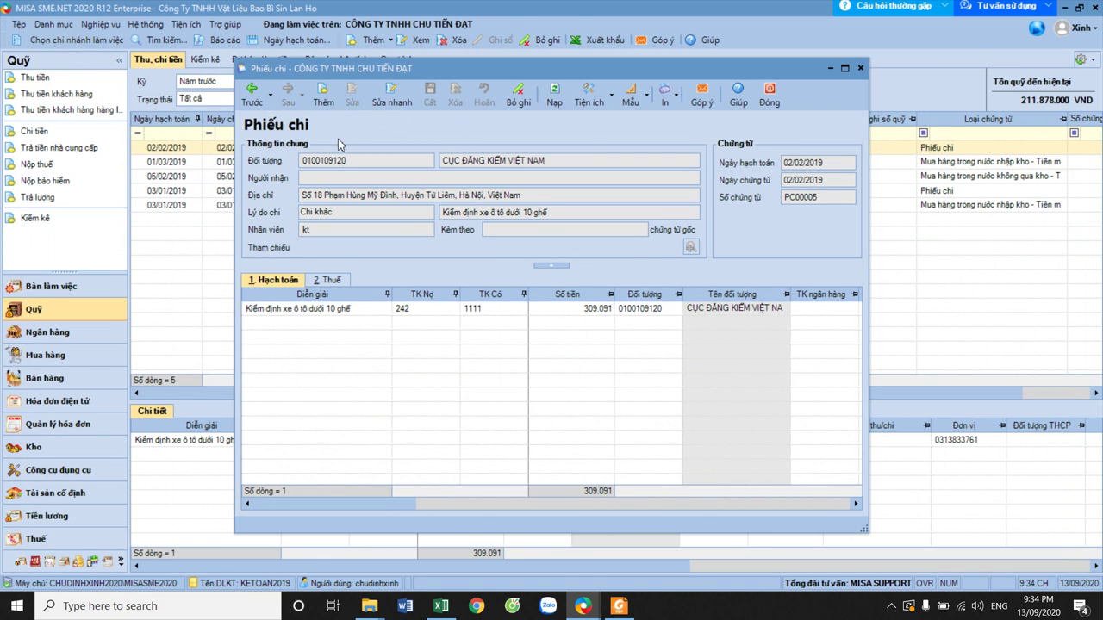
{"action": "left_click", "coordinate": [768, 93]}
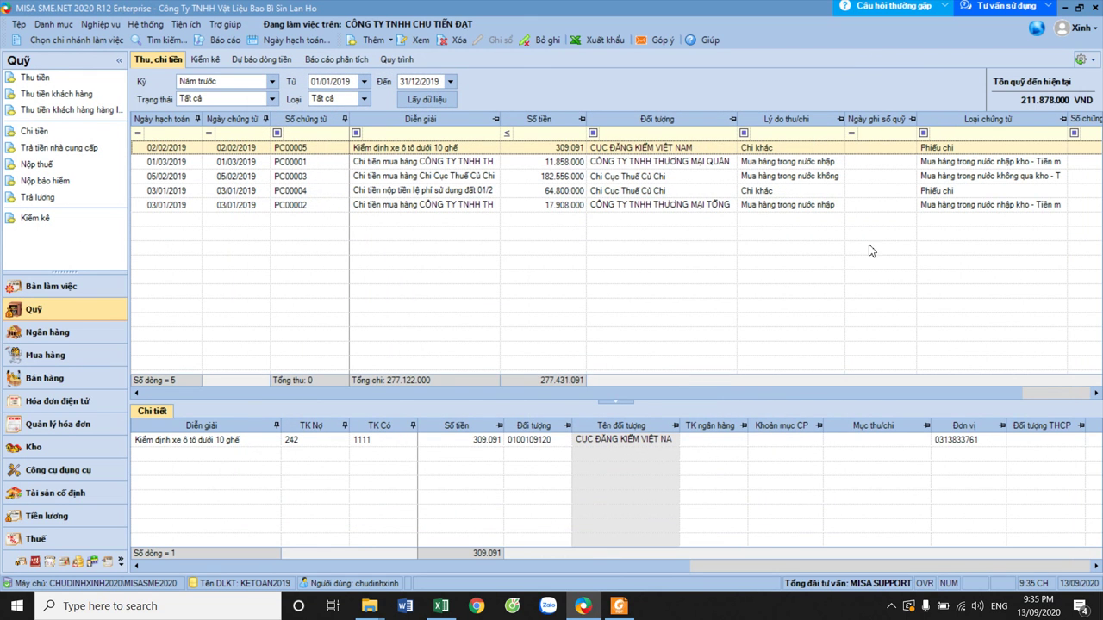
- Switch to the Excel journal and locate the account 242 entry for the car insurance fee, invoice 0015666
{"action": "left_click", "coordinate": [849, 176]}
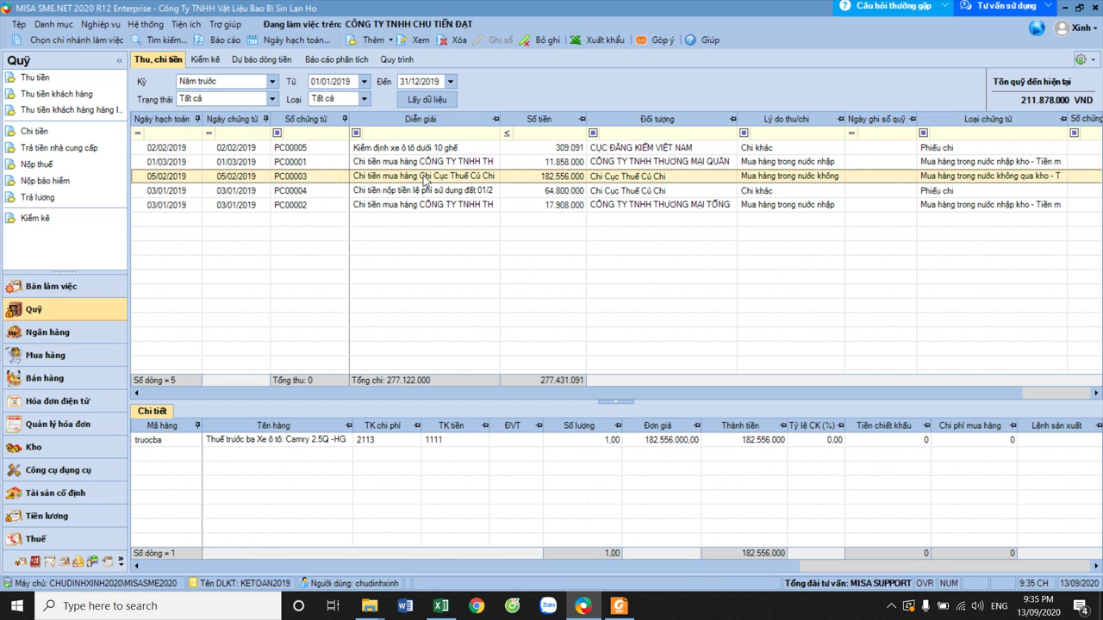
{"action": "left_click", "coordinate": [444, 608]}
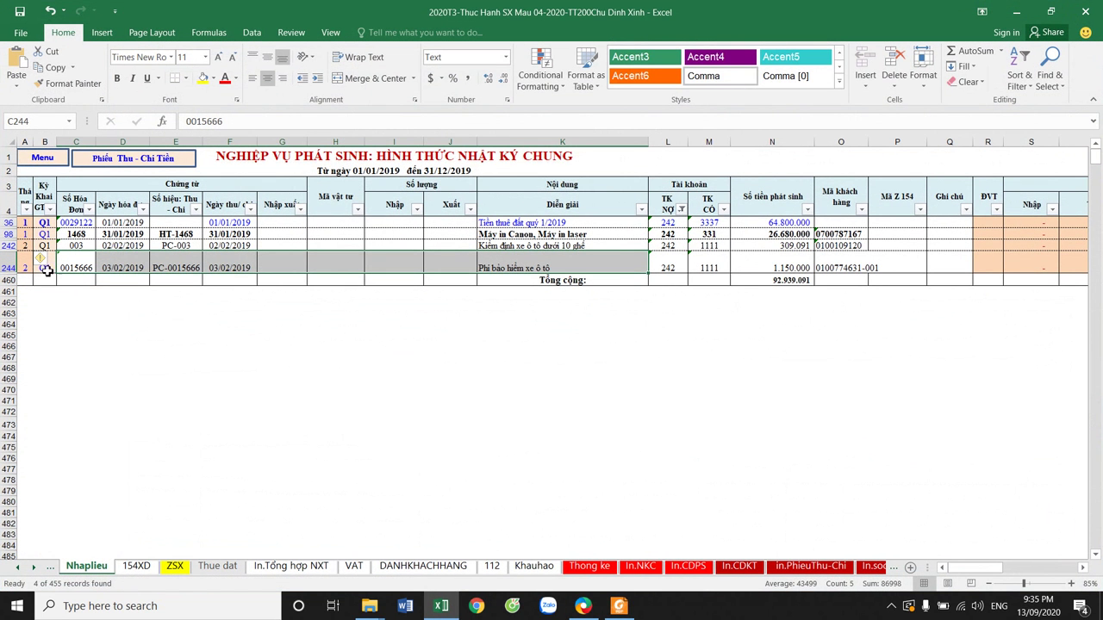
{"action": "left_click", "coordinate": [6, 268]}
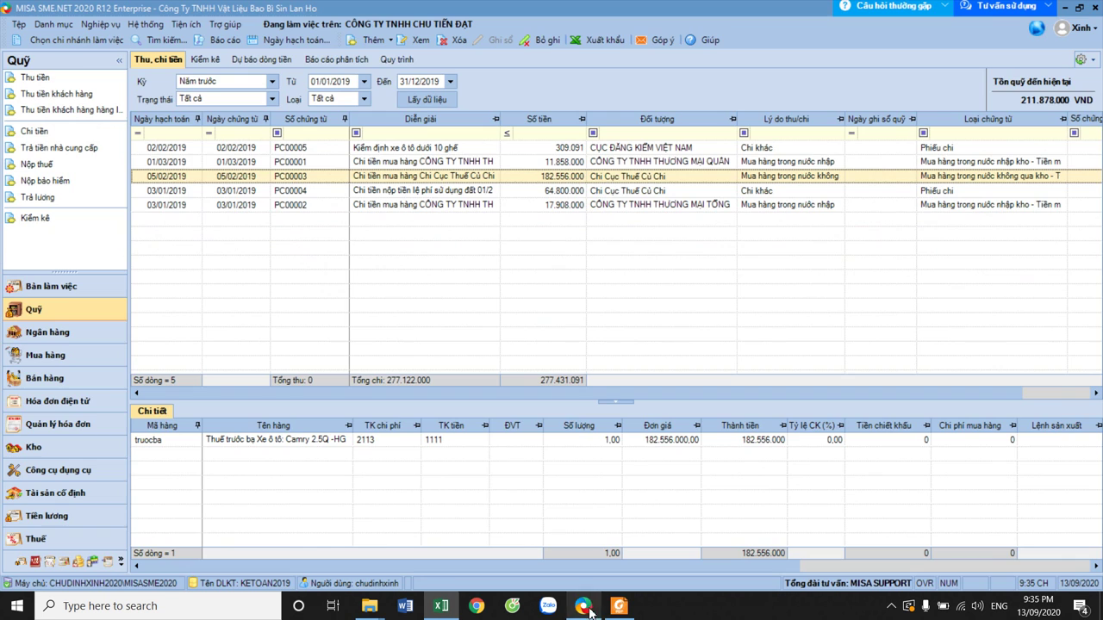
- Return to MISA SME.NET and add a new Phiếu thu from the Thu, chi tiền list
{"action": "left_click", "coordinate": [583, 606]}
{"action": "left_click", "coordinate": [390, 39]}
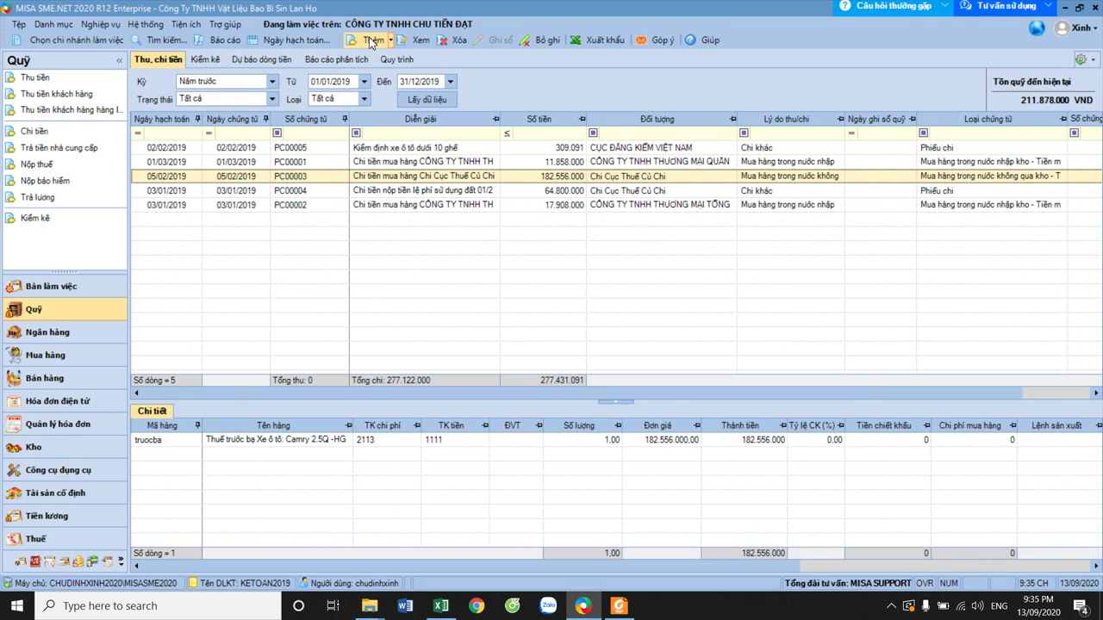
{"action": "left_click", "coordinate": [397, 58]}
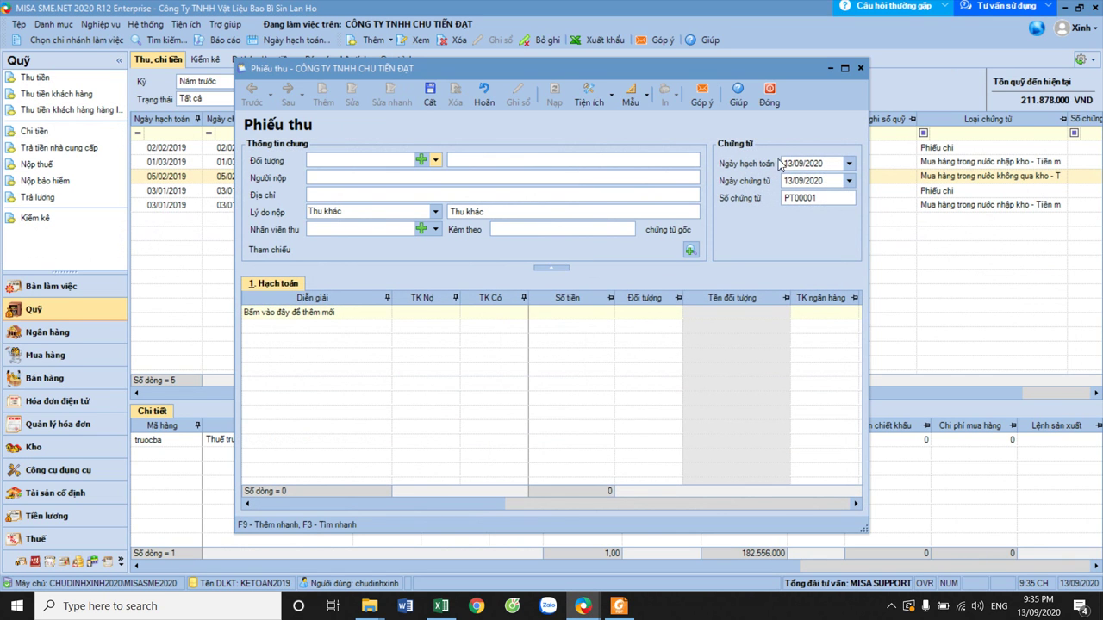
- Close the inspection PDF and open the 36.7-242 Van phong- Bao hiem xe HD15666 invoice to review its premium, tax and total amounts
{"action": "left_click", "coordinate": [619, 606]}
{"action": "left_click", "coordinate": [1089, 8]}
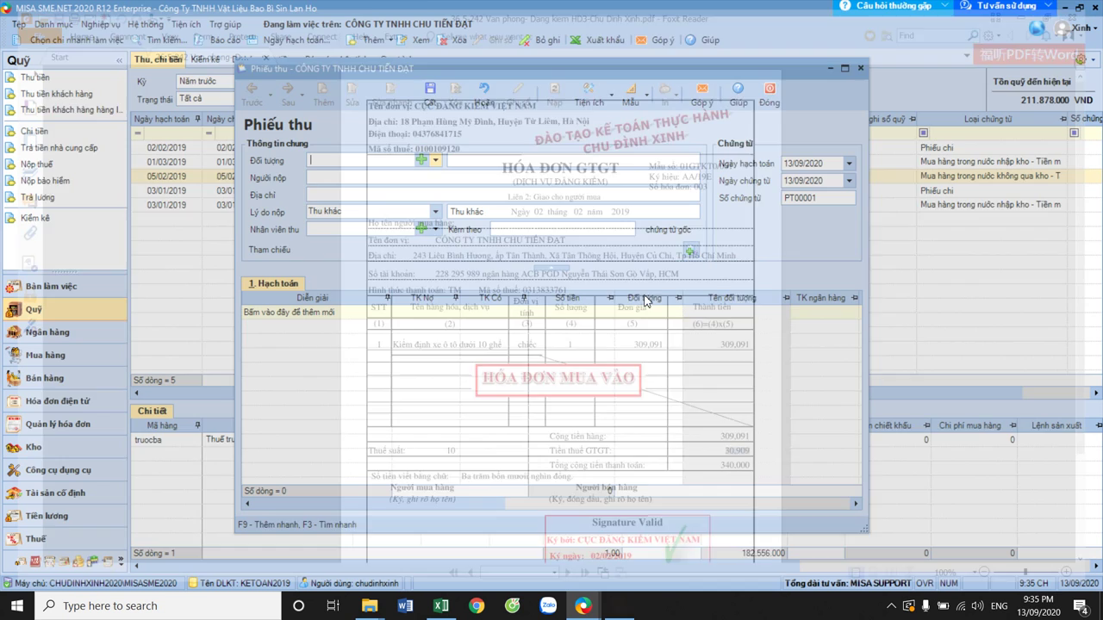
{"action": "mouse_move", "coordinate": [369, 606]}
{"action": "left_click", "coordinate": [435, 552]}
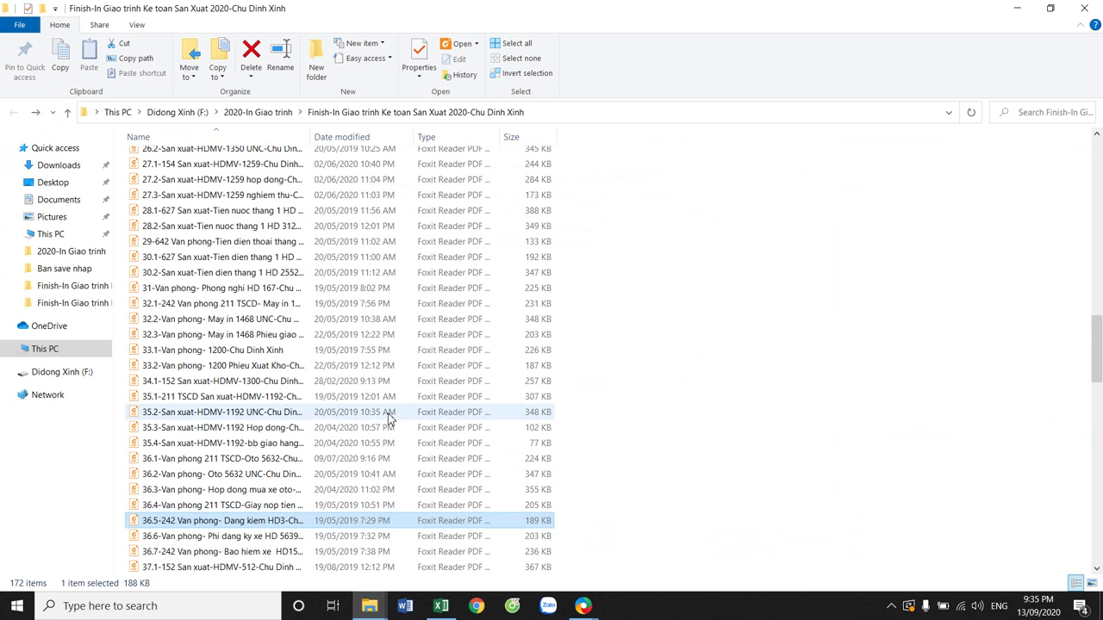
{"action": "scroll", "coordinate": [327, 543], "scroll_direction": "down", "scroll_amount": 2}
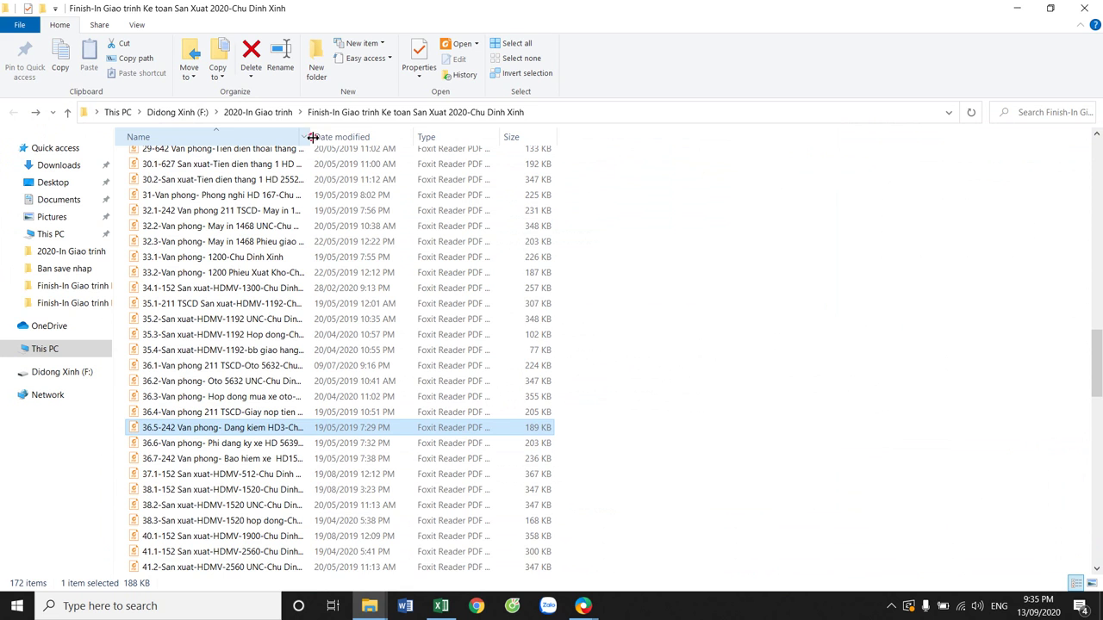
{"action": "left_click_drag", "start_coordinate": [312, 137], "coordinate": [358, 137]}
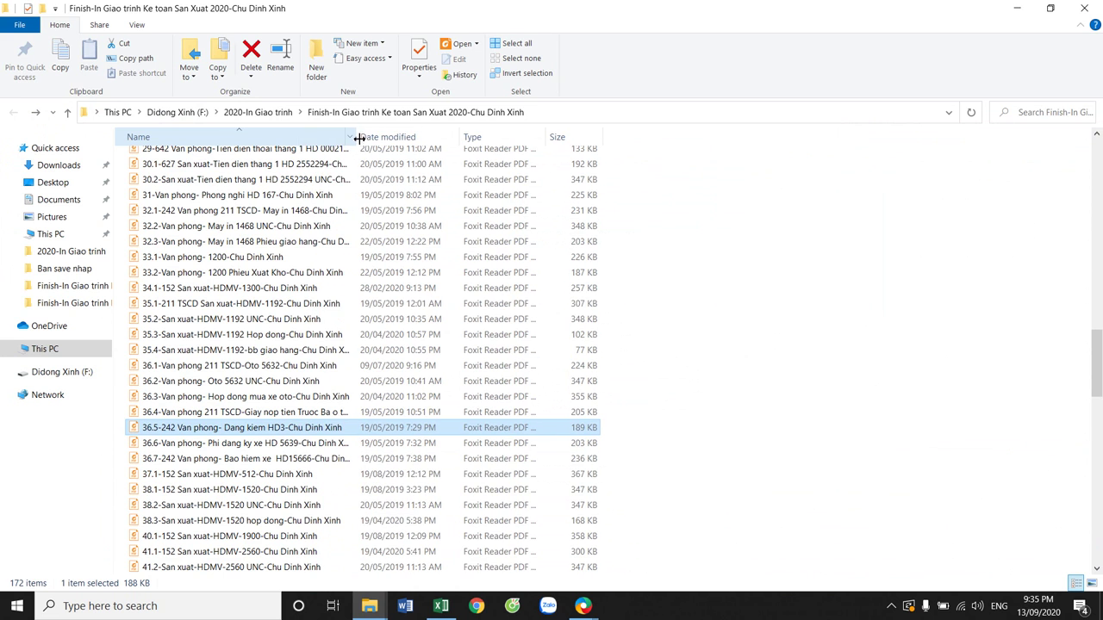
{"action": "double_click", "coordinate": [293, 459]}
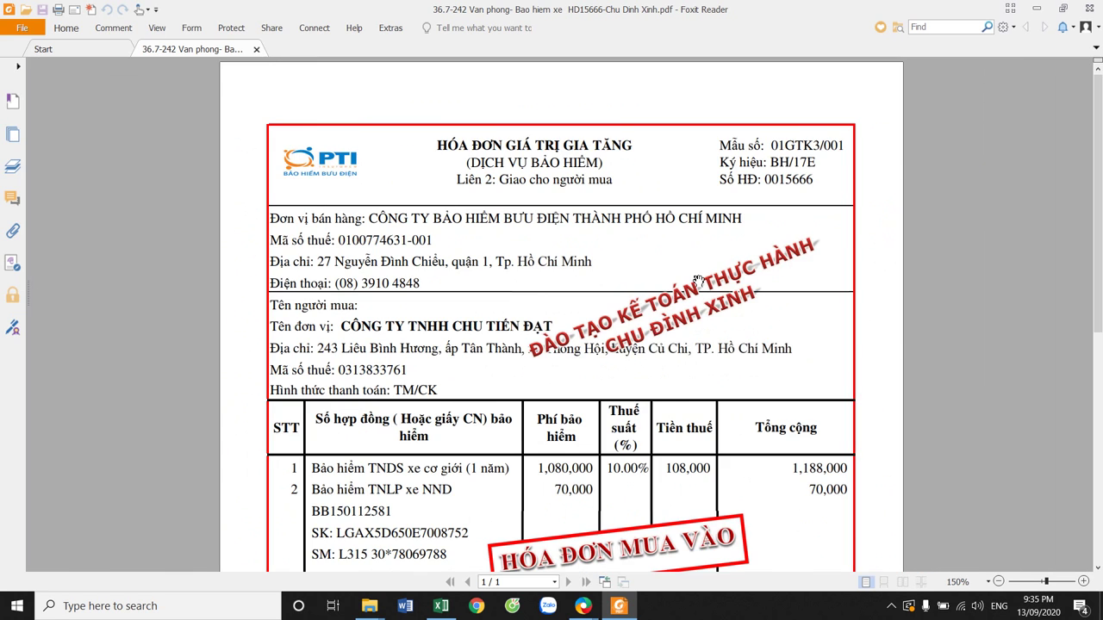
{"action": "scroll", "coordinate": [698, 281], "scroll_direction": "down", "scroll_amount": 2}
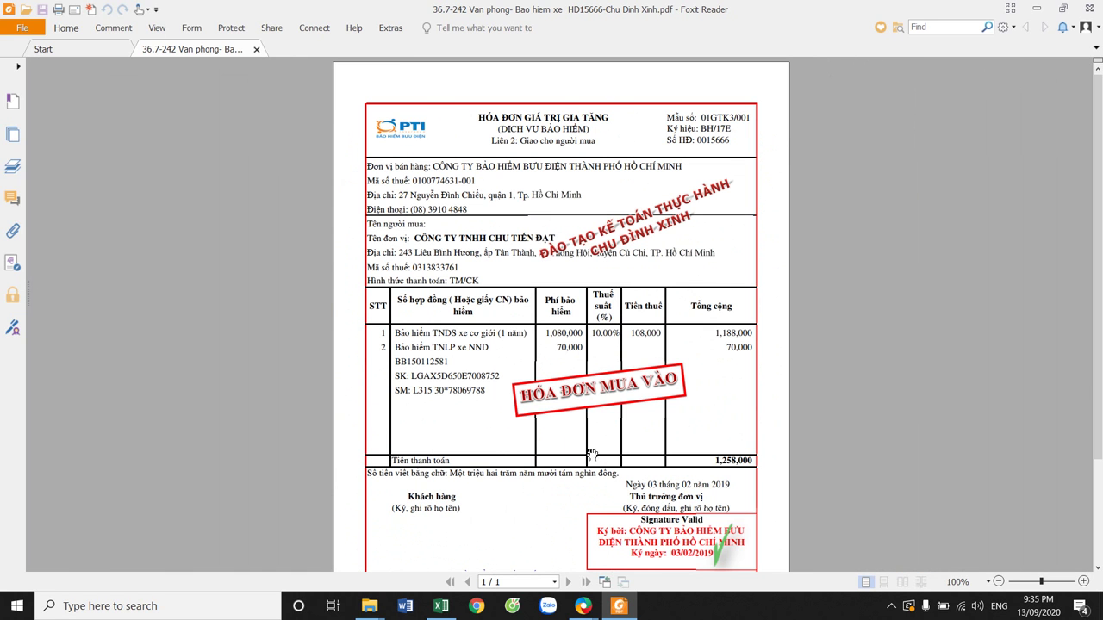
{"action": "scroll", "coordinate": [509, 285], "scroll_direction": "down", "scroll_amount": 2}
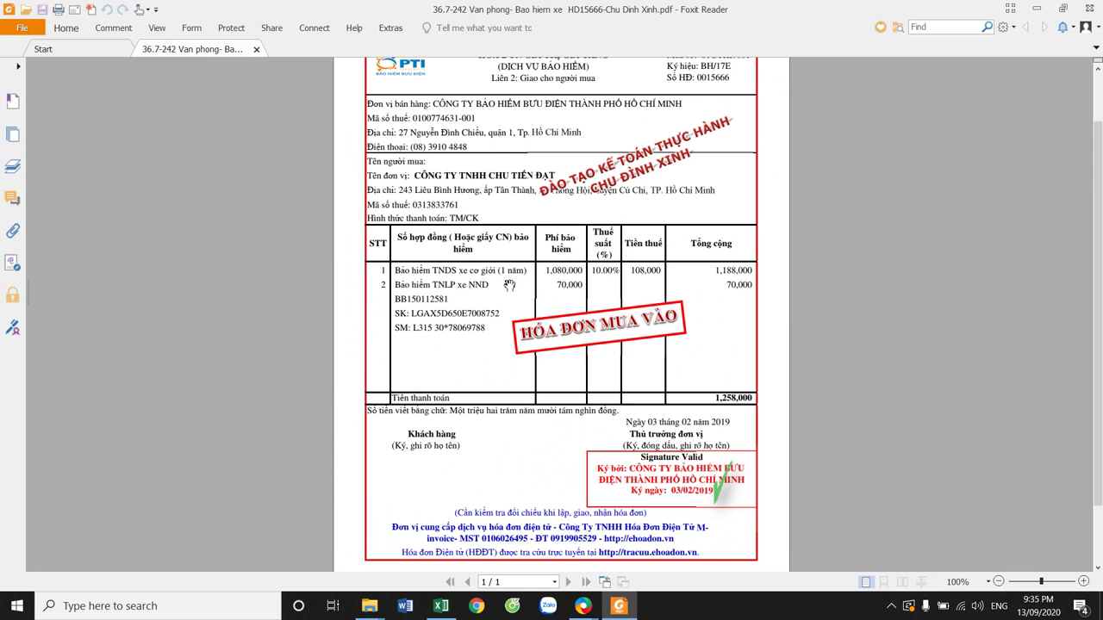
{"action": "scroll", "coordinate": [600, 422], "scroll_direction": "up", "scroll_amount": 2}
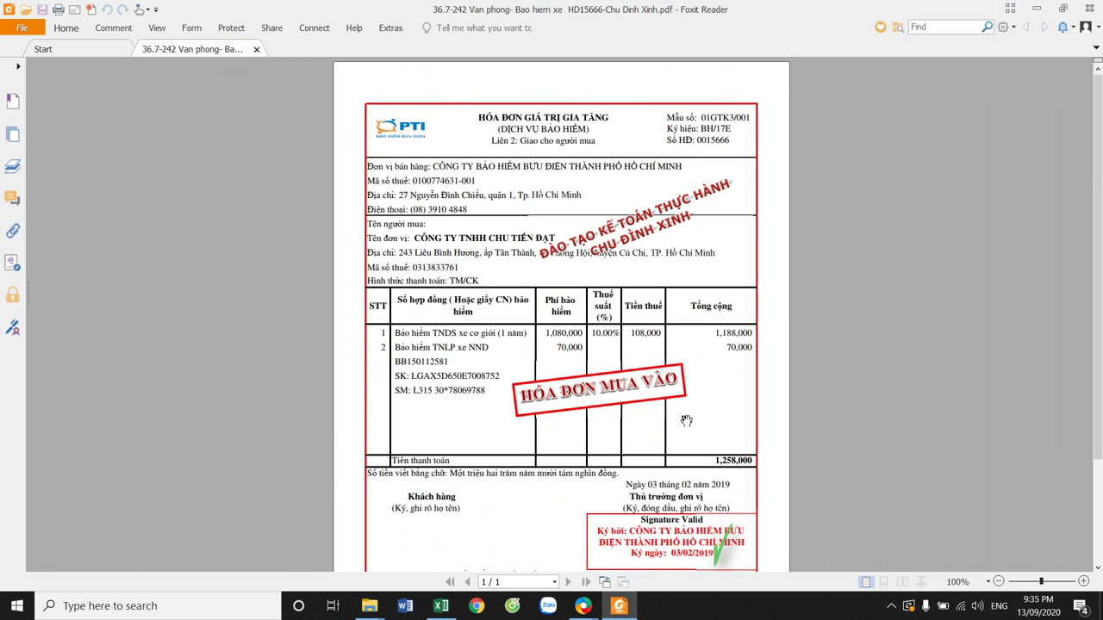
{"action": "scroll", "coordinate": [634, 441], "scroll_direction": "down", "scroll_amount": 4}
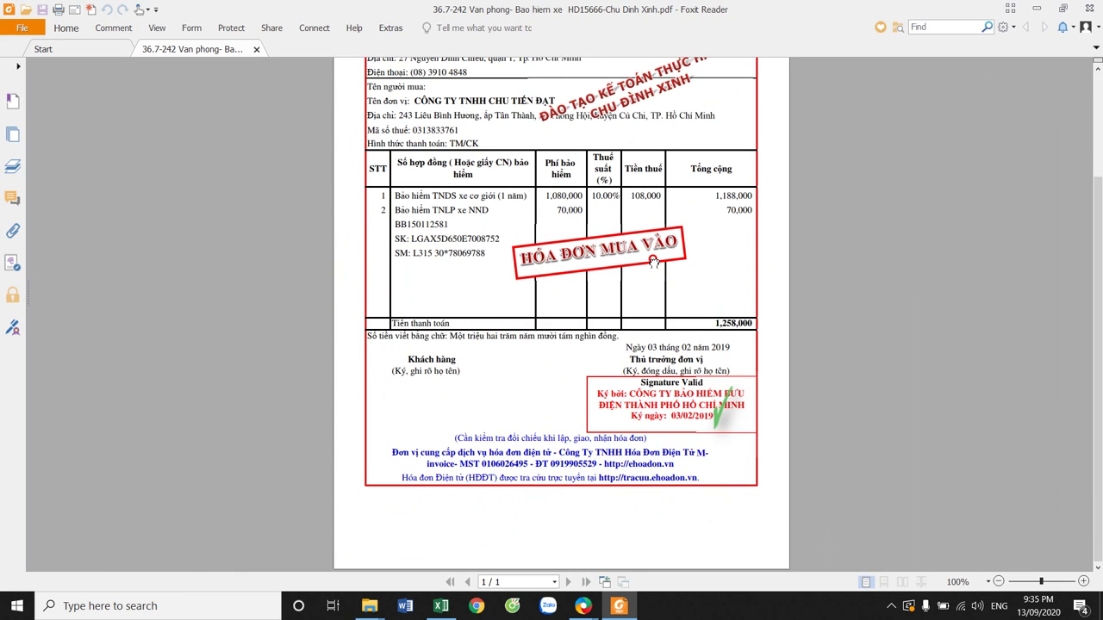
- Return to the new Phiếu thu in MISA SME.NET and set its posting and voucher dates to 03/02/2019
{"action": "scroll", "coordinate": [653, 261], "scroll_direction": "up", "scroll_amount": 4}
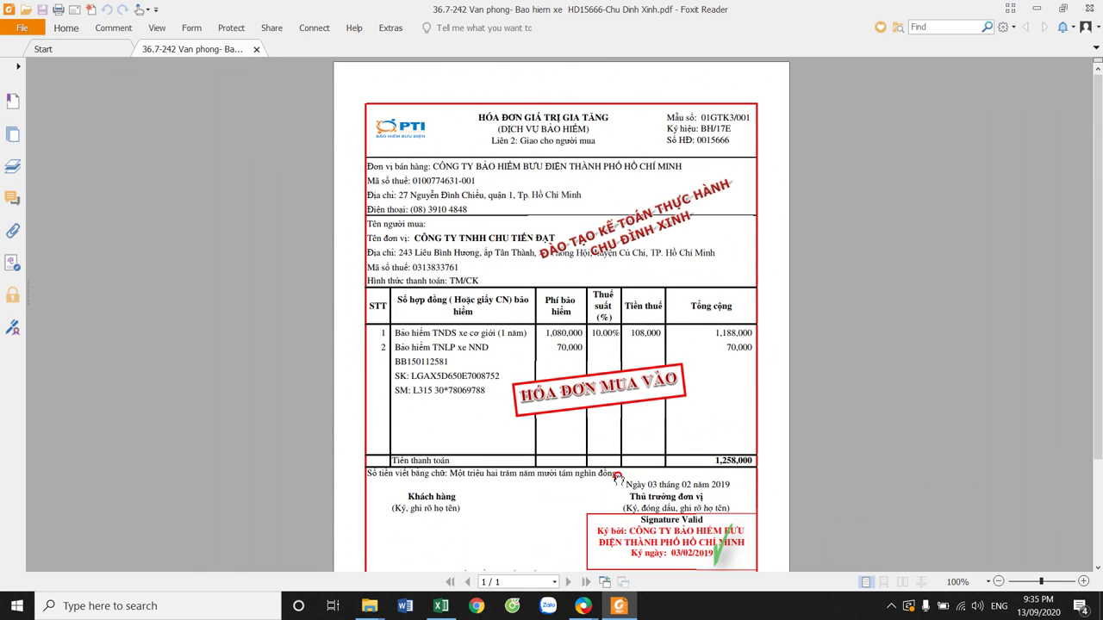
{"action": "left_click", "coordinate": [584, 606]}
{"action": "left_click", "coordinate": [530, 543]}
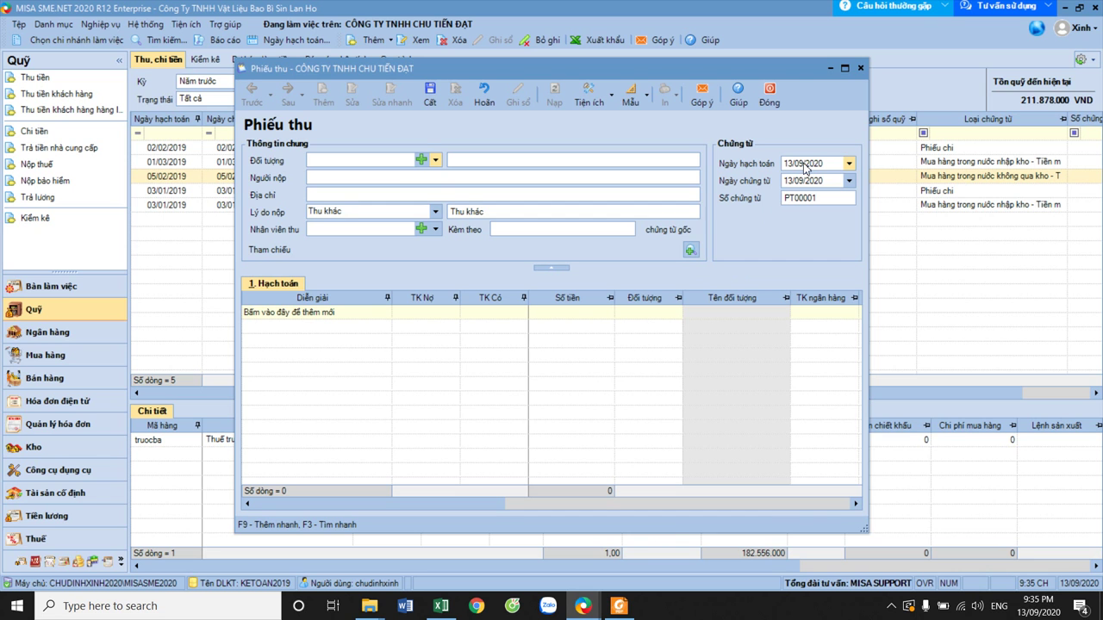
{"action": "left_click", "coordinate": [799, 164]}
{"action": "type", "text": "0"}
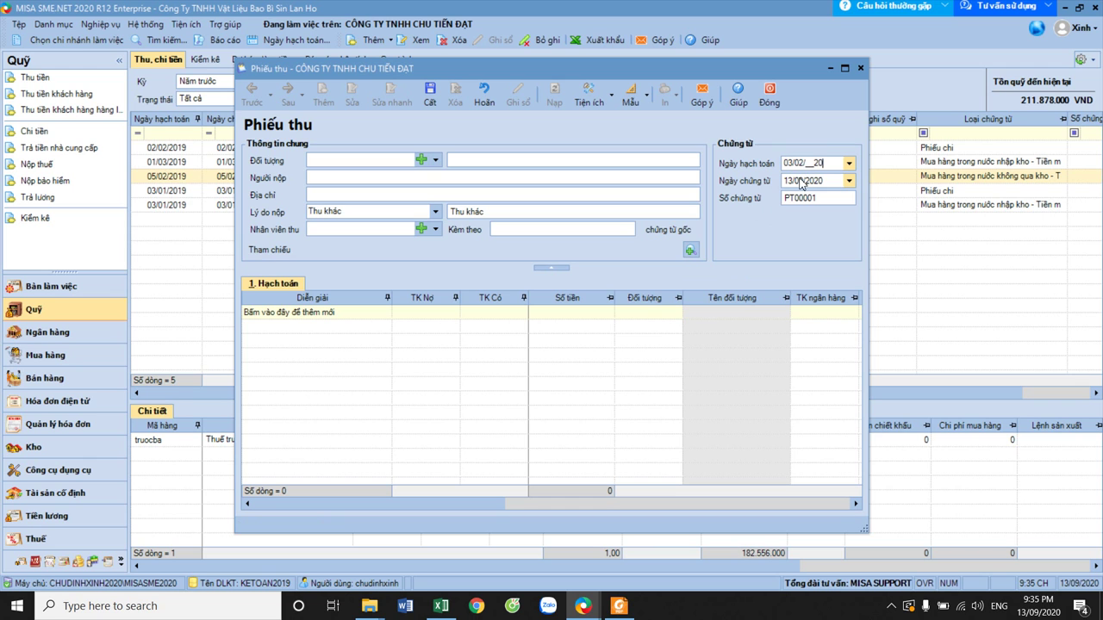
{"action": "left_click", "coordinate": [802, 182]}
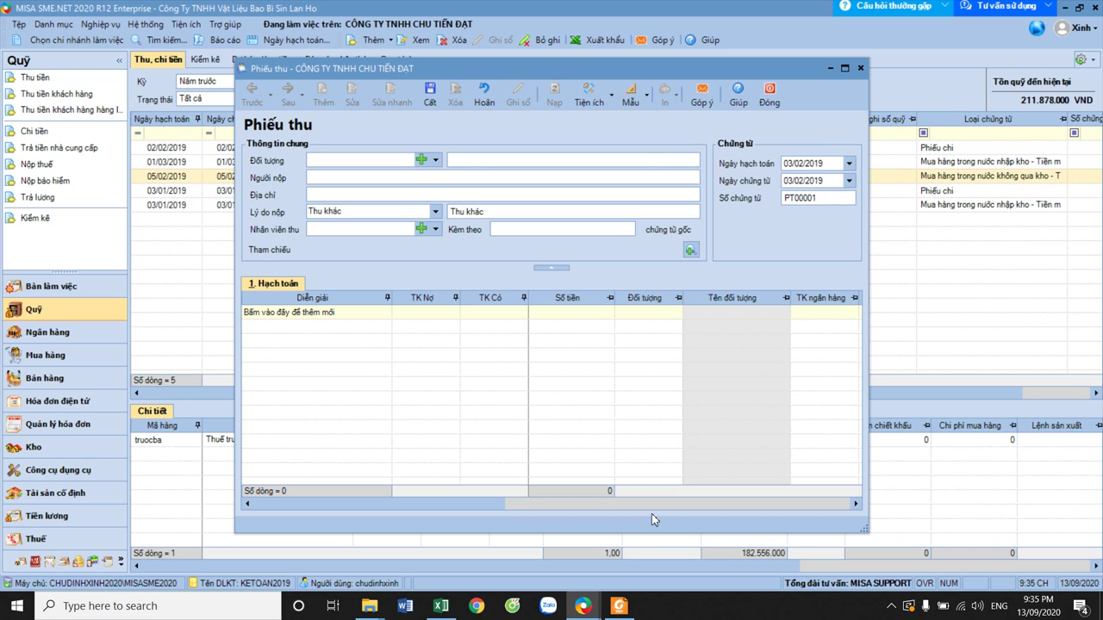
- Check the seller on the insurance invoice and choose CÔNG TY BẢO HIỂM BƯU ĐIỆN TP.HỒ CHÍ MINH as the receipt's Đối tượng
{"action": "left_click", "coordinate": [617, 610]}
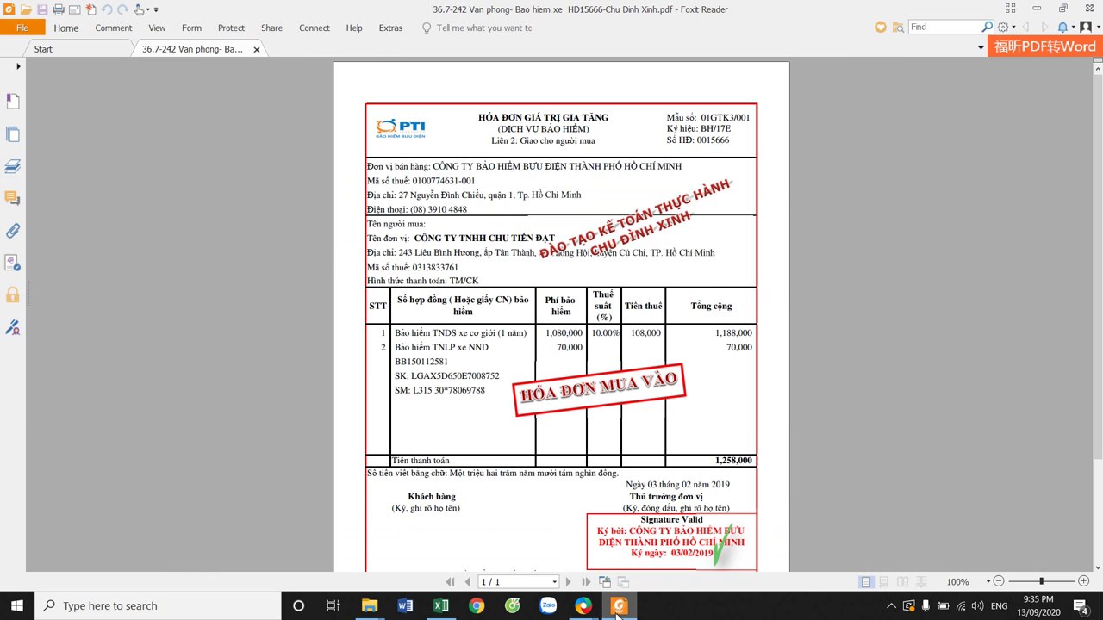
{"action": "left_click", "coordinate": [617, 608]}
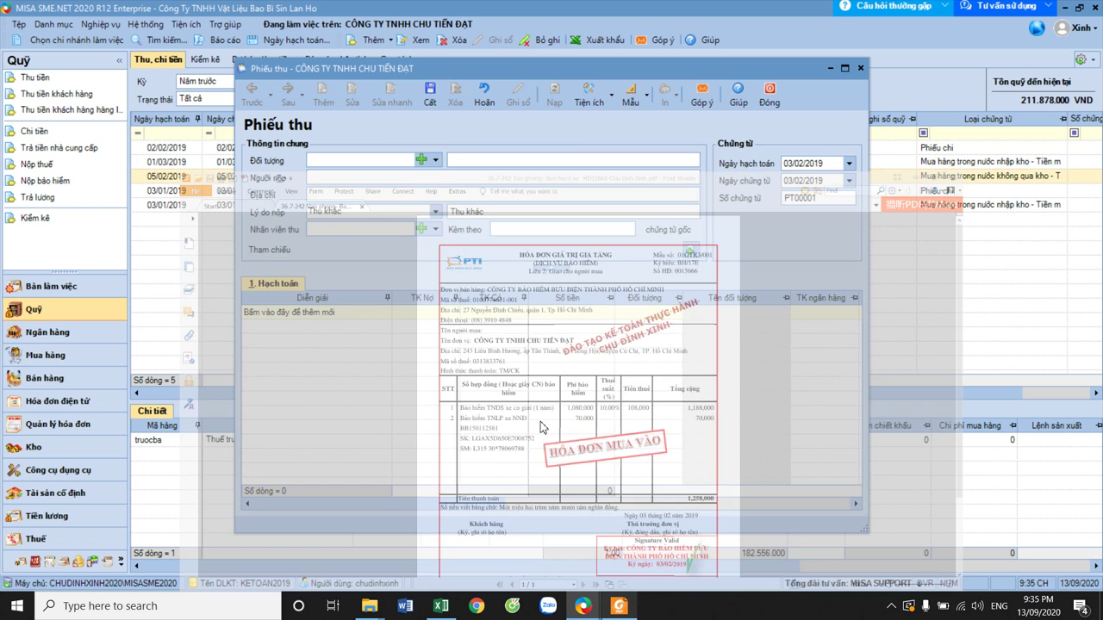
{"action": "left_click", "coordinate": [437, 161]}
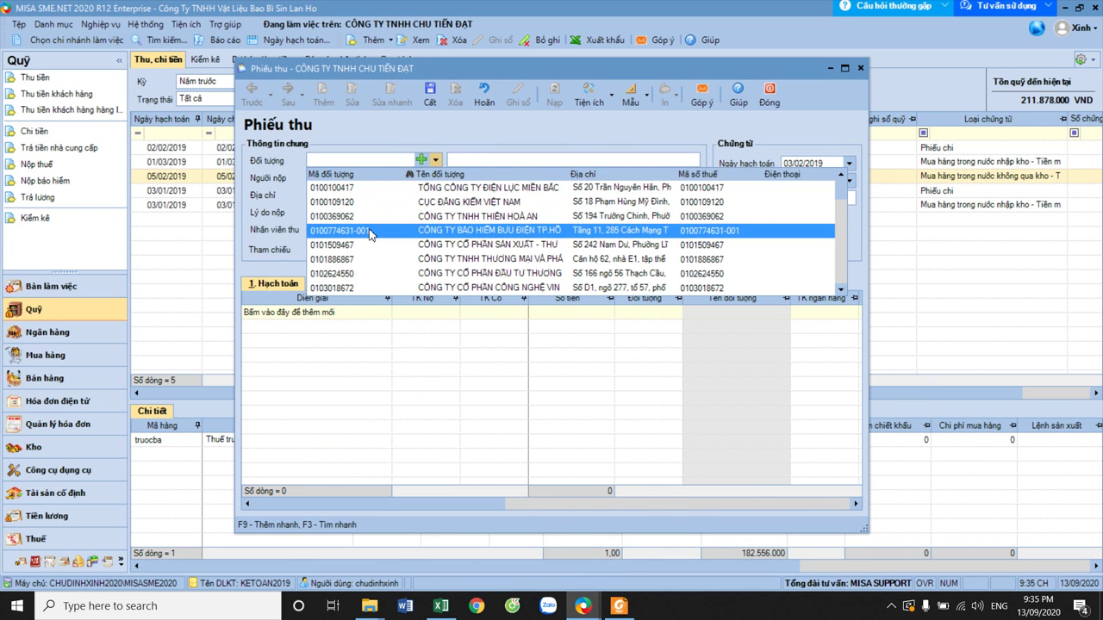
{"action": "left_click", "coordinate": [496, 230]}
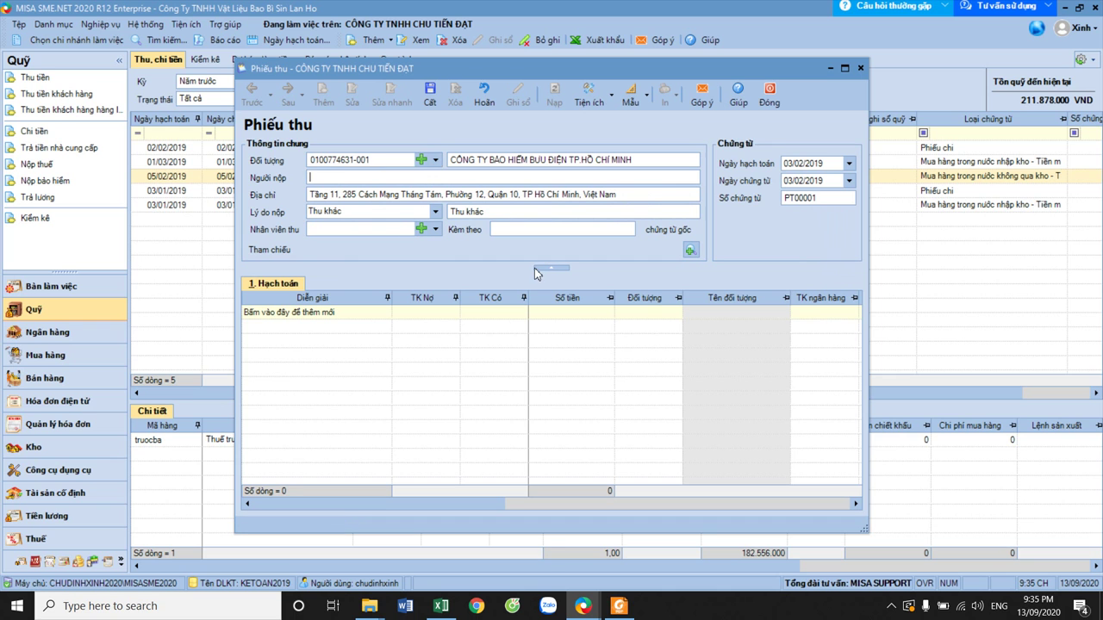
- Switch to the insurance invoice in Foxit Reader and copy the item description Bảo hiểm TNLP xe NND
{"action": "left_click", "coordinate": [617, 609]}
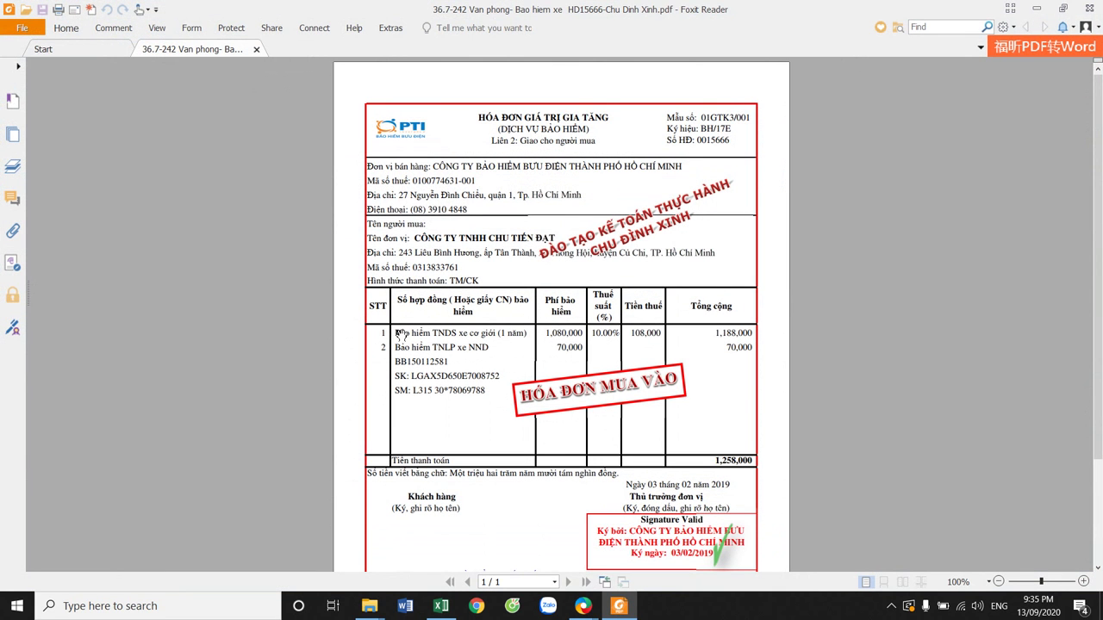
{"action": "left_click_drag", "start_coordinate": [398, 333], "coordinate": [471, 335]}
{"action": "left_click", "coordinate": [411, 340]}
{"action": "left_click_drag", "start_coordinate": [401, 333], "coordinate": [384, 348]}
{"action": "key", "text": "ctrl+c"}
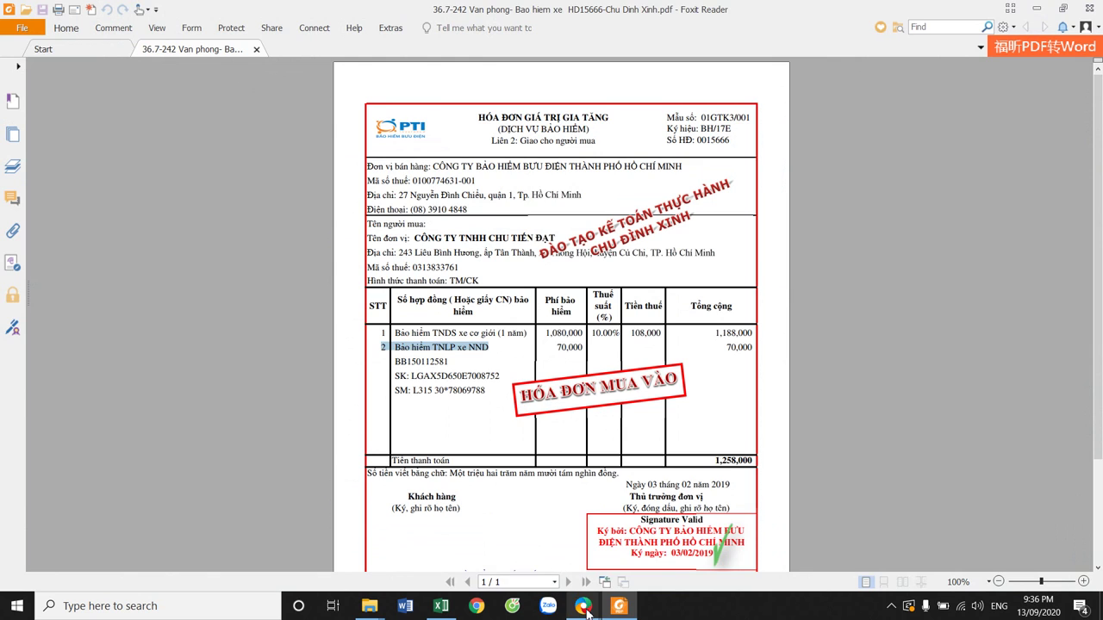
- Paste the copied description into the Phiếu thu as its Lý do nộp, correcting it to Bảo hiểm TNLP xe NND
{"action": "left_click", "coordinate": [584, 609]}
{"action": "left_click", "coordinate": [651, 552]}
{"action": "left_click", "coordinate": [483, 211]}
{"action": "key", "text": "ctrl+v"}
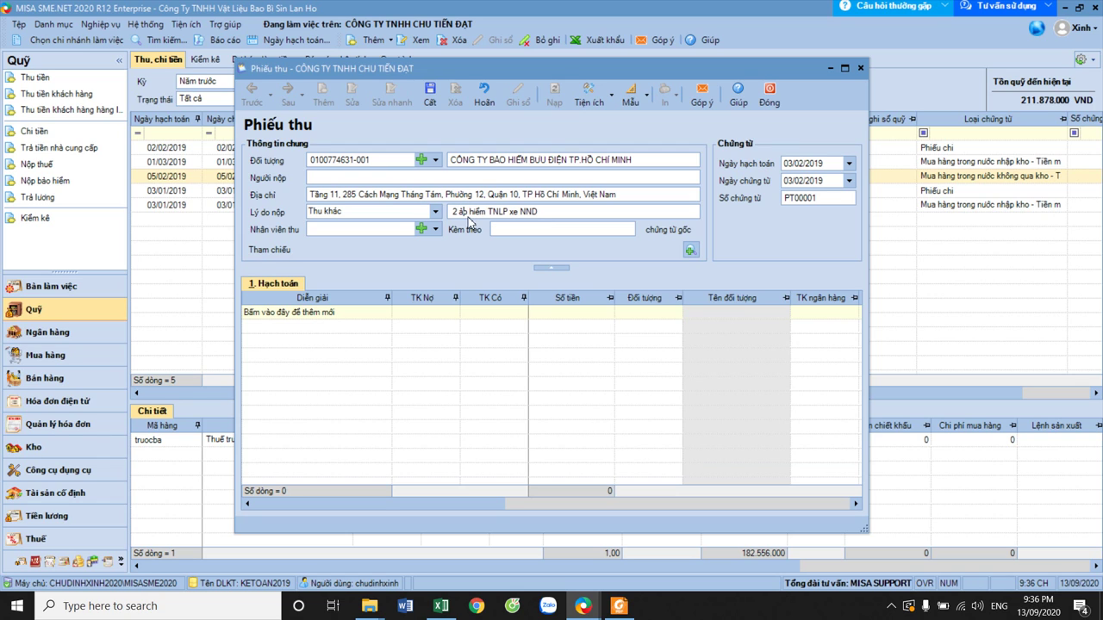
{"action": "key", "text": "BackSpace"}
{"action": "key", "text": "BackSpace"}
{"action": "type", "text": "b"}
{"action": "key", "text": "Caps_Lock"}
{"action": "key", "text": "BackSpace"}
{"action": "type", "text": "B"}
- Start an accounting line on the Phiếu thu, then close the voucher without saving it
{"action": "left_click", "coordinate": [331, 317]}
{"action": "left_click", "coordinate": [400, 318]}
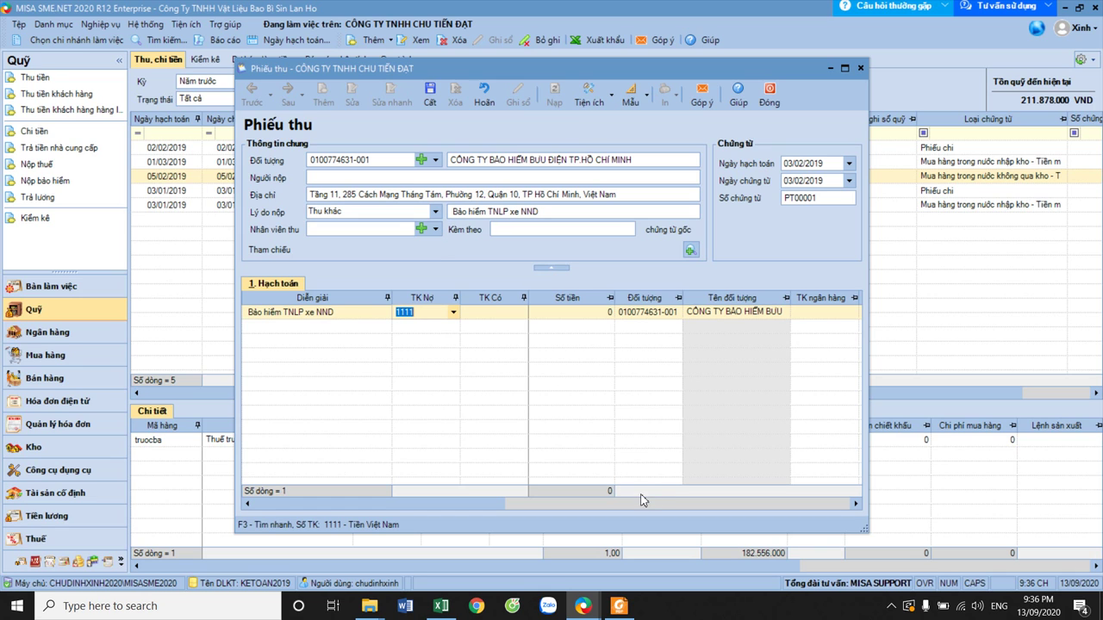
{"action": "left_click", "coordinate": [432, 503]}
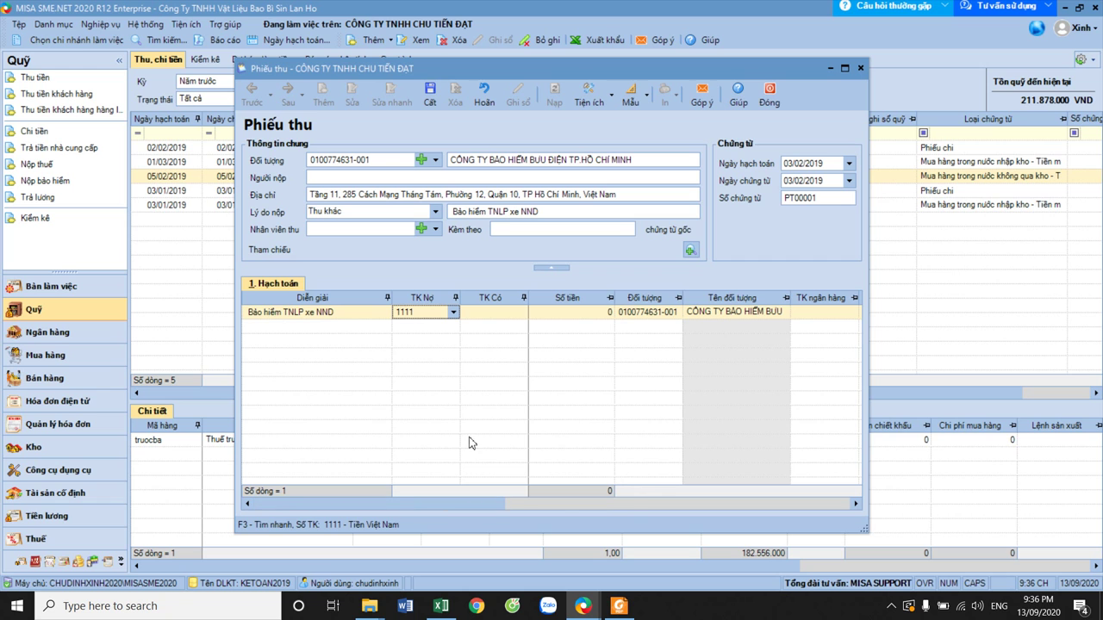
{"action": "left_click", "coordinate": [758, 101]}
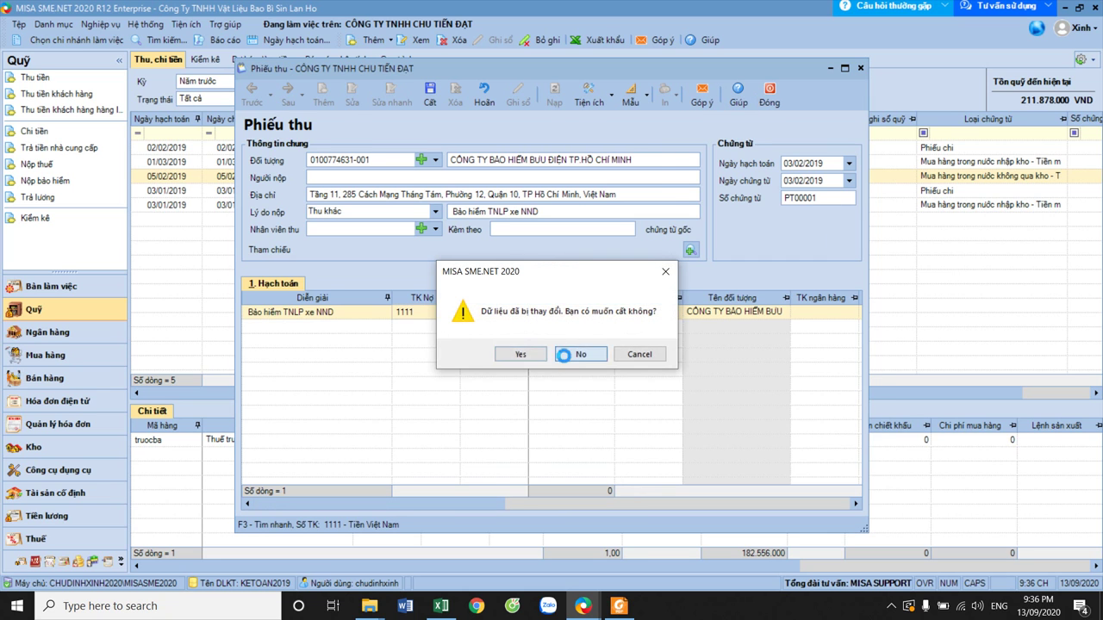
{"action": "left_click", "coordinate": [505, 355]}
- Create a new Phiếu chi and set its posting and voucher dates to 03/02/2019, matching the insurance invoice
{"action": "left_click", "coordinate": [42, 132]}
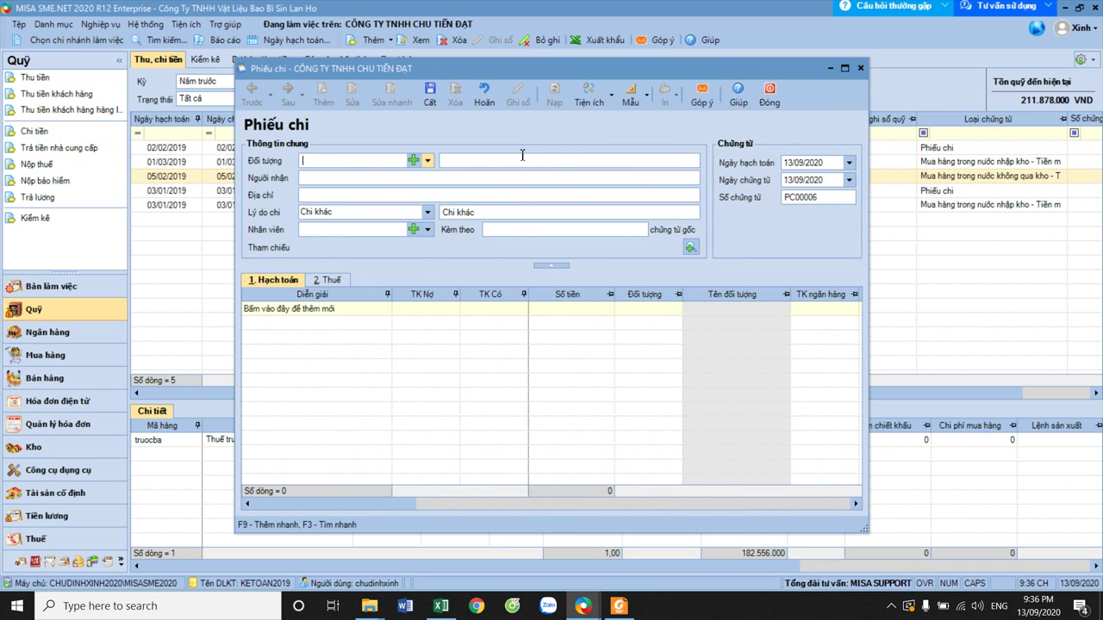
{"action": "left_click", "coordinate": [819, 162]}
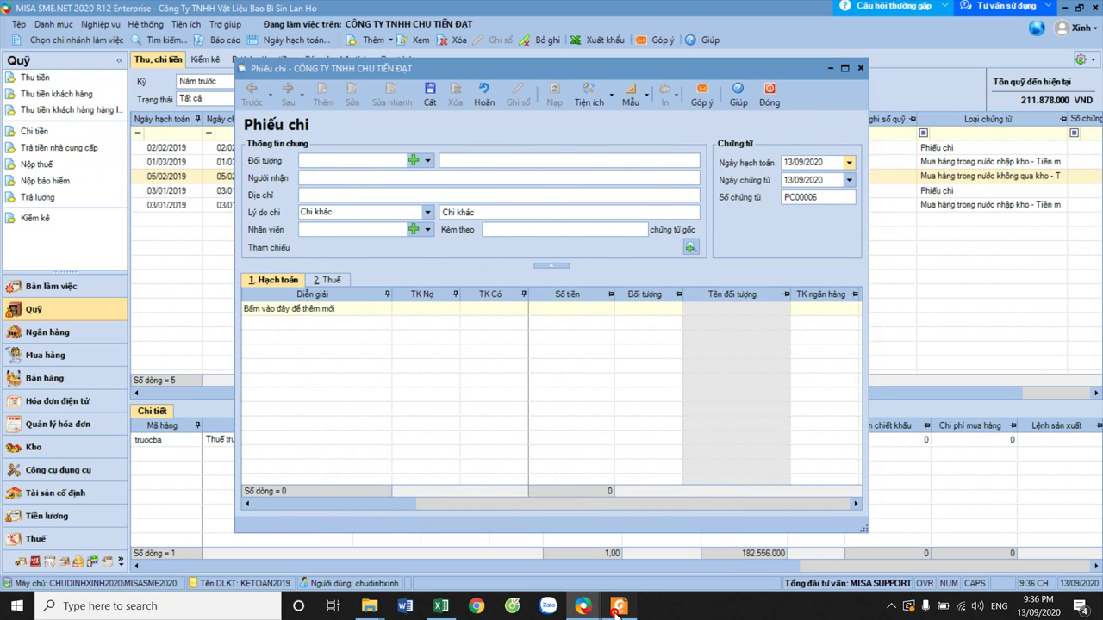
{"action": "left_click", "coordinate": [617, 606]}
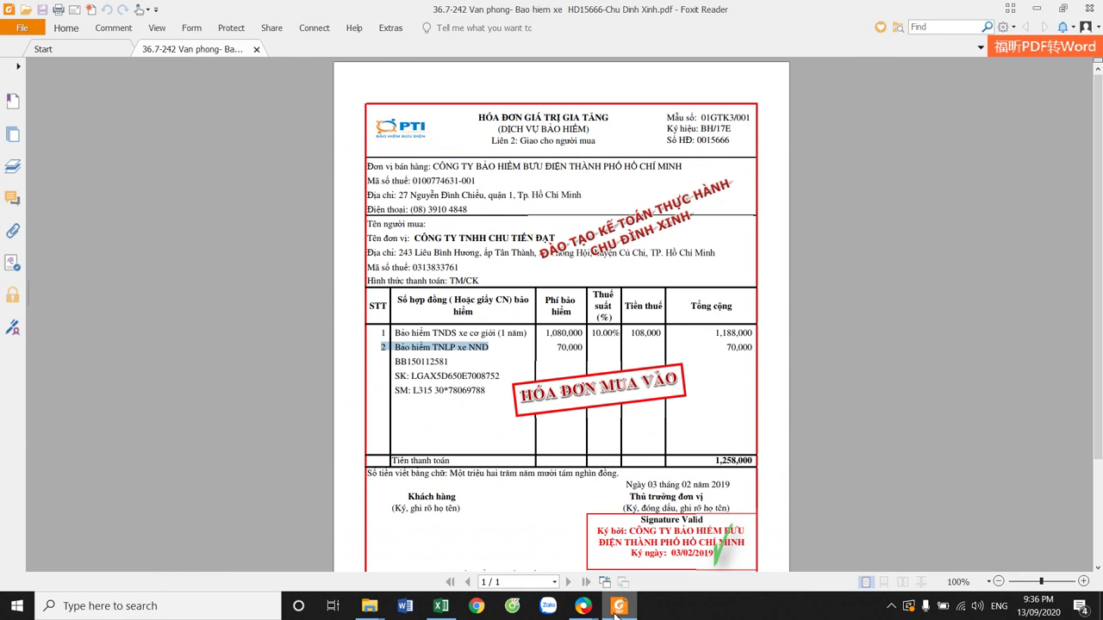
{"action": "left_click", "coordinate": [617, 607]}
{"action": "type", "text": "03/02/2019"}
{"action": "key", "text": "Tab"}
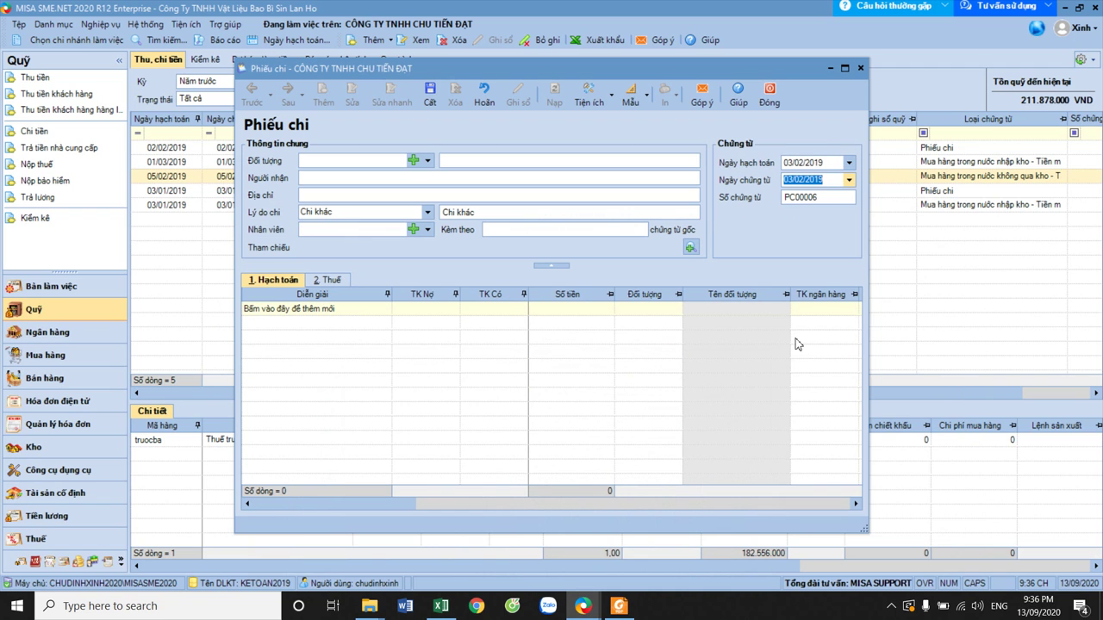
{"action": "left_click", "coordinate": [787, 198]}
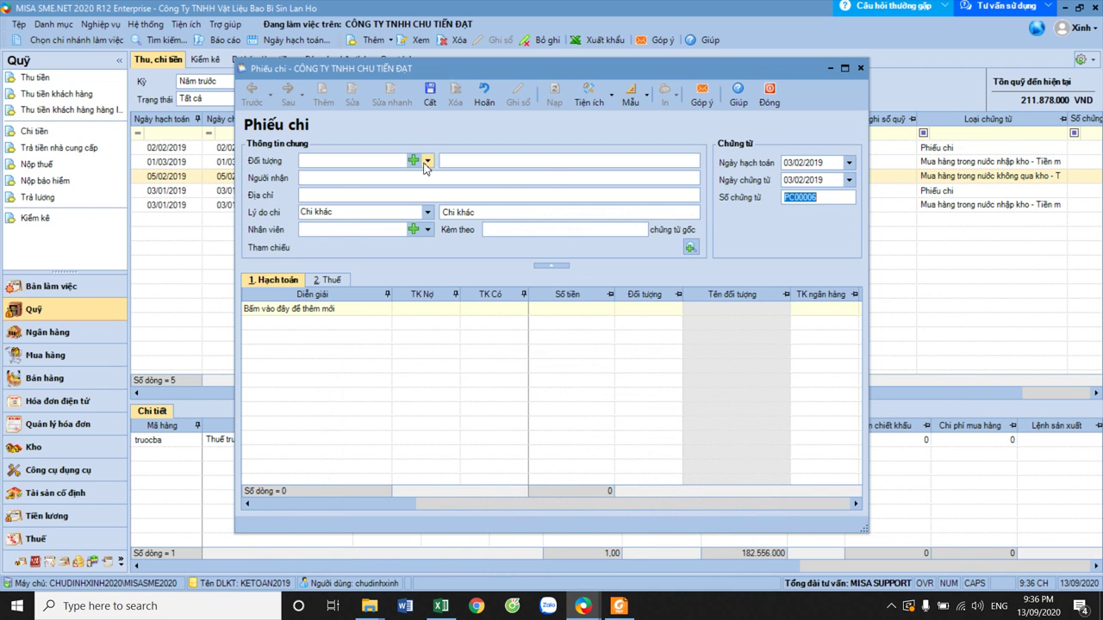
- Set the Phiếu chi's Đối tượng to CÔNG TY BẢO HIỂM BƯU ĐIỆN TP.HỒ CHÍ MINH and its Lý do chi to Bảo hiểm TNLP xe NND
{"action": "left_click", "coordinate": [427, 161]}
{"action": "left_click", "coordinate": [378, 233]}
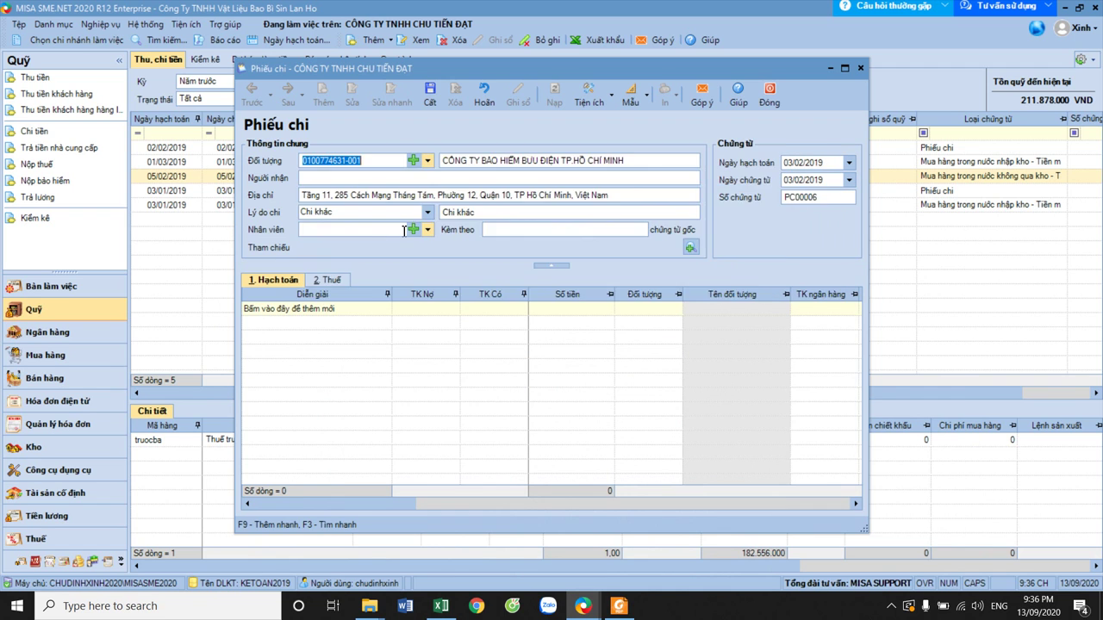
{"action": "left_click", "coordinate": [496, 213]}
{"action": "key", "text": "ctrl+v"}
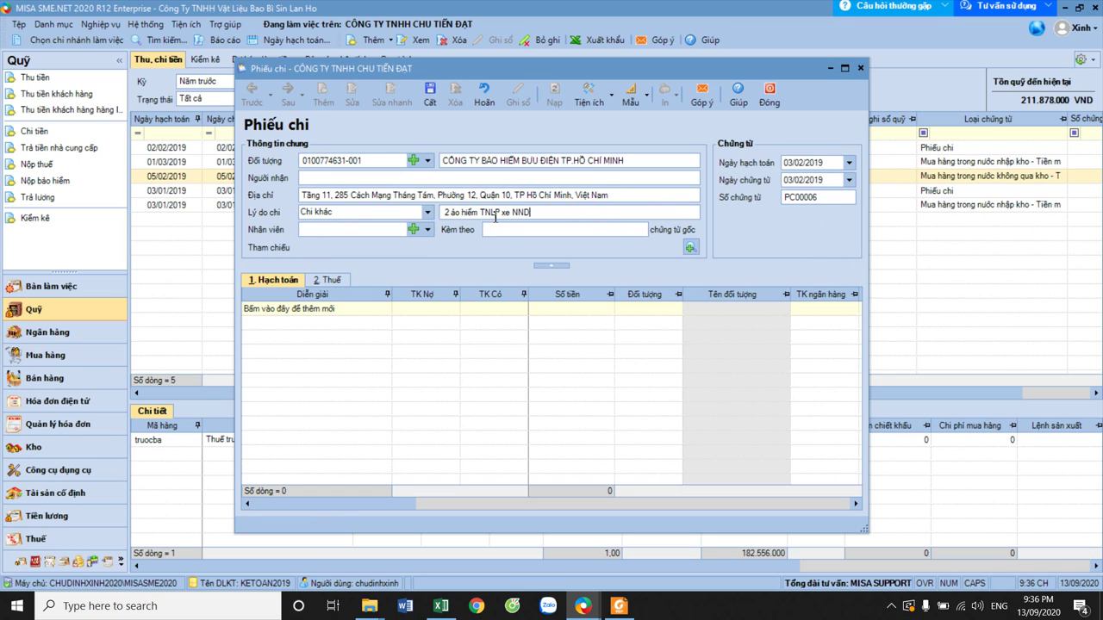
{"action": "left_click", "coordinate": [448, 212]}
{"action": "key", "text": "BackSpace"}
{"action": "type", "text": "b"}
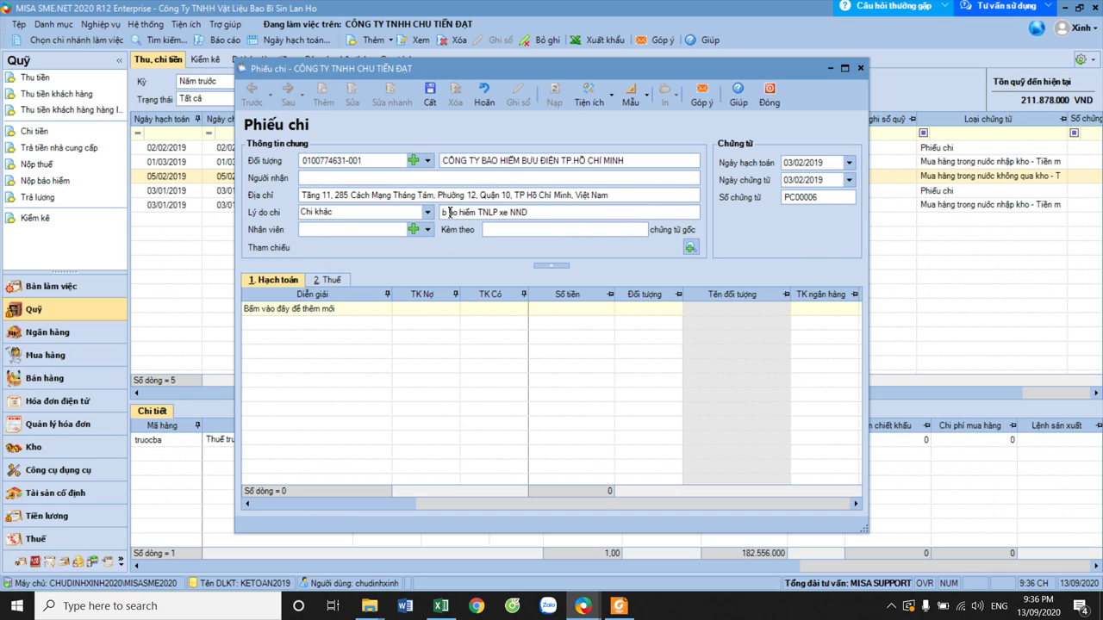
{"action": "key", "text": "Caps_Lock"}
{"action": "key", "text": "BackSpace"}
{"action": "type", "text": "B"}
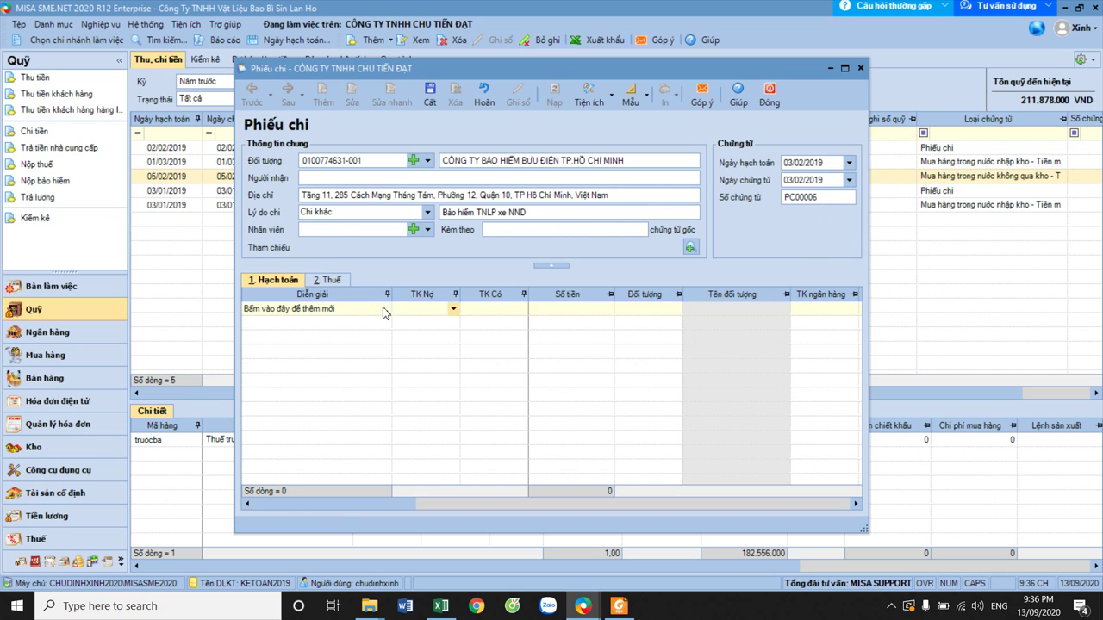
- Add the first accounting line debiting account 242 and crediting 1111 for the invoice's 1.080.000 premium
{"action": "left_click", "coordinate": [395, 308]}
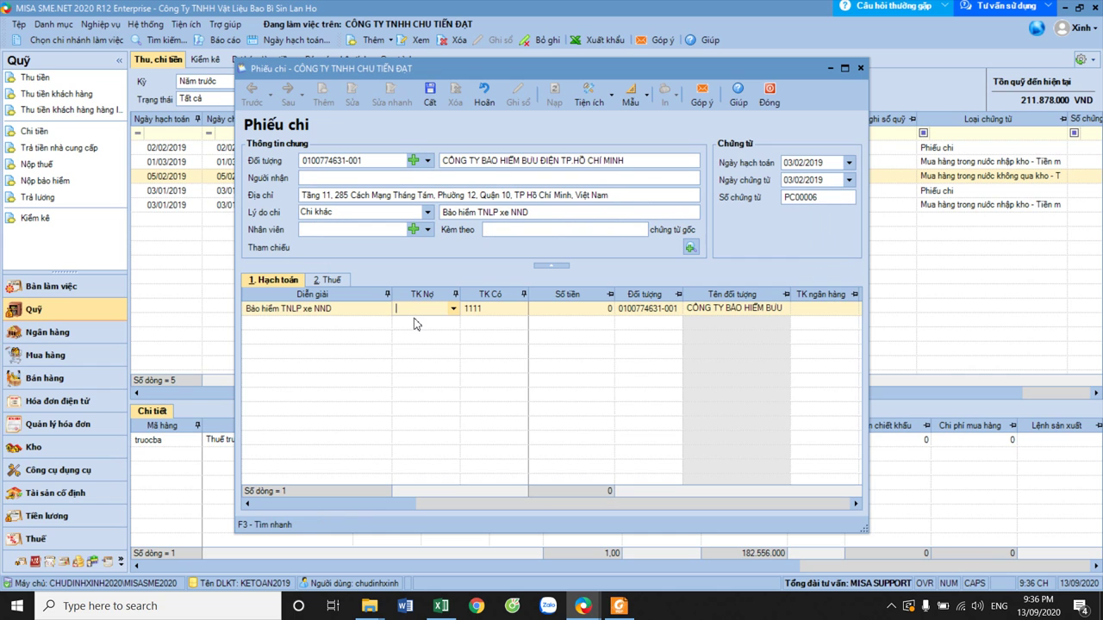
{"action": "type", "text": "242"}
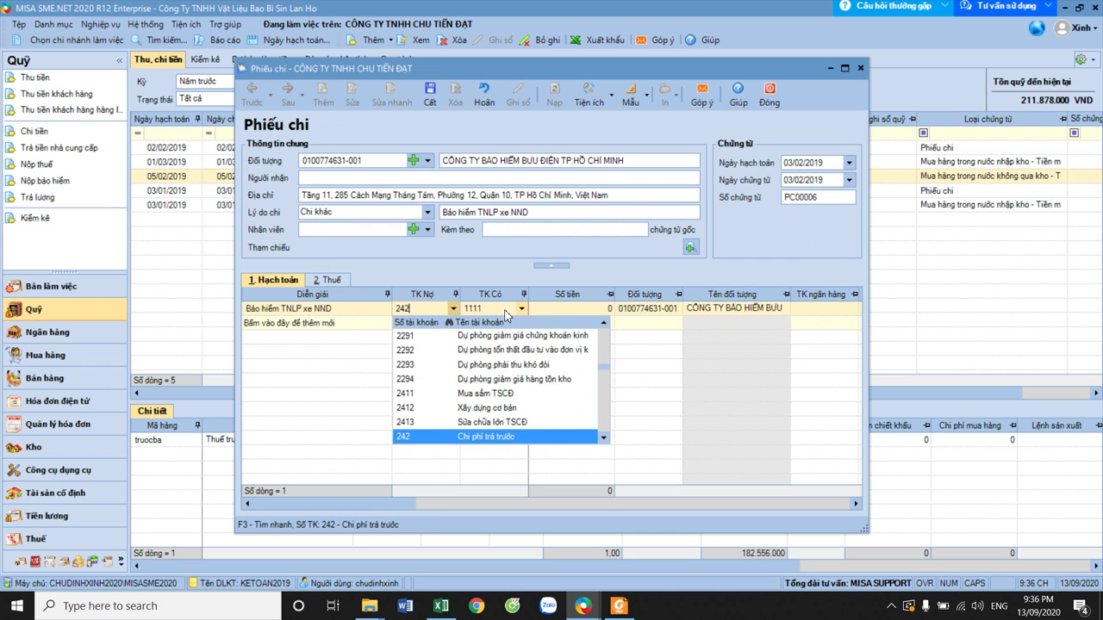
{"action": "key", "text": "Return"}
{"action": "key", "text": "Tab"}
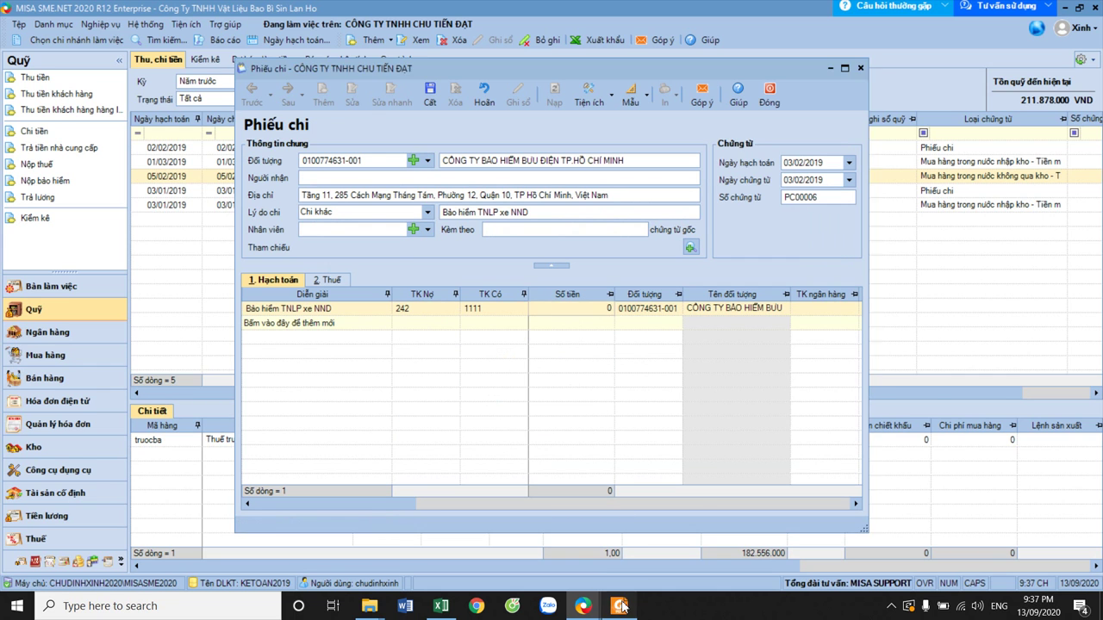
{"action": "left_click", "coordinate": [620, 605]}
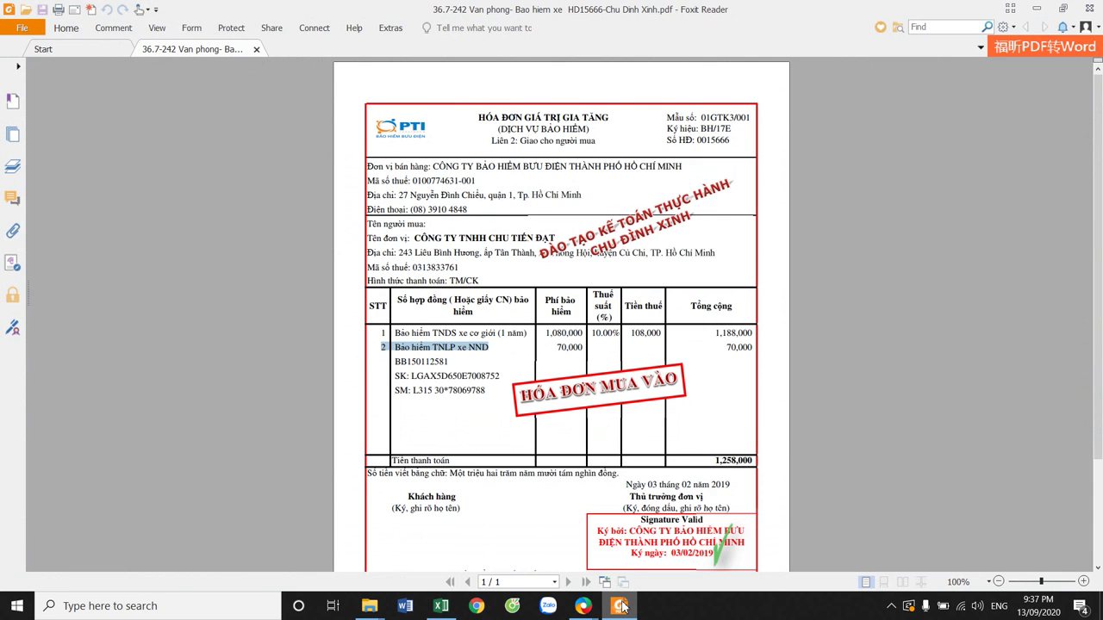
{"action": "left_click", "coordinate": [620, 605]}
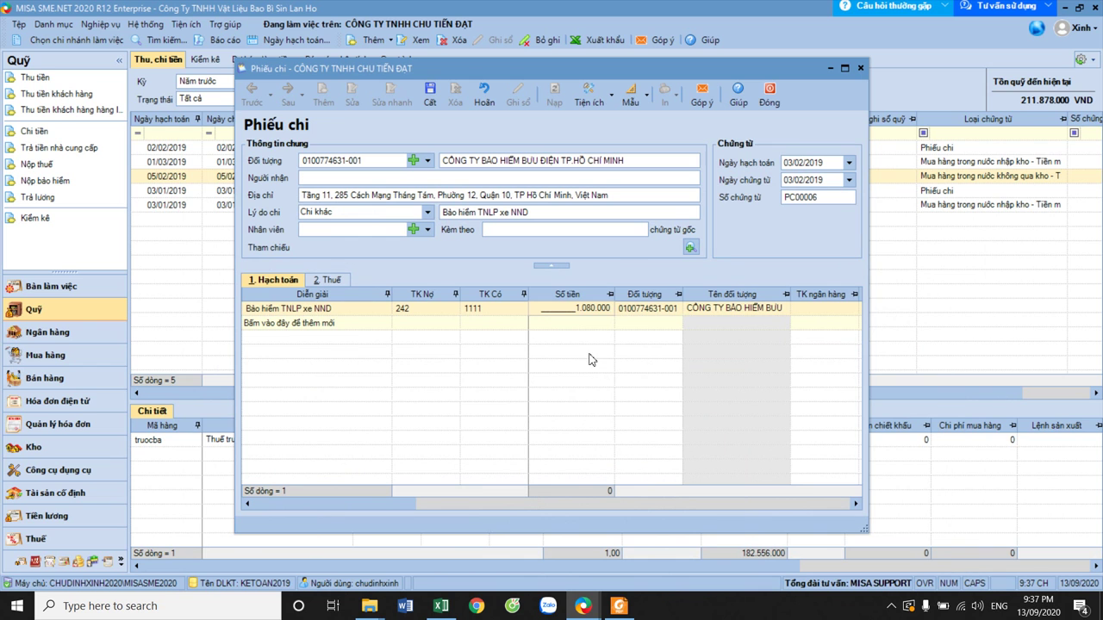
- Compare the invoice with the Excel journal and add a second line debiting 242 and crediting 1111 for 70.000
{"action": "left_click", "coordinate": [619, 606]}
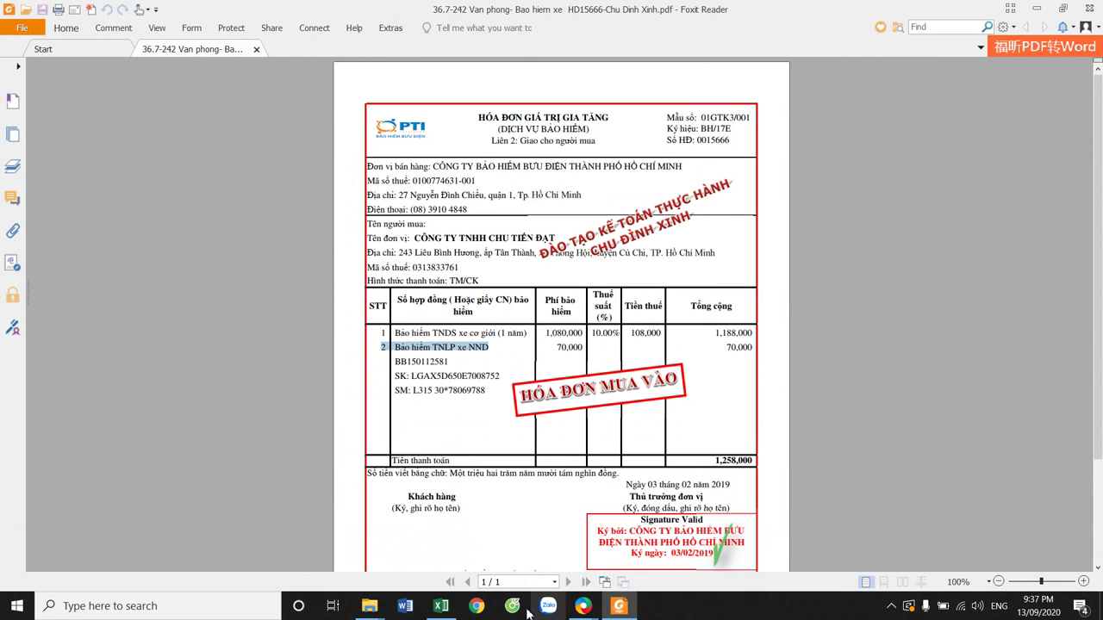
{"action": "left_click", "coordinate": [452, 610]}
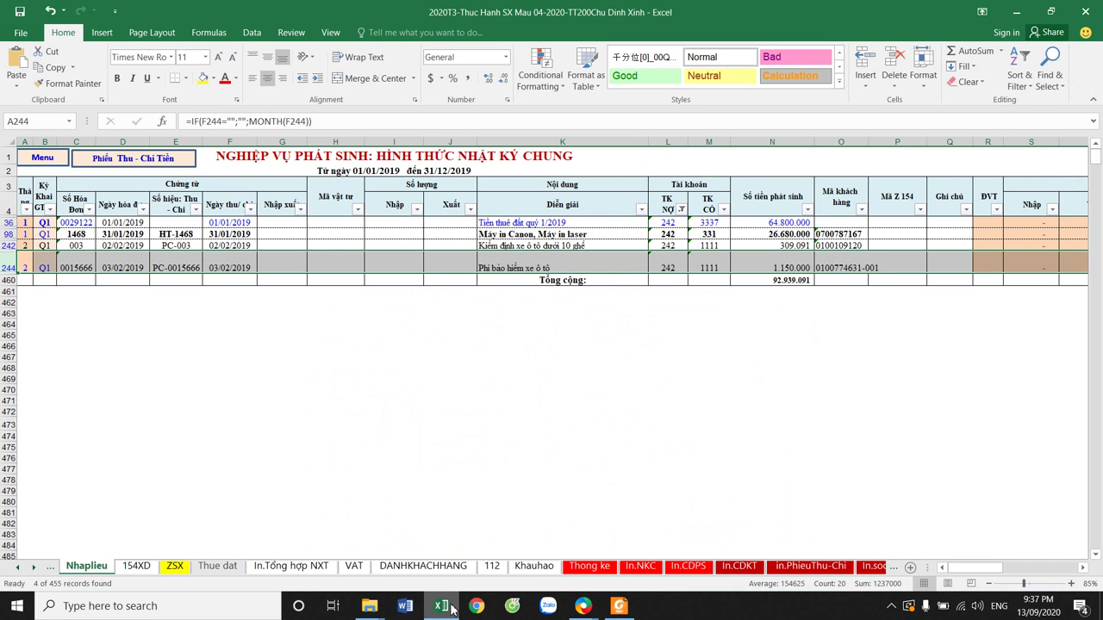
{"action": "left_click", "coordinate": [452, 609]}
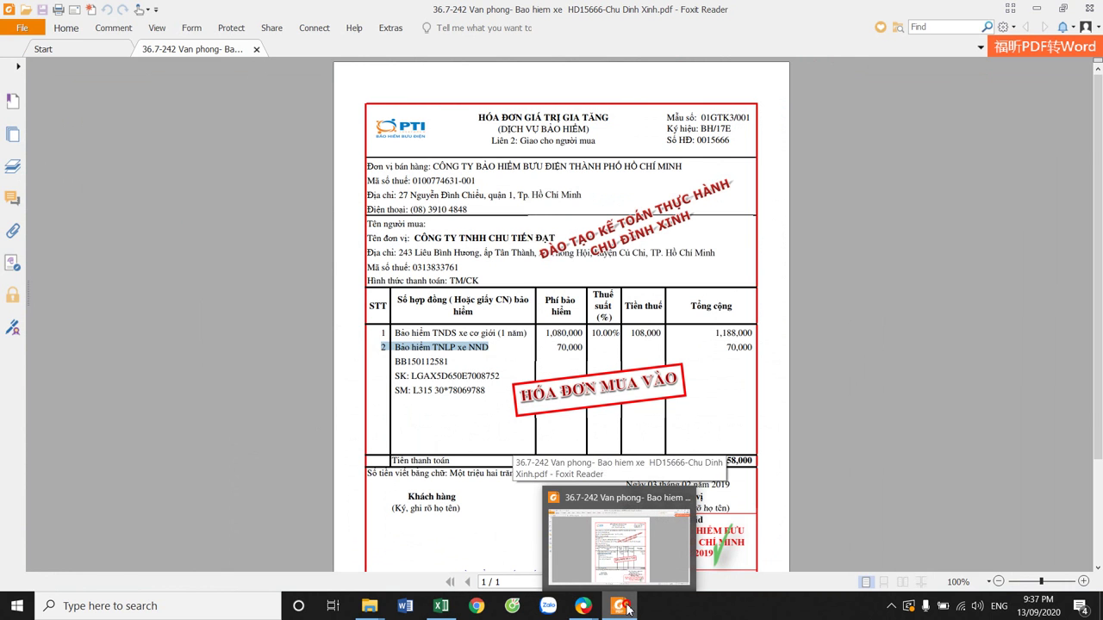
{"action": "left_click", "coordinate": [627, 607]}
{"action": "left_click", "coordinate": [349, 323]}
{"action": "key", "text": "Tab"}
{"action": "key", "text": "Tab"}
{"action": "key", "text": "Tab"}
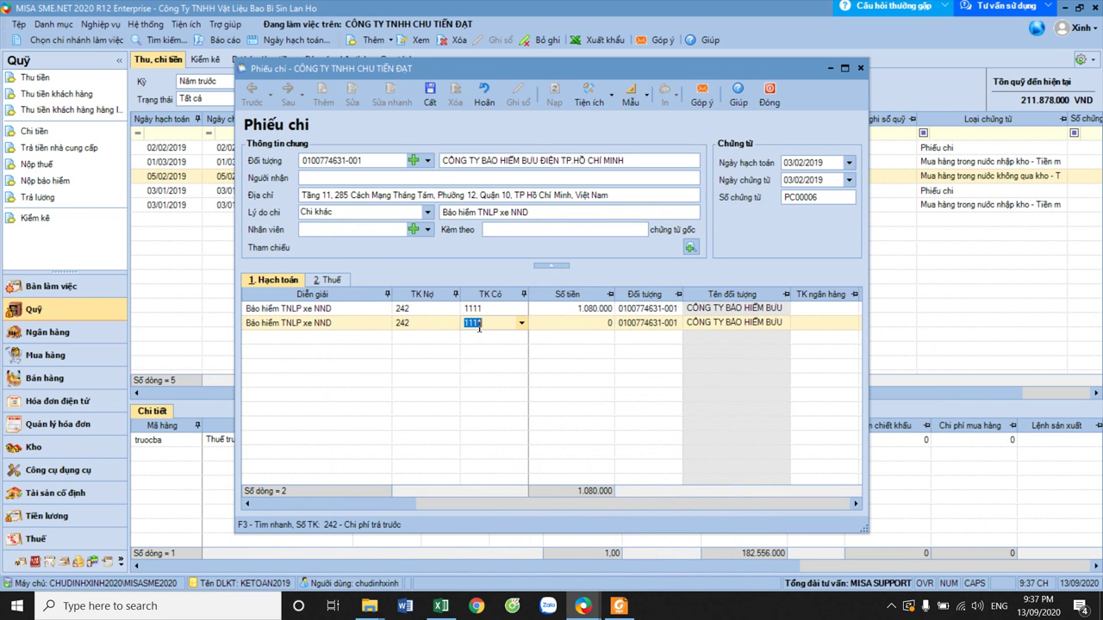
{"action": "type", "text": "700.000"}
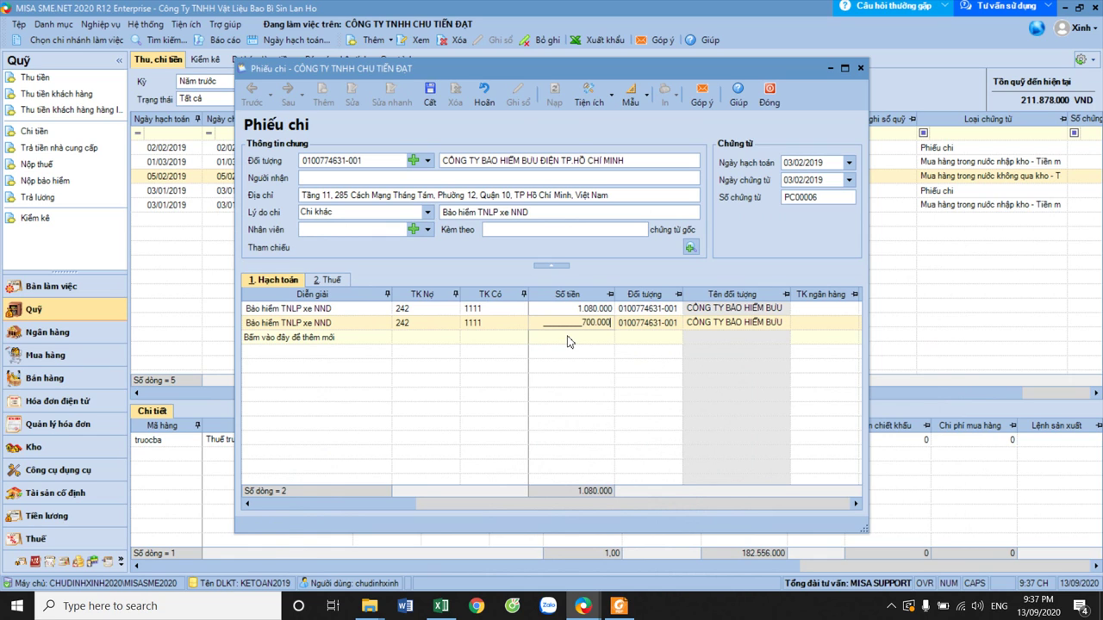
{"action": "key", "text": "Tab"}
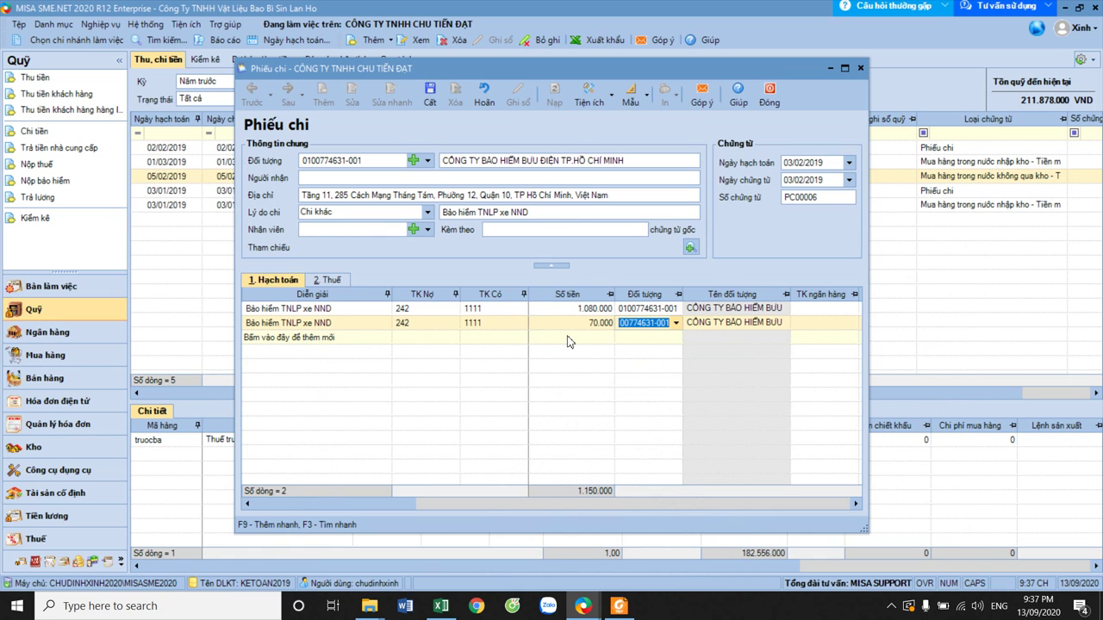
{"action": "left_click", "coordinate": [620, 607]}
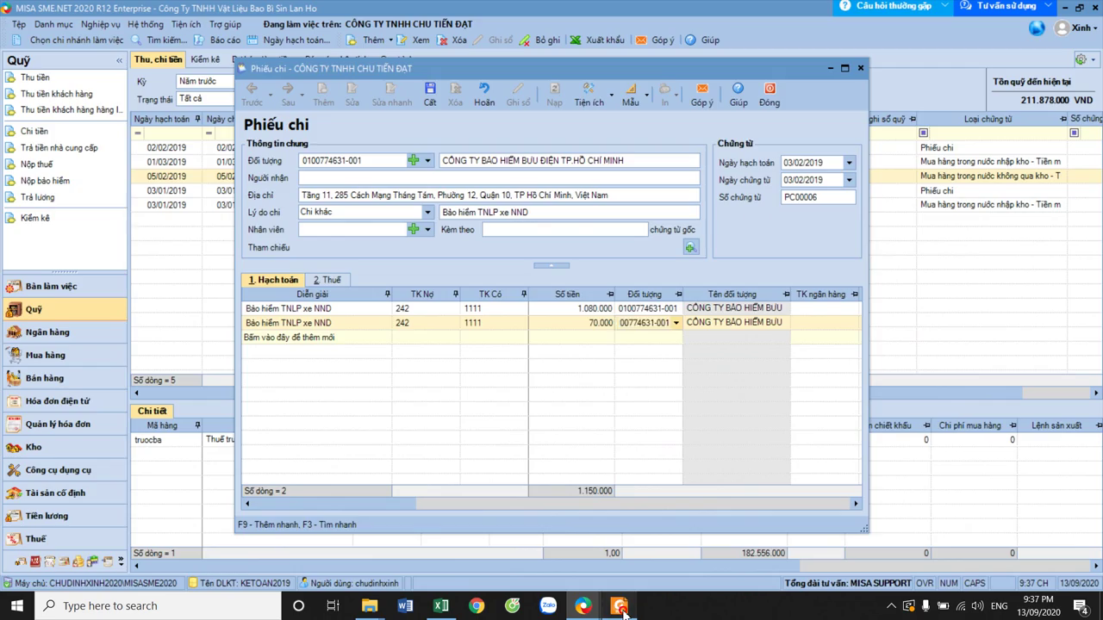
- Check the voucher total against the Excel journal's insurance entry and add a VAT line on account 1331 for the invoice's 108.000
{"action": "left_click", "coordinate": [621, 607]}
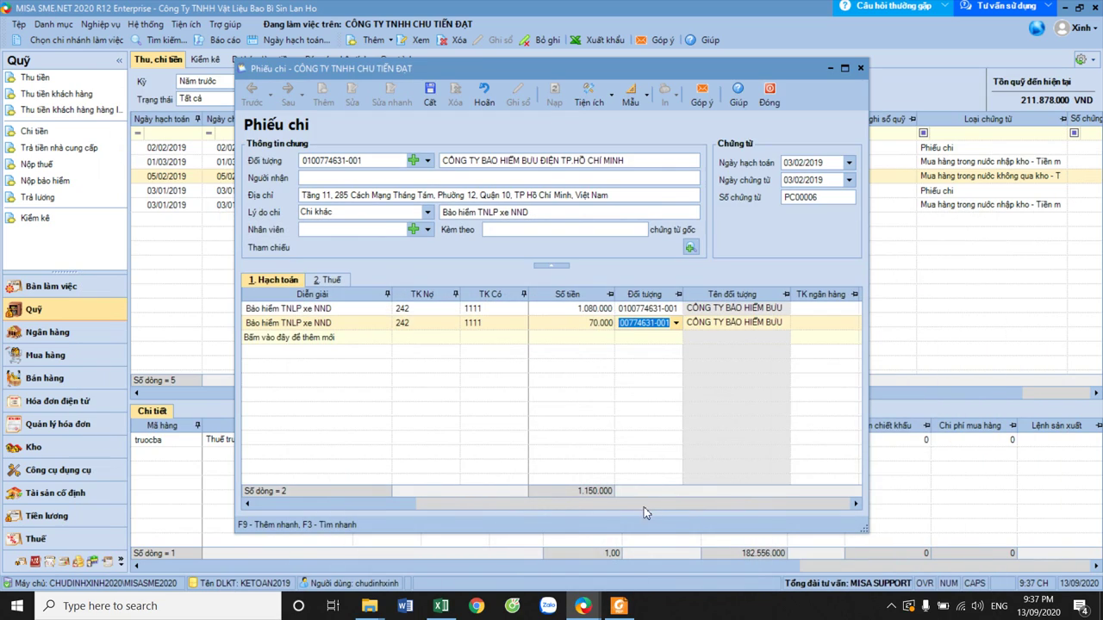
{"action": "left_click", "coordinate": [441, 606]}
{"action": "left_click", "coordinate": [770, 267]}
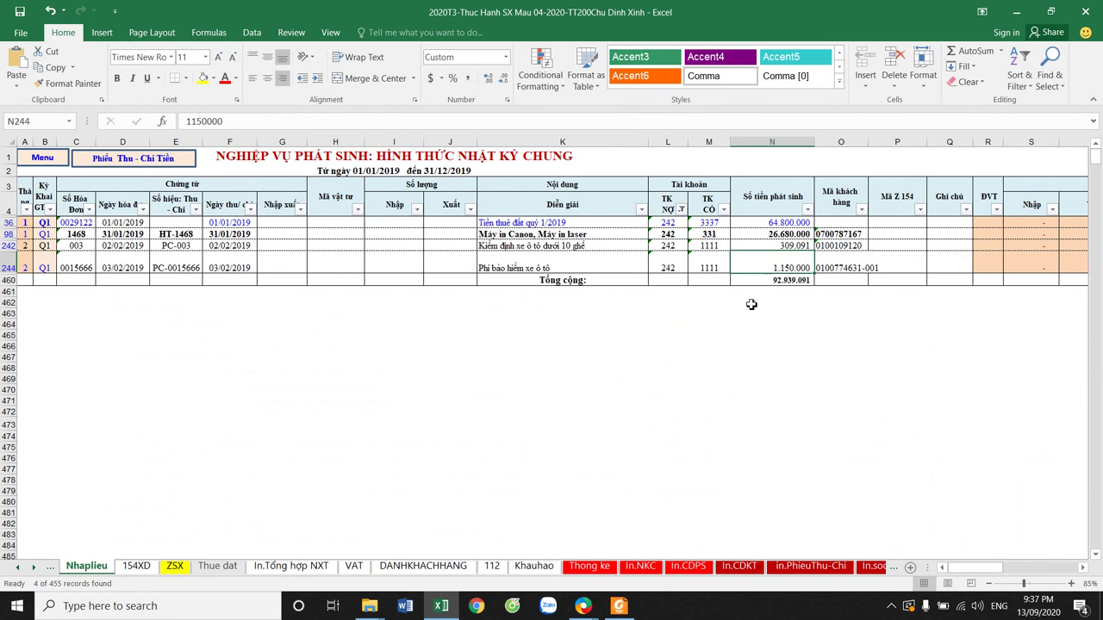
{"action": "mouse_move", "coordinate": [606, 610]}
{"action": "left_click", "coordinate": [642, 515]}
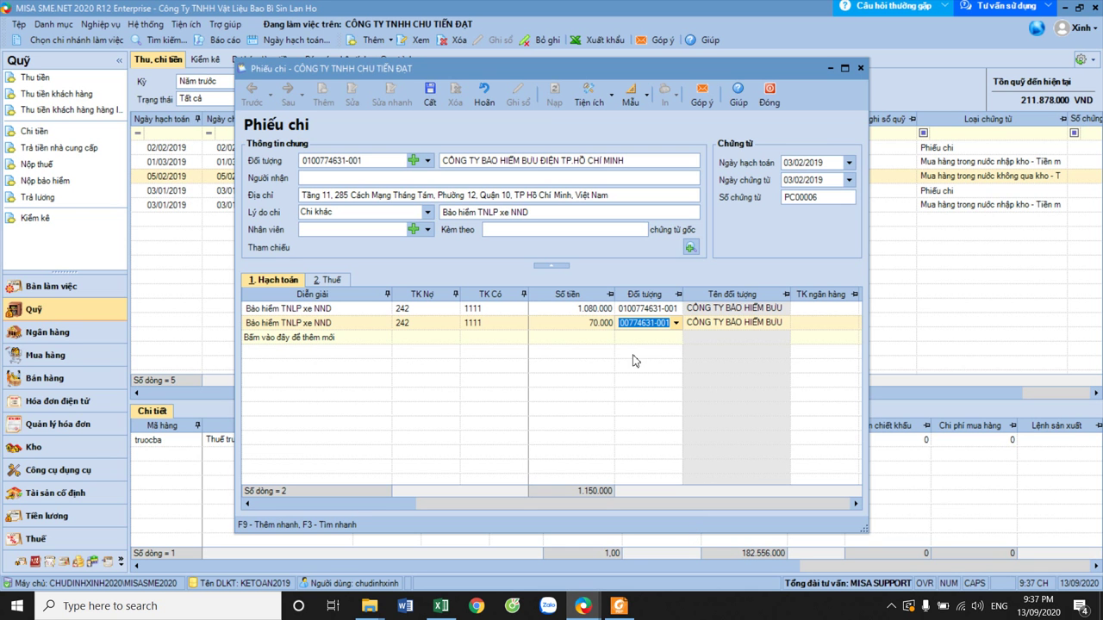
{"action": "left_click", "coordinate": [331, 282]}
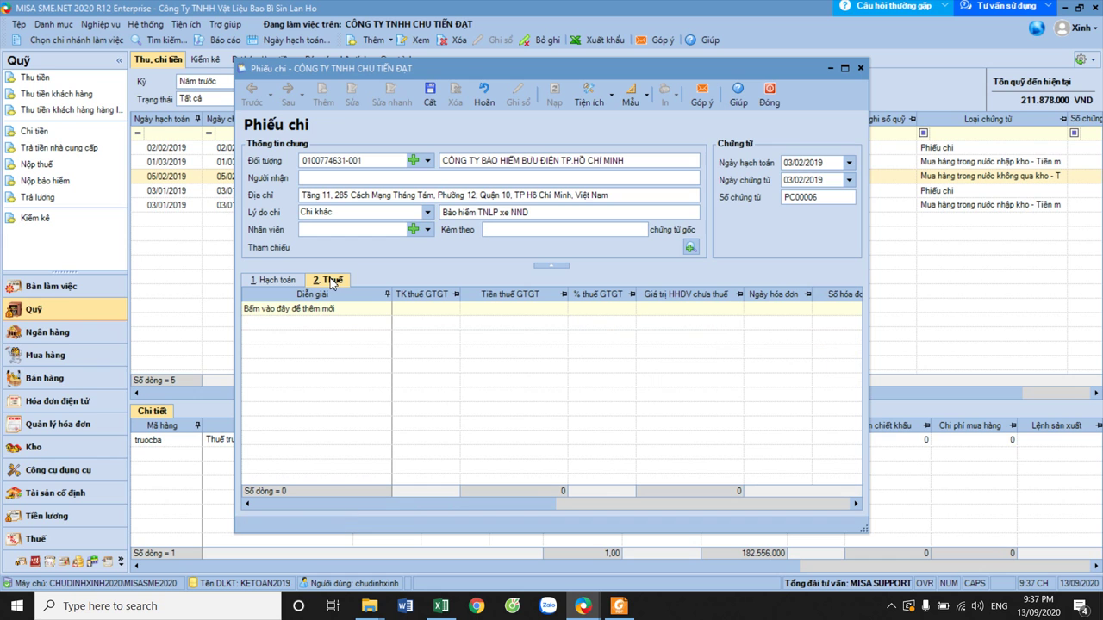
{"action": "left_click", "coordinate": [423, 312]}
{"action": "left_click", "coordinate": [478, 311]}
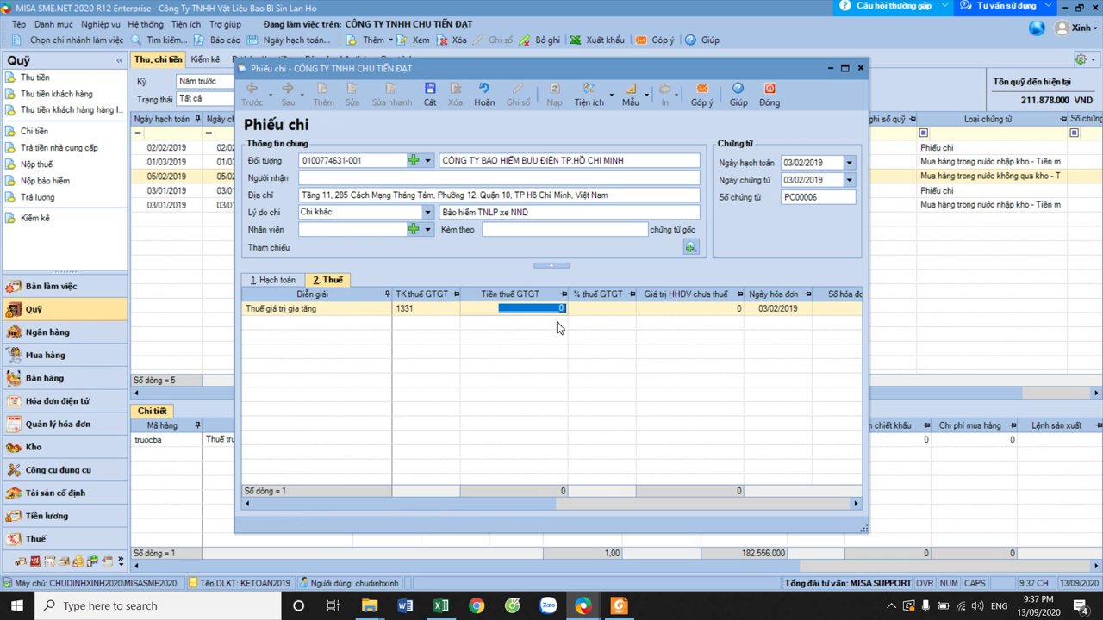
{"action": "left_click", "coordinate": [619, 606]}
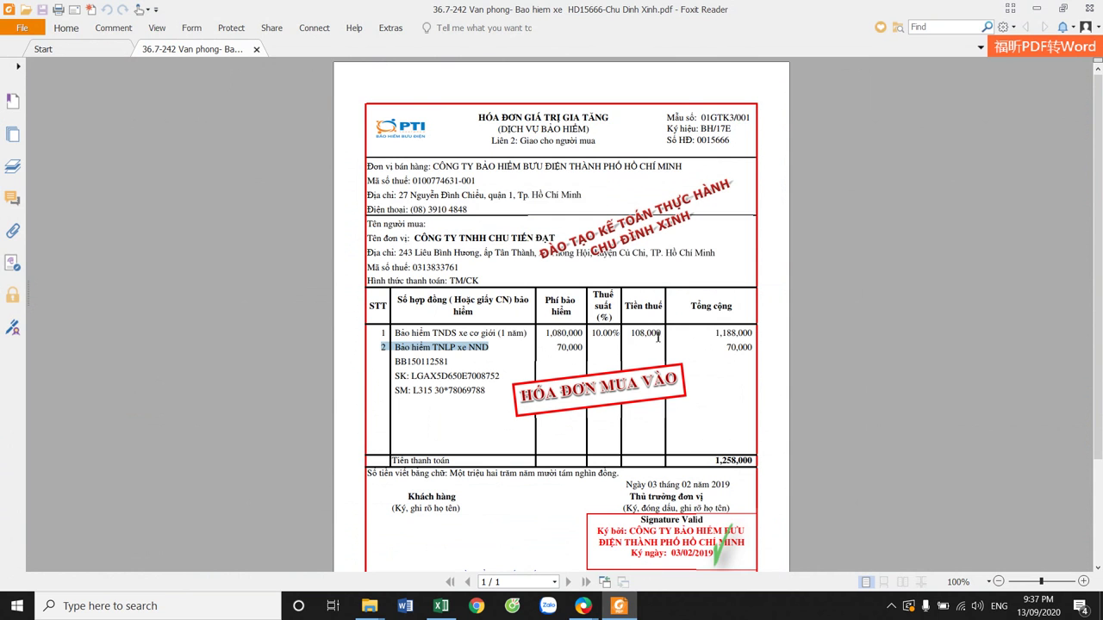
{"action": "mouse_move", "coordinate": [583, 606]}
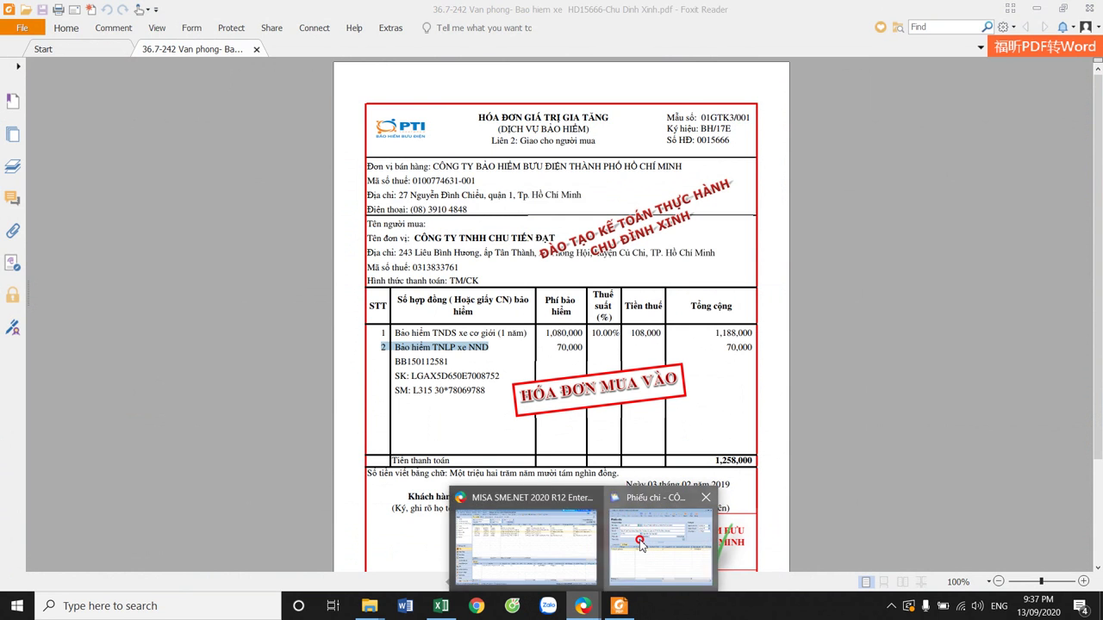
{"action": "left_click", "coordinate": [664, 530]}
{"action": "type", "text": "108.000"}
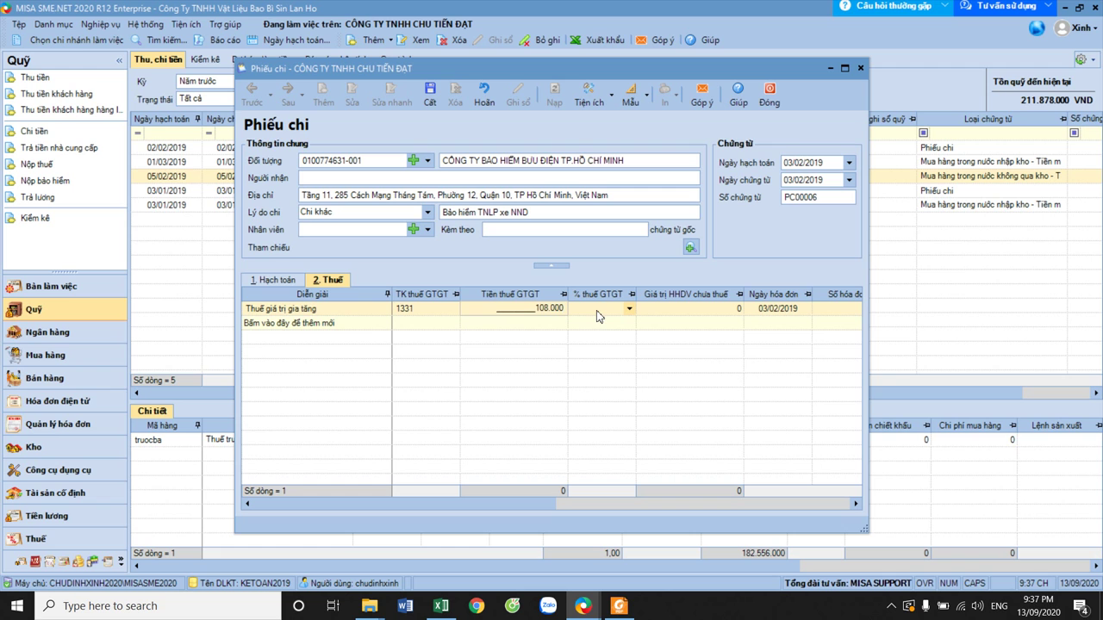
- Set the tax line's VAT rate to 10% and check its pre-tax value against the insurance invoice
{"action": "left_click", "coordinate": [598, 316]}
{"action": "left_click", "coordinate": [629, 310]}
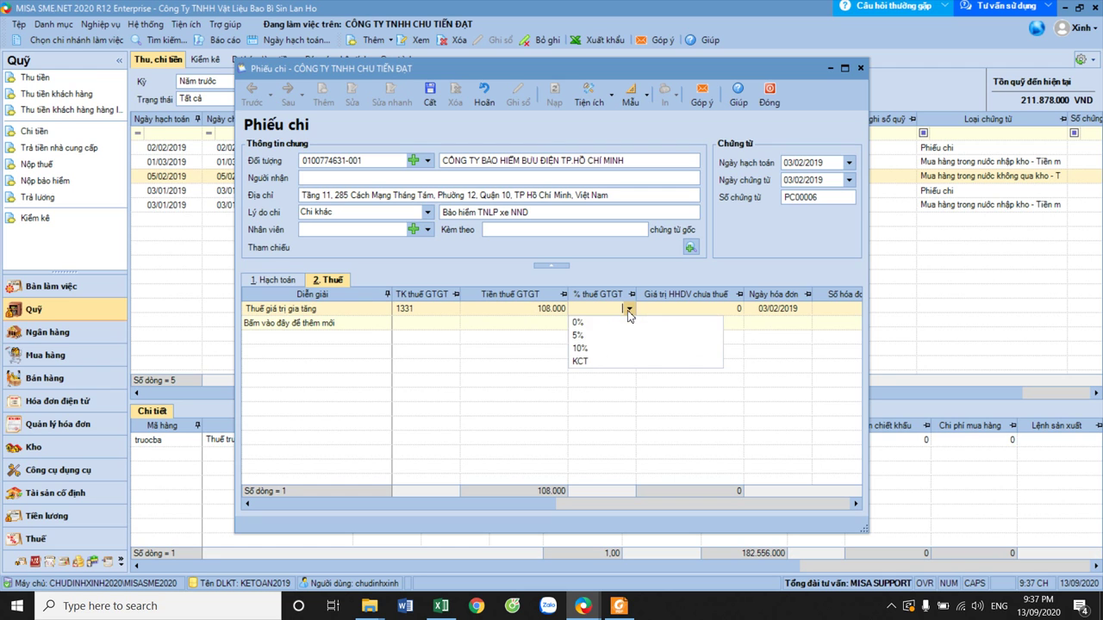
{"action": "left_click", "coordinate": [627, 348]}
{"action": "left_click", "coordinate": [583, 605]}
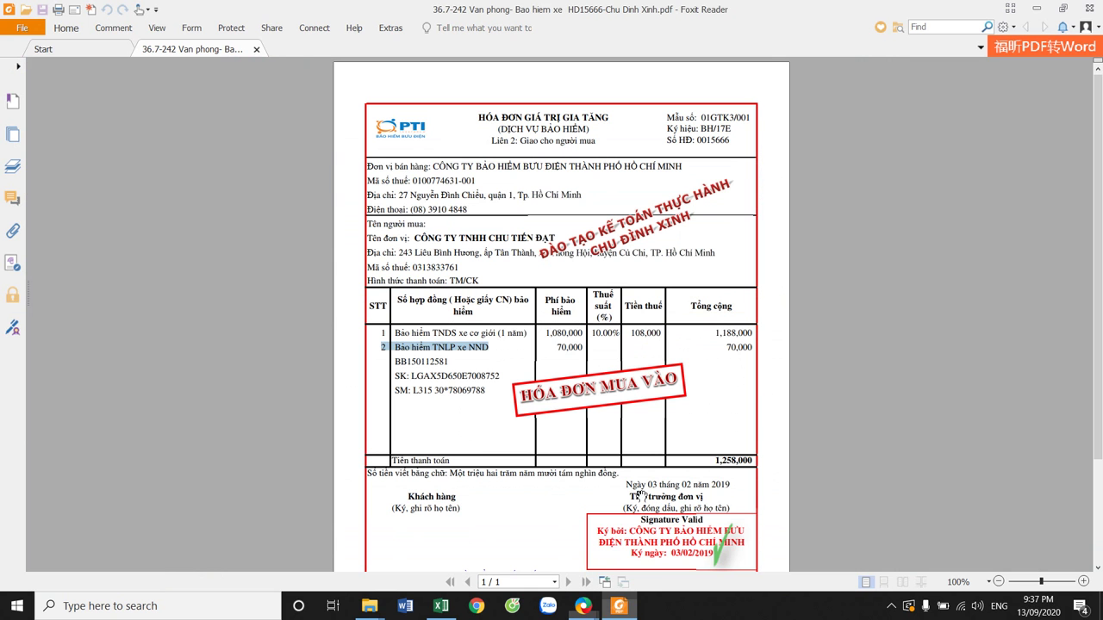
{"action": "mouse_move", "coordinate": [581, 604]}
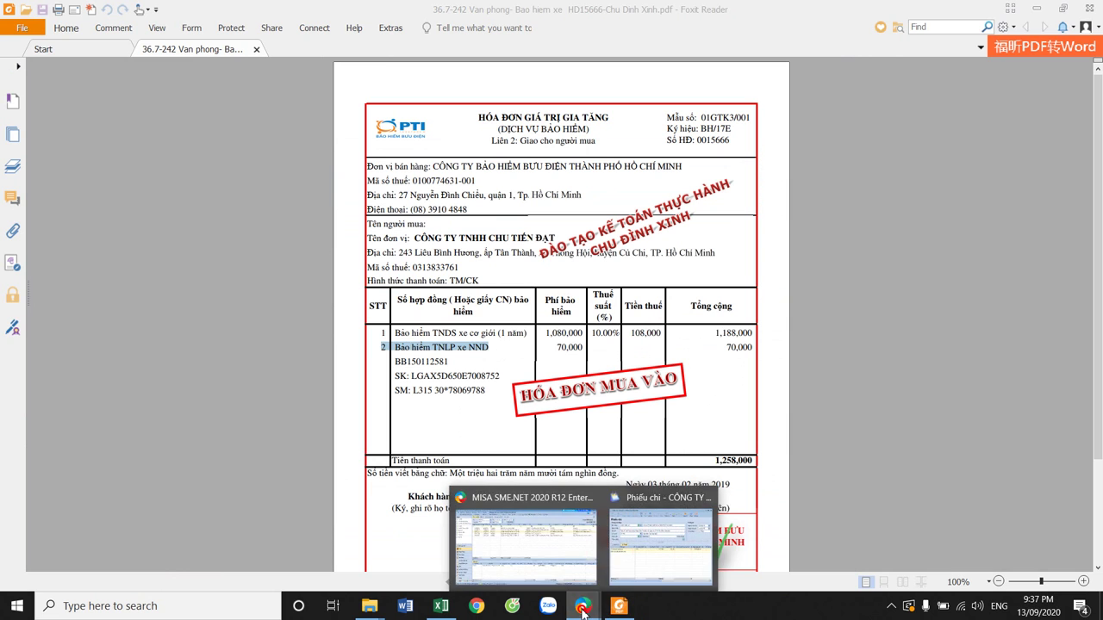
{"action": "left_click", "coordinate": [635, 523]}
{"action": "left_click", "coordinate": [683, 312]}
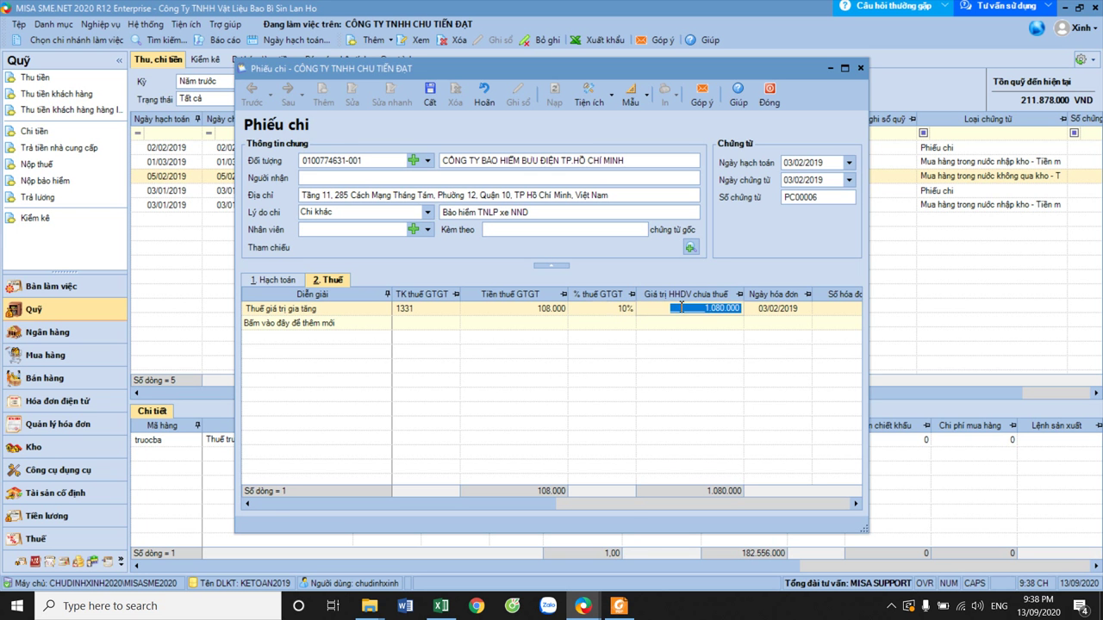
{"action": "left_click", "coordinate": [781, 323]}
{"action": "left_click", "coordinate": [727, 312]}
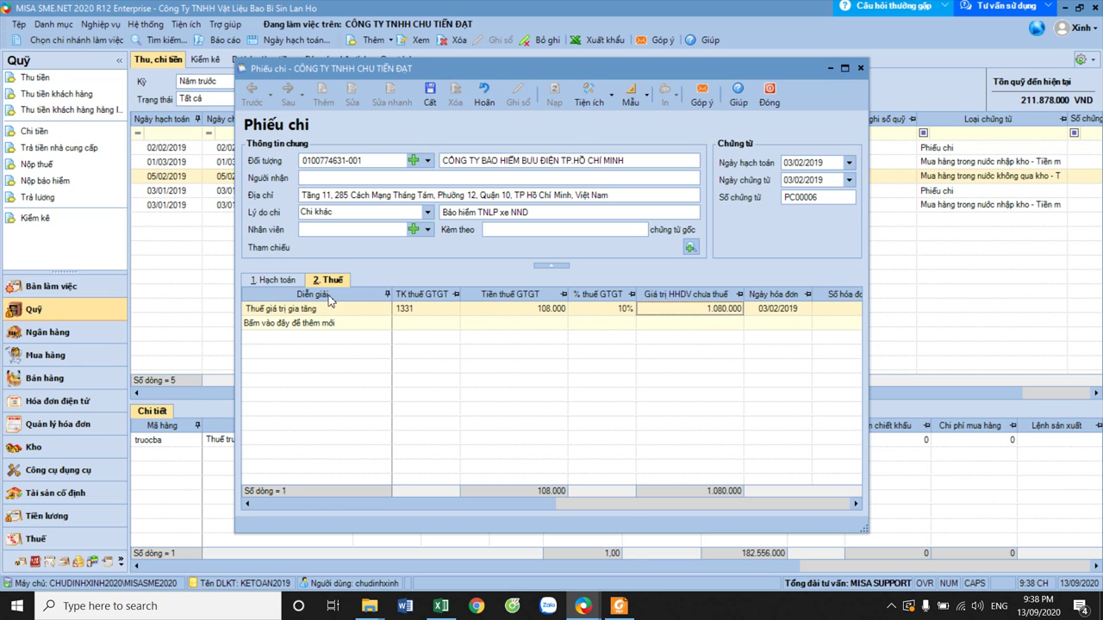
- Review the Phiếu chi's accounting and tax lines, save it while accepting the year and VAT mismatch prompts, and close it
{"action": "left_click", "coordinate": [272, 279]}
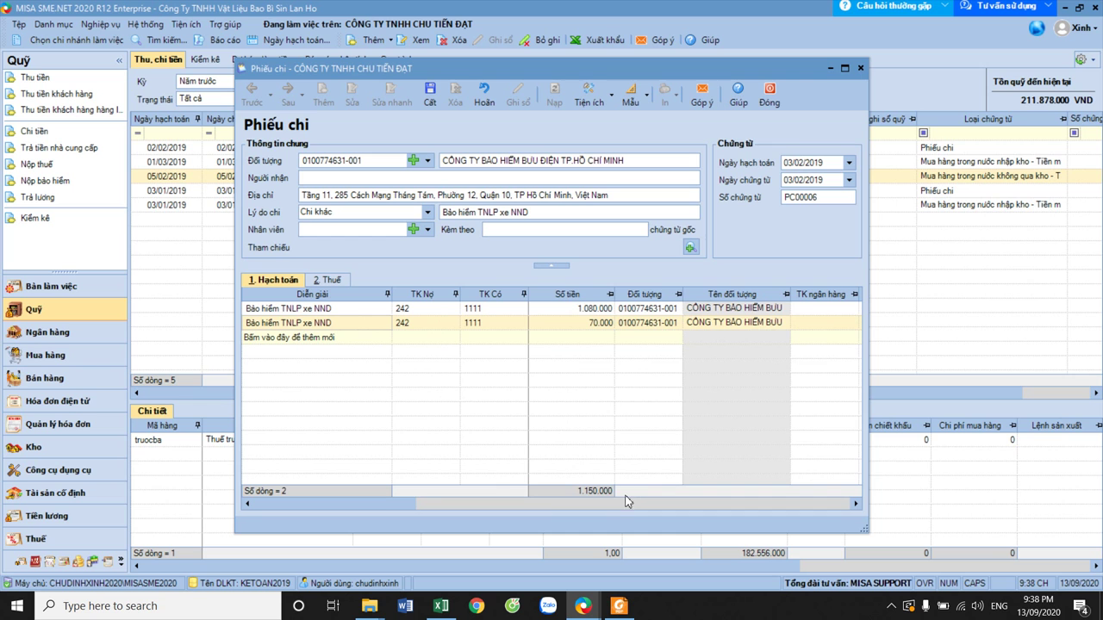
{"action": "left_click_drag", "start_coordinate": [379, 503], "coordinate": [274, 505]}
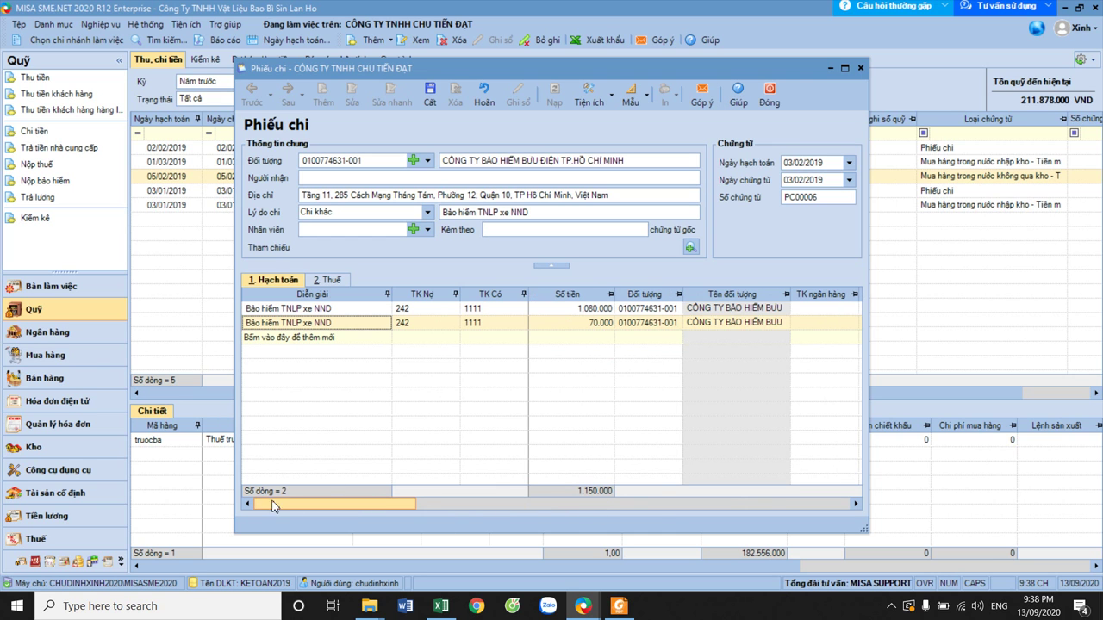
{"action": "left_click", "coordinate": [846, 68]}
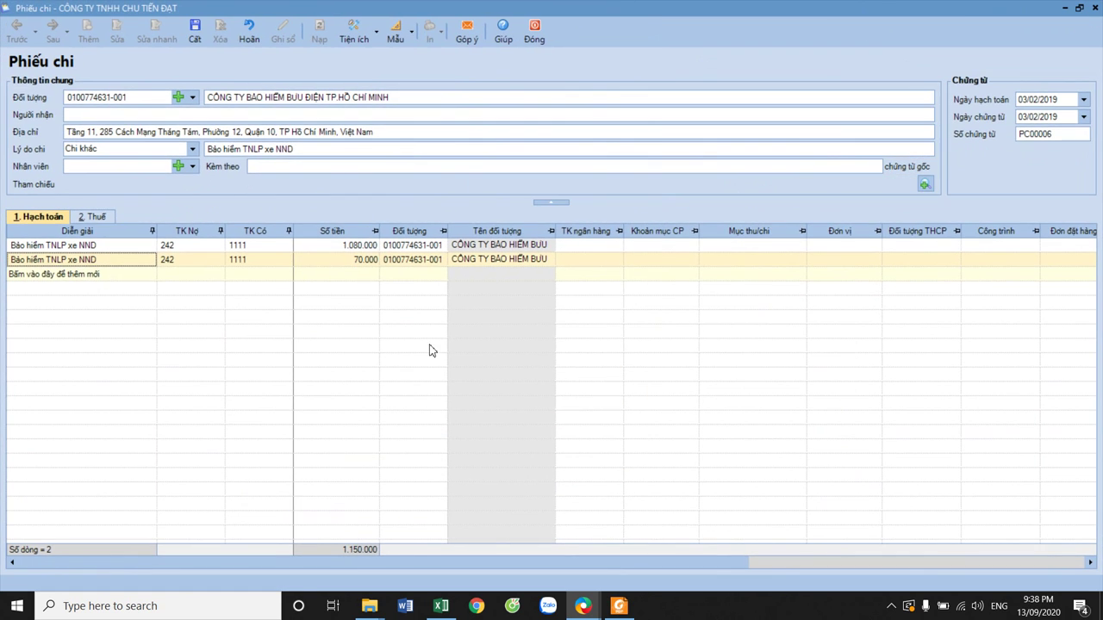
{"action": "left_click", "coordinate": [97, 217]}
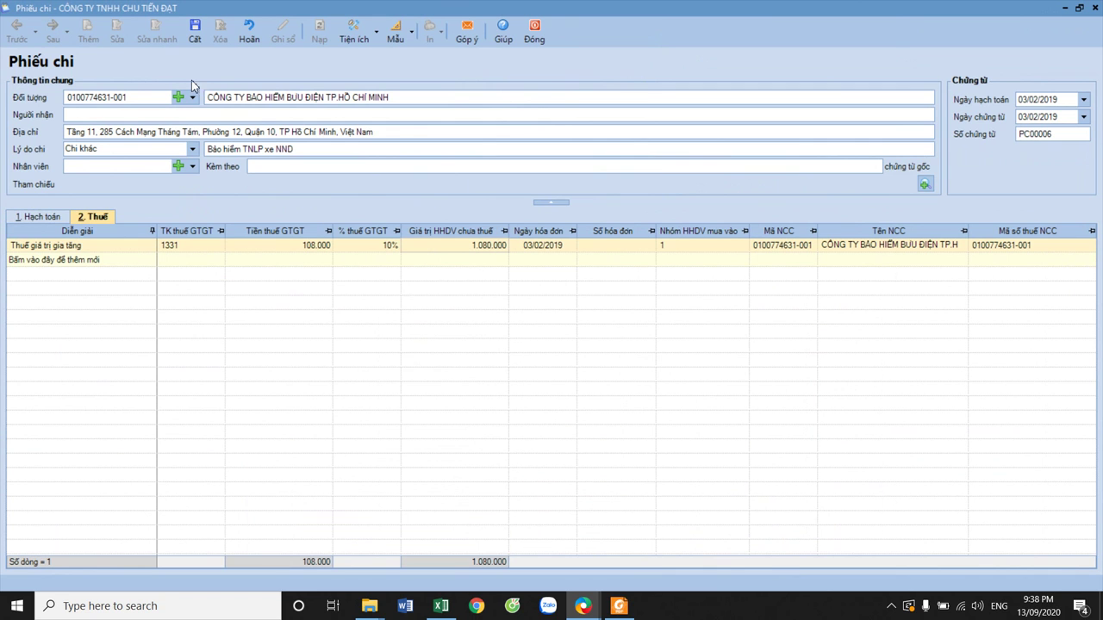
{"action": "left_click", "coordinate": [195, 33]}
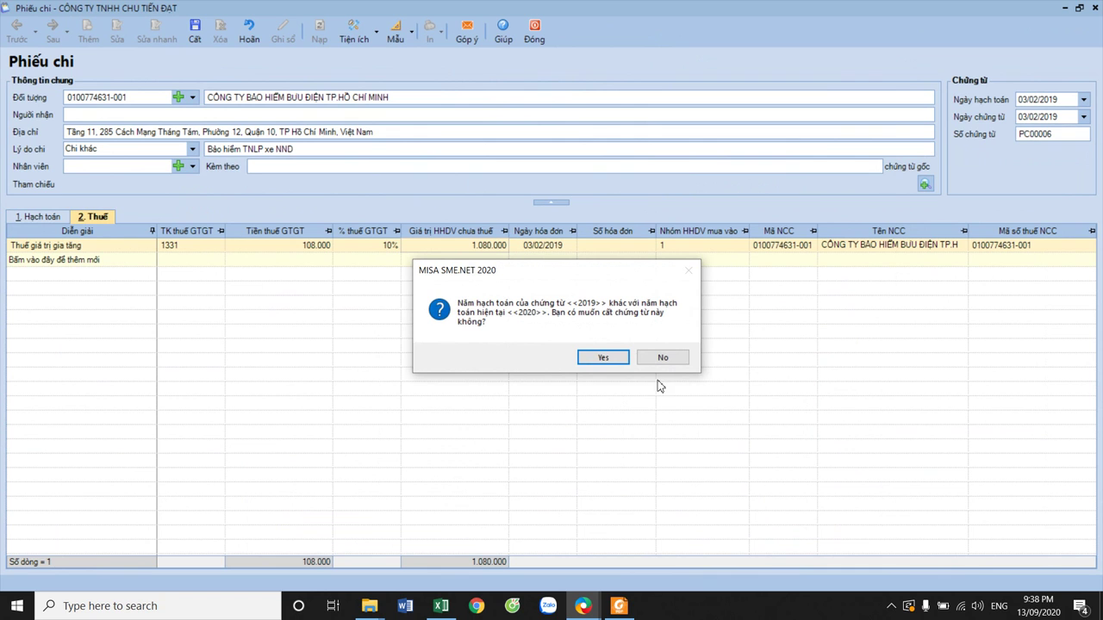
{"action": "left_click", "coordinate": [604, 358]}
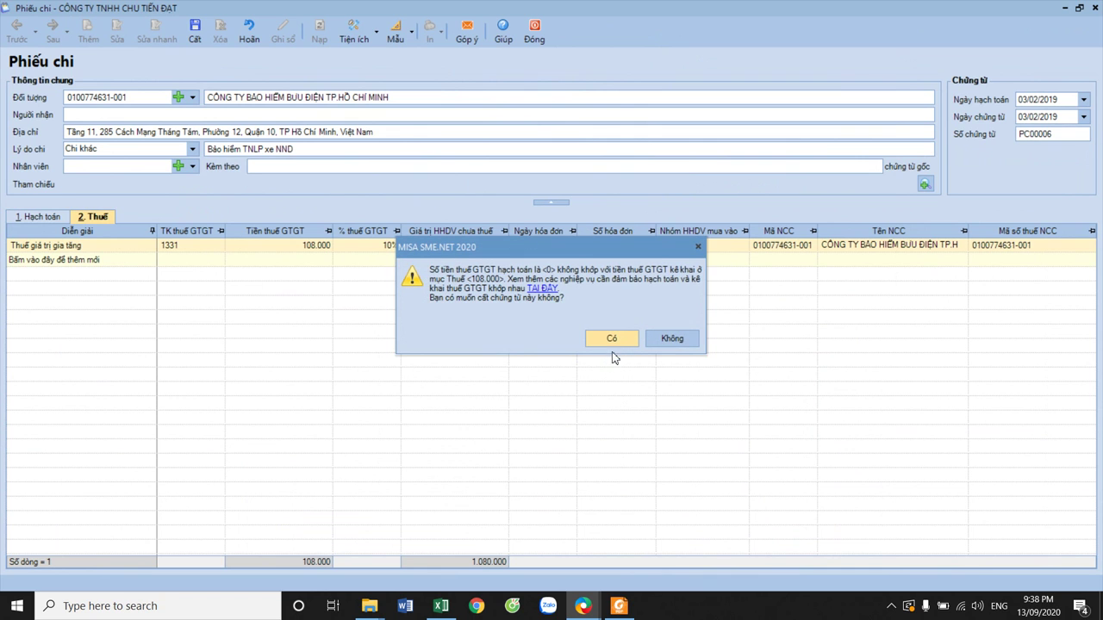
{"action": "left_click", "coordinate": [614, 339]}
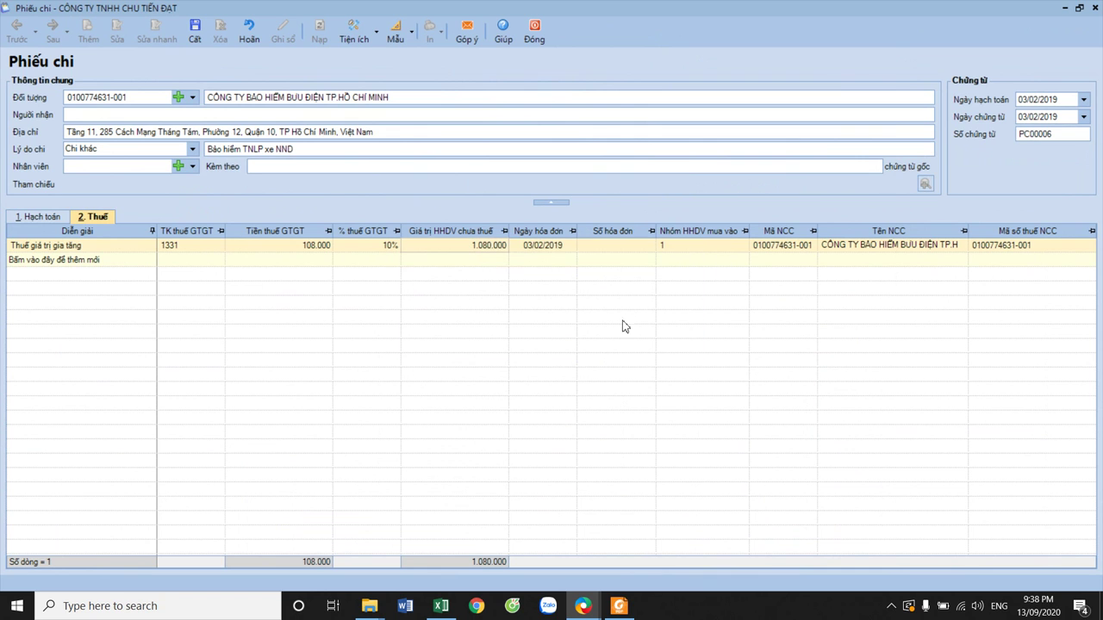
{"action": "left_click", "coordinate": [536, 31]}
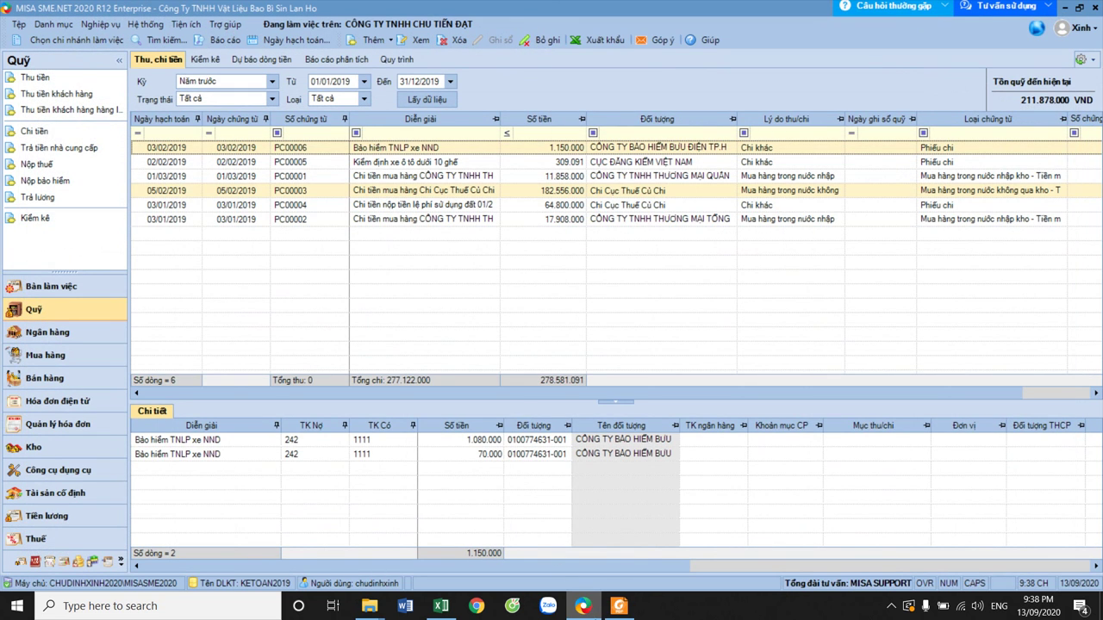
- Review the account 242 invoices and their total in the Excel journal, and open the Bảng cân đối tài khoản report in MISA
{"action": "left_click", "coordinate": [440, 606]}
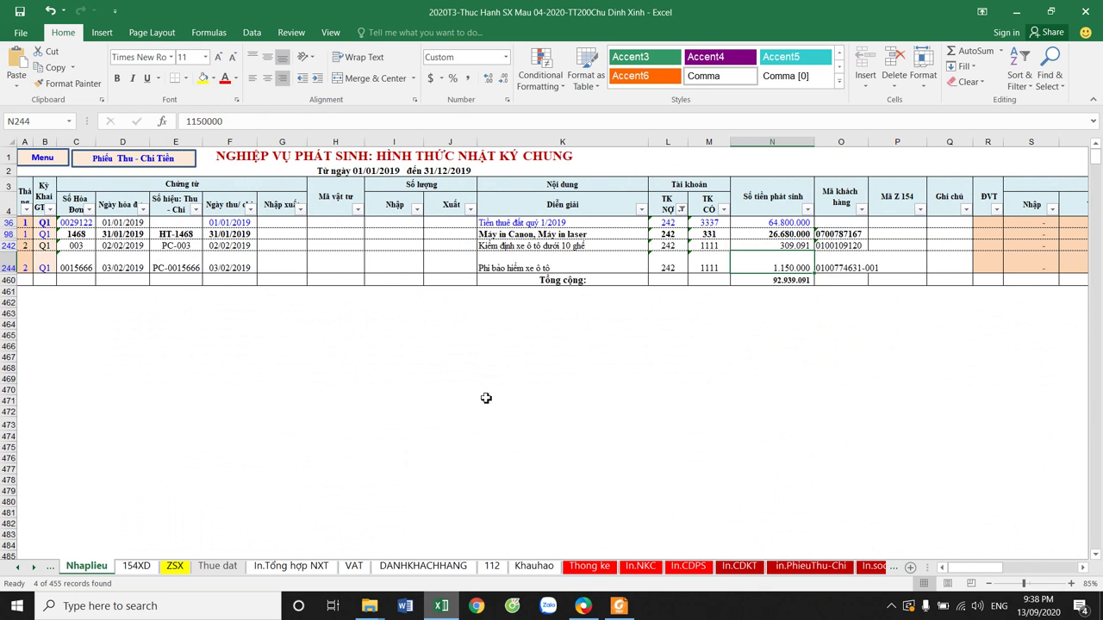
{"action": "left_click_drag", "start_coordinate": [82, 223], "coordinate": [79, 268]}
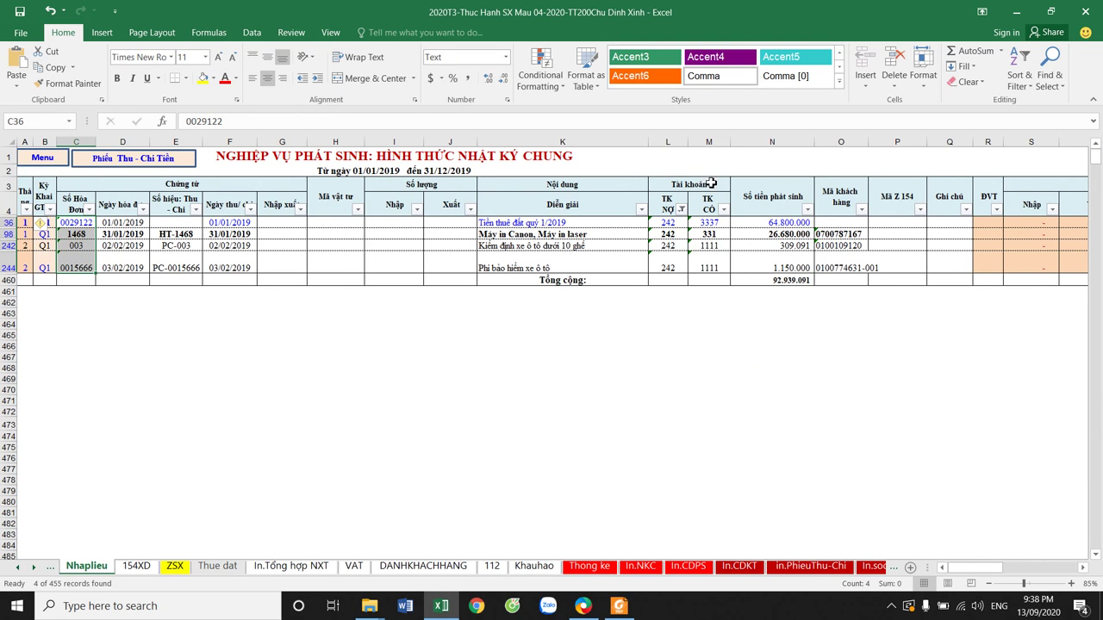
{"action": "left_click", "coordinate": [769, 281]}
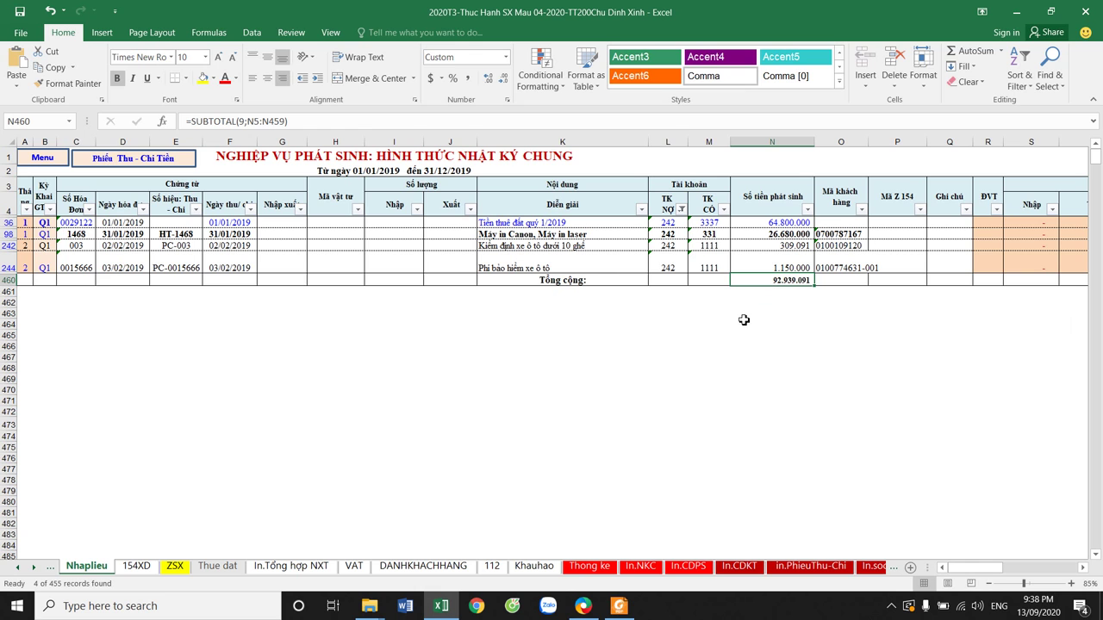
{"action": "left_click", "coordinate": [582, 606]}
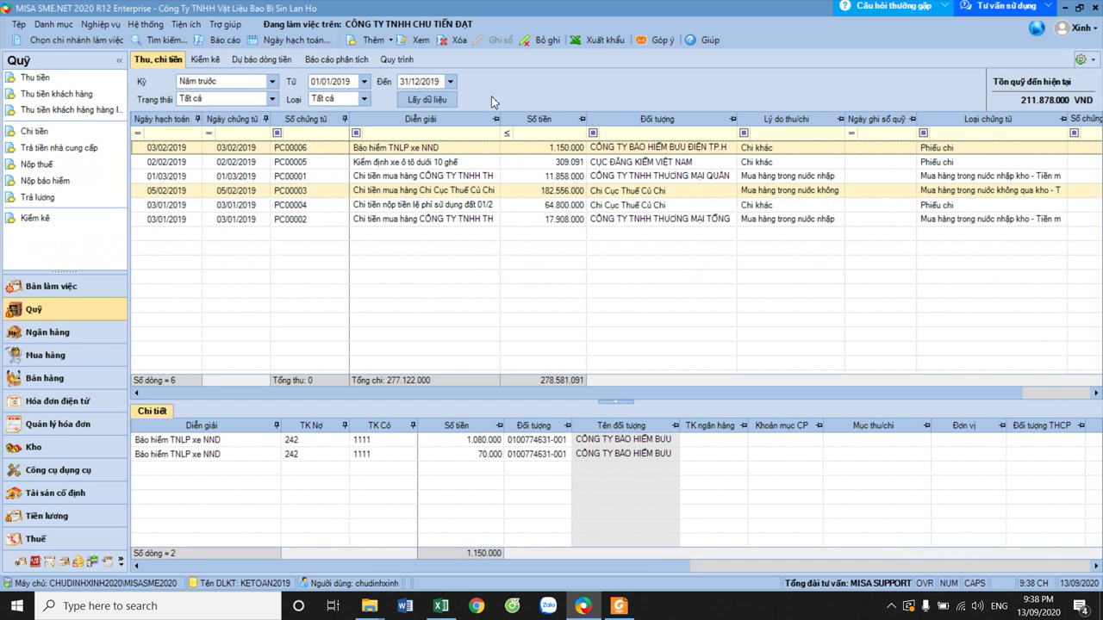
{"action": "left_click", "coordinate": [224, 40]}
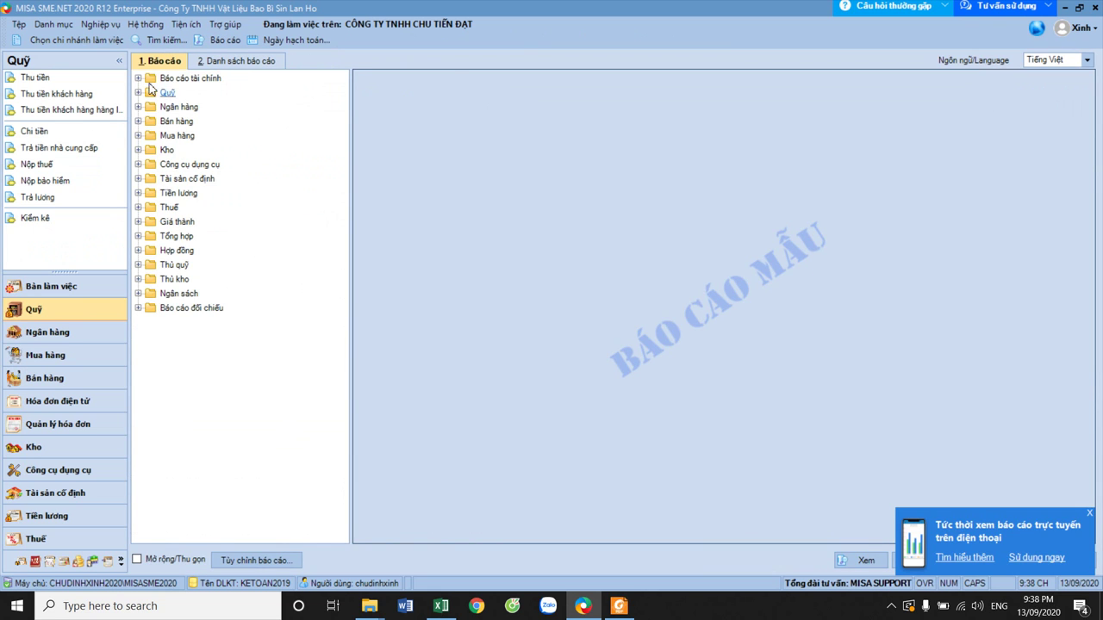
{"action": "double_click", "coordinate": [151, 79]}
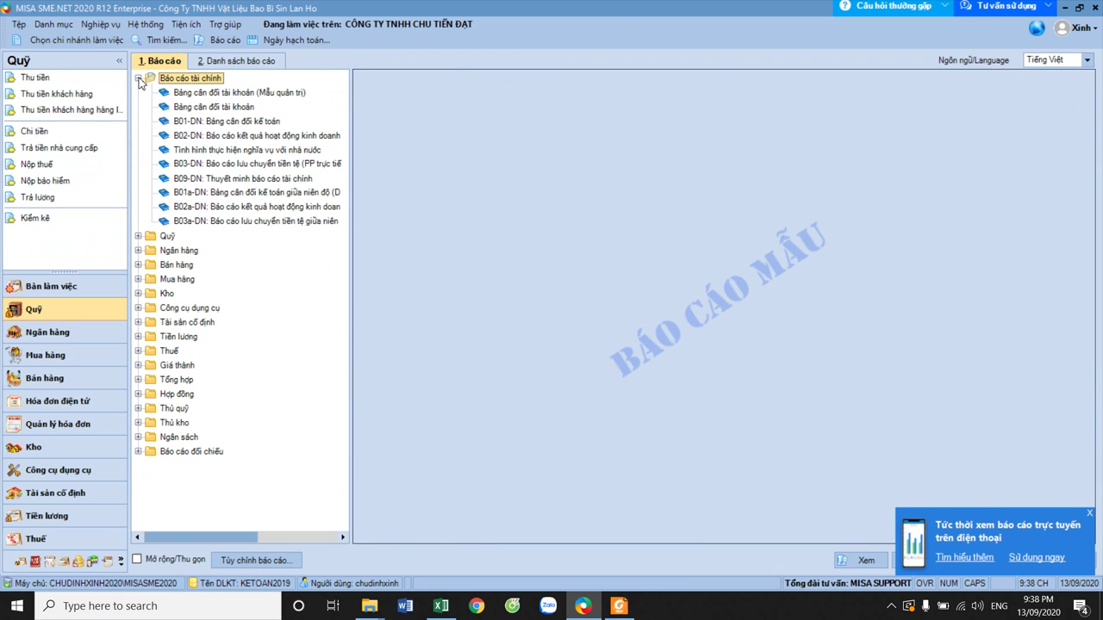
{"action": "left_click", "coordinate": [212, 108]}
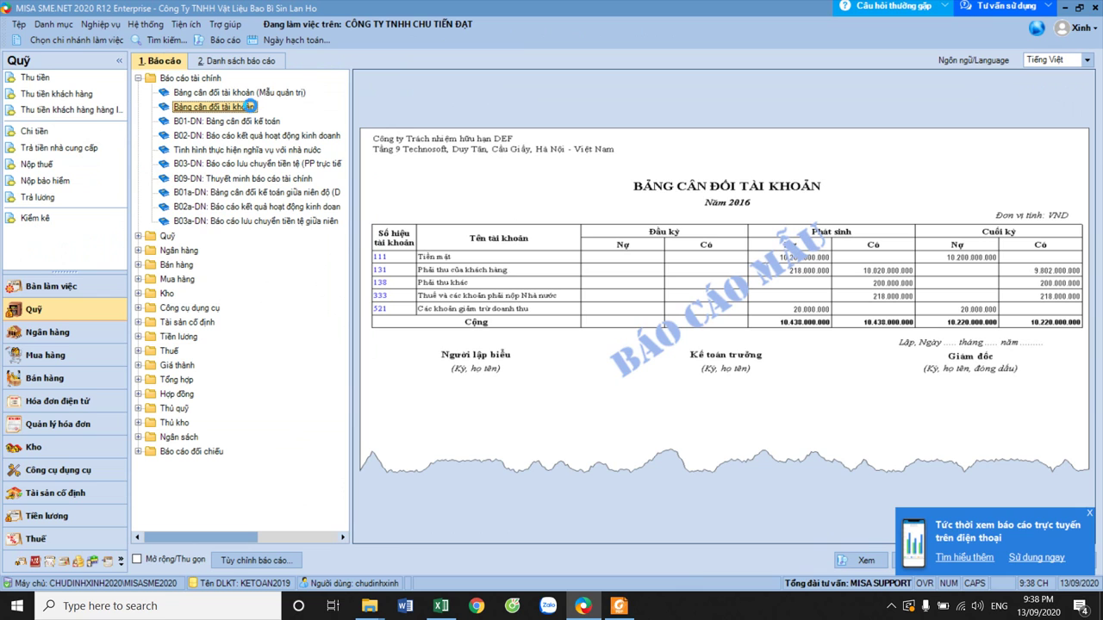
{"action": "double_click", "coordinate": [248, 105]}
- Generate the Bảng cân đối tài khoản for 01/01/2019 to 31/12/2019 at account level 2 with two-sided balances shown
{"action": "left_click", "coordinate": [514, 258]}
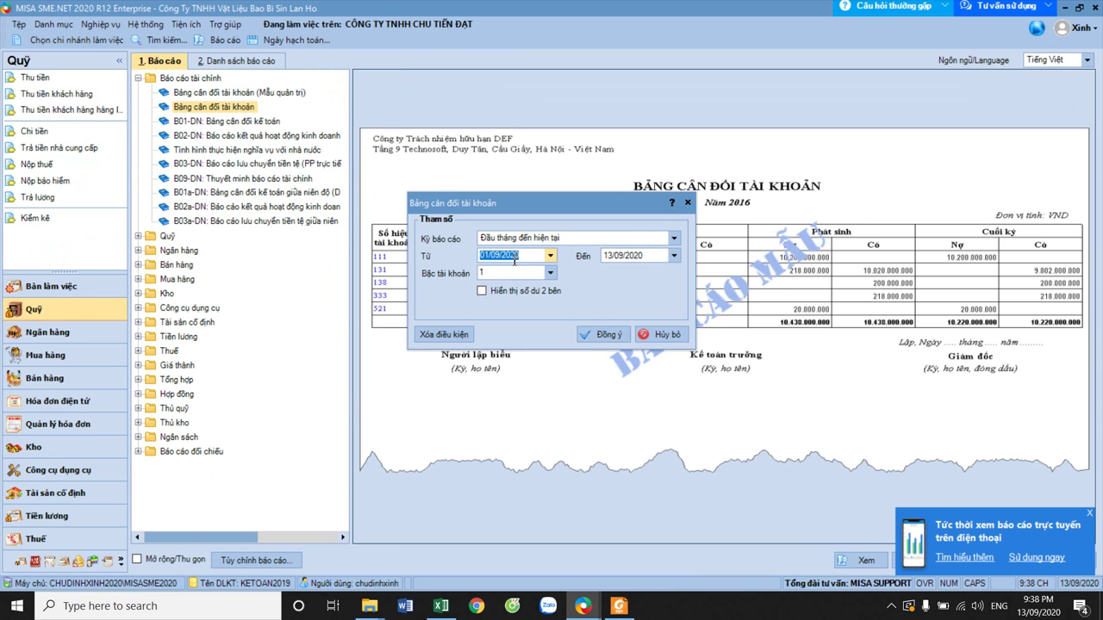
{"action": "type", "text": "01"}
{"action": "left_click", "coordinate": [605, 256]}
{"action": "type", "text": "3"}
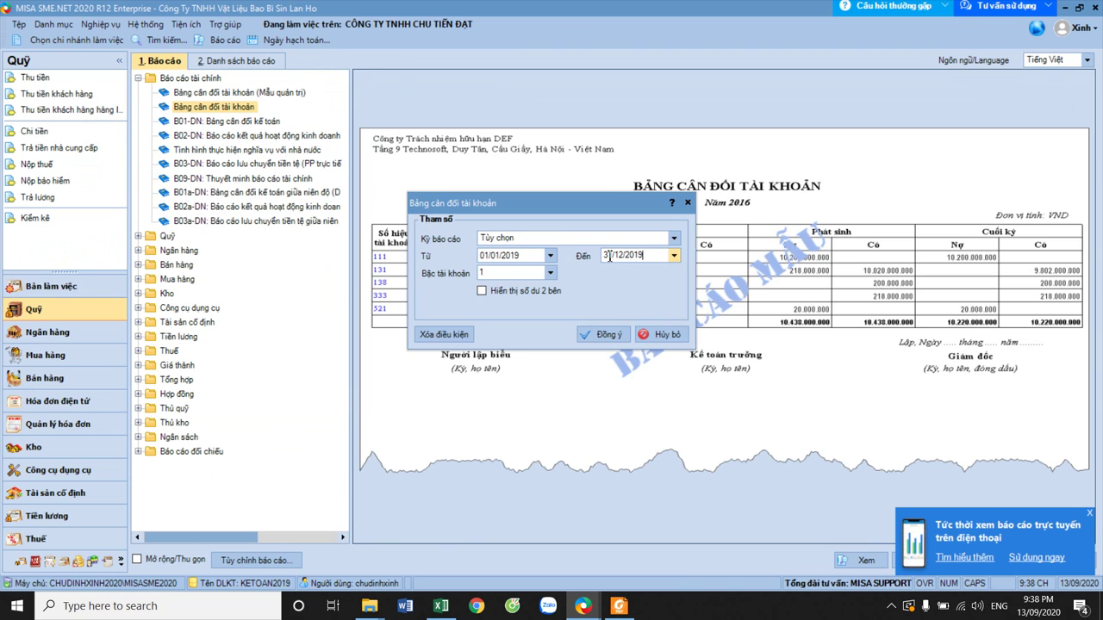
{"action": "left_click", "coordinate": [549, 272]}
{"action": "left_click", "coordinate": [516, 298]}
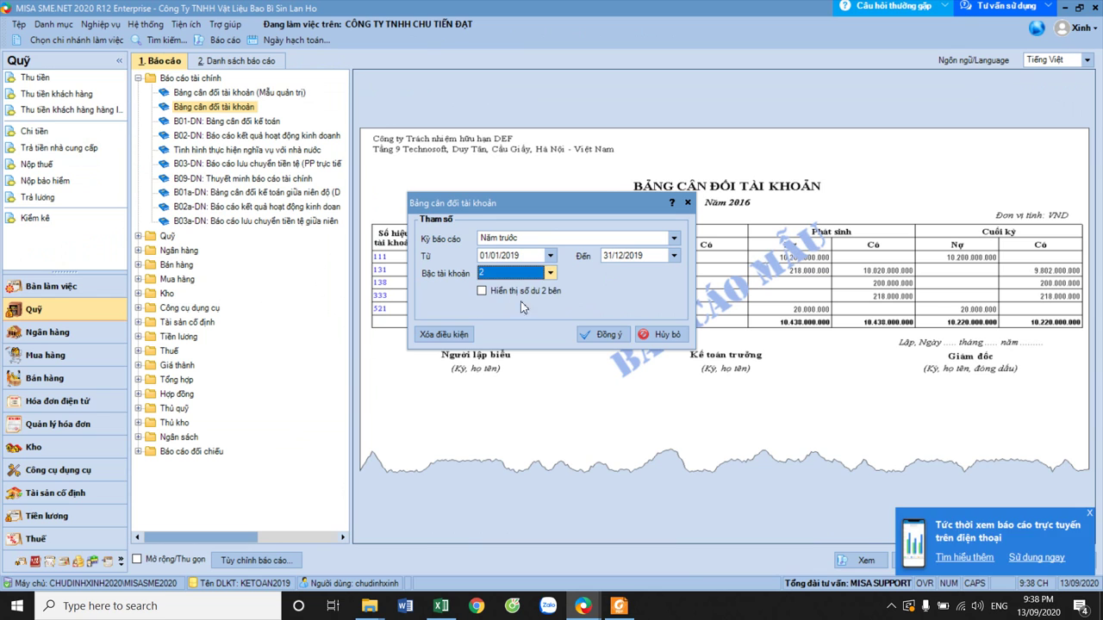
{"action": "left_click", "coordinate": [519, 292]}
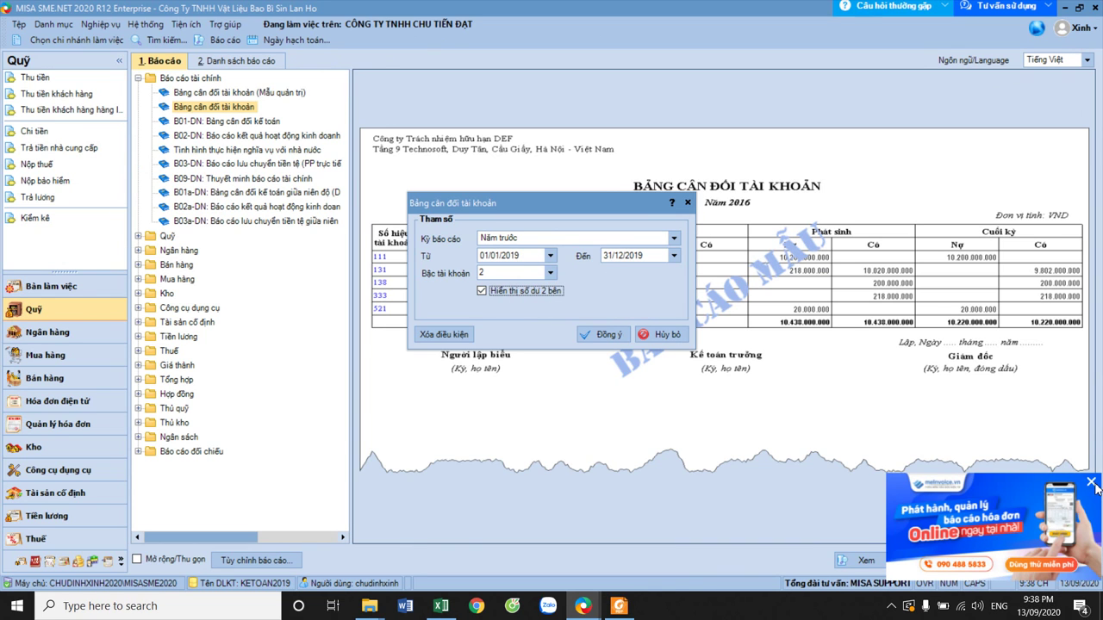
{"action": "left_click", "coordinate": [606, 336]}
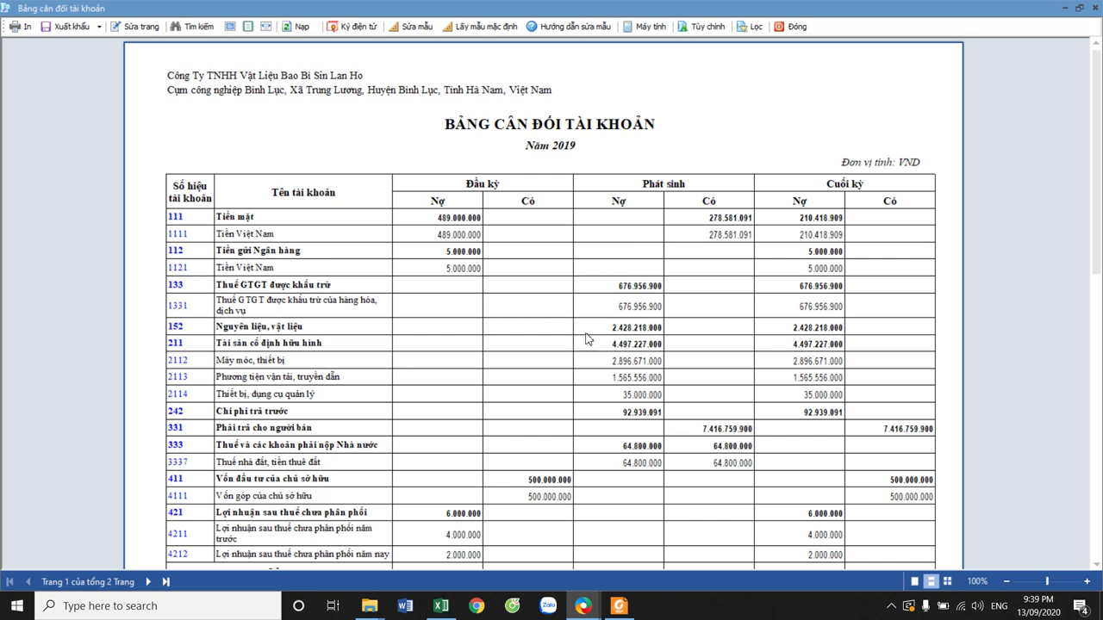
- Compare account 242 in the trial balance with the total of the filtered entries in the Excel journal
{"action": "scroll", "coordinate": [555, 368], "scroll_direction": "down", "scroll_amount": 5}
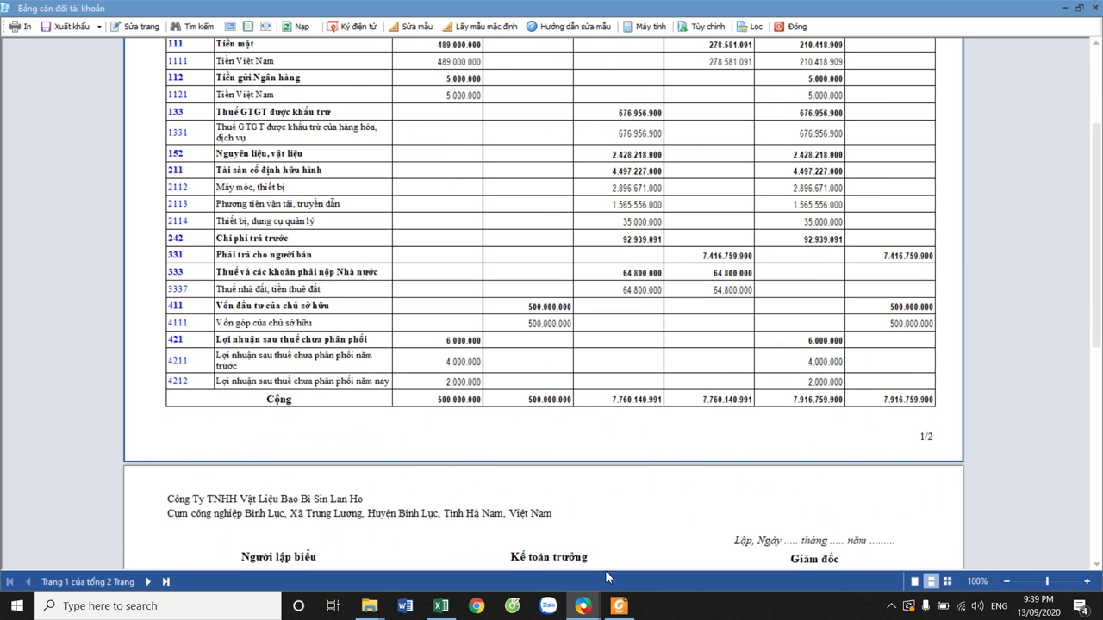
{"action": "left_click", "coordinate": [440, 606]}
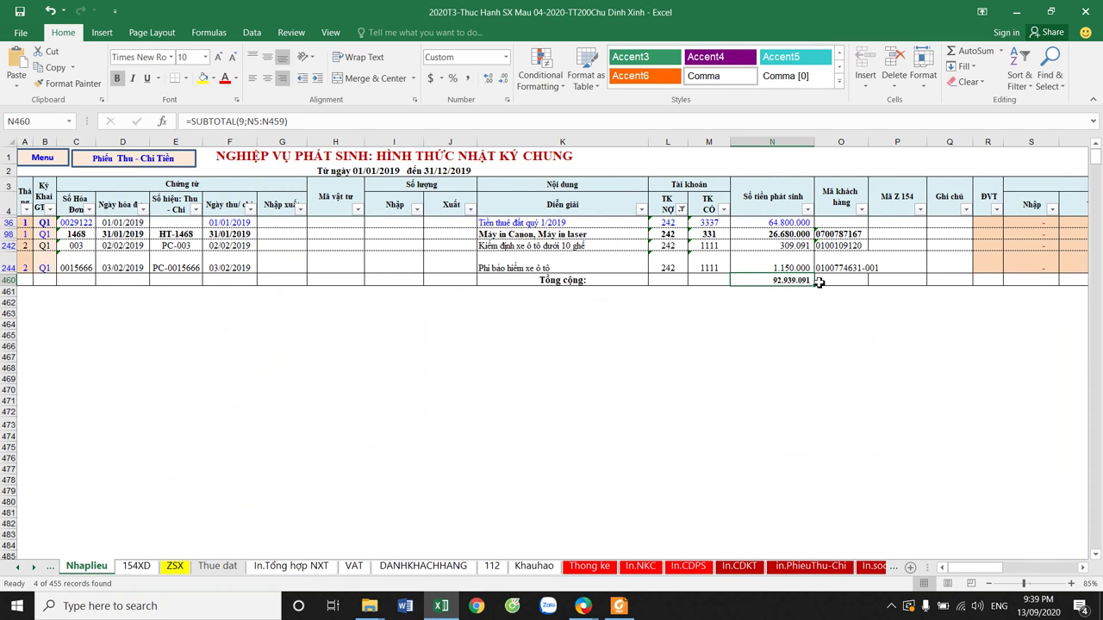
{"action": "left_click_drag", "start_coordinate": [750, 222], "coordinate": [832, 278]}
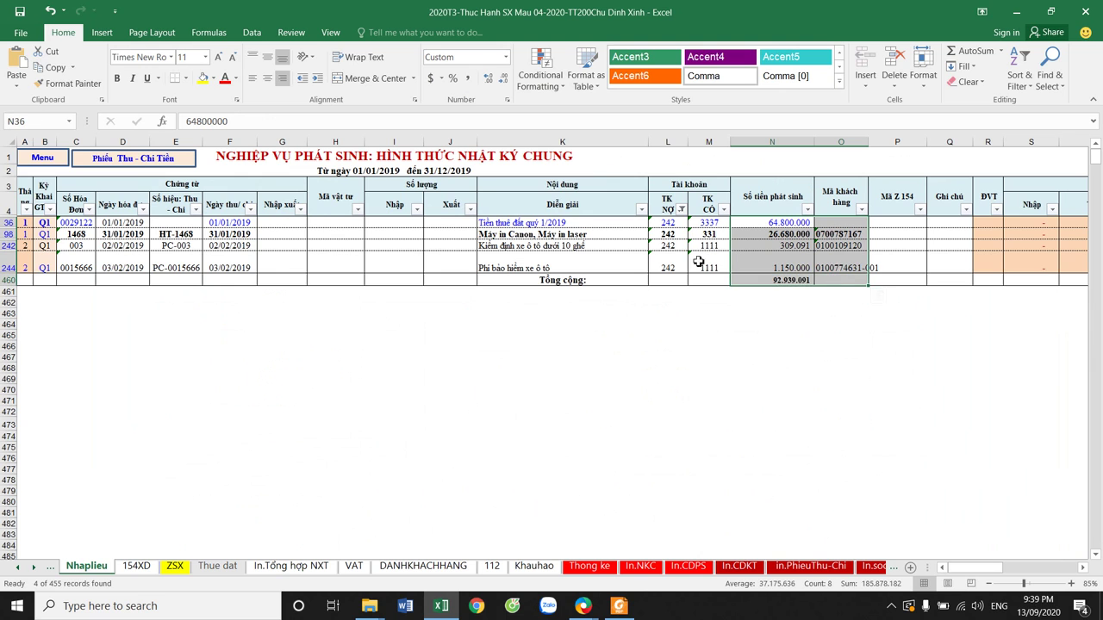
{"action": "left_click_drag", "start_coordinate": [43, 222], "coordinate": [853, 280]}
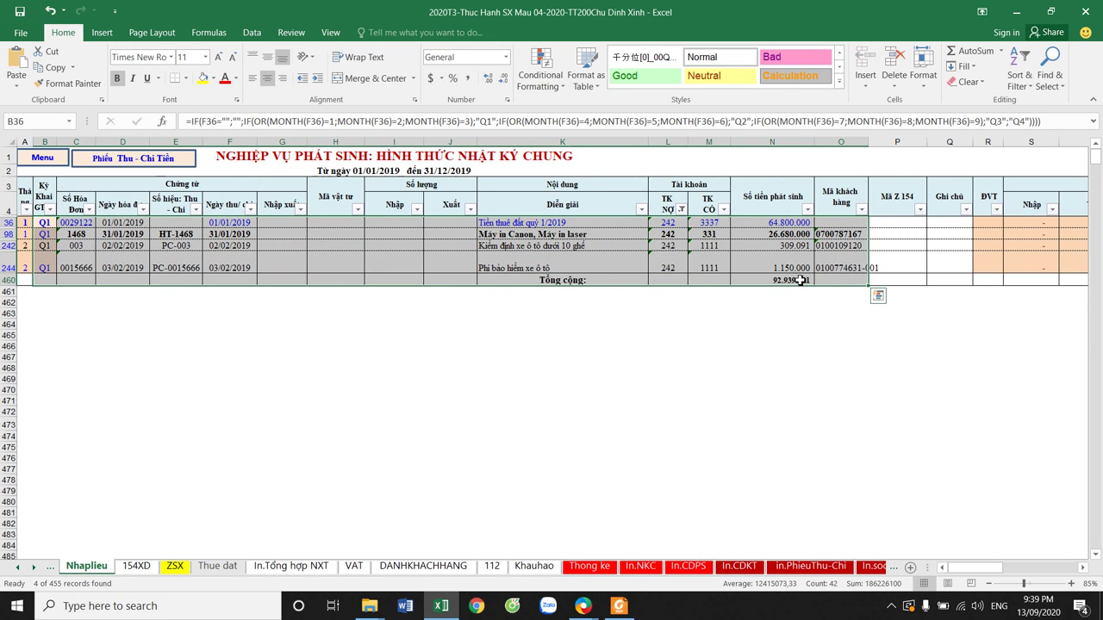
{"action": "left_click", "coordinate": [801, 280]}
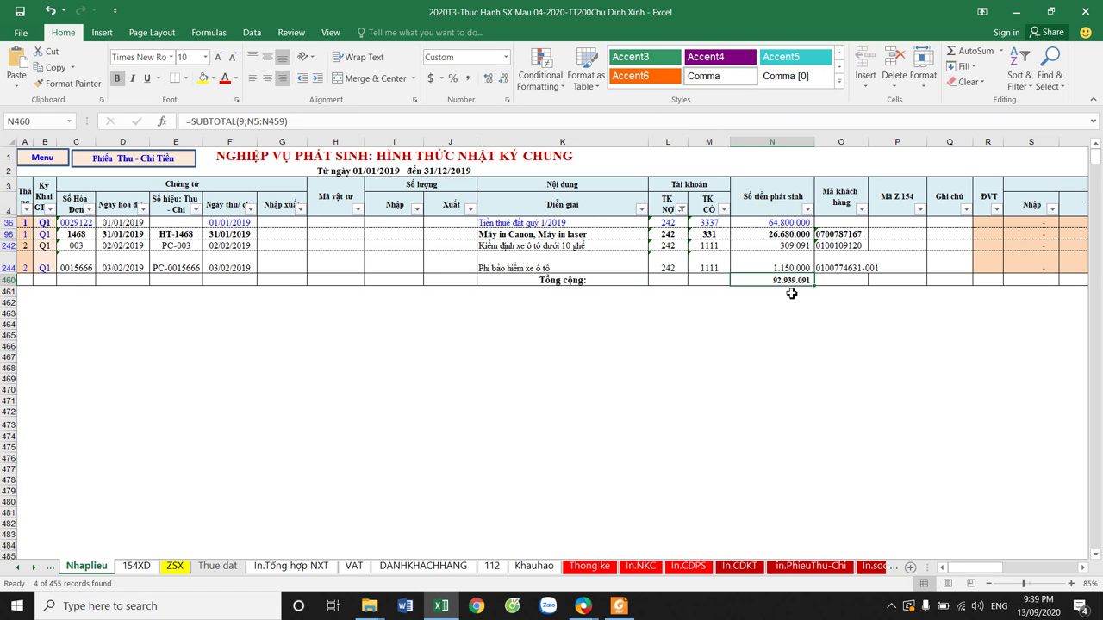
{"action": "mouse_move", "coordinate": [619, 606]}
{"action": "left_click", "coordinate": [740, 324]}
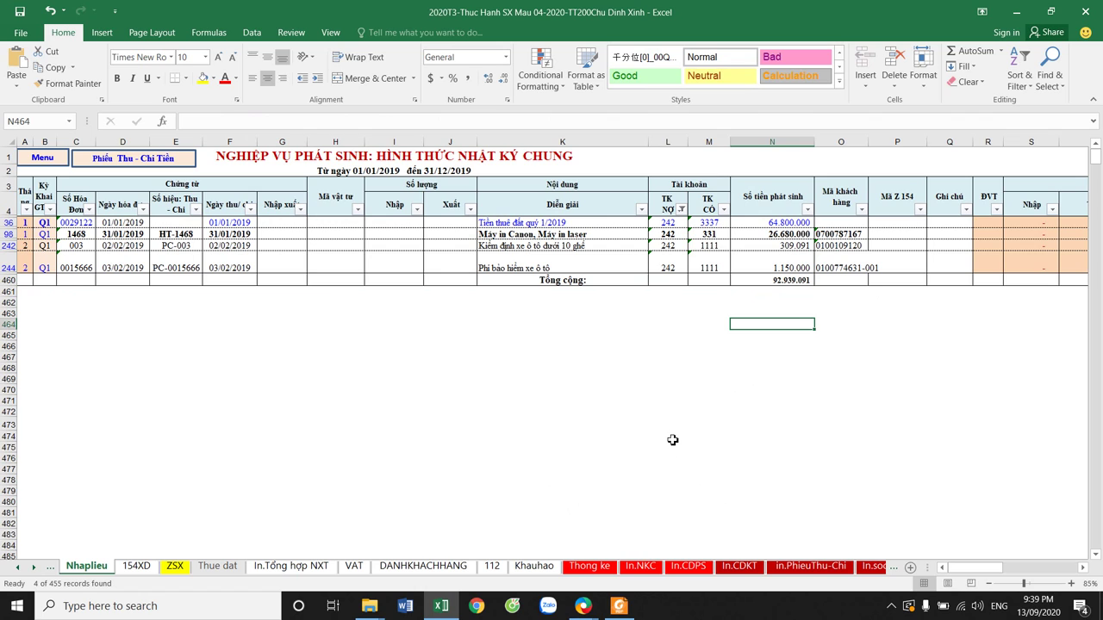